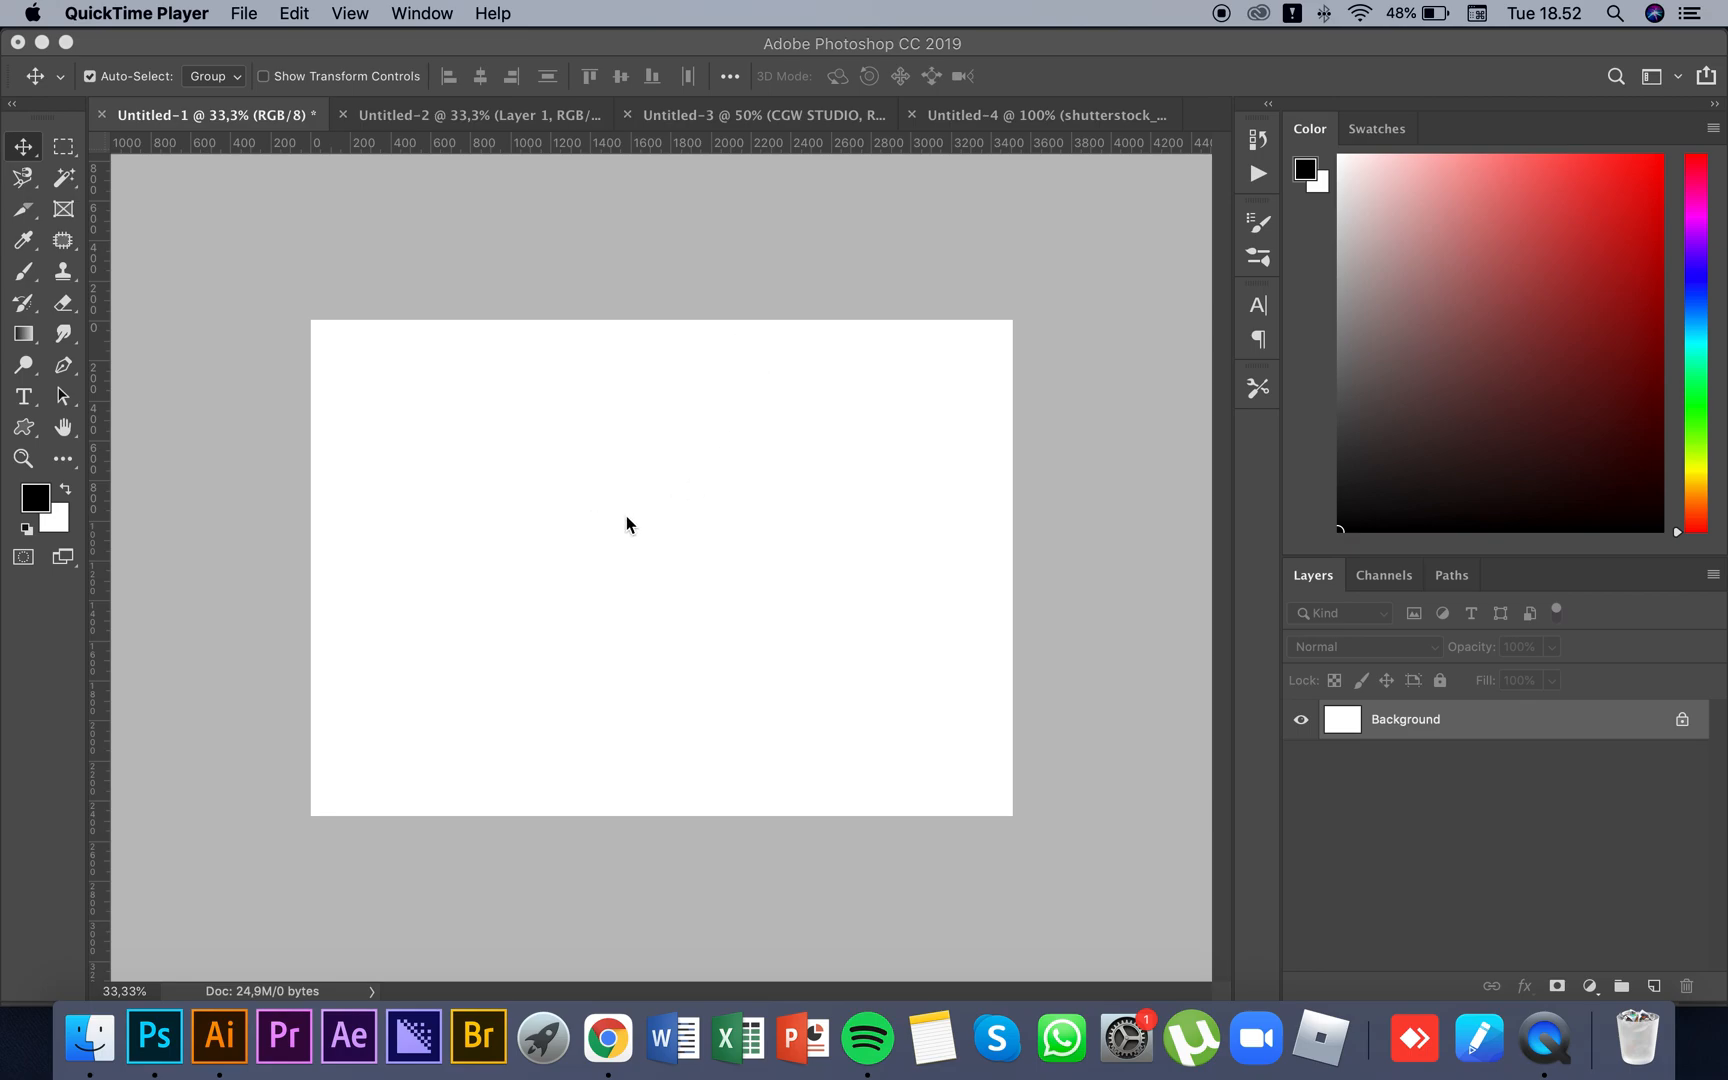
# Step: Add a text layer reading "CGW STUDIO" in the upper-left area of the white canvas
pyautogui.click(617, 542)
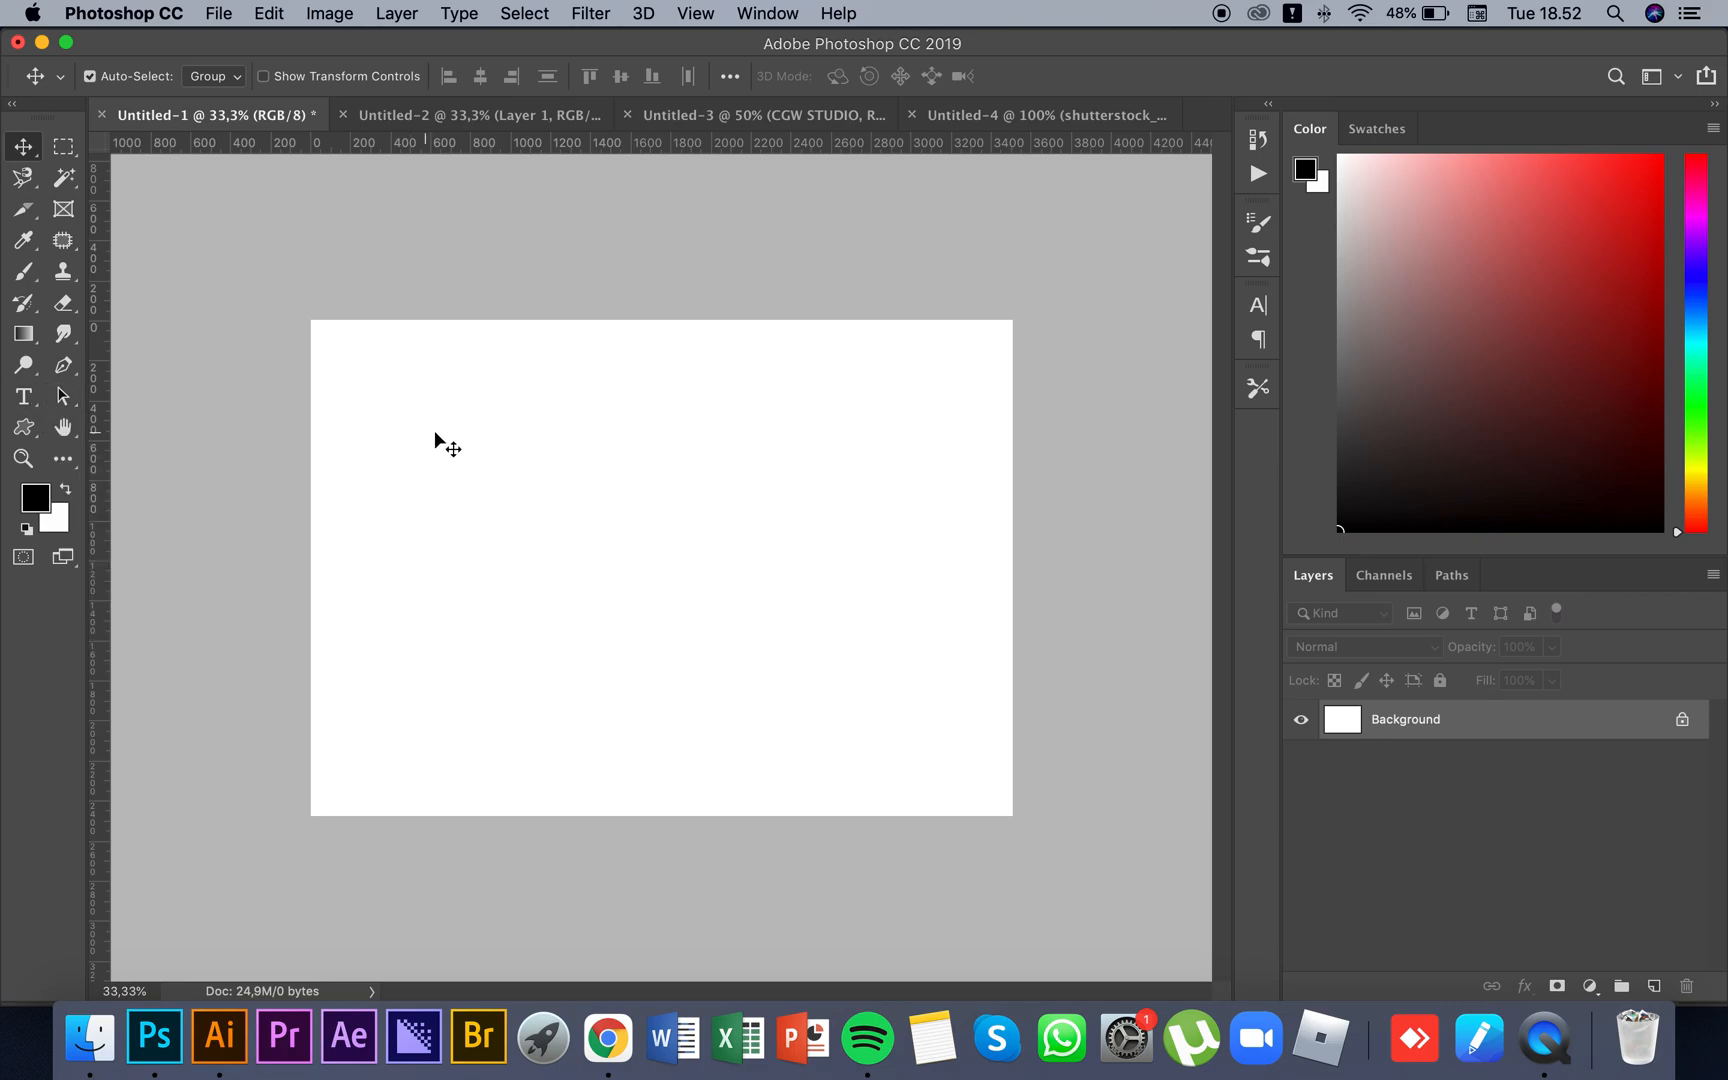
pyautogui.press('t')
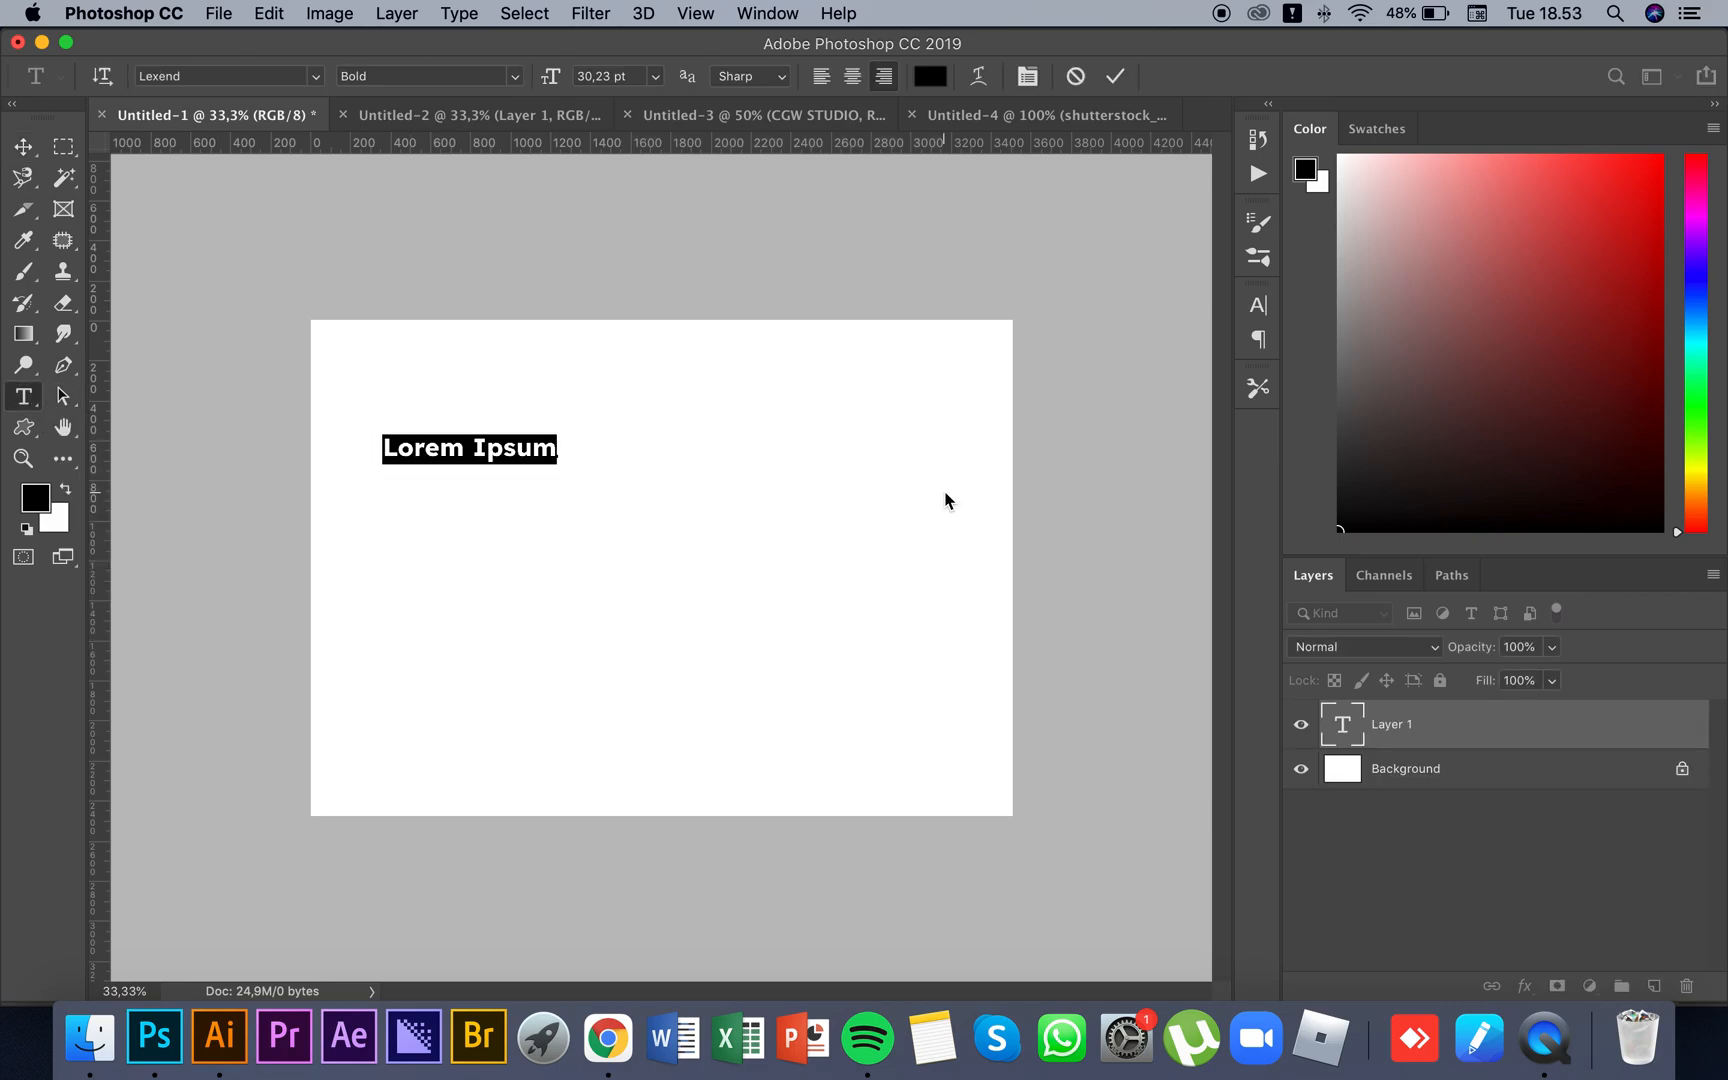
pyautogui.write('c')
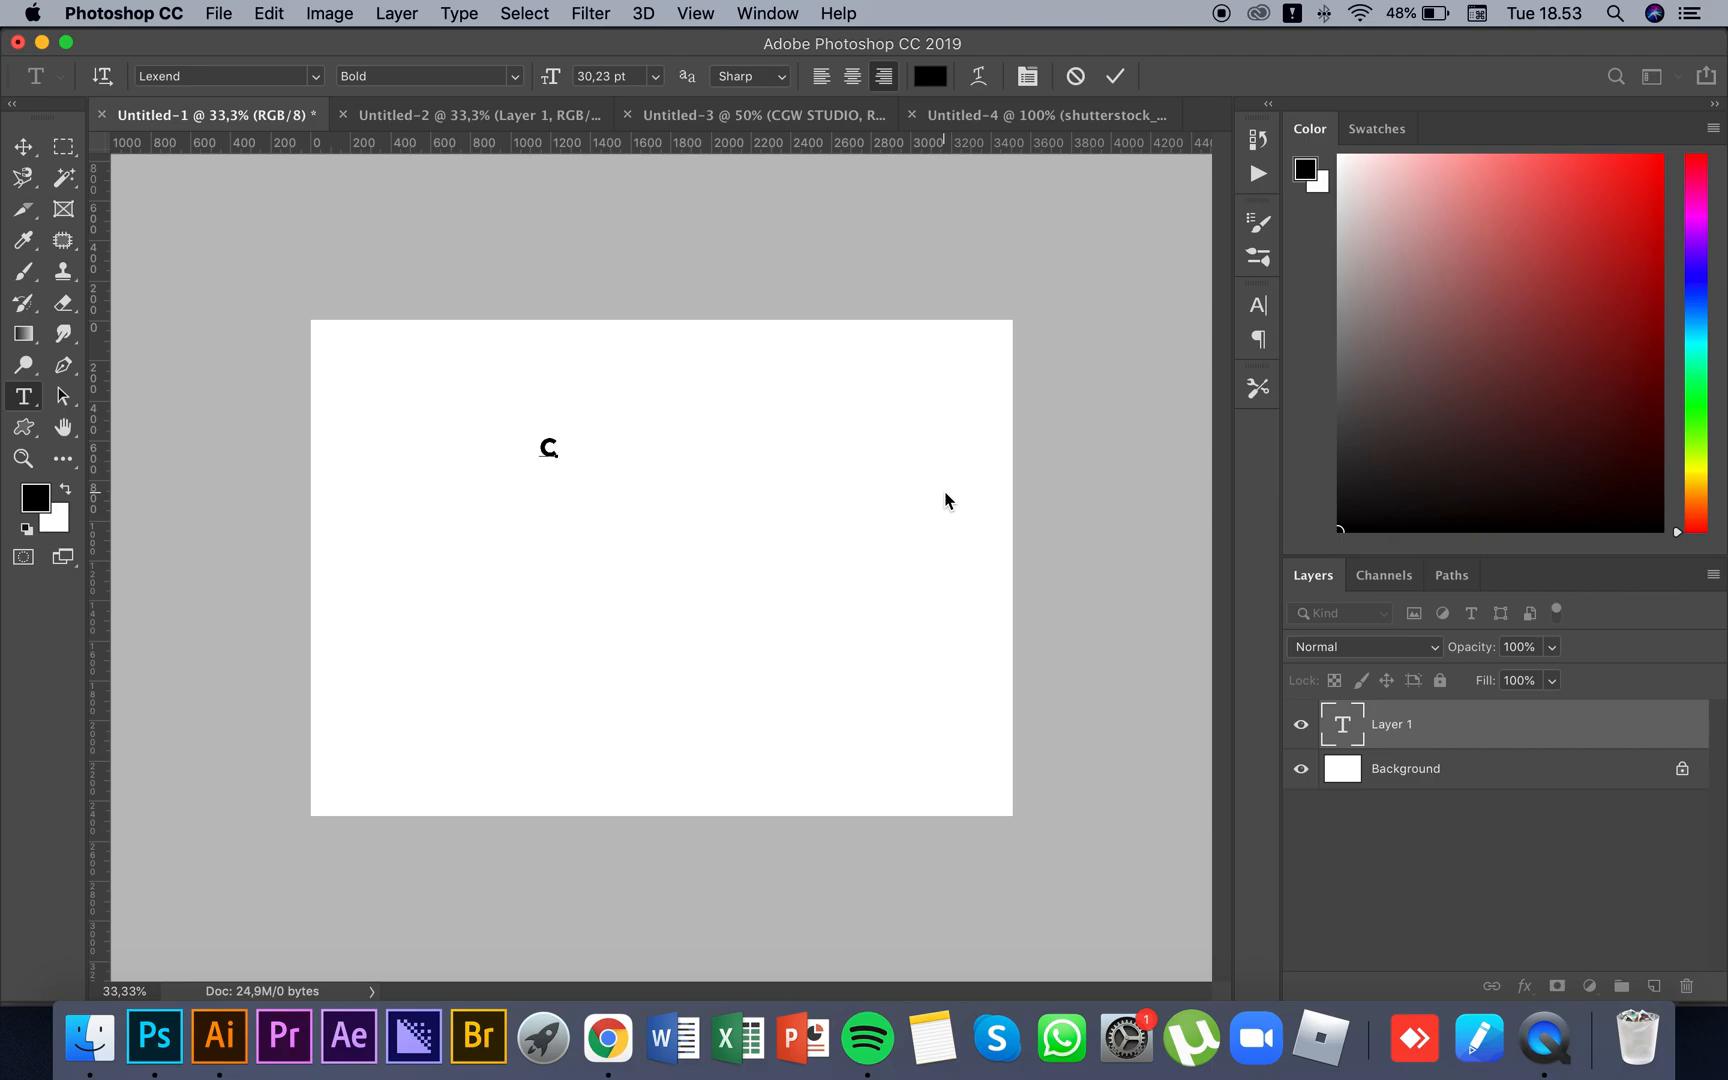
pyautogui.write('GW STUDIO')
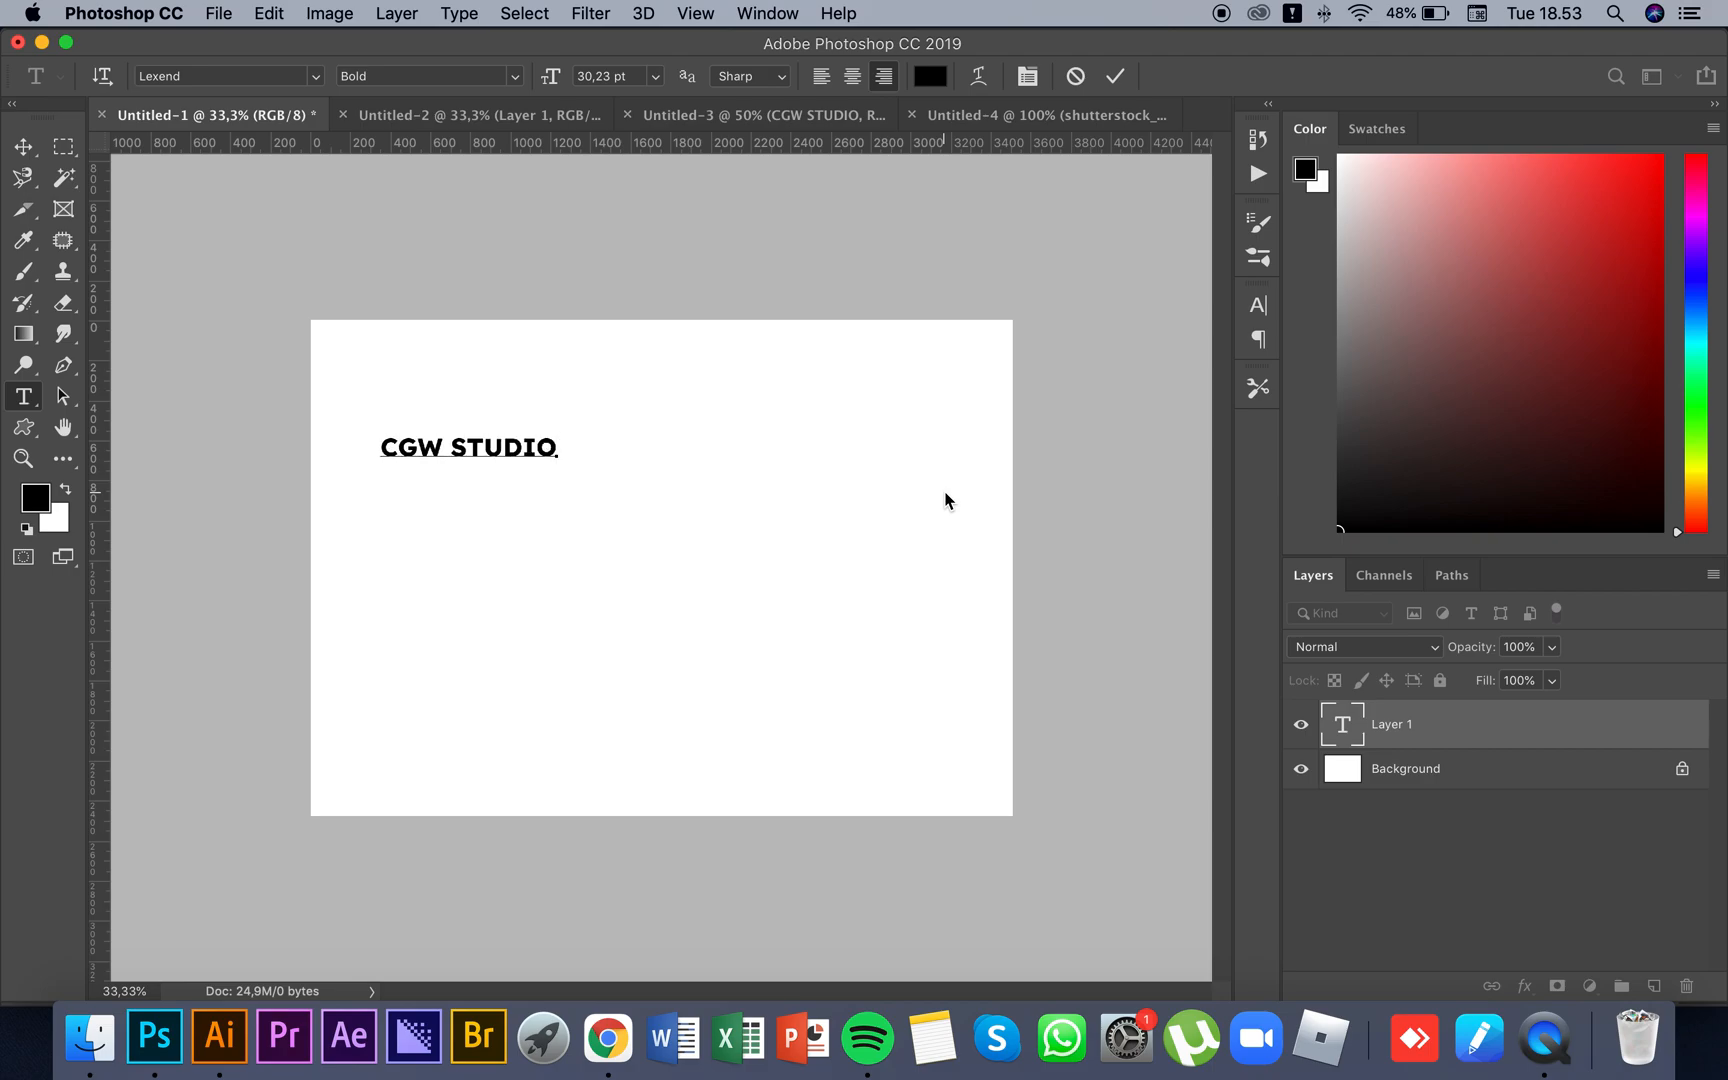
pyautogui.press('super+Return')
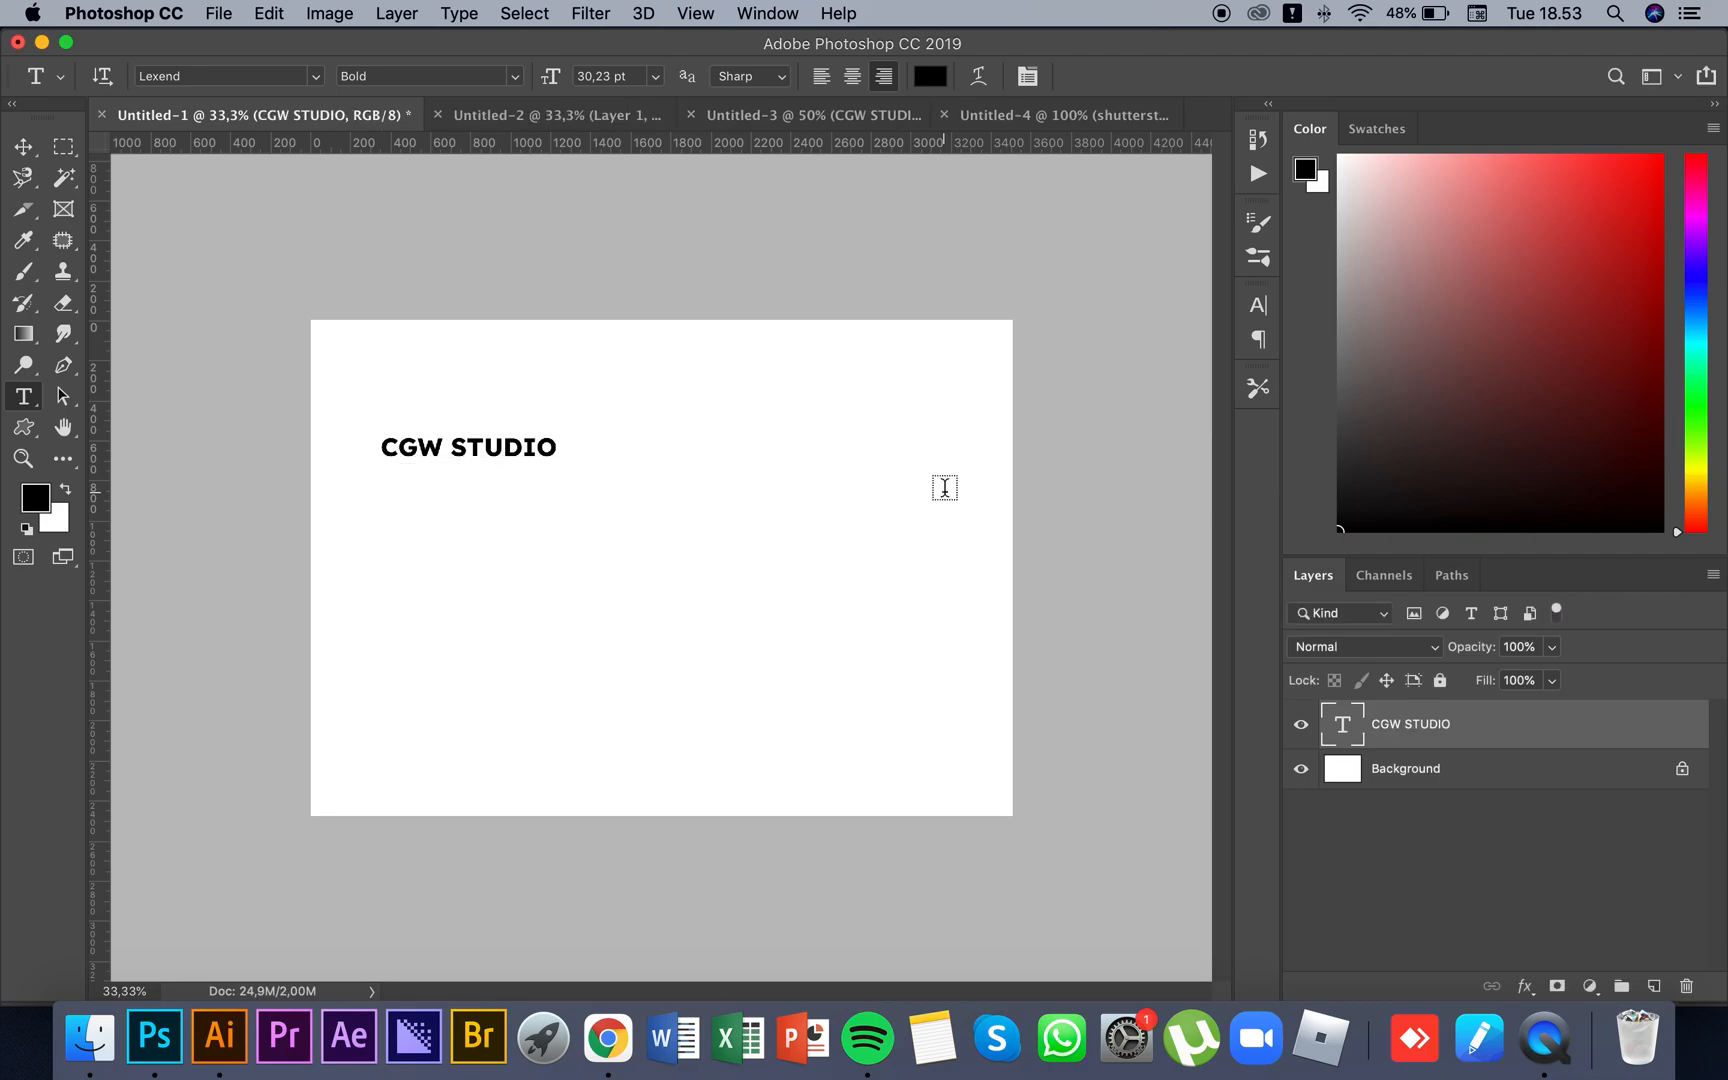
# Step: Enlarge the CGW STUDIO text with Free Transform and move it closer to the canvas centre
pyautogui.click(269, 14)
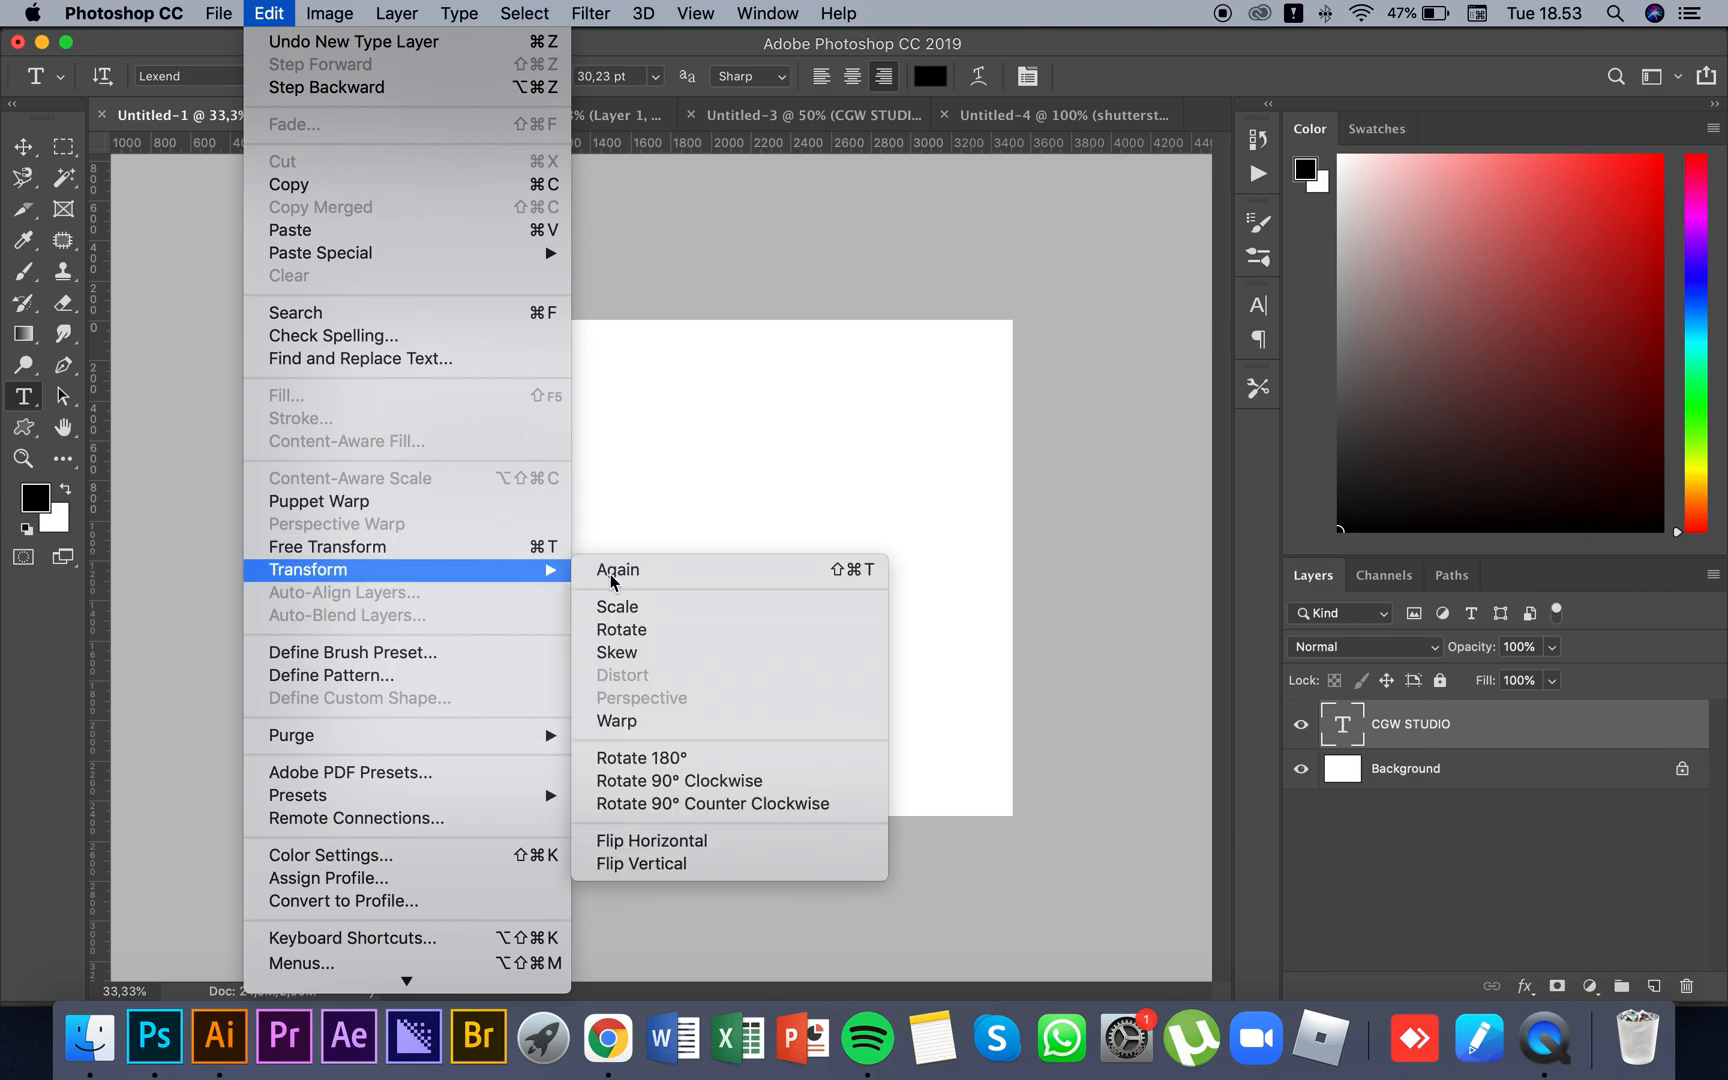
pyautogui.click(662, 408)
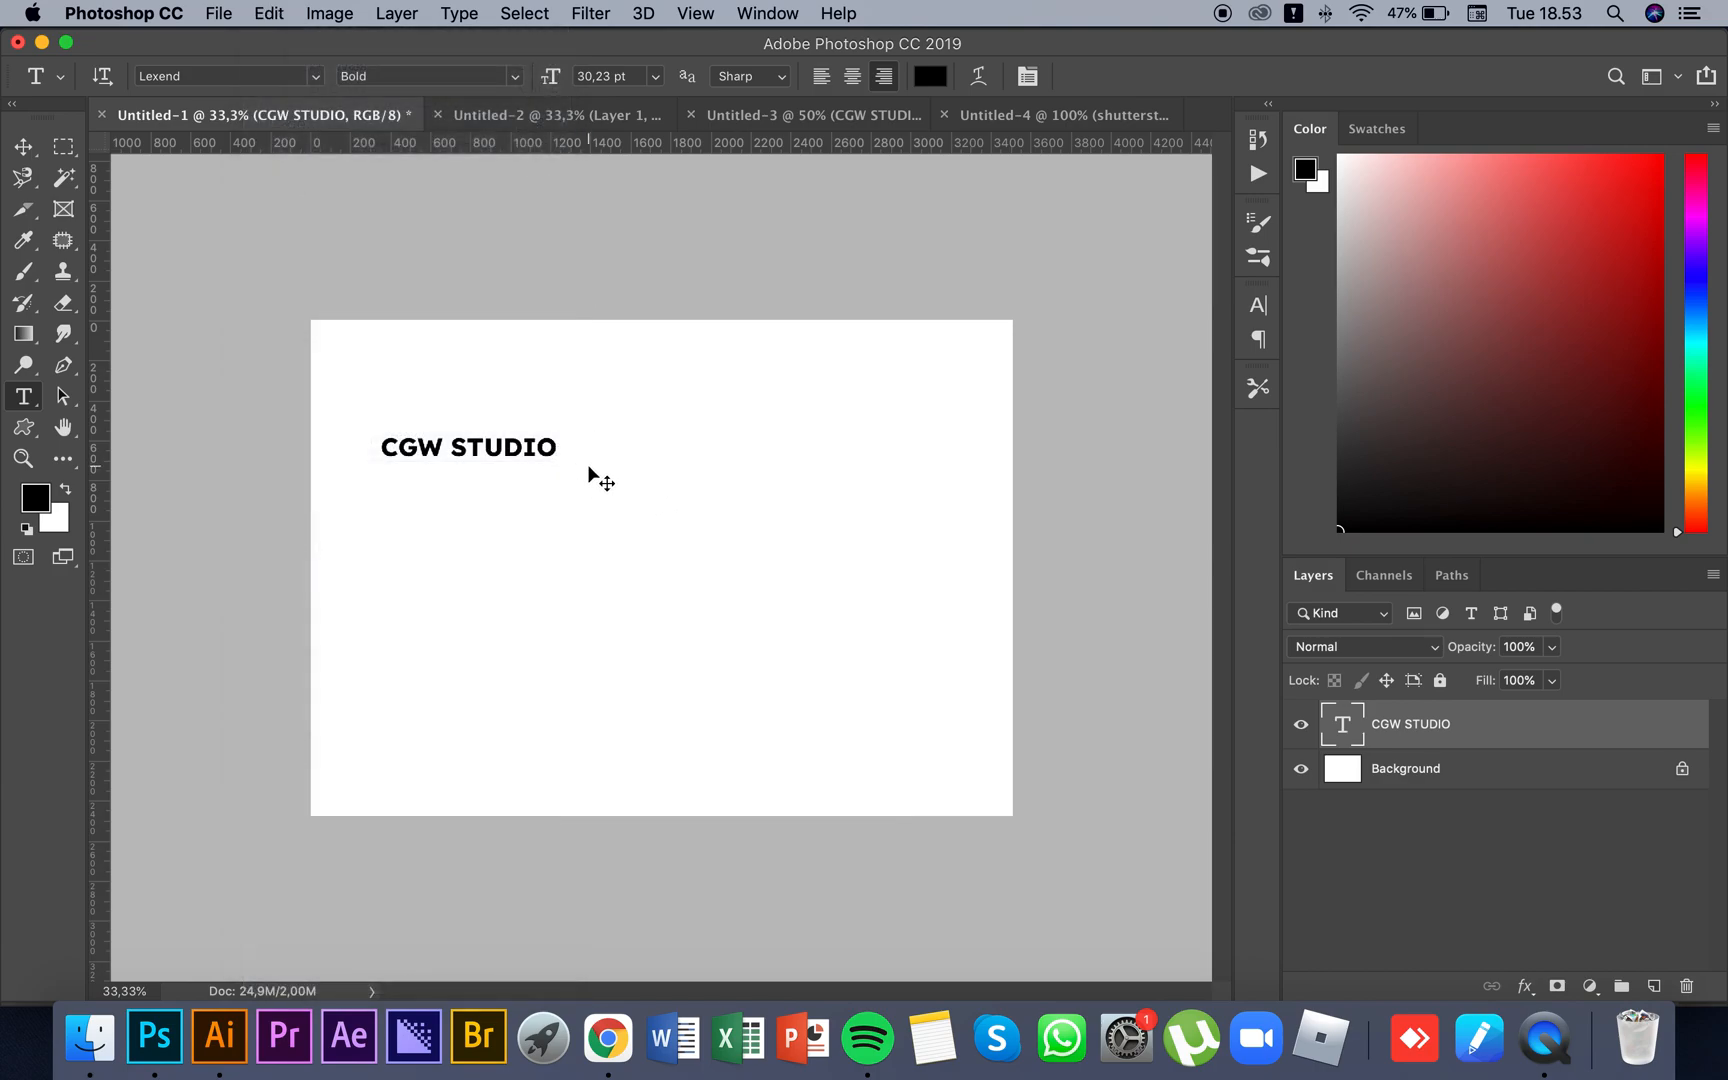
pyautogui.press('super+t')
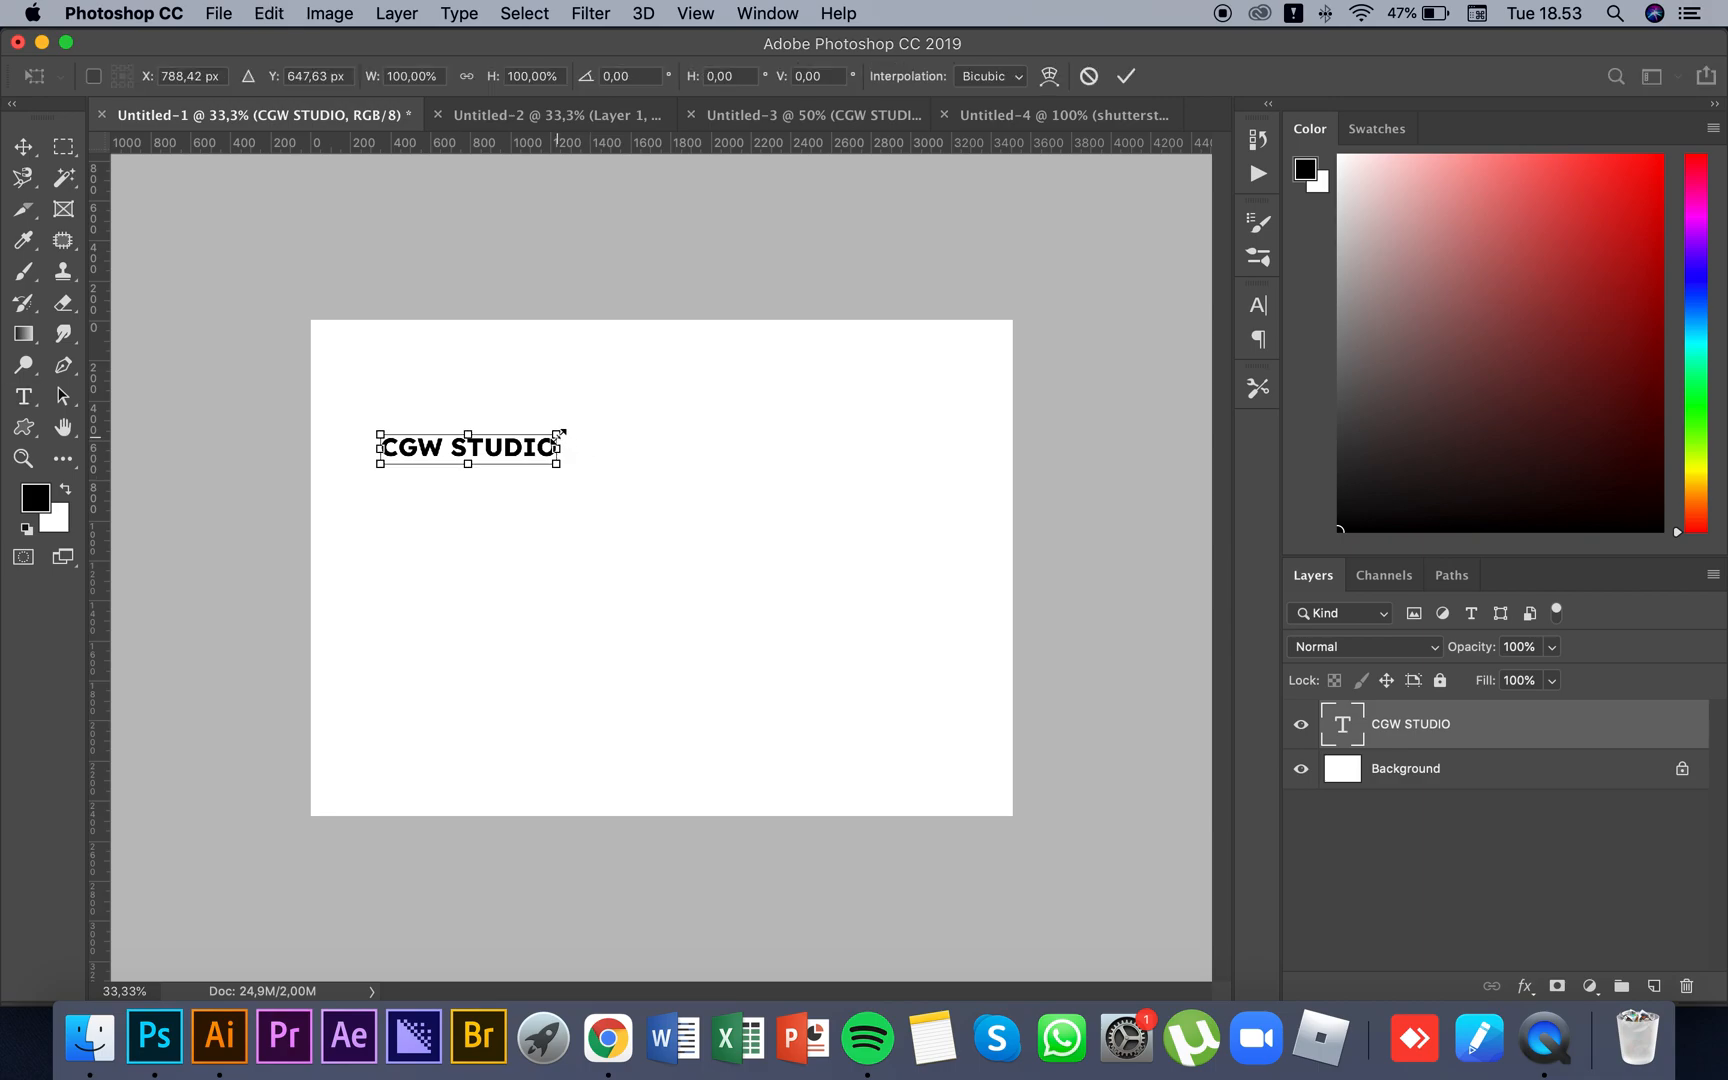
pyautogui.moveTo(558, 436); pyautogui.dragTo(729, 488)
pyautogui.press('Return')
pyautogui.press('super')
pyautogui.press('super+t')
pyautogui.press('Return')
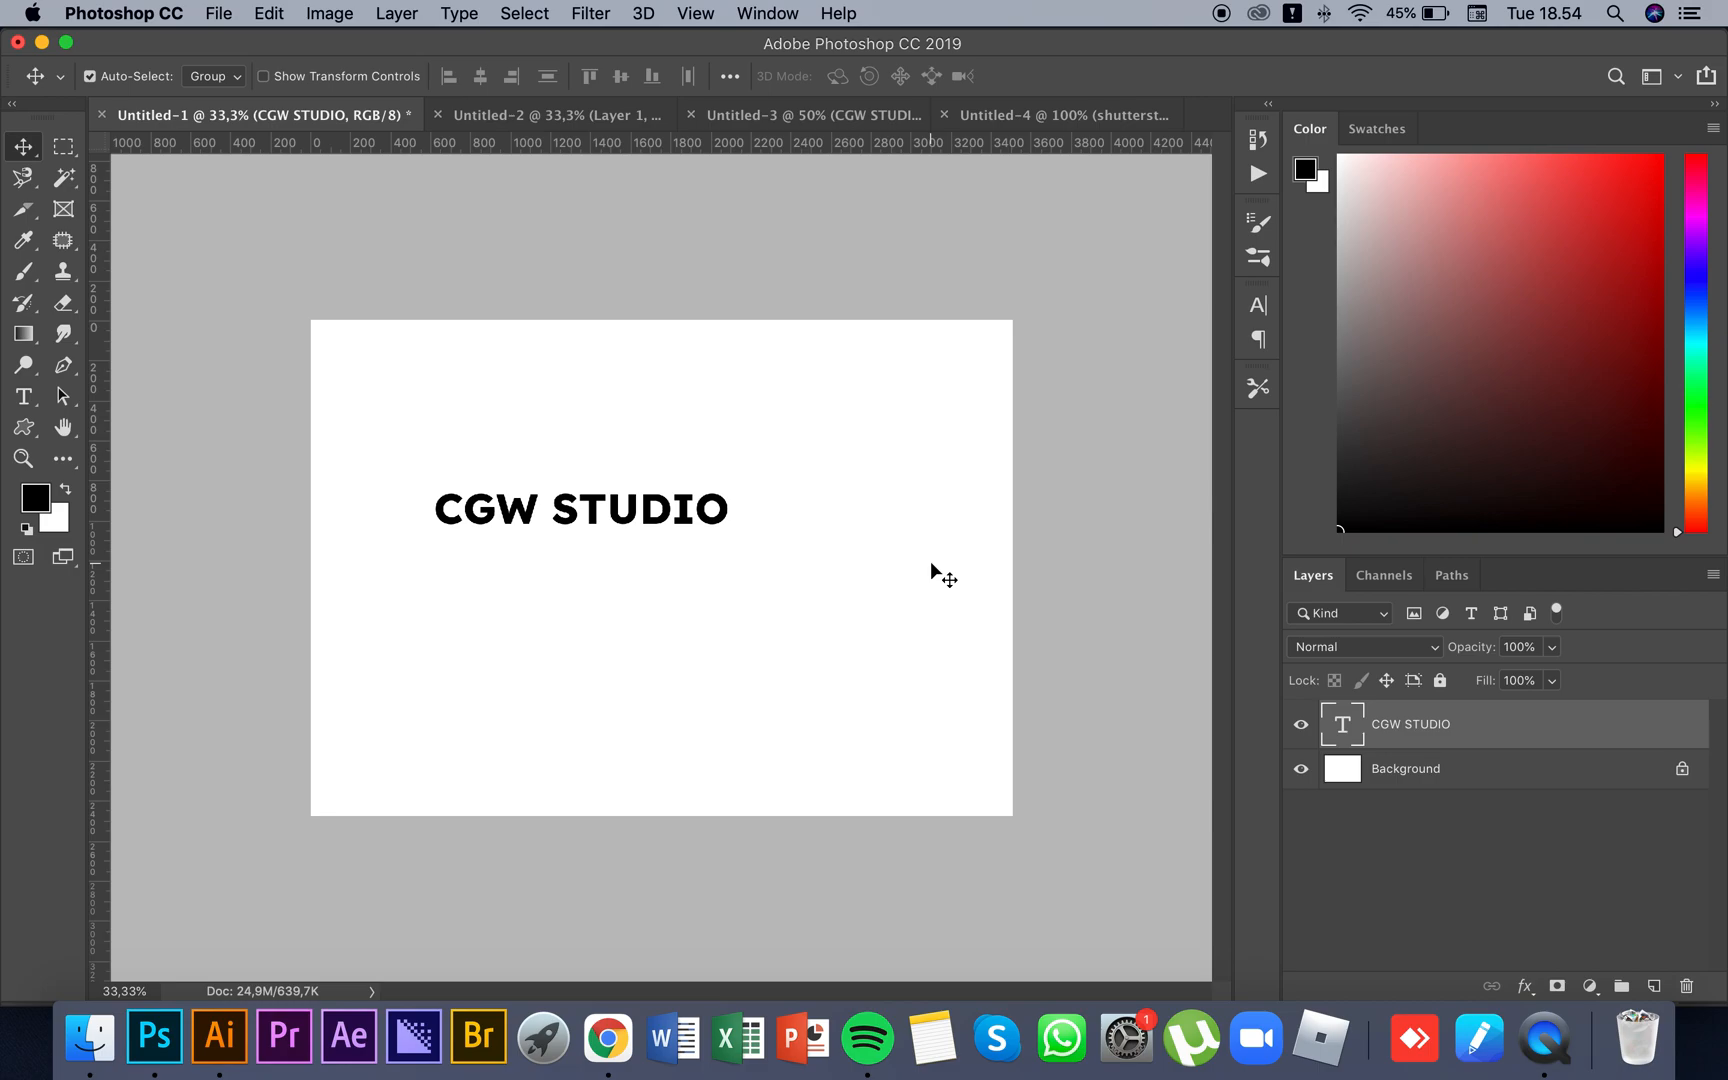
# Step: Centre the CGW STUDIO text horizontally and vertically on the whole canvas, and clear the selection
pyautogui.press('super+a')
pyautogui.click(485, 76)
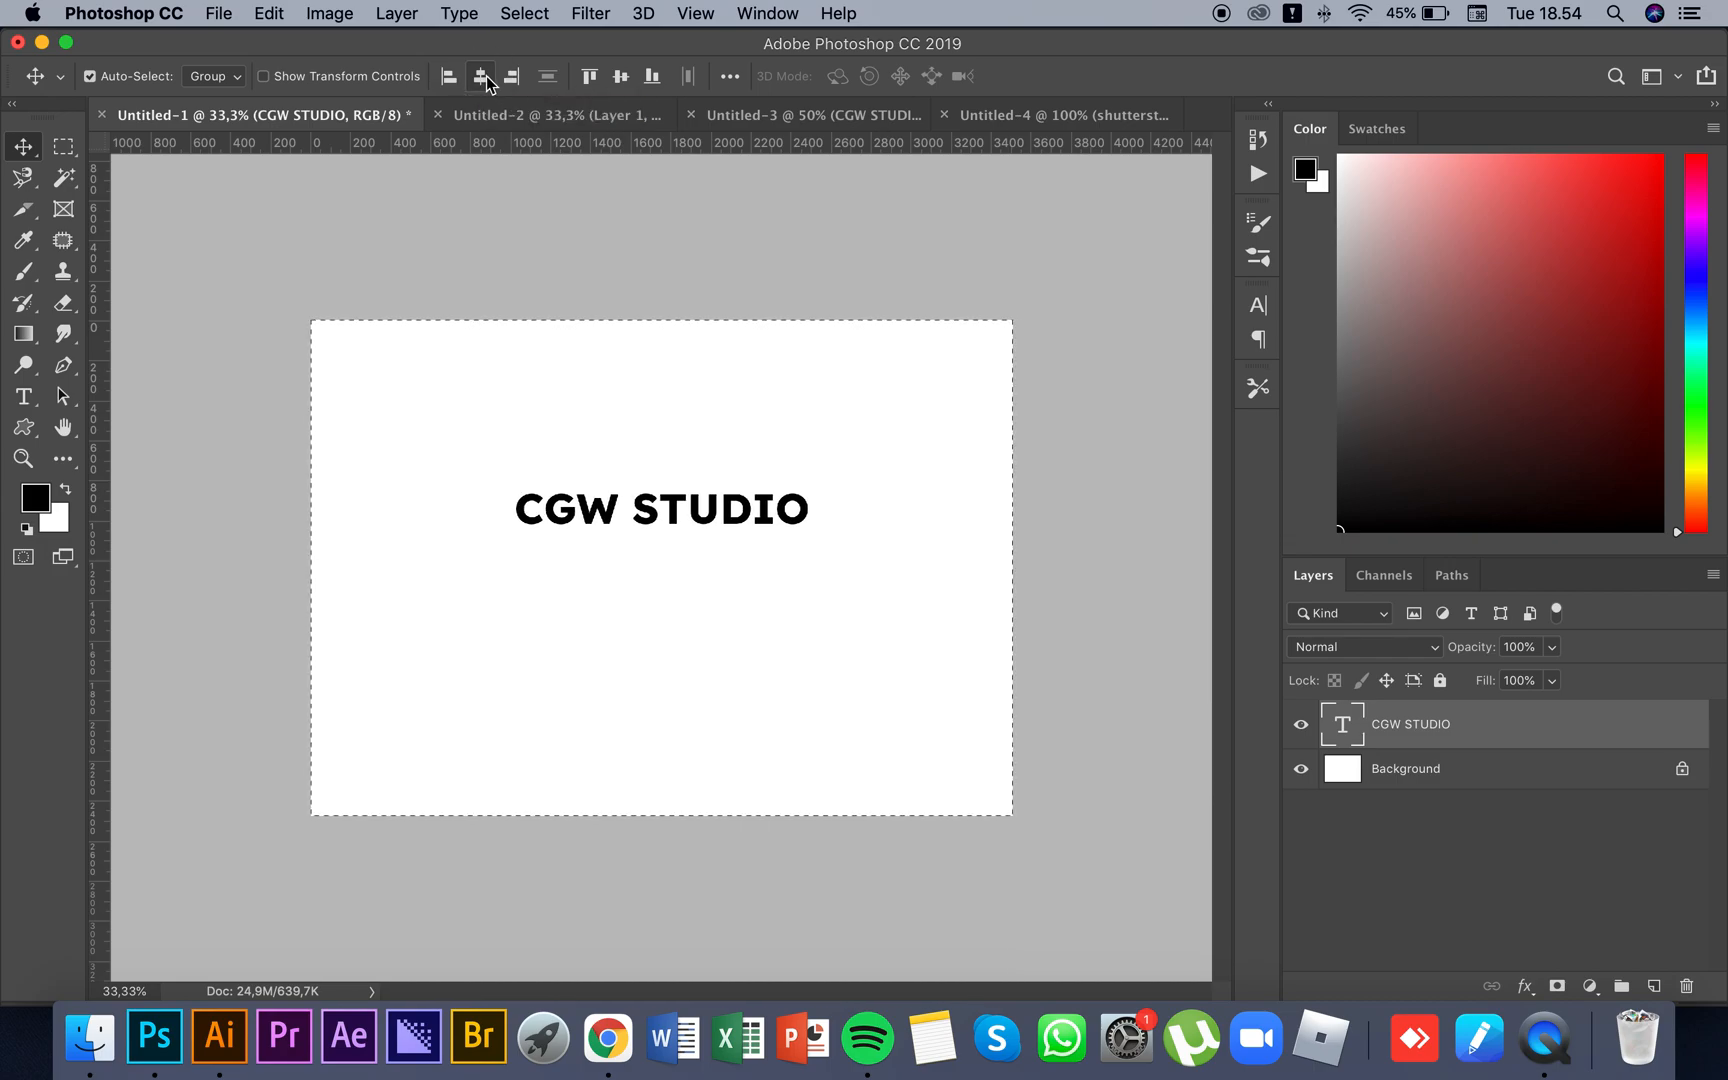
pyautogui.click(621, 77)
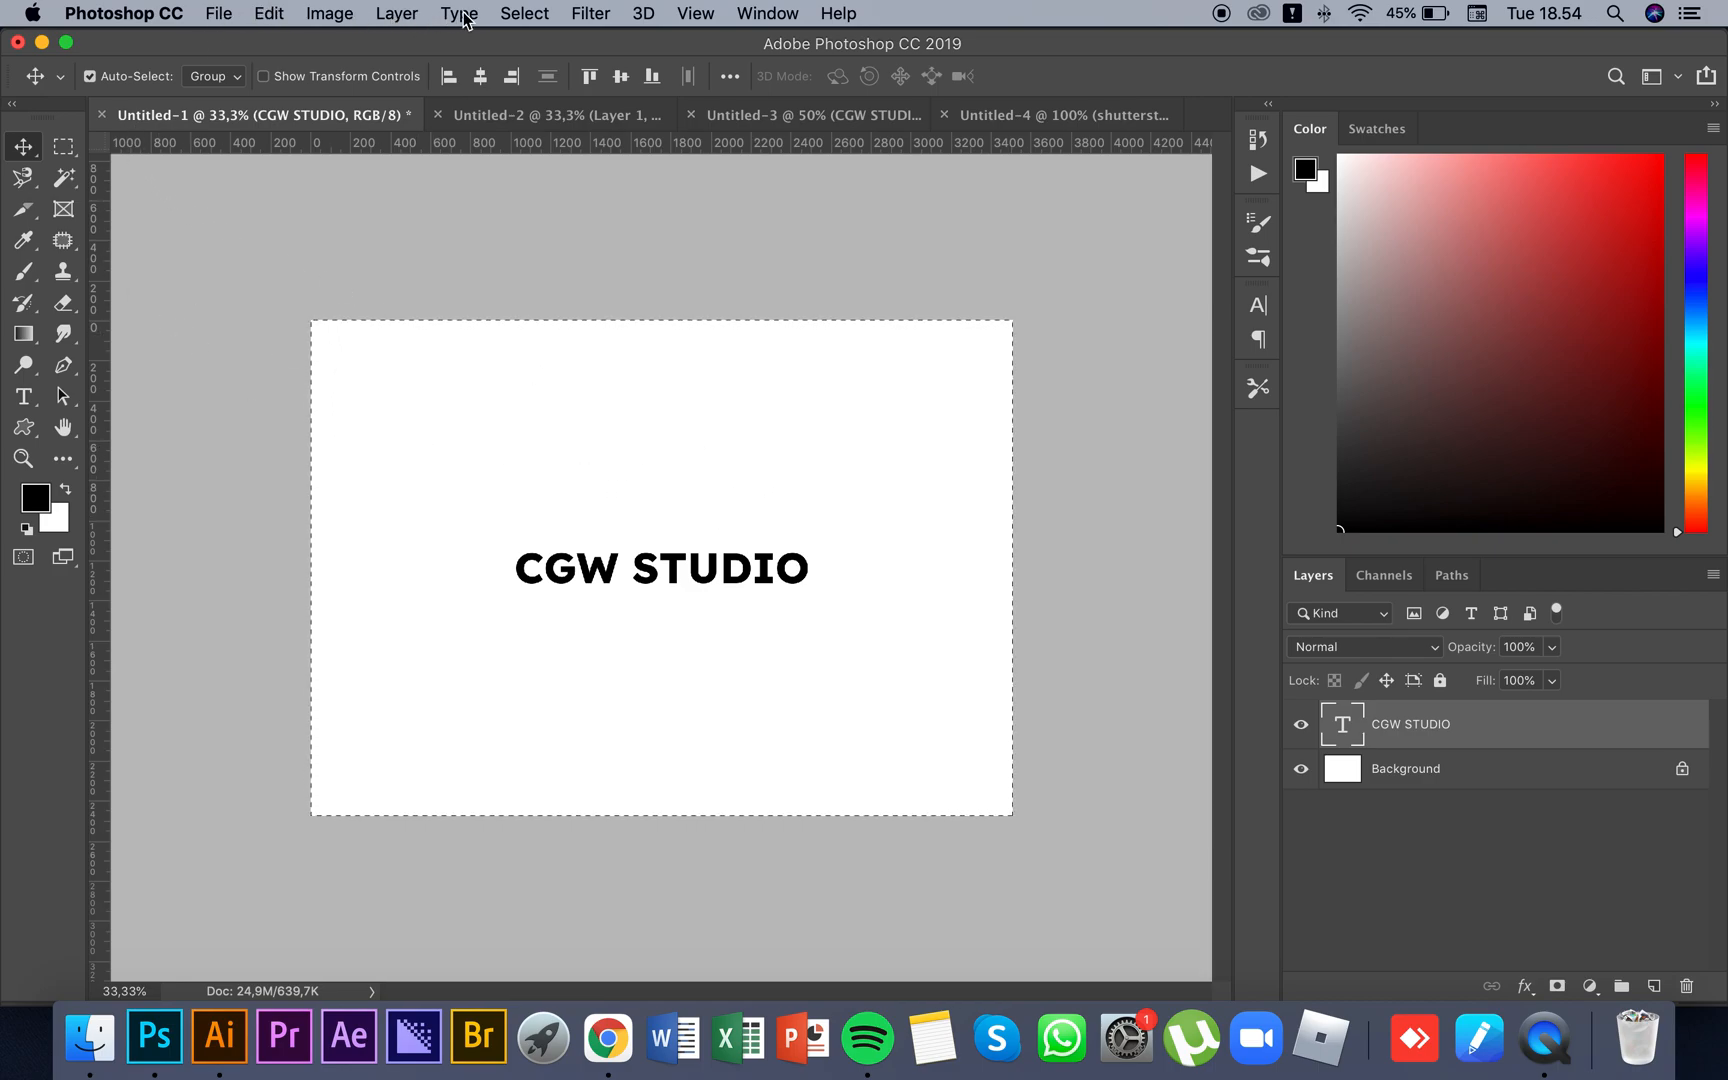
pyautogui.click(522, 13)
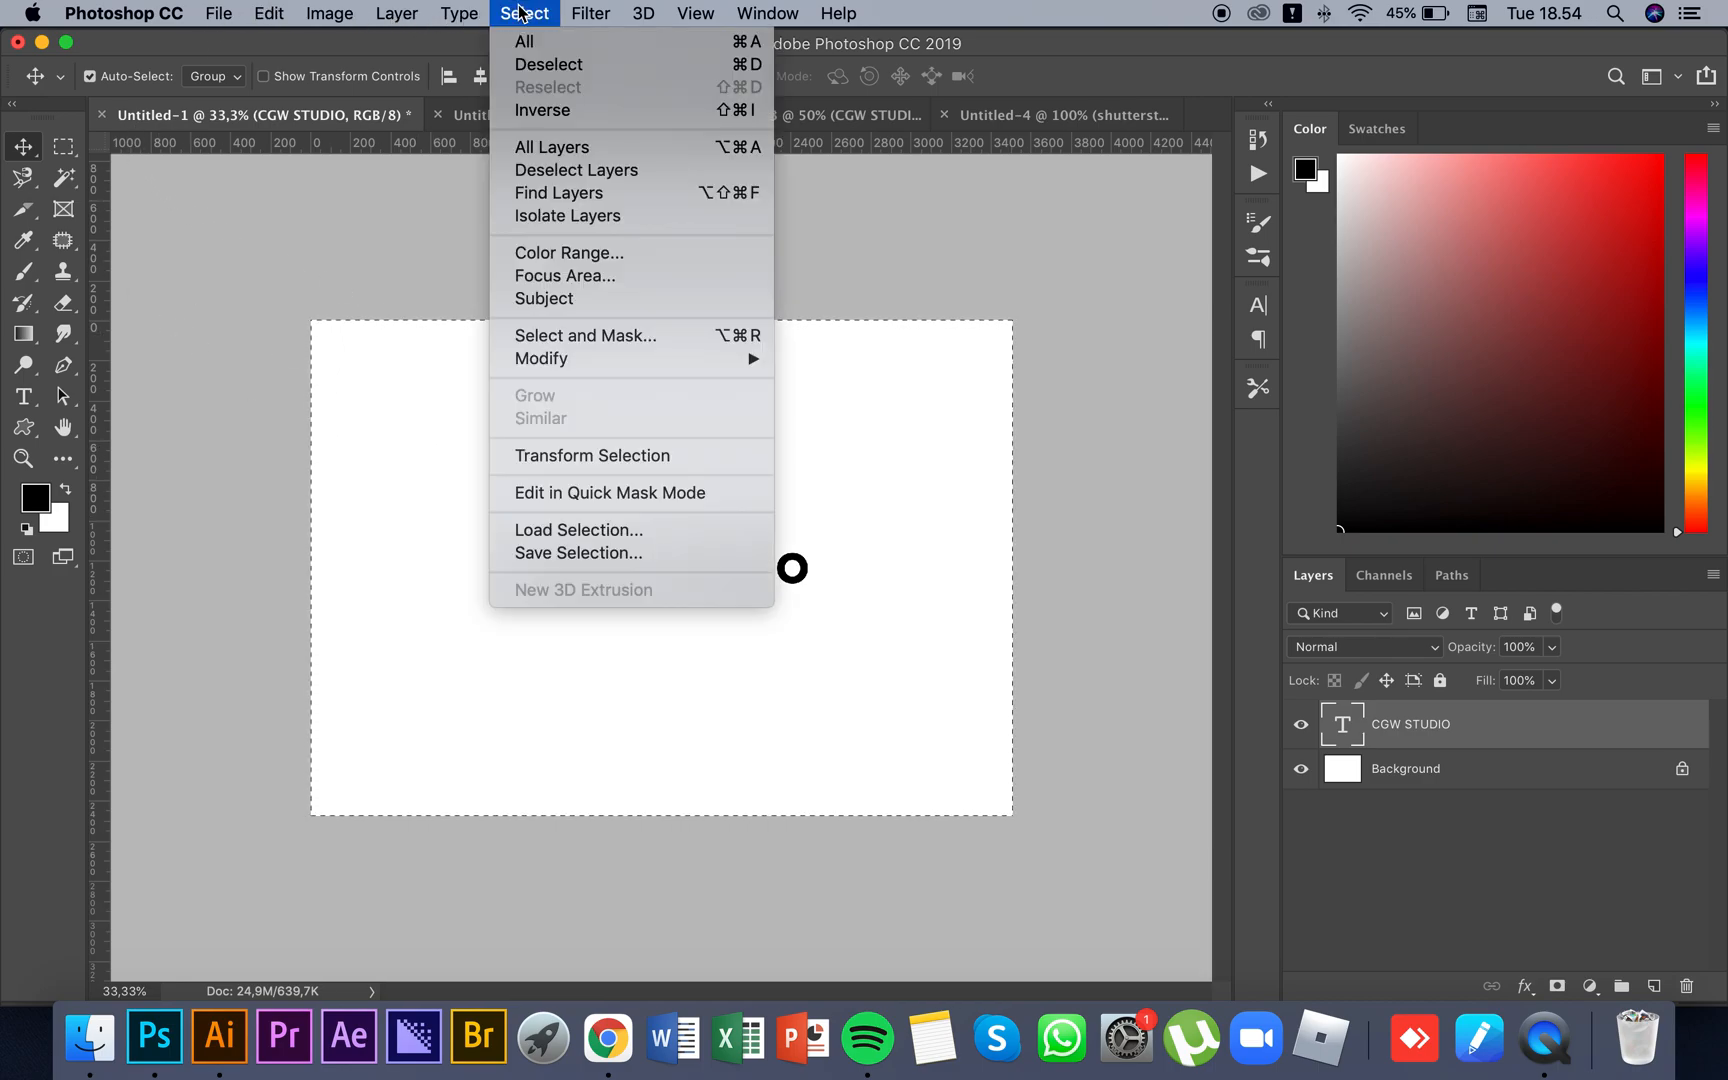
pyautogui.click(616, 171)
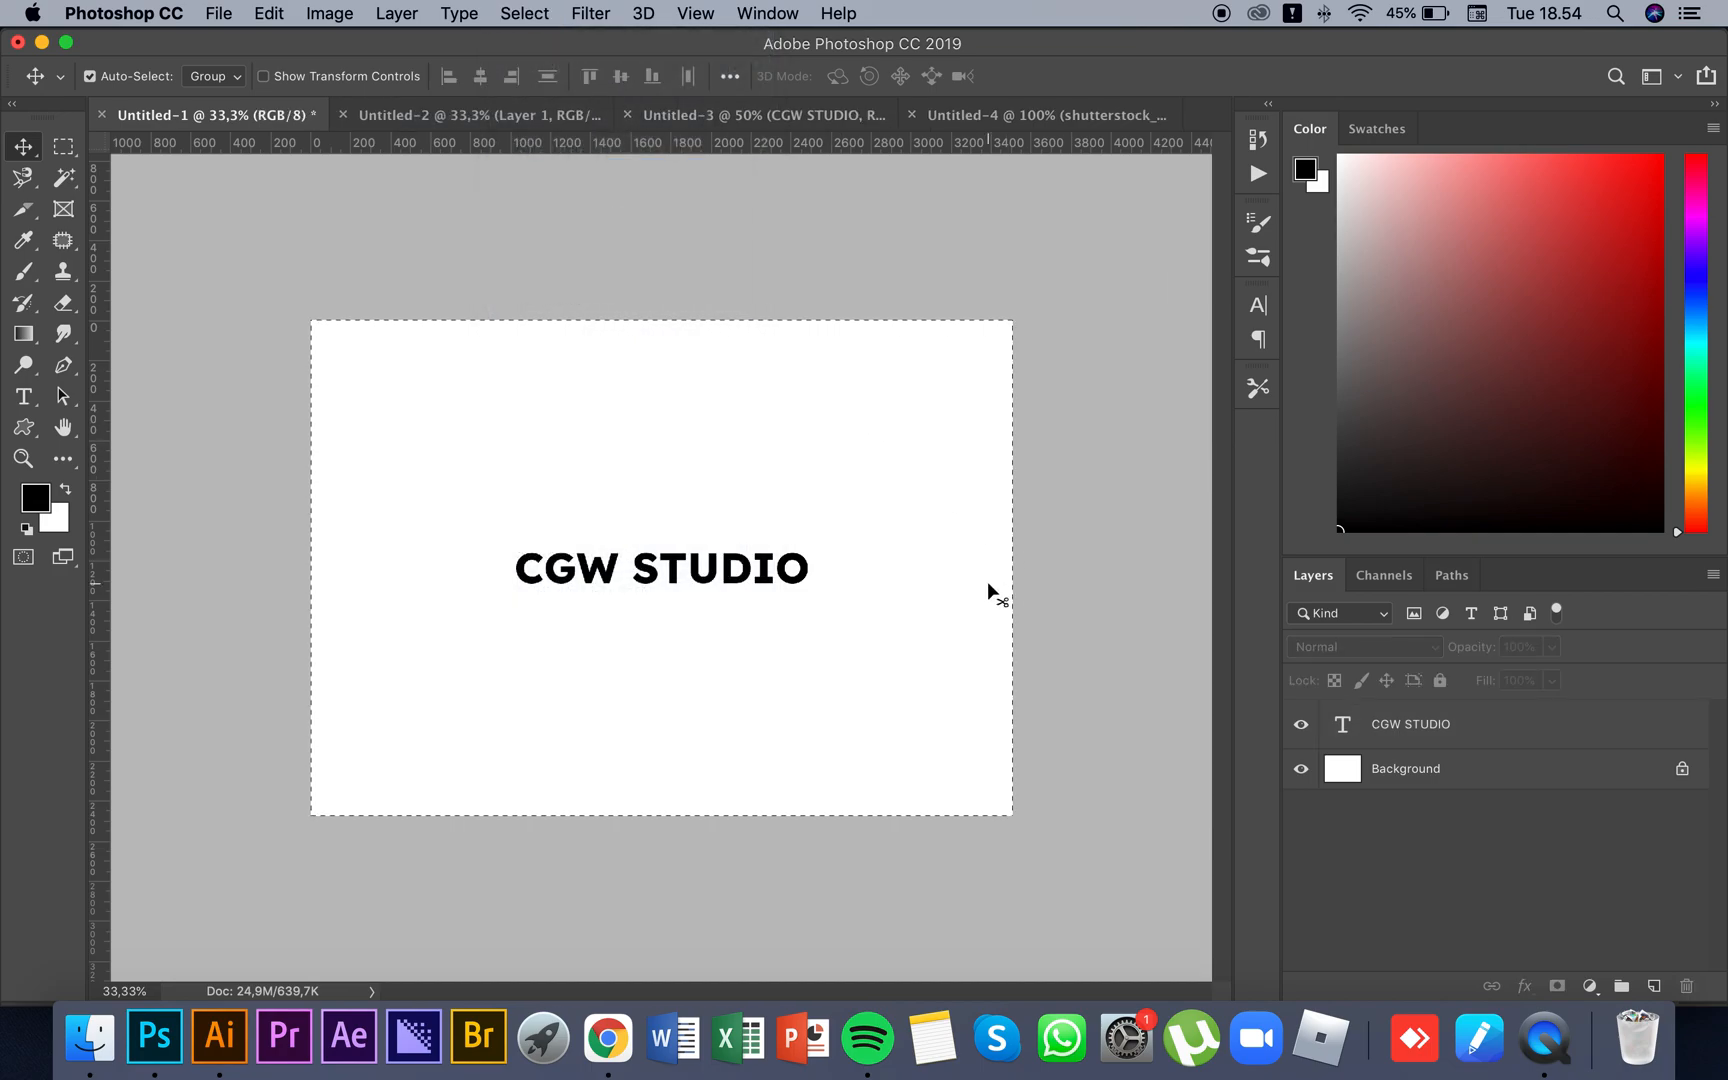
pyautogui.click(397, 12)
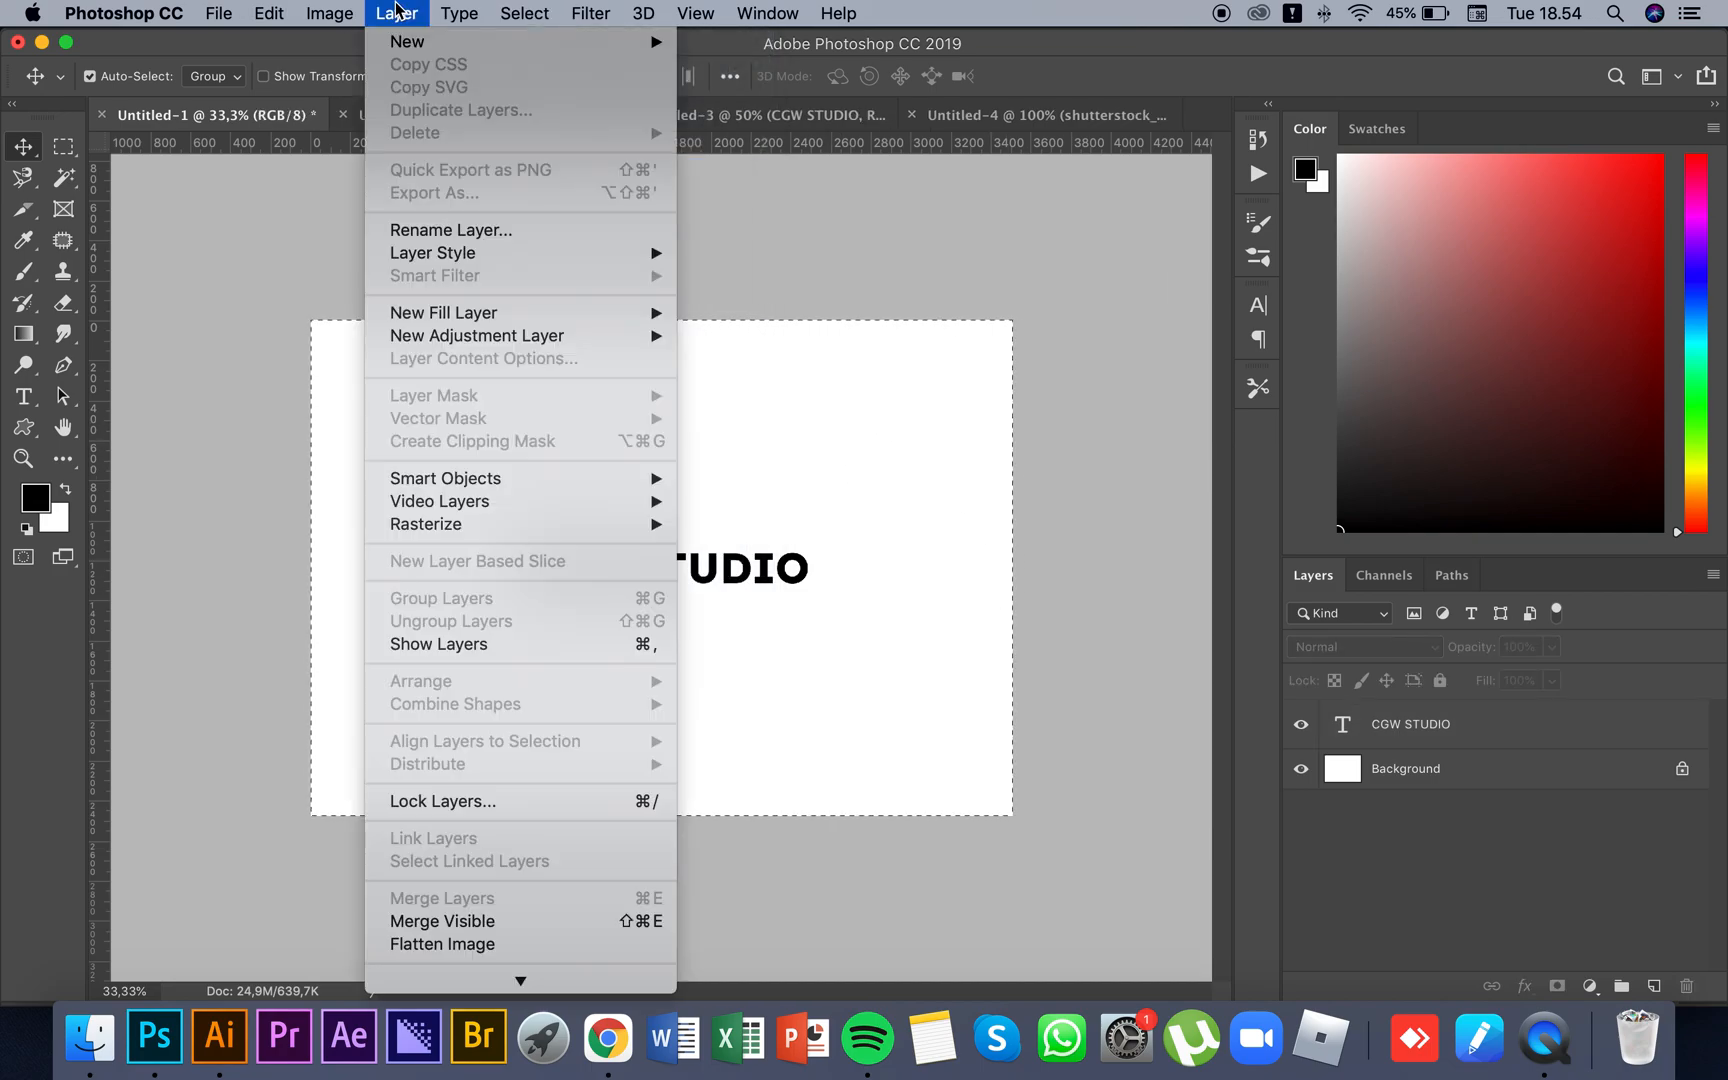
pyautogui.click(689, 222)
pyautogui.press('super+d')
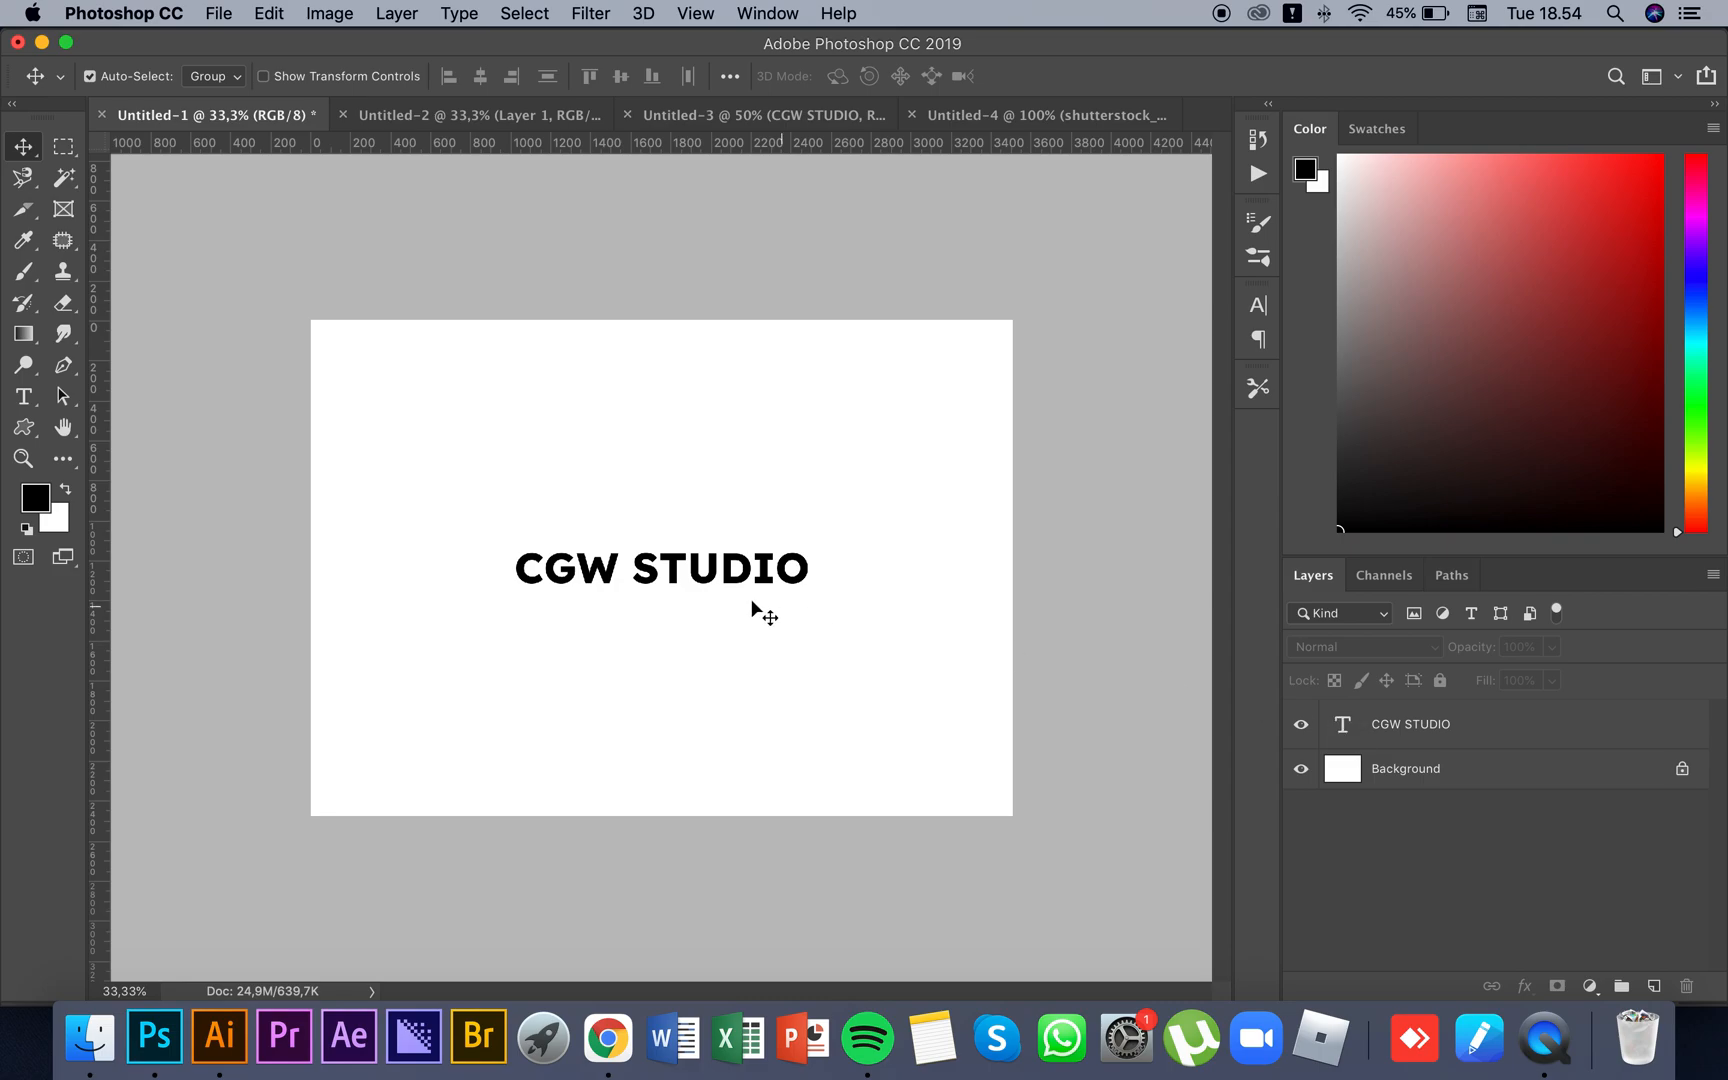
# Step: Add a second text layer reading "Creative Channel" below the CGW STUDIO title
pyautogui.moveTo(690, 580)
pyautogui.mouseDown()
pyautogui.moveTo(675, 560)
pyautogui.moveTo(706, 590)
pyautogui.mouseUp()
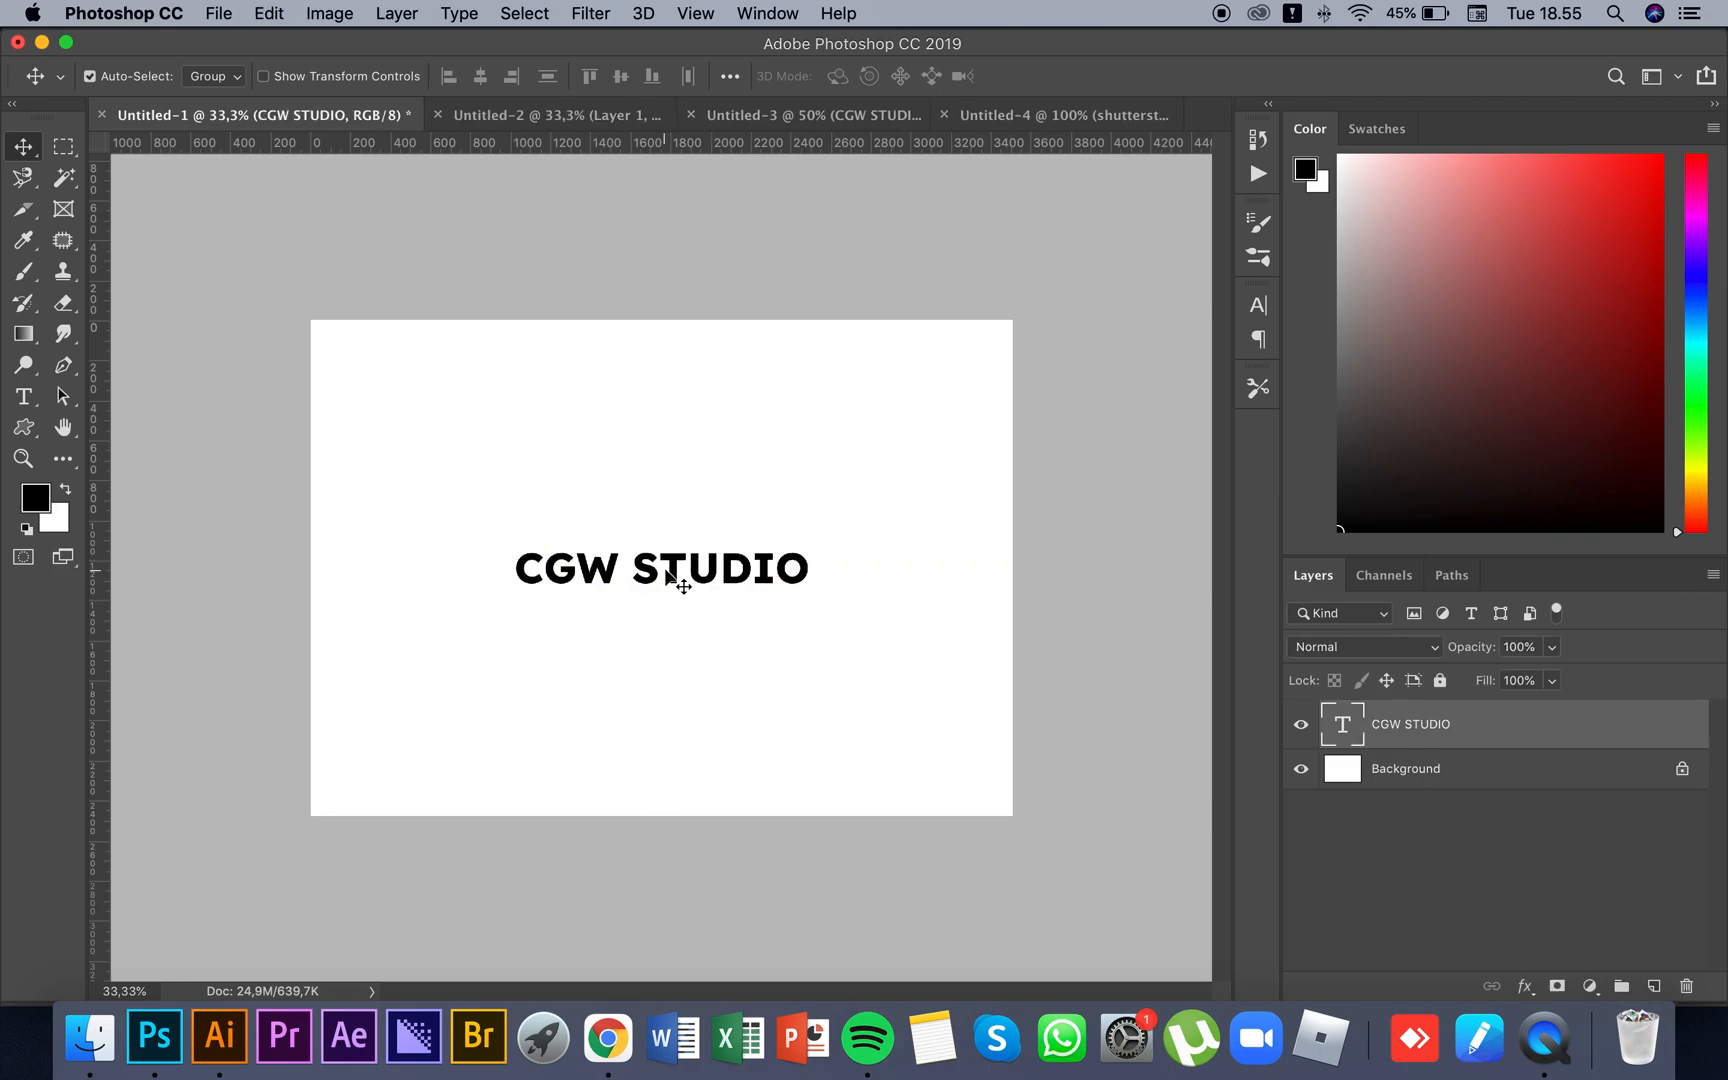
pyautogui.press('z')
pyautogui.click(707, 550)
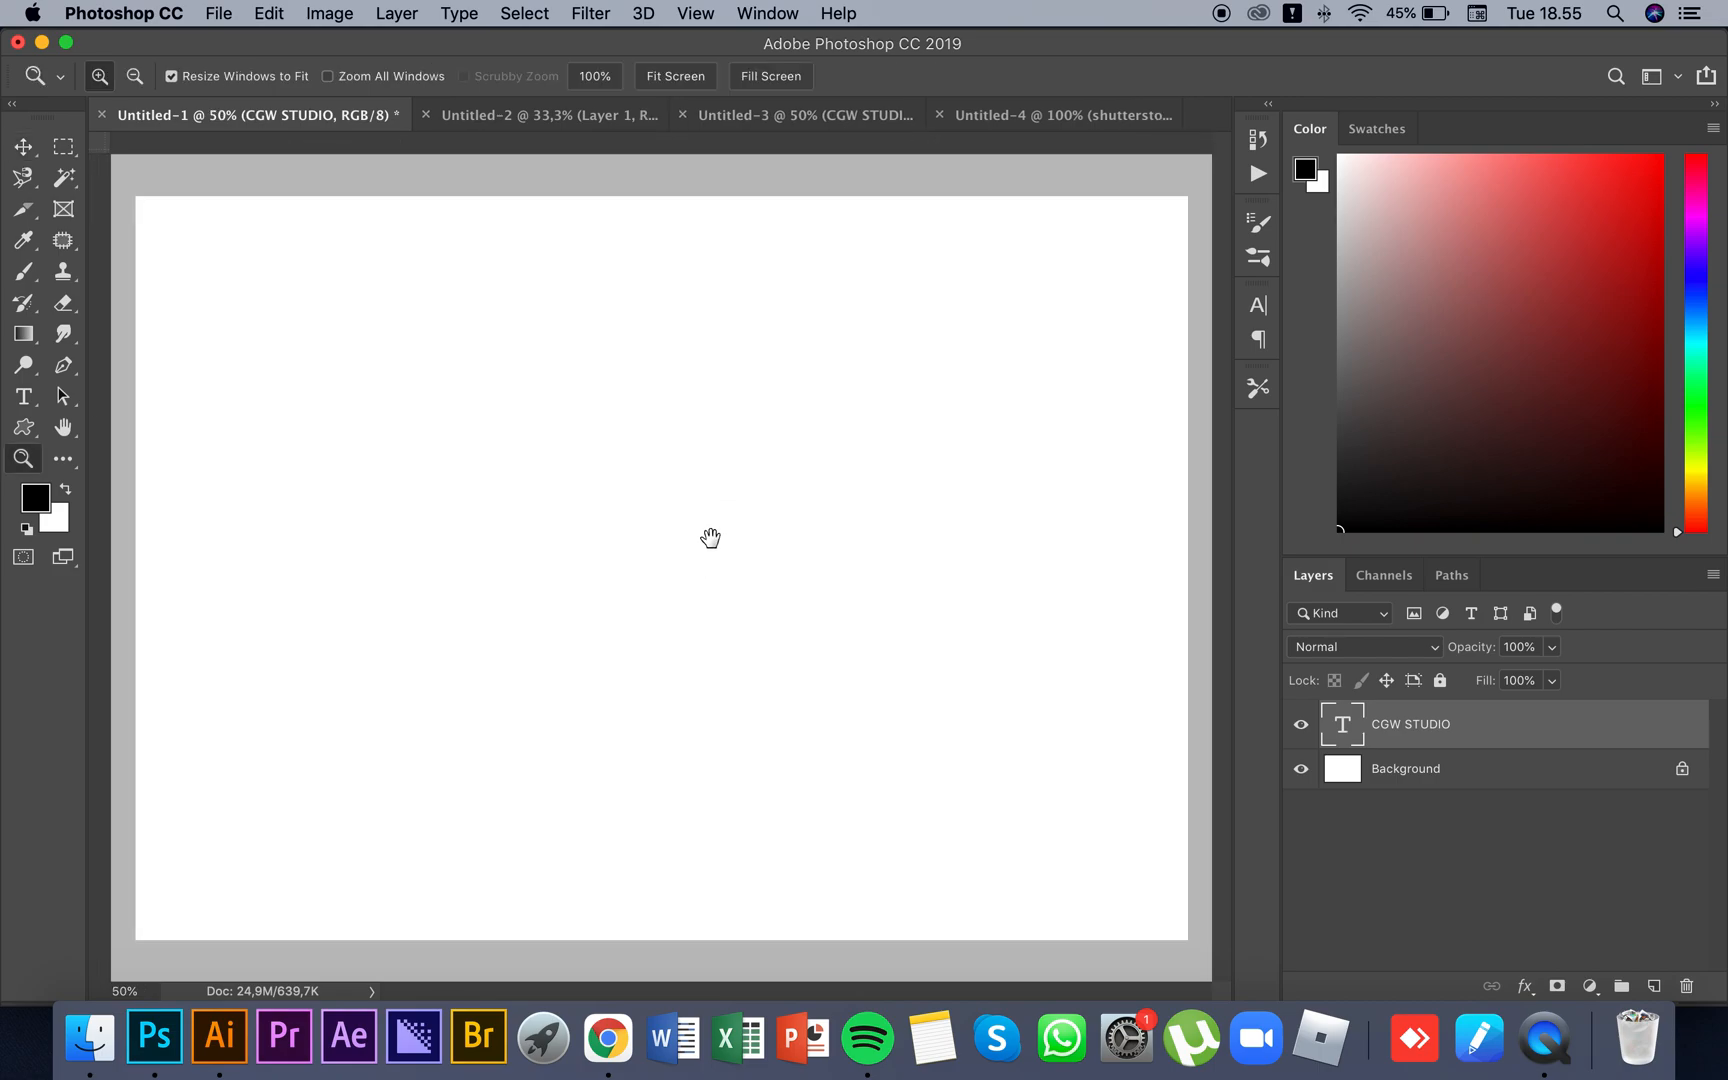
pyautogui.press('alt')
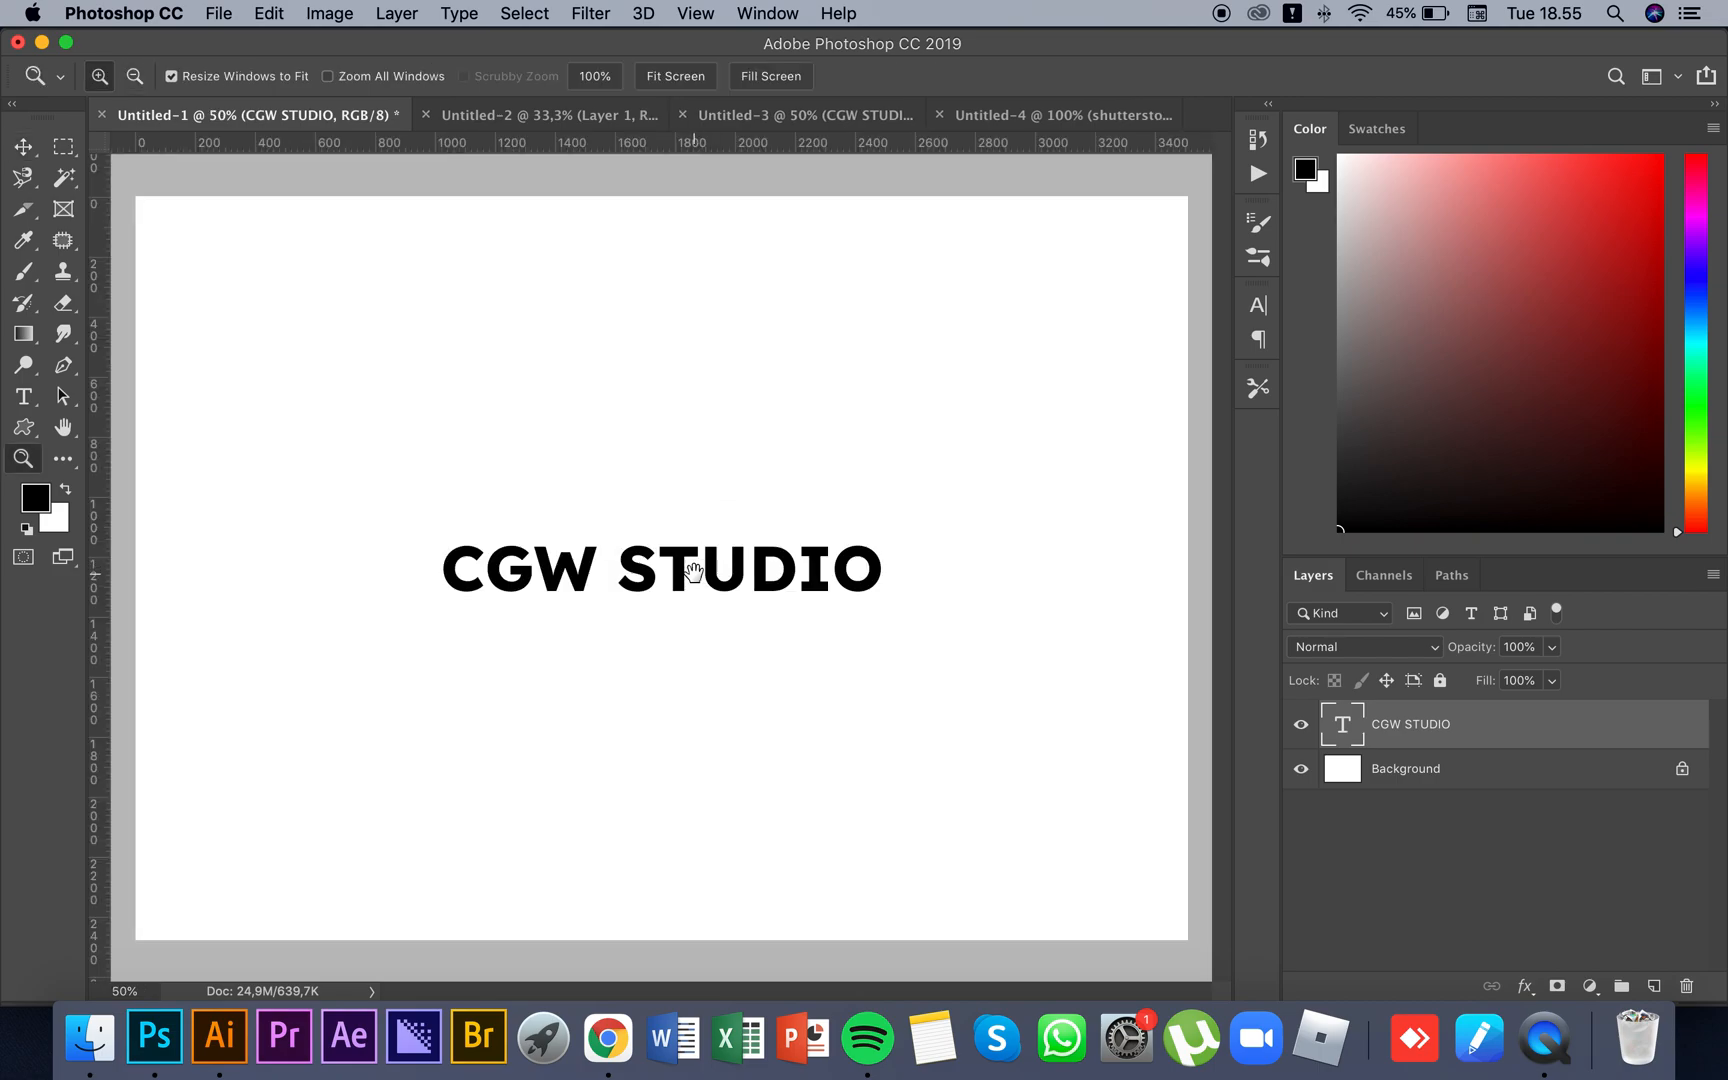
pyautogui.press('t')
pyautogui.click(541, 664)
pyautogui.write('Creatve')
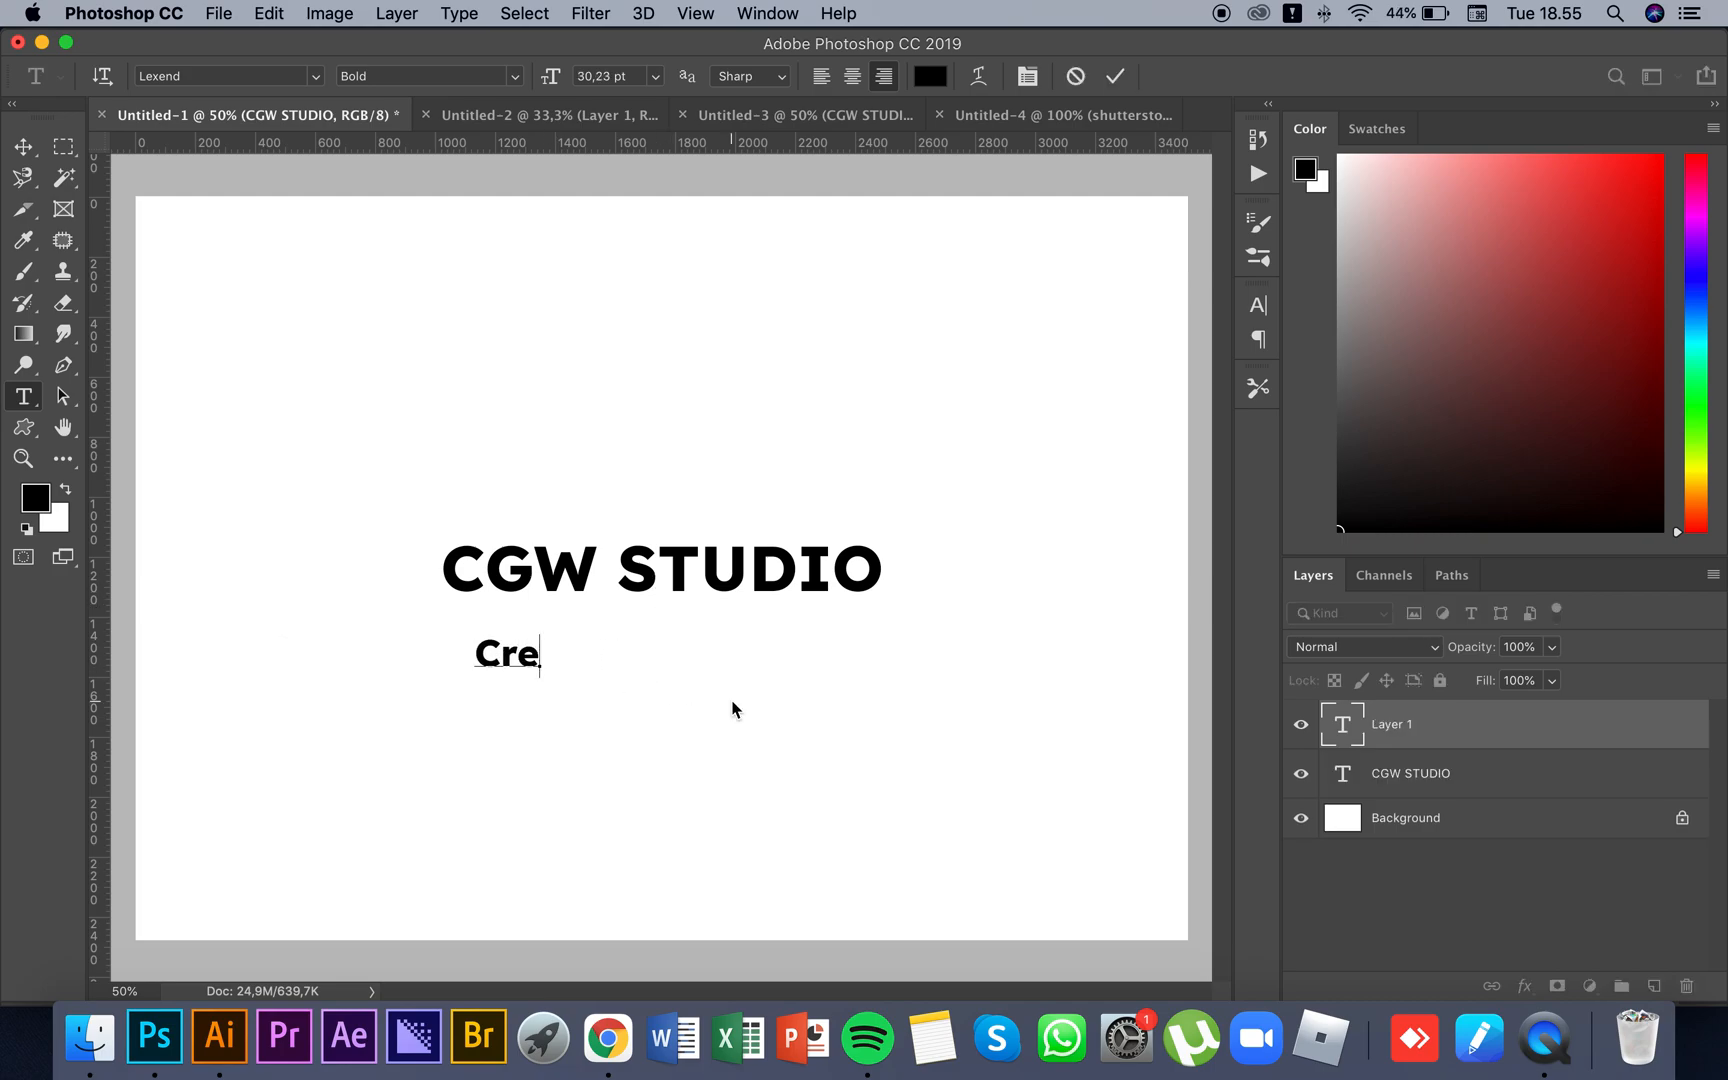
pyautogui.press('BackSpace')
pyautogui.press('BackSpace')
pyautogui.write('ive Channel')
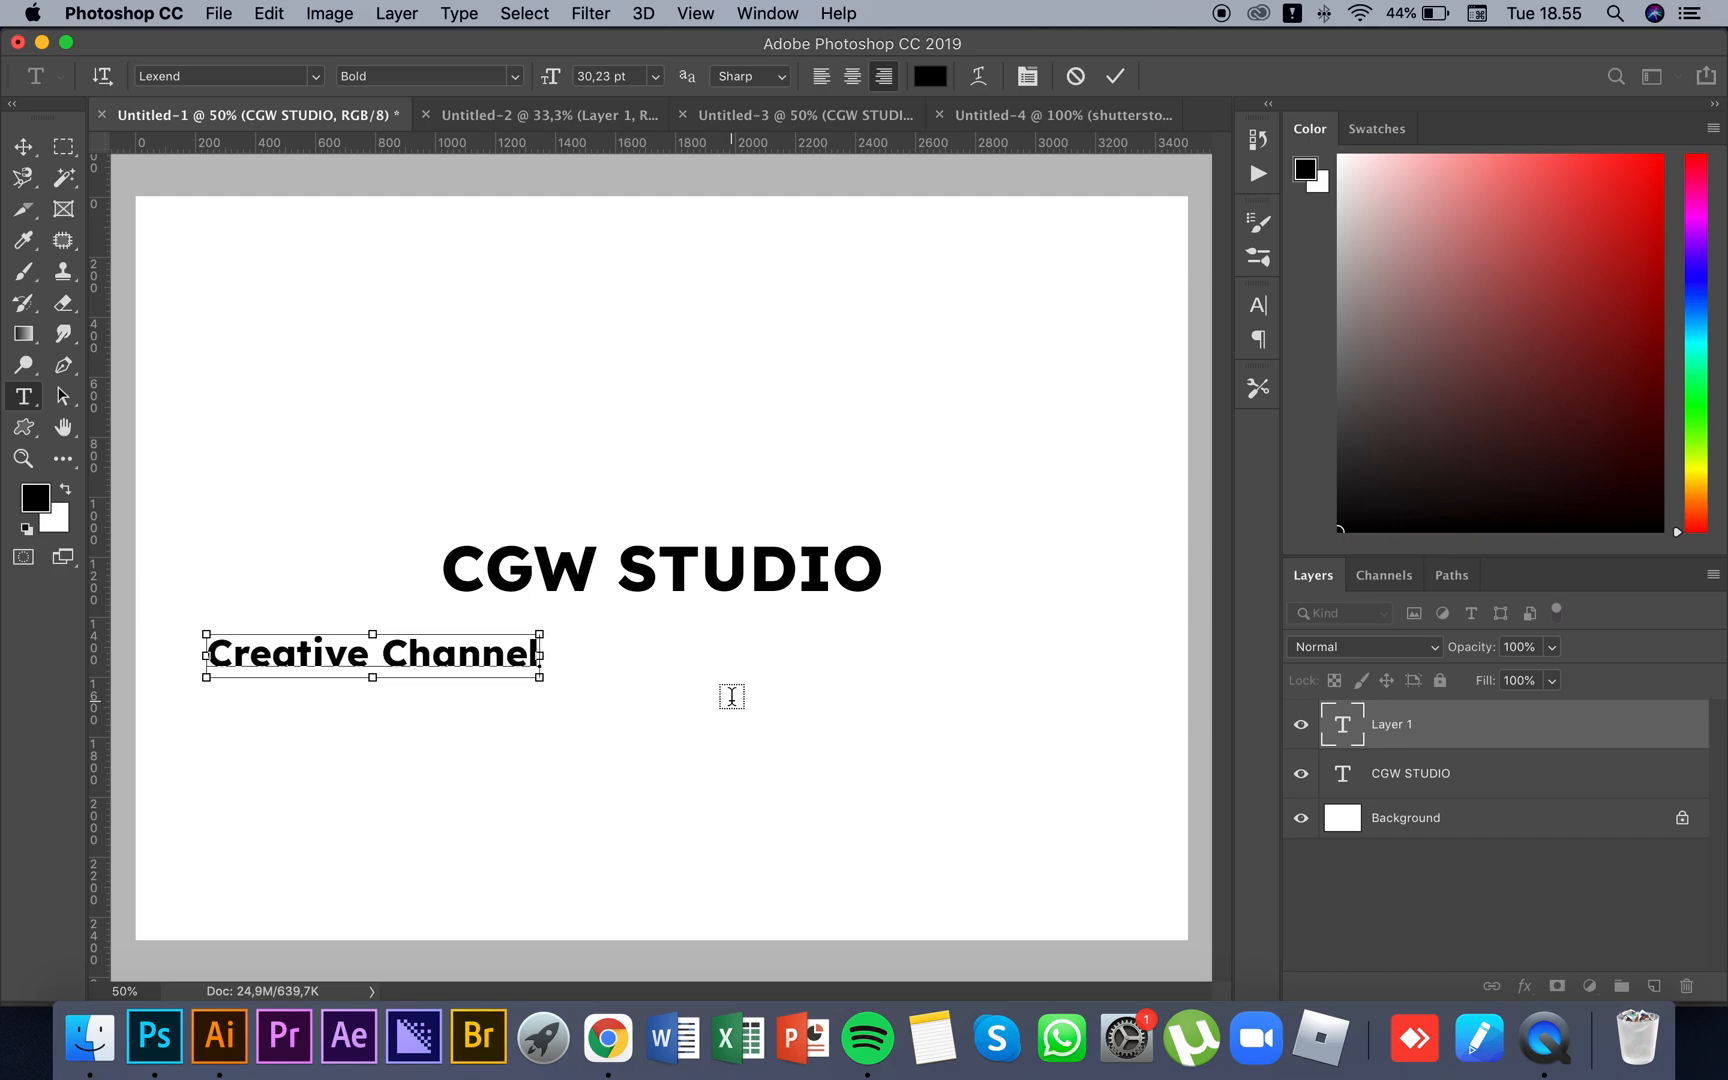
pyautogui.press('super+Return')
# Step: Centre the Creative Channel text horizontally on the canvas and move it up directly beneath the CGW STUDIO title
pyautogui.press('z')
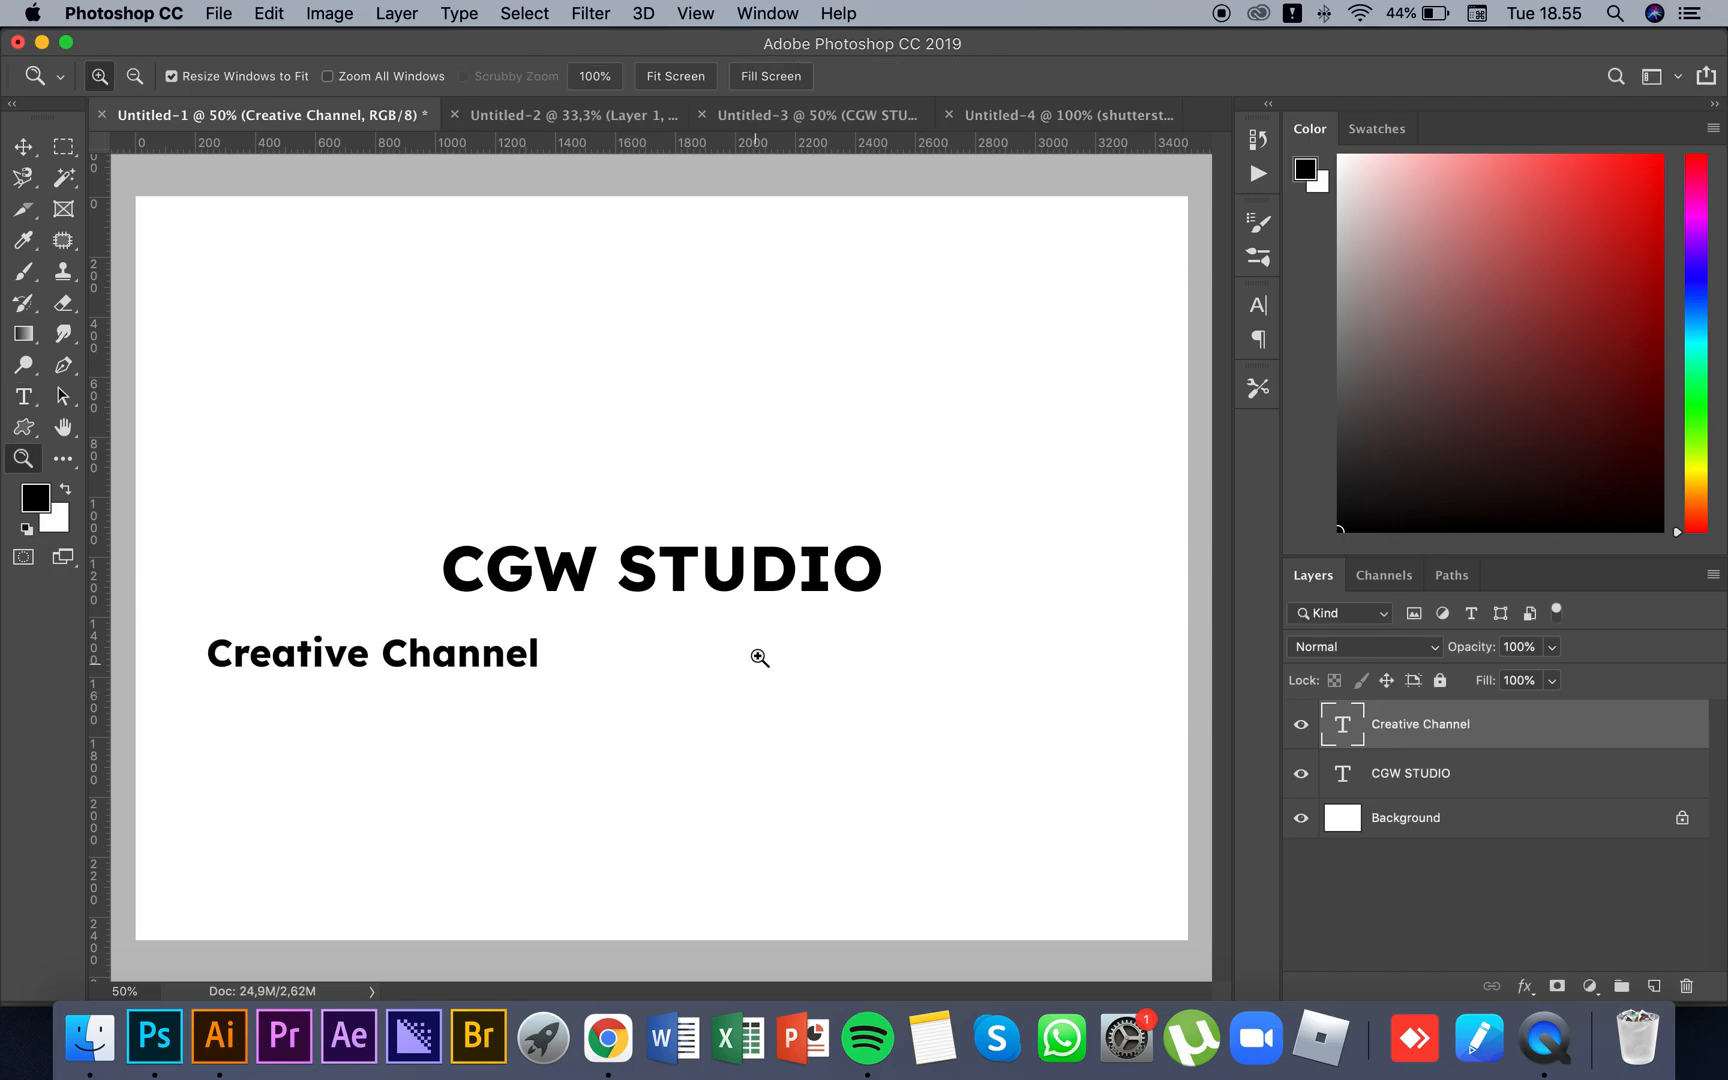
pyautogui.press('super+r')
pyautogui.keyDown('alt'); pyautogui.click(663, 544); pyautogui.keyUp('alt')
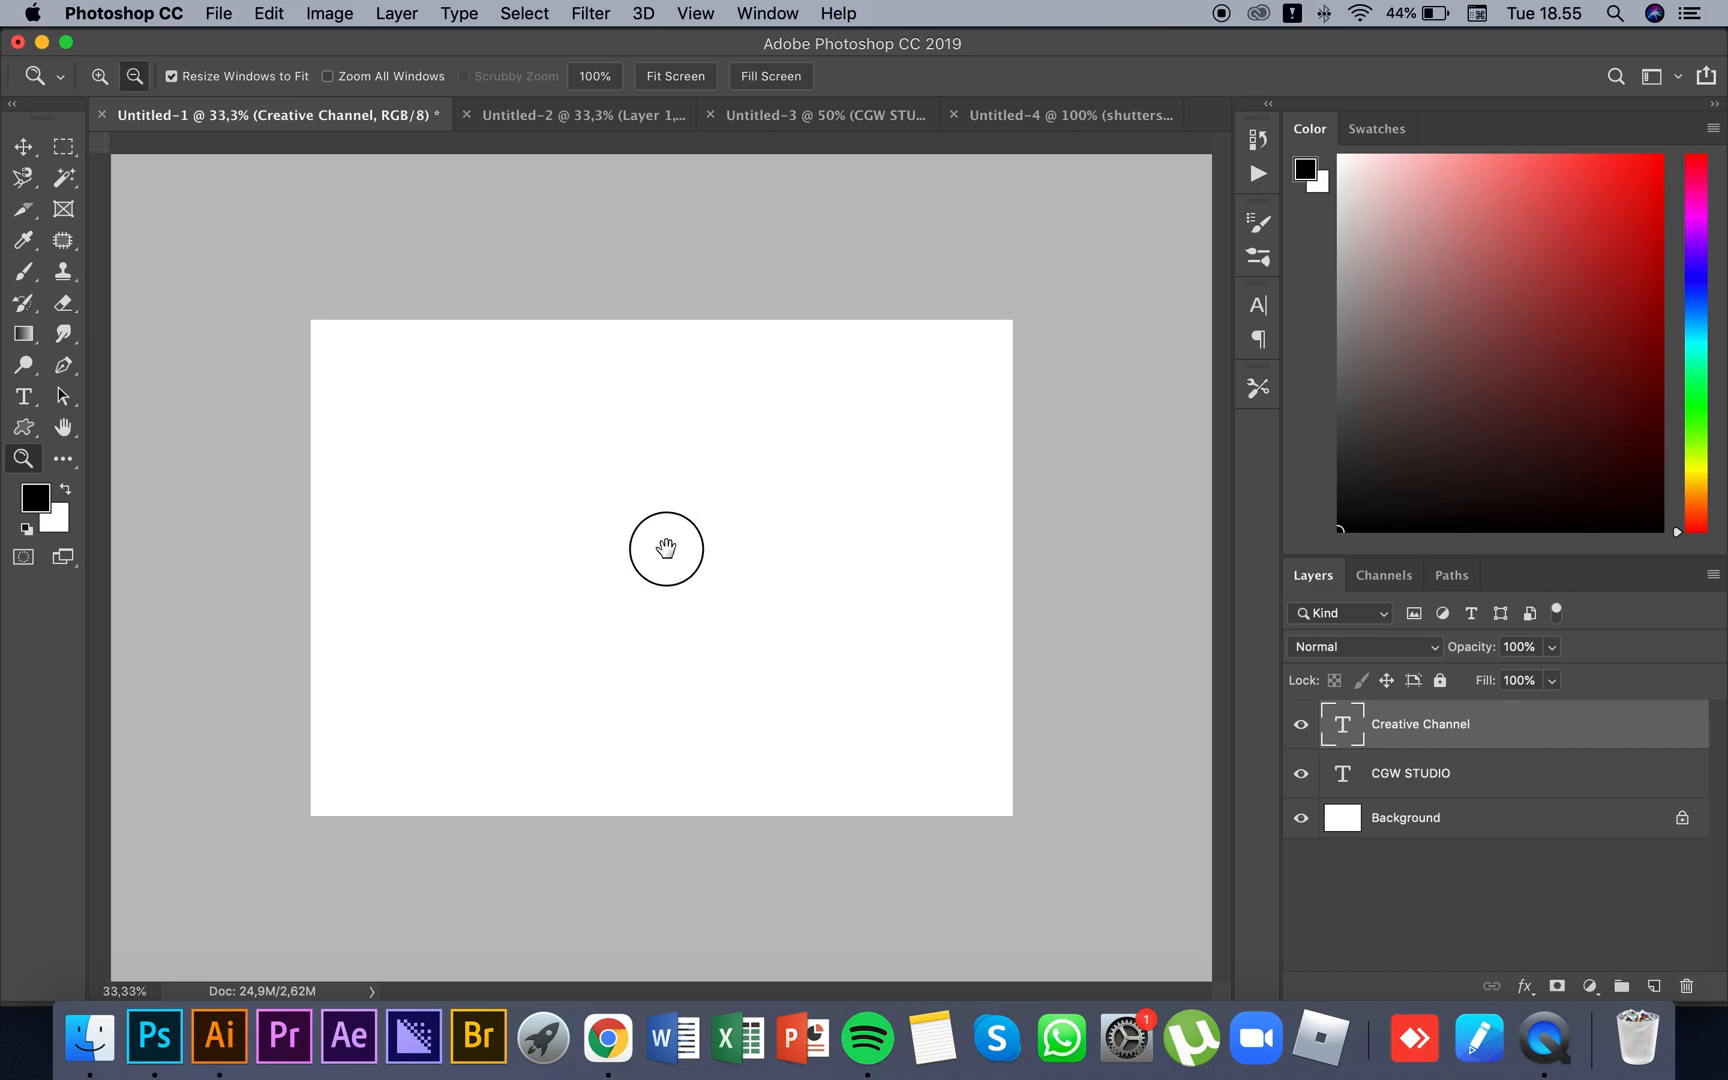
pyautogui.press('super+r')
pyautogui.press('v')
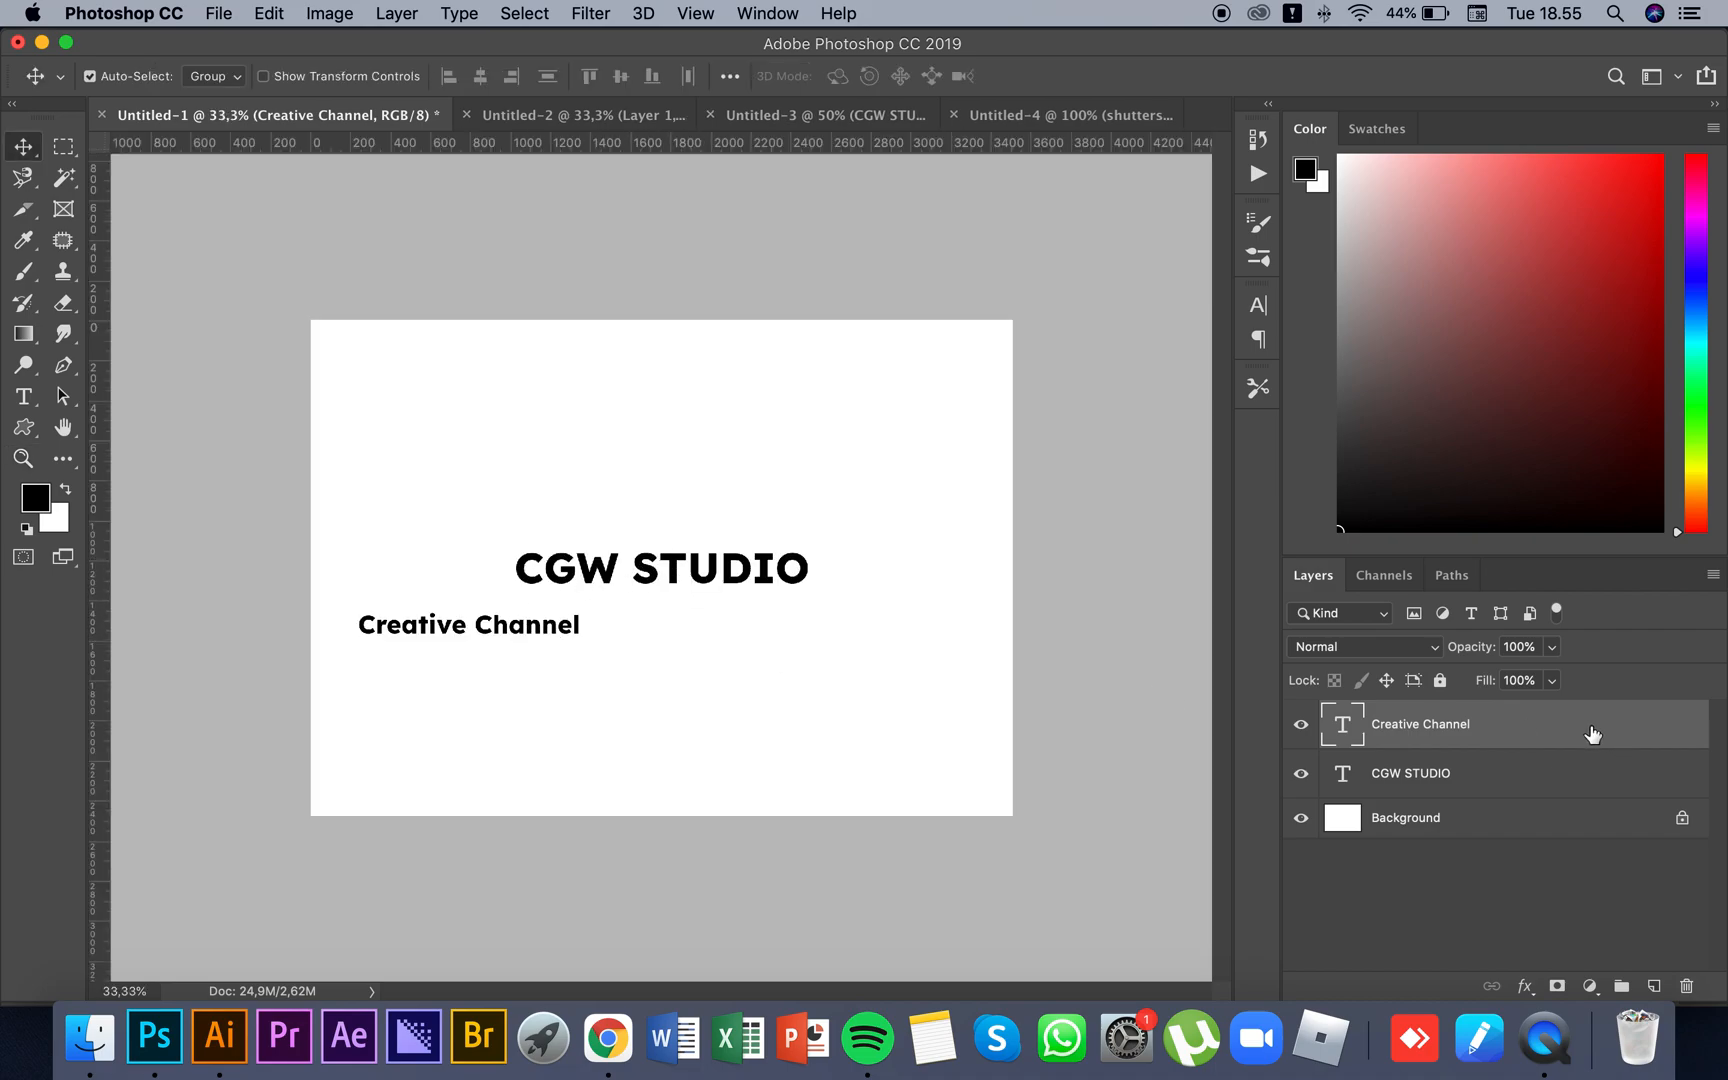
pyautogui.press('super+a')
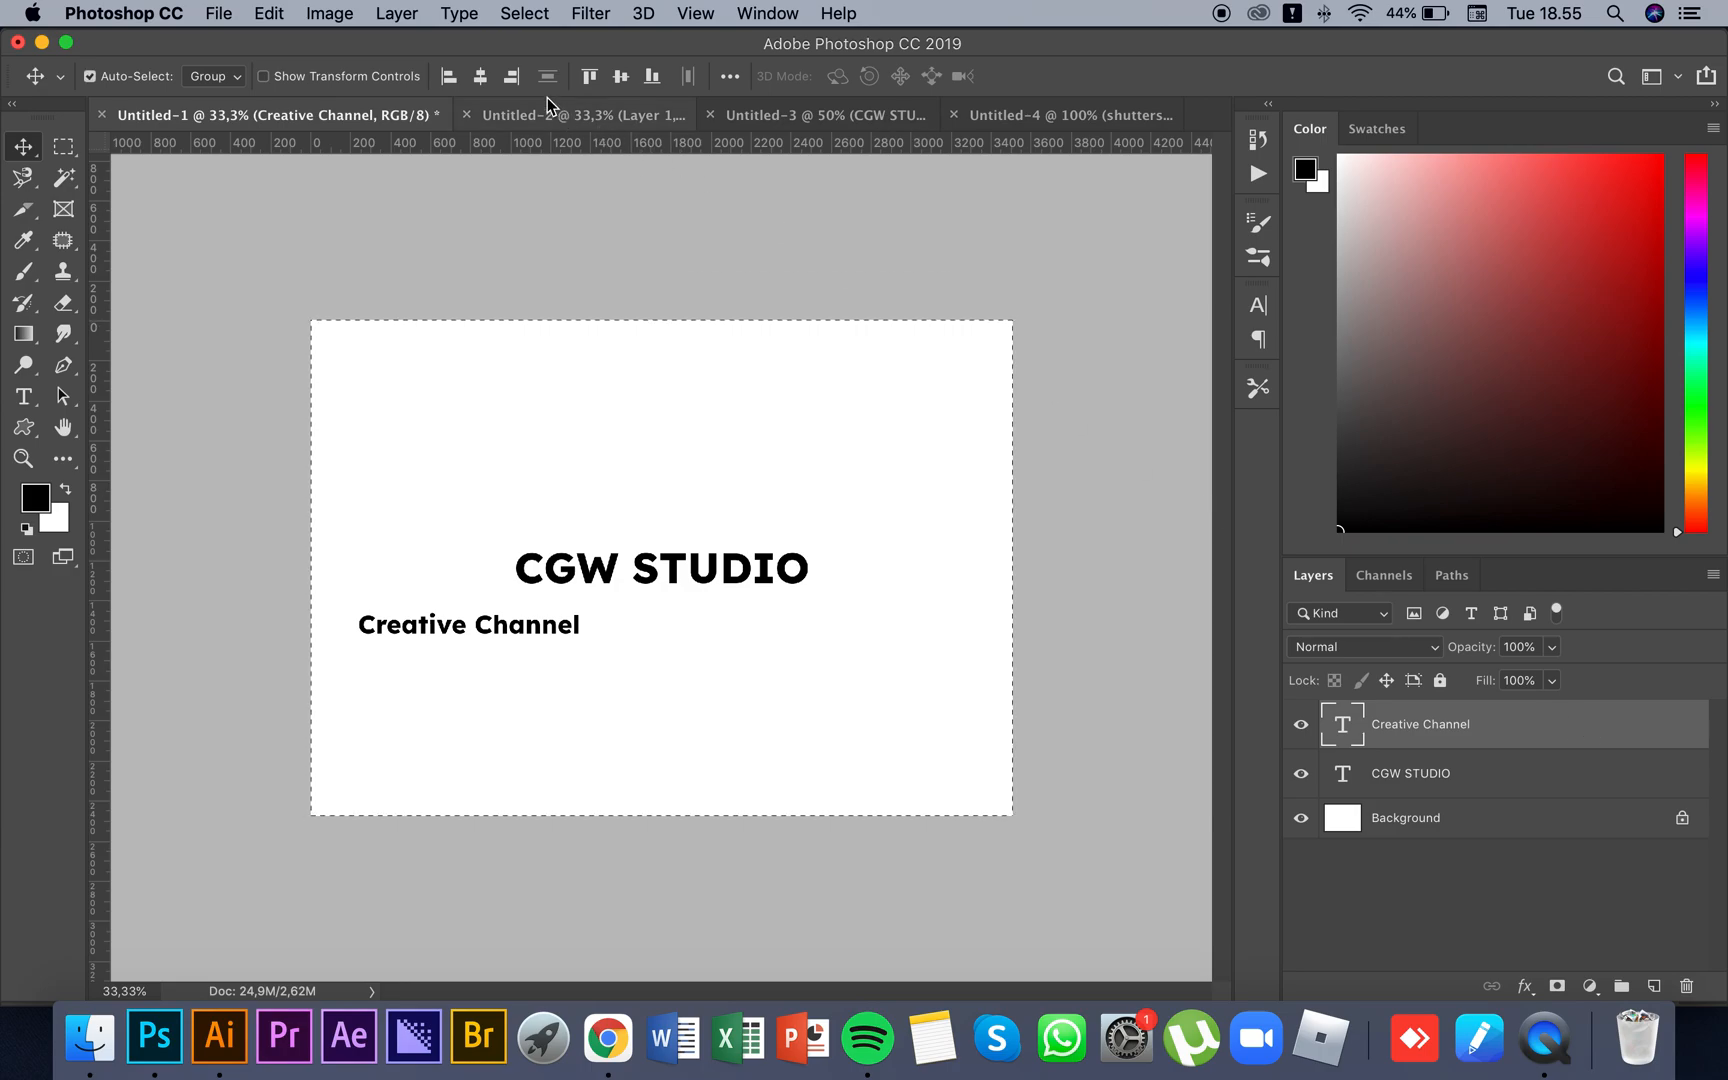
pyautogui.click(481, 78)
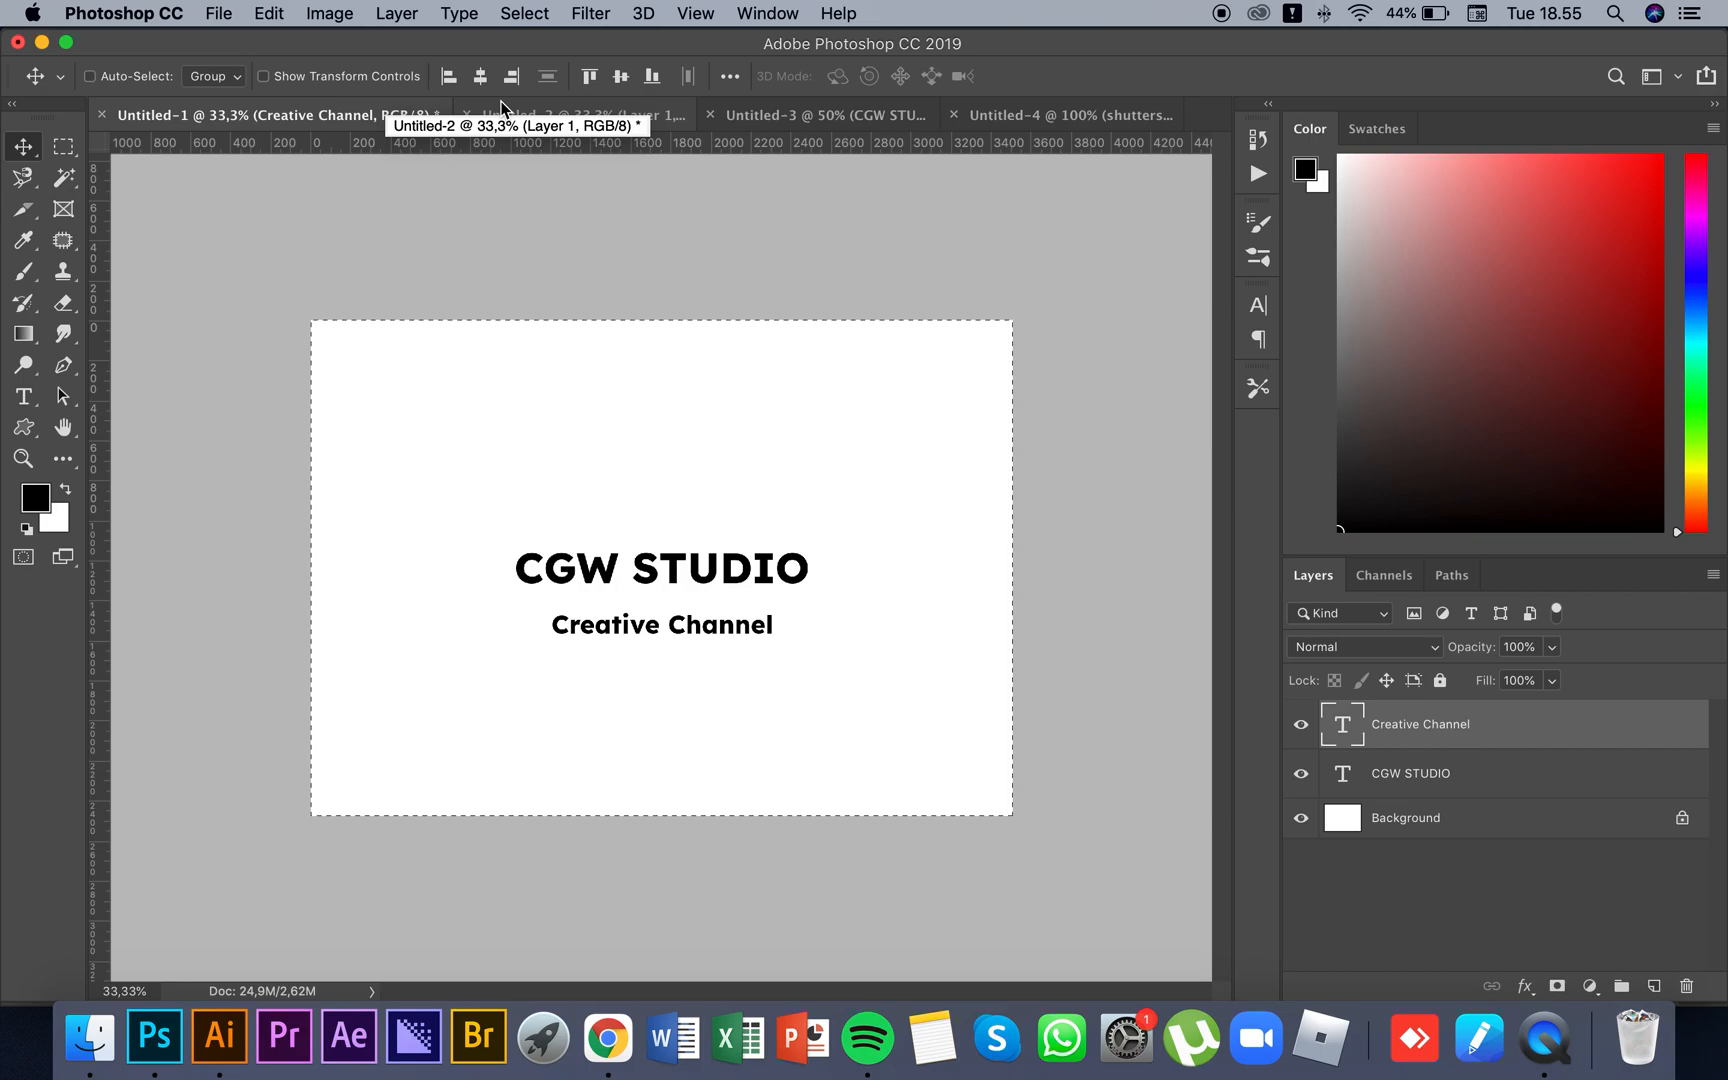
pyautogui.press('super+d')
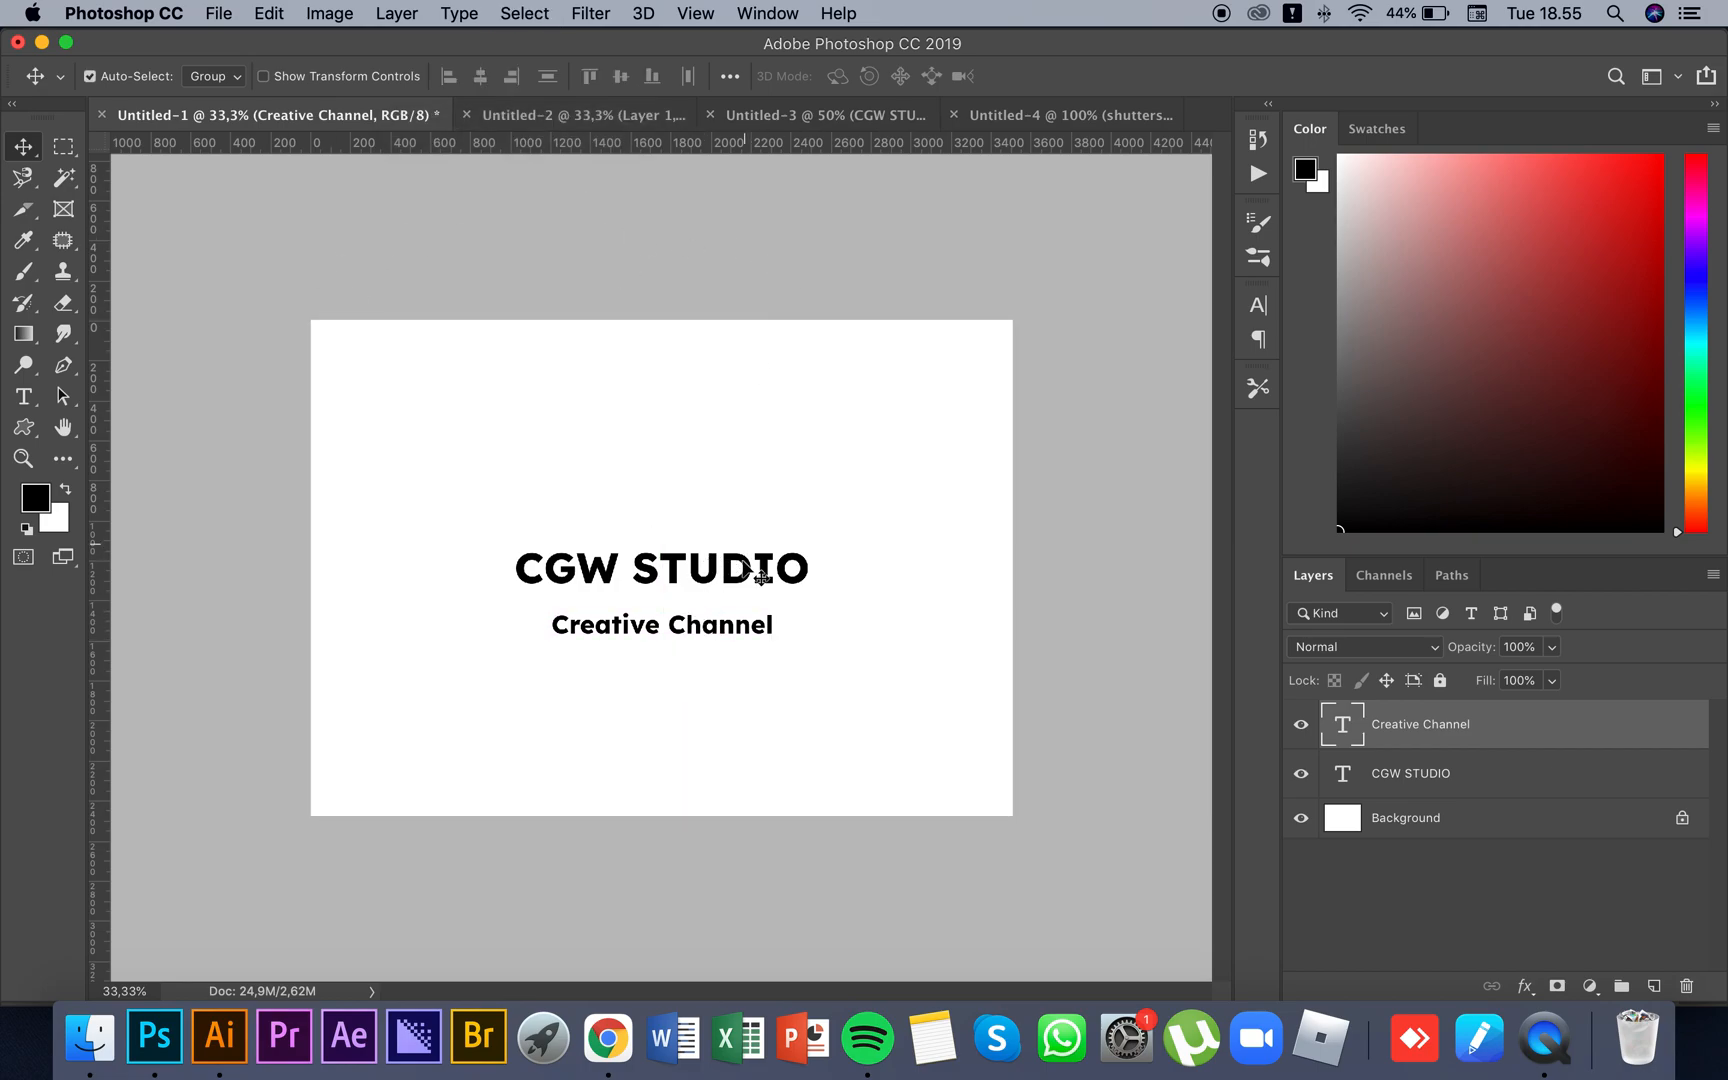
pyautogui.moveTo(700, 626); pyautogui.dragTo(688, 601)
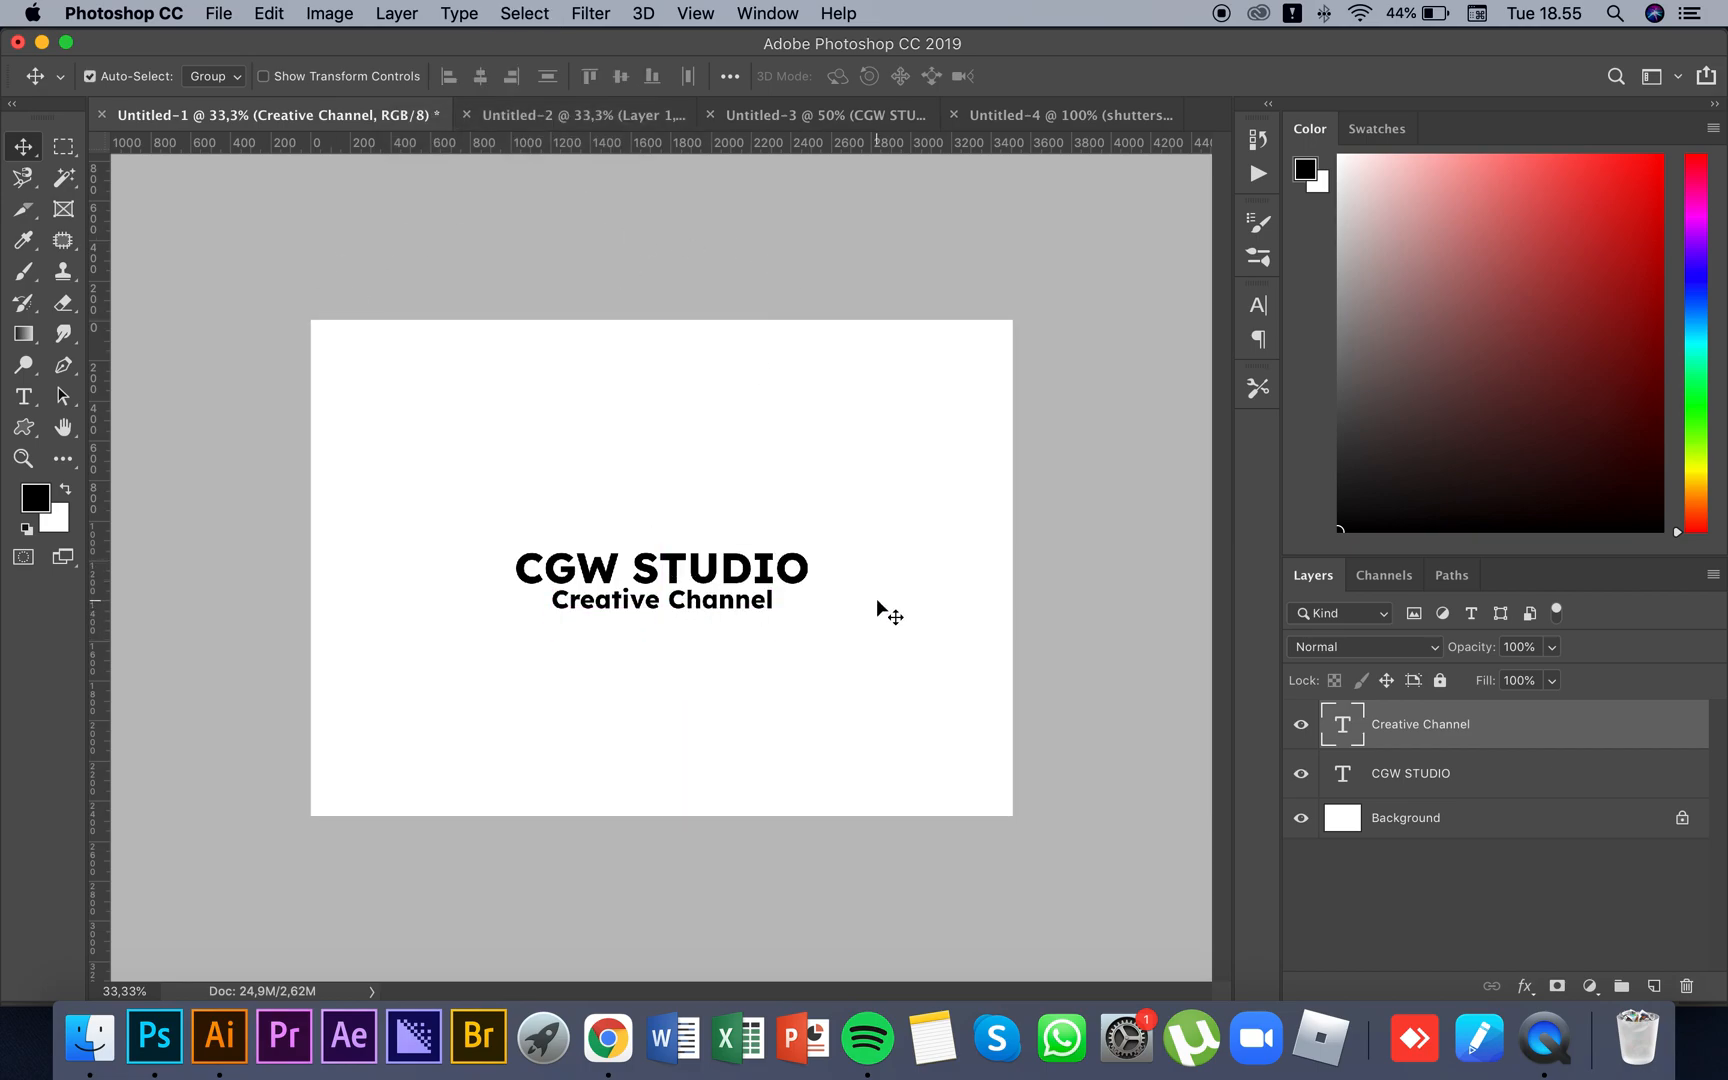
# Step: Try moving the CGW STUDIO title up and to the right on its own, and undo the move
pyautogui.keyDown('shift'); pyautogui.click(742, 570); pyautogui.keyUp('shift')
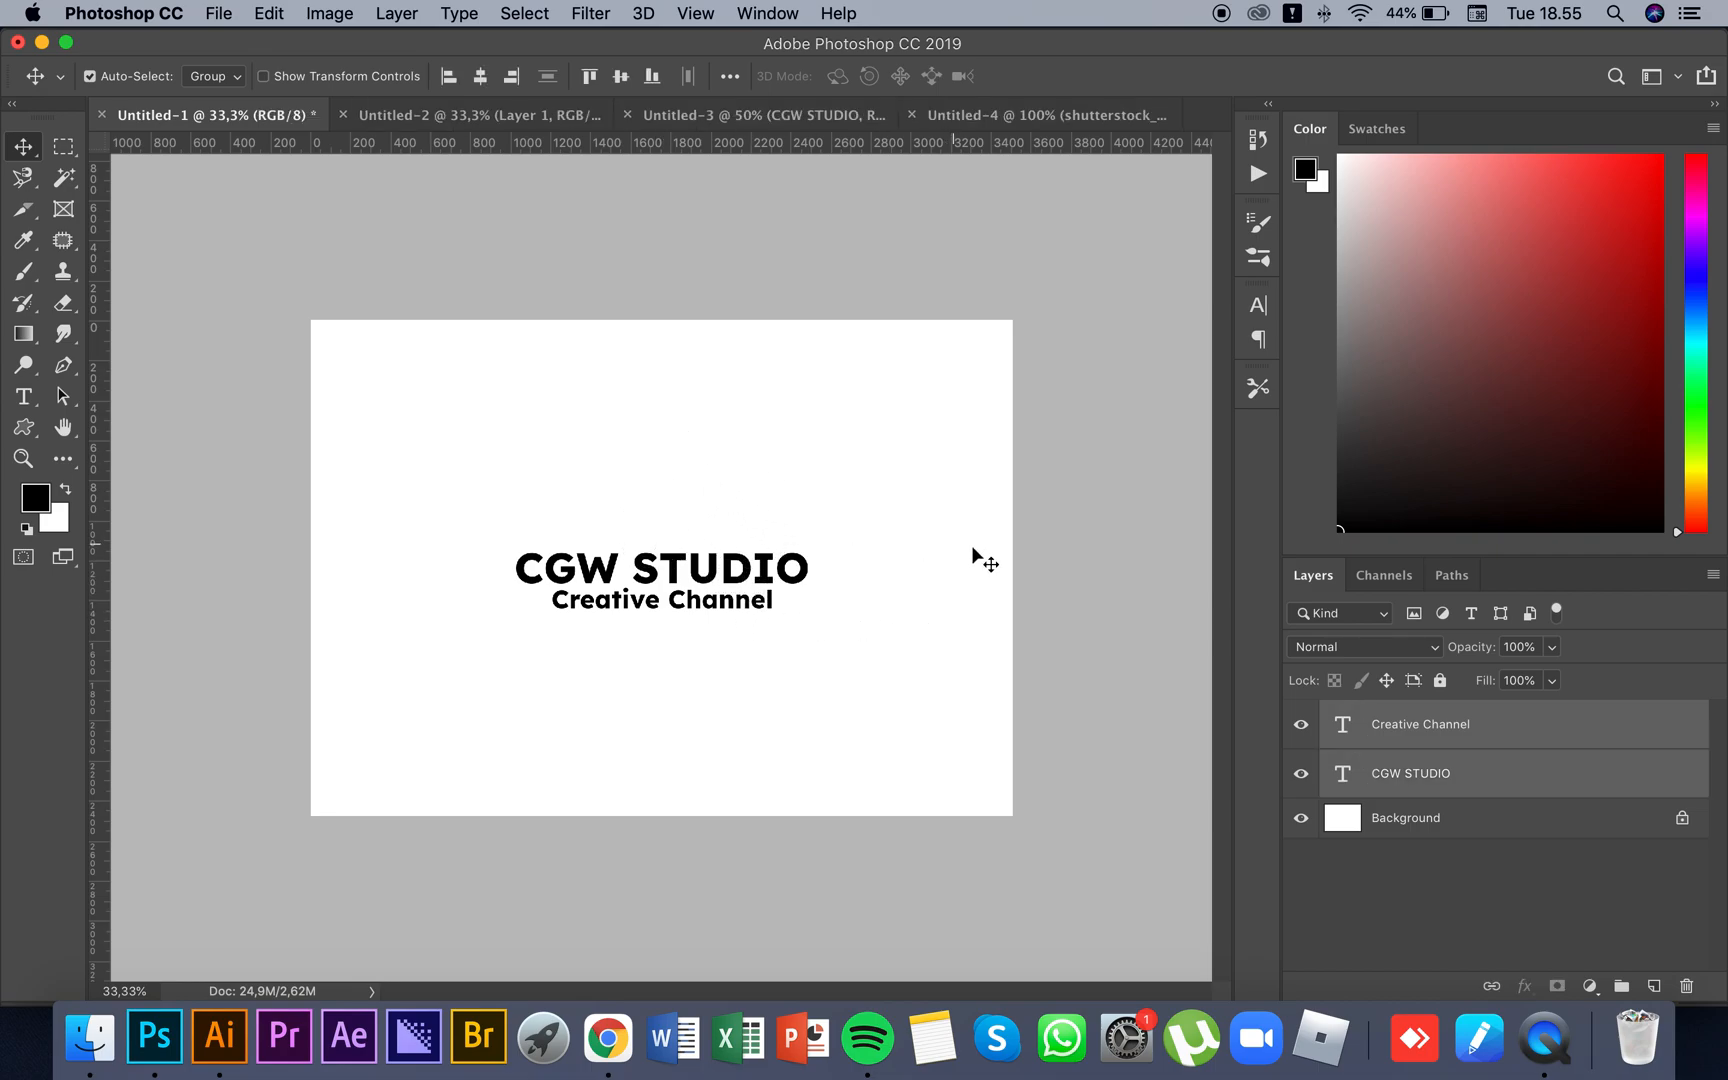
pyautogui.click(887, 557)
pyautogui.moveTo(799, 563); pyautogui.dragTo(836, 527)
pyautogui.press('super+z')
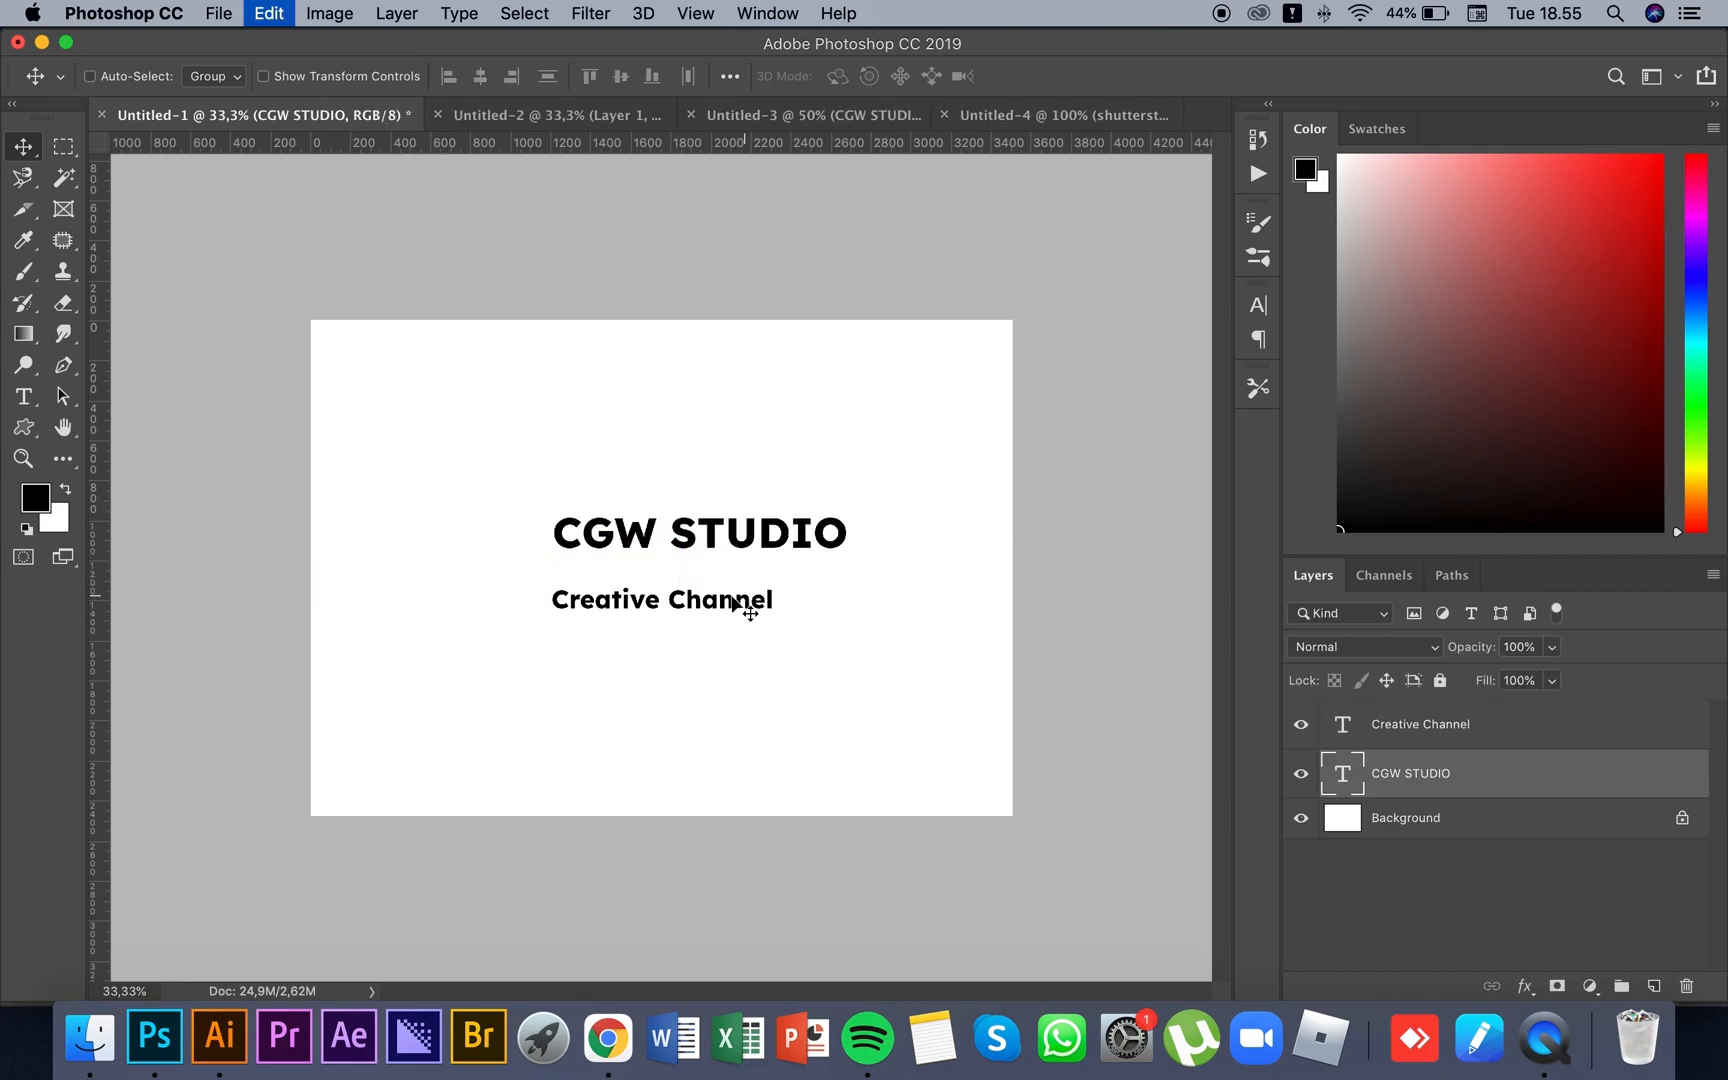
# Step: Try centring both ungrouped text layers vertically on the canvas, undo the alignment, and clear the selection
pyautogui.keyDown('shift'); pyautogui.click(714, 606); pyautogui.keyUp('shift')
pyautogui.moveTo(720, 565)
pyautogui.mouseDown()
pyautogui.moveTo(813, 523)
pyautogui.moveTo(712, 603)
pyautogui.moveTo(812, 578)
pyautogui.moveTo(733, 568)
pyautogui.mouseUp()
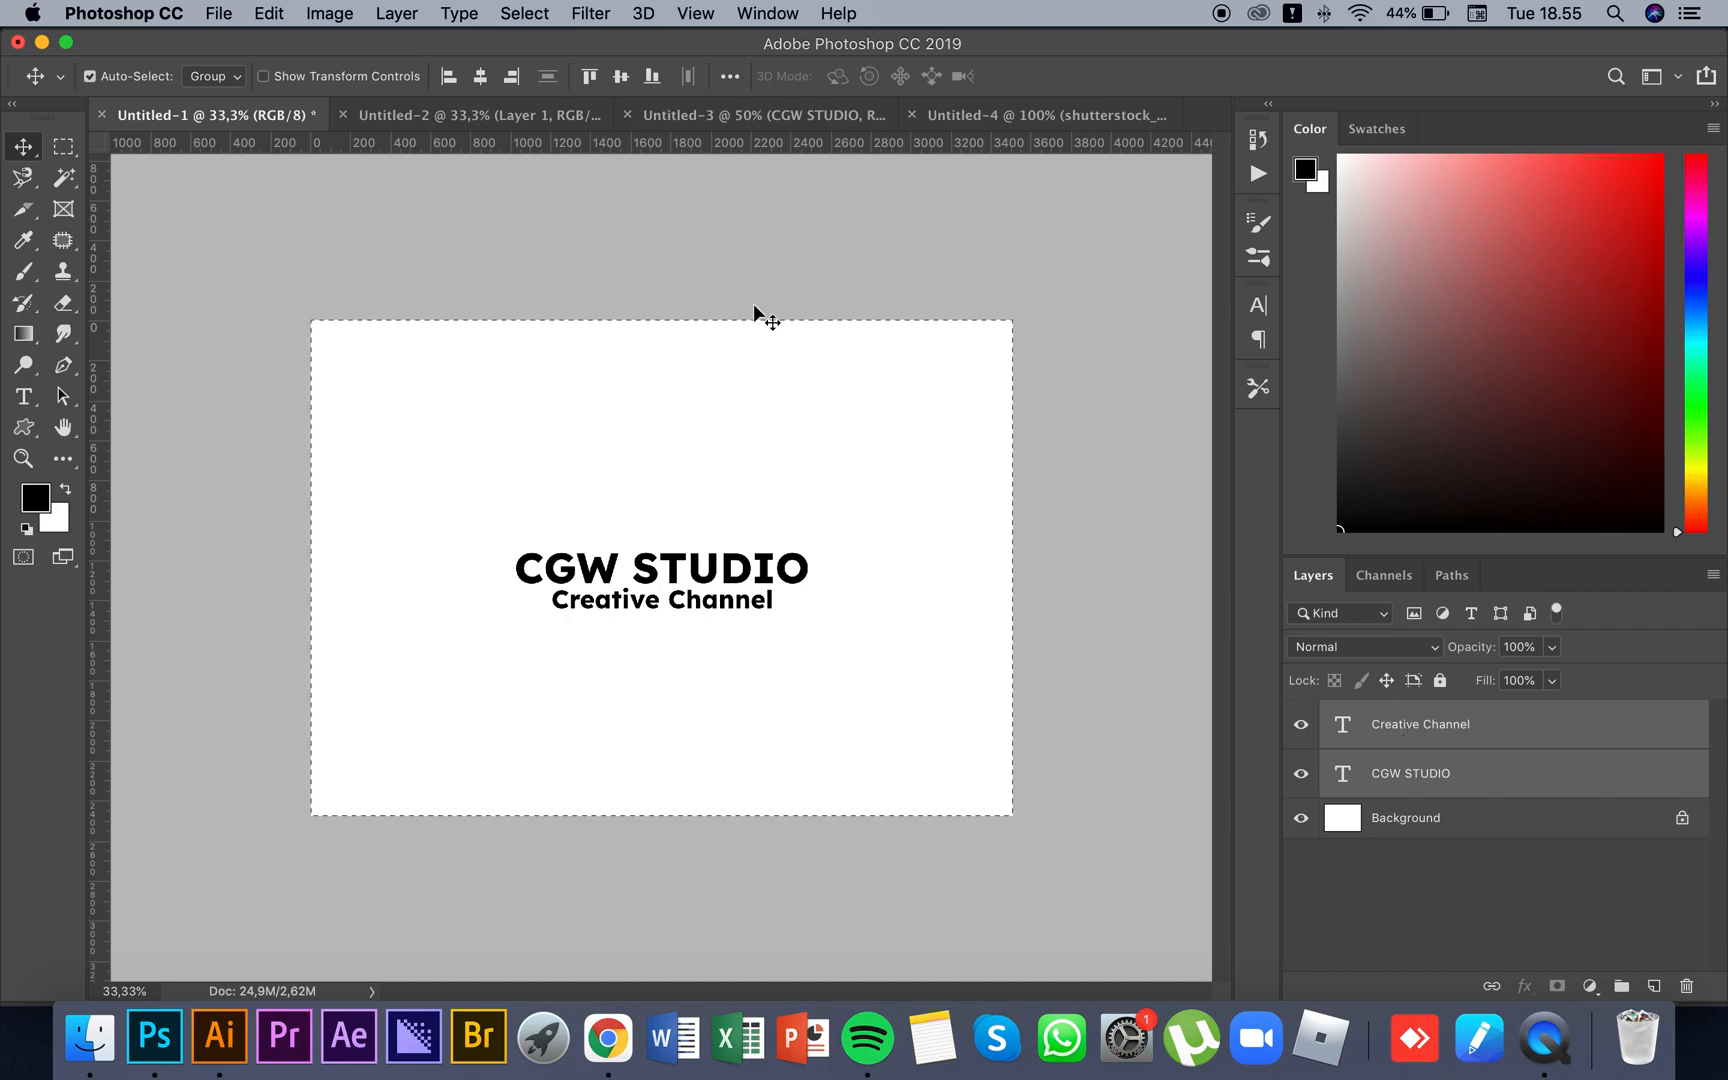
pyautogui.click(630, 80)
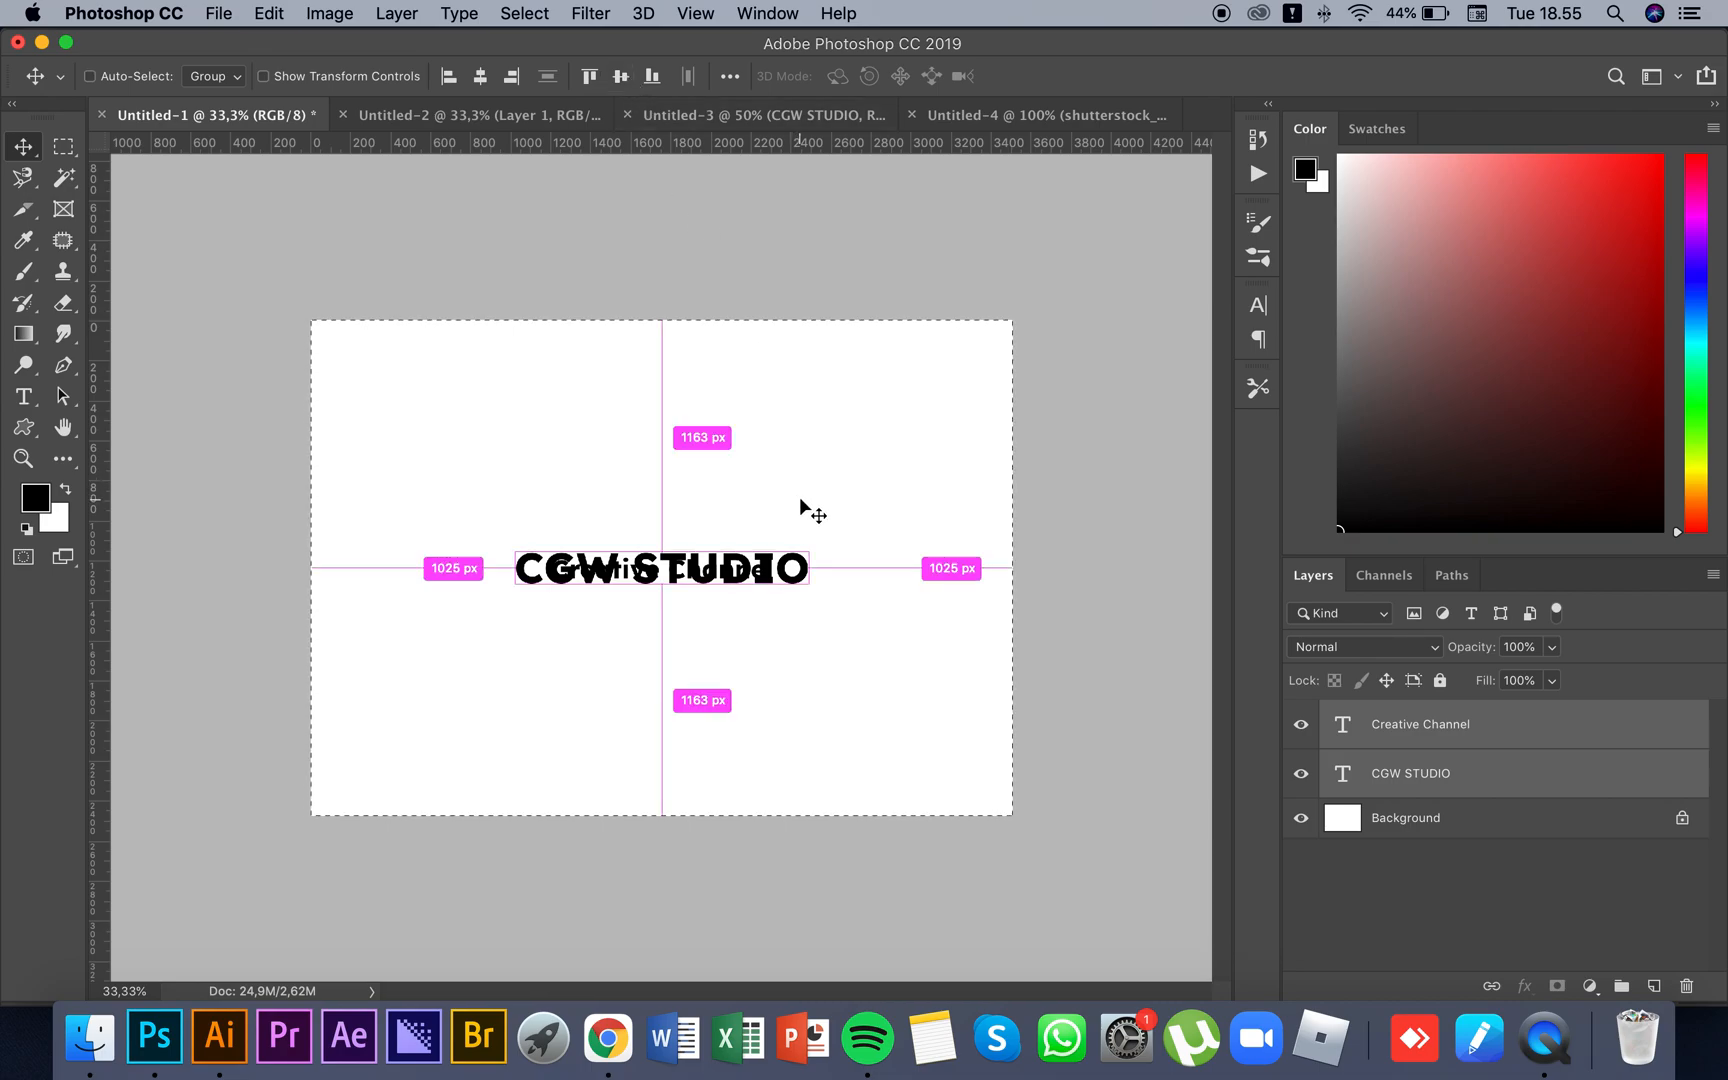
pyautogui.press('super+z')
pyautogui.press('super+d')
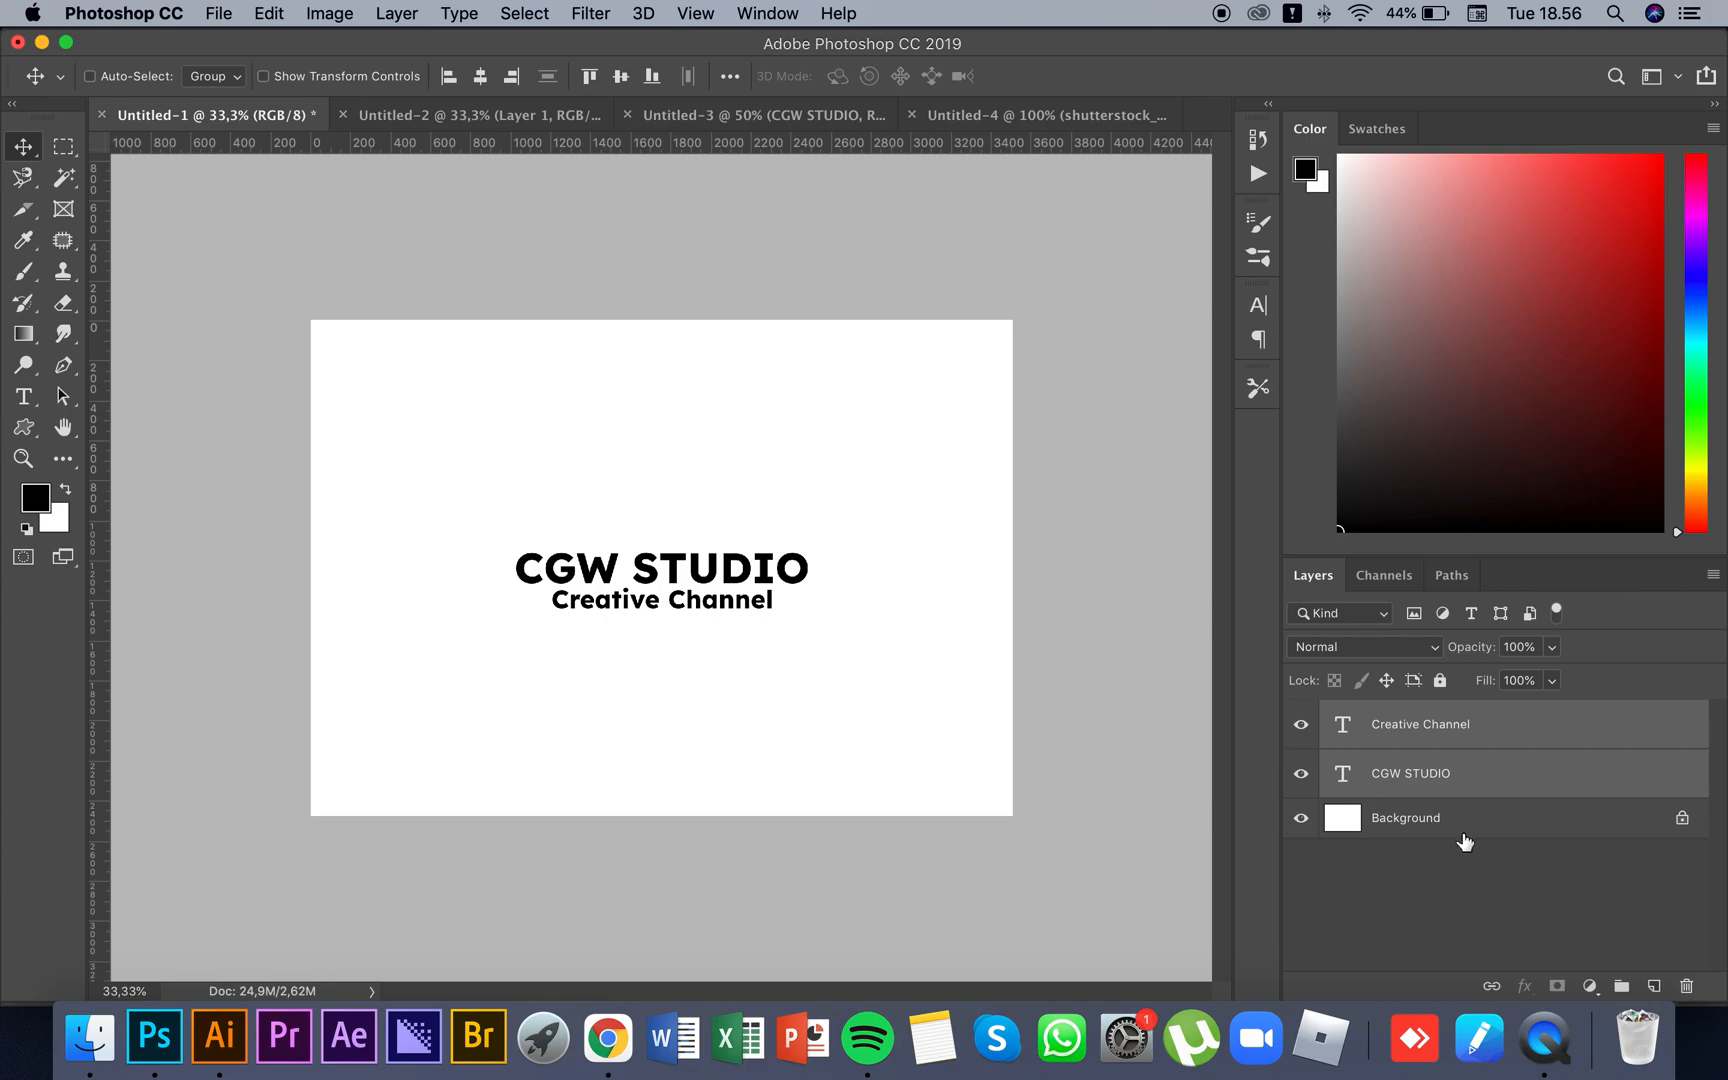
# Step: Group the Creative Channel and CGW STUDIO layers and centre the group vertically on the whole canvas
pyautogui.click(1466, 732)
pyautogui.keyDown('super'); pyautogui.click(1471, 775); pyautogui.keyUp('super')
pyautogui.press('super+g')
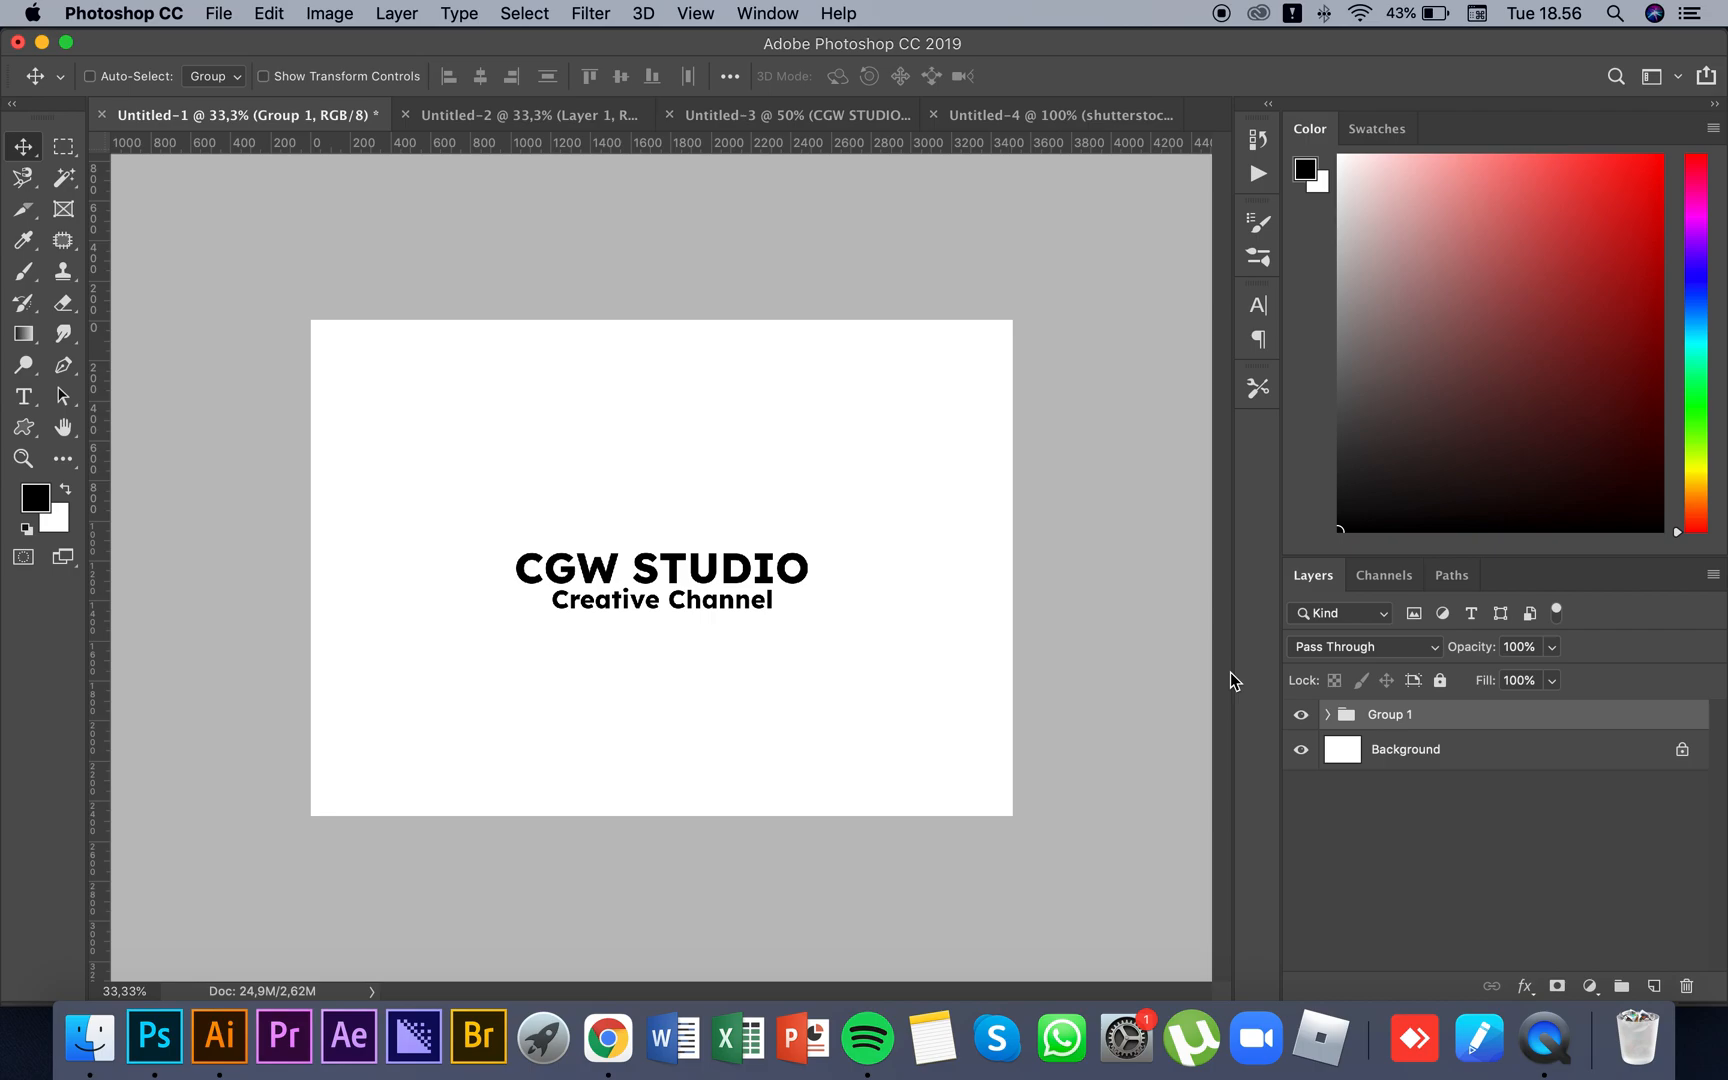
pyautogui.press('super+a')
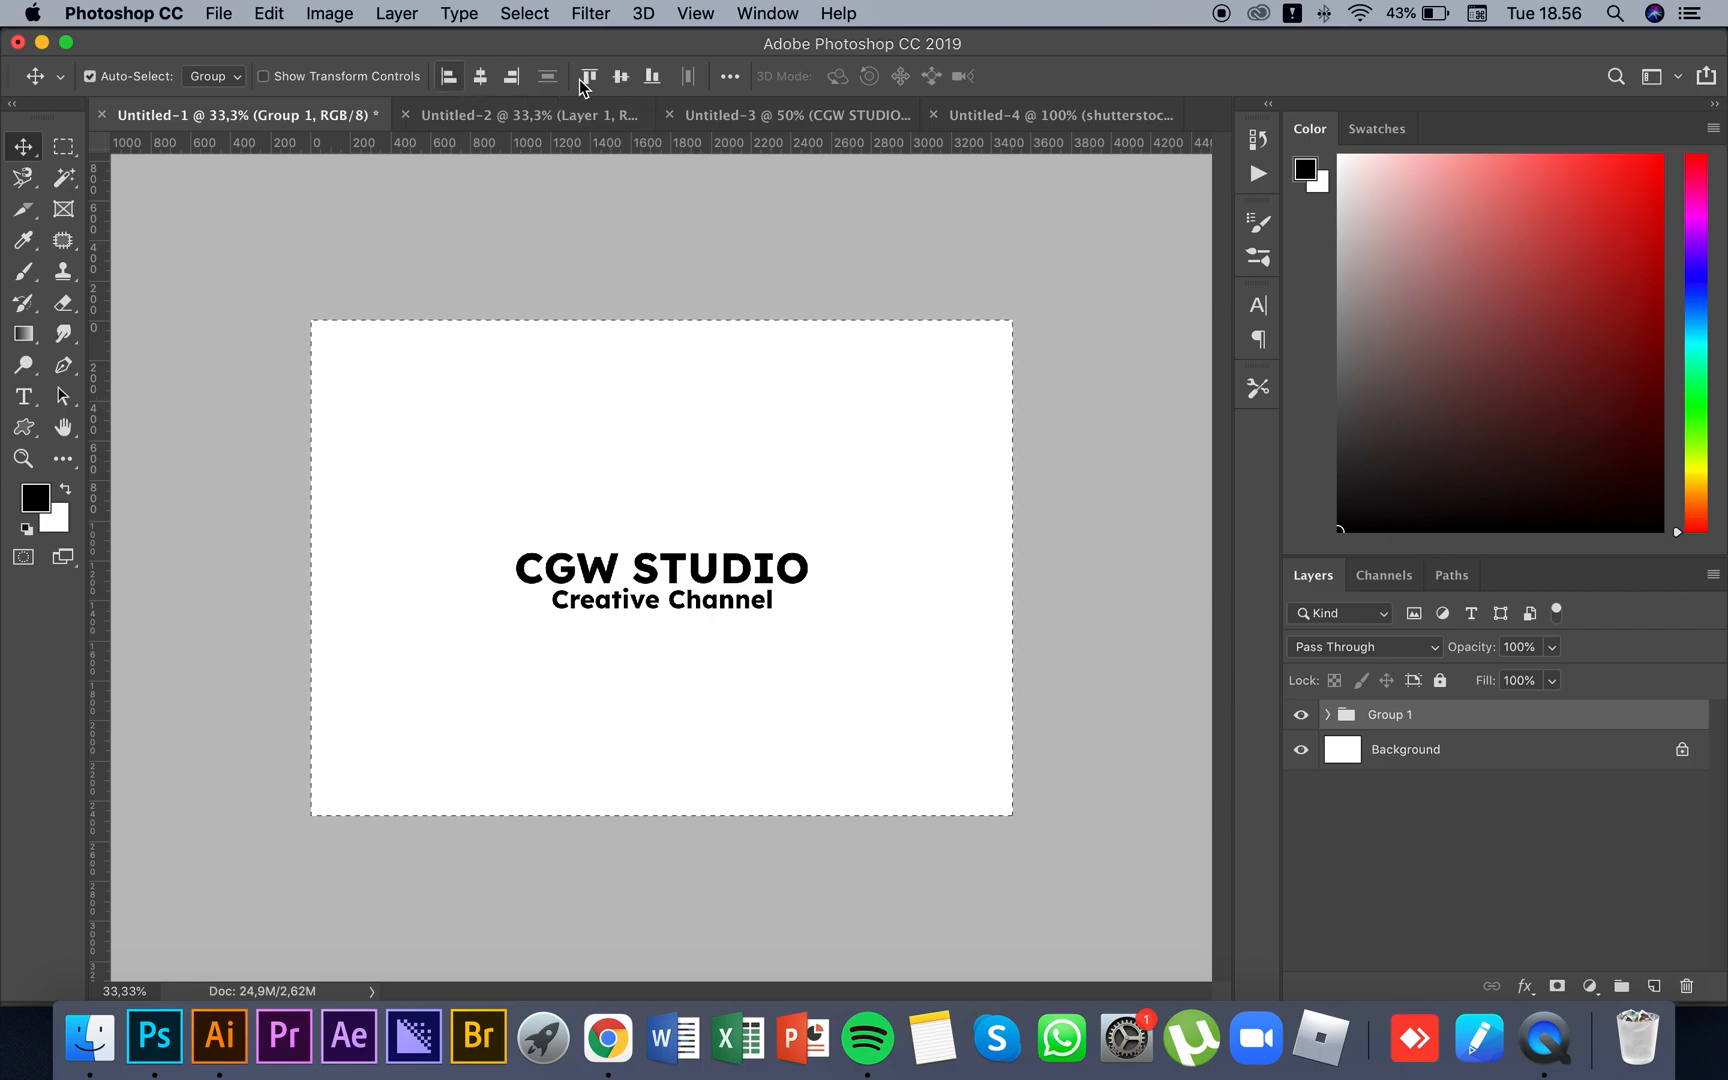
pyautogui.click(620, 78)
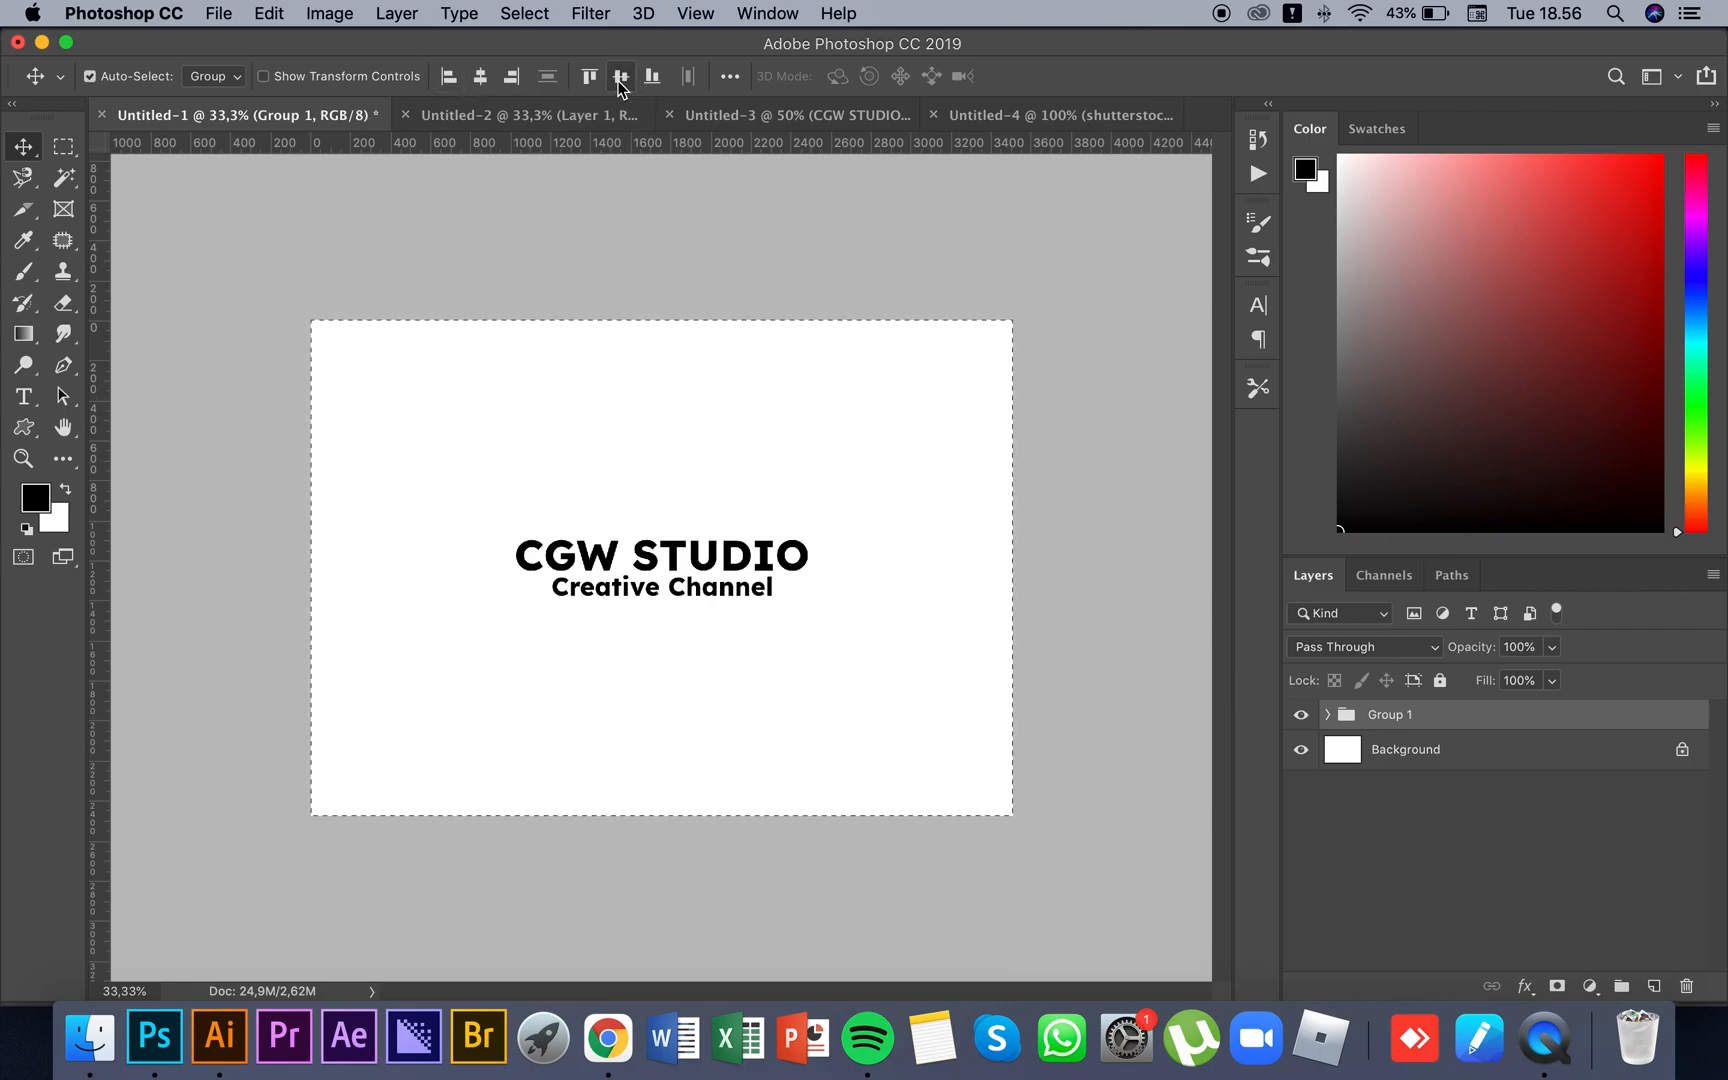
# Step: Clear the selection around the whole canvas
pyautogui.press('super+d')
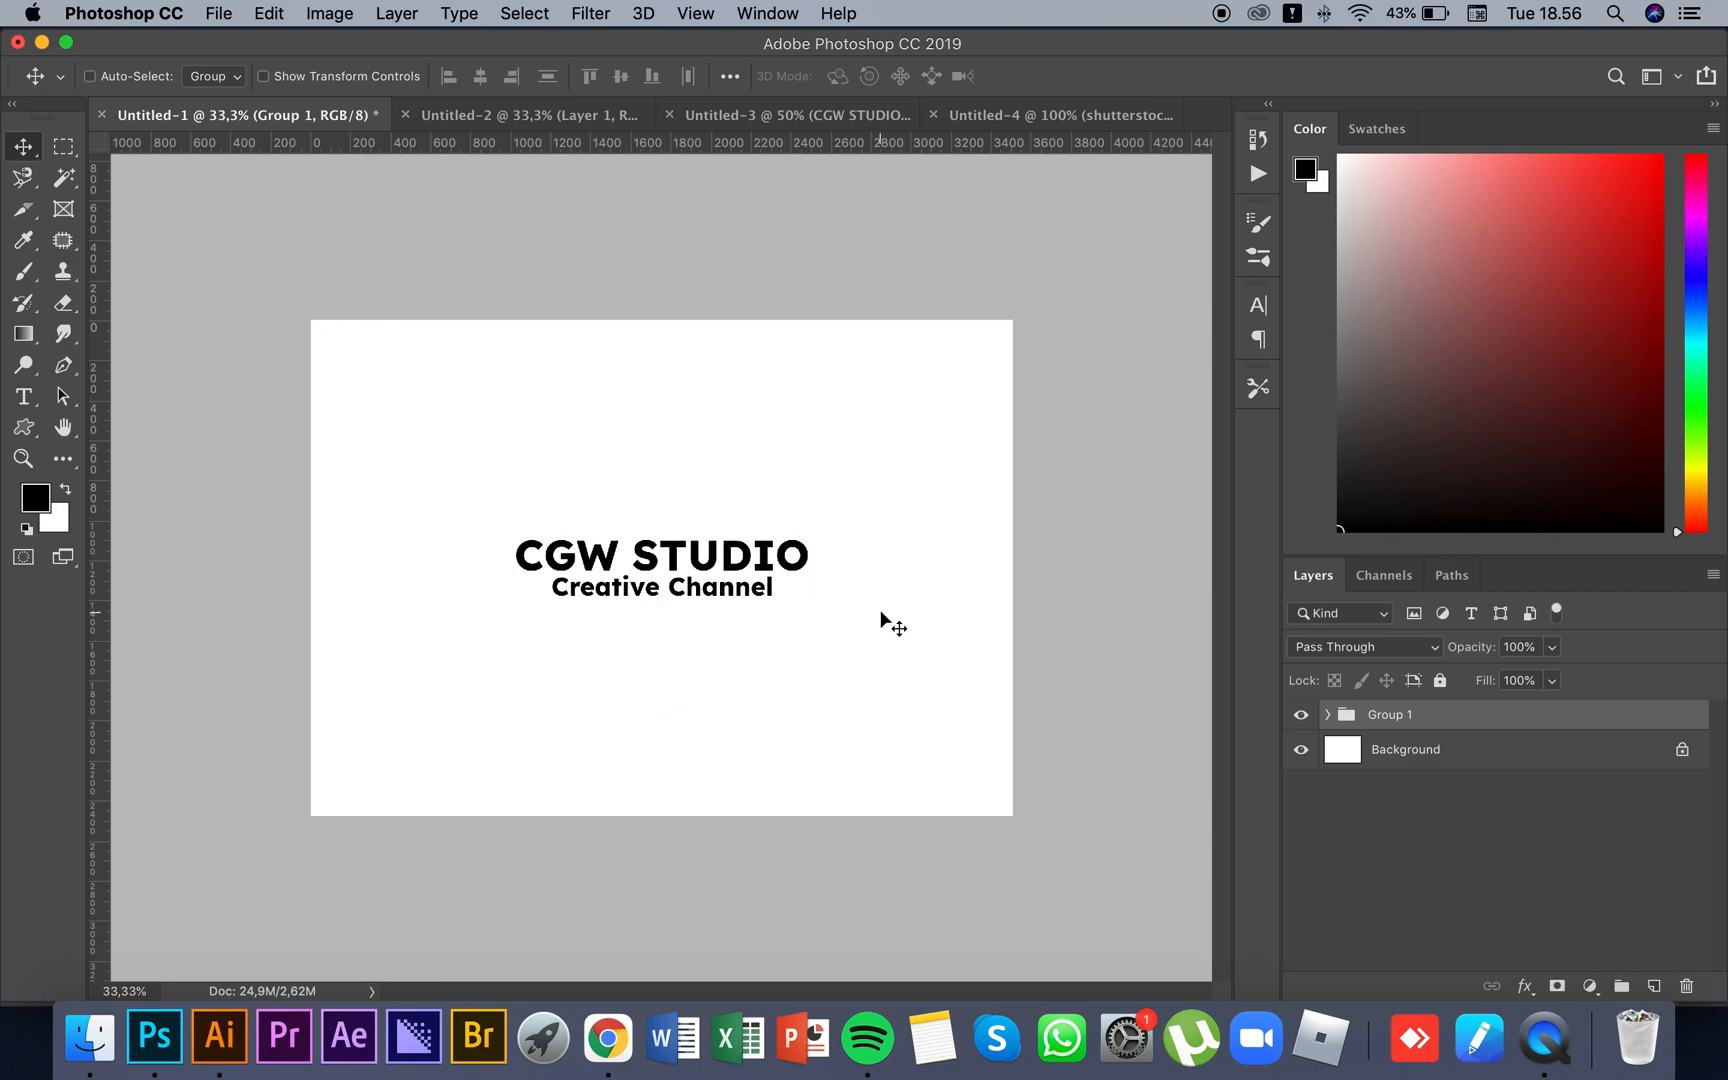
# Step: Try enlarging the centred text group with Free Transform, and undo the scaling
pyautogui.press('super+t')
pyautogui.moveTo(803, 530); pyautogui.dragTo(948, 497)
pyautogui.press('Return')
pyautogui.press('super')
pyautogui.press('super+z')
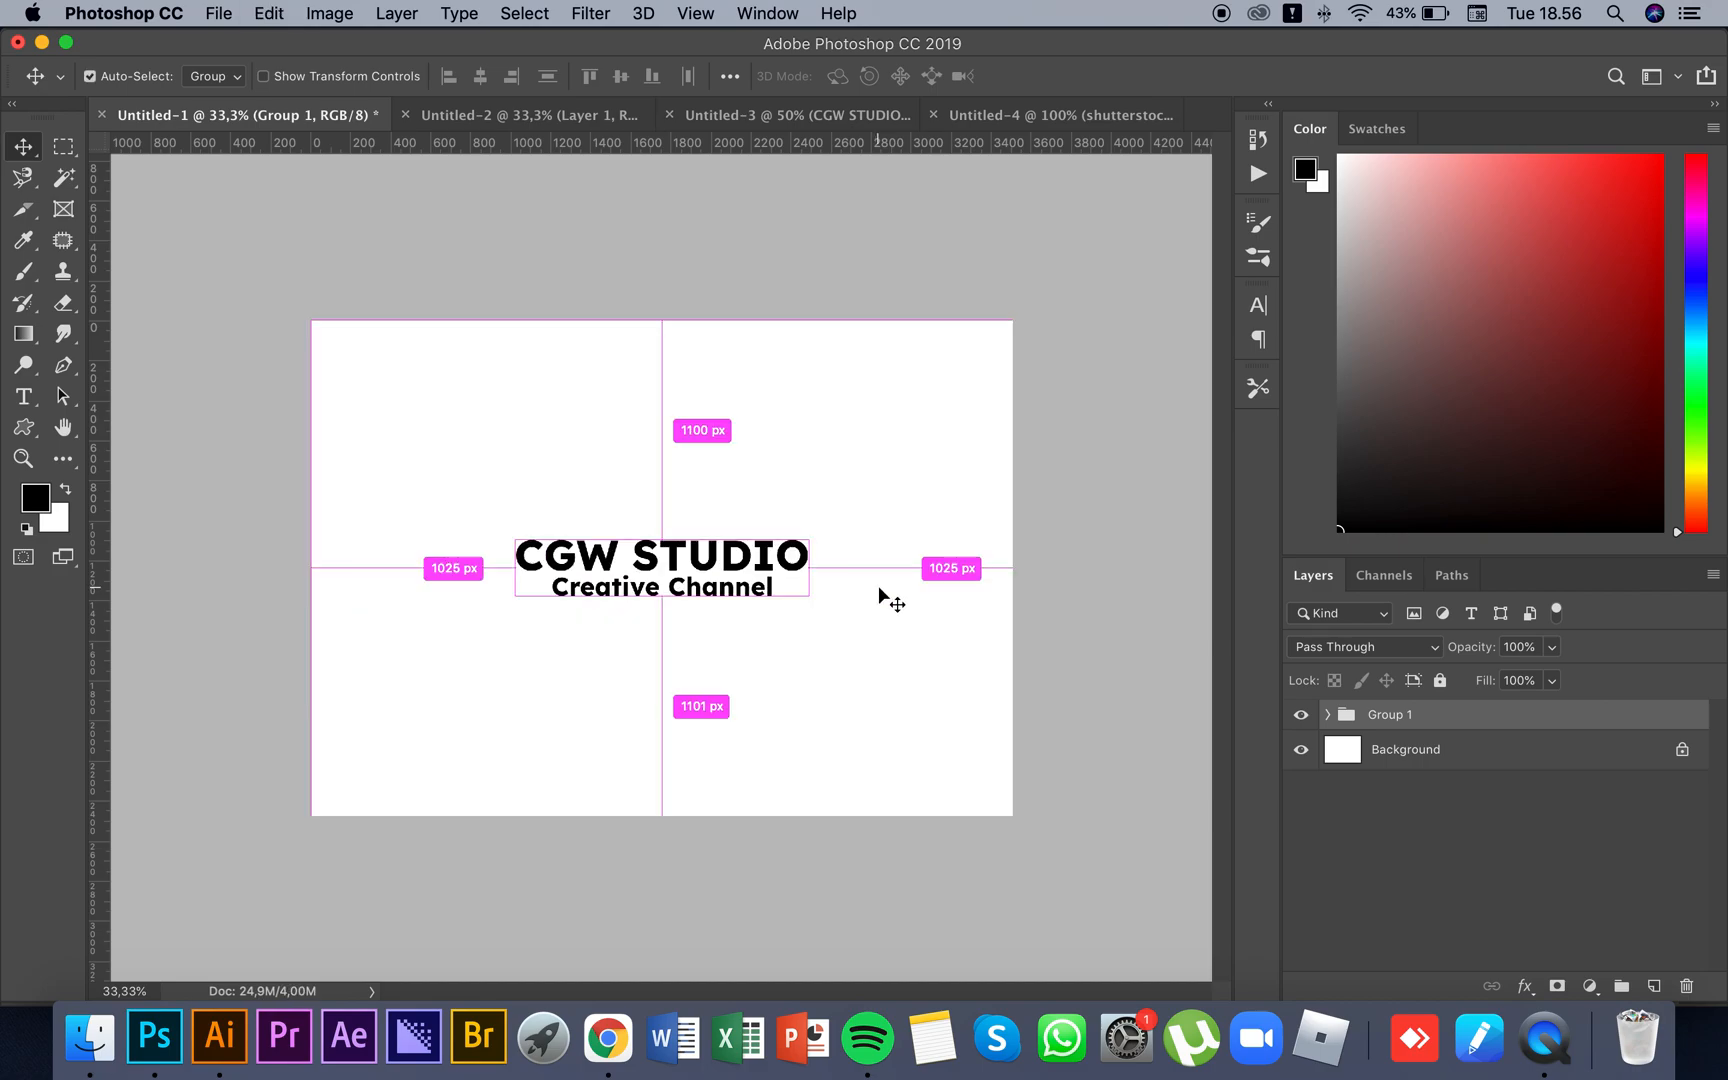
# Step: Switch to the Untitled-2 document and move the CGW STUDIO logo rightward, close to the canvas's horizontal middle
pyautogui.click(566, 117)
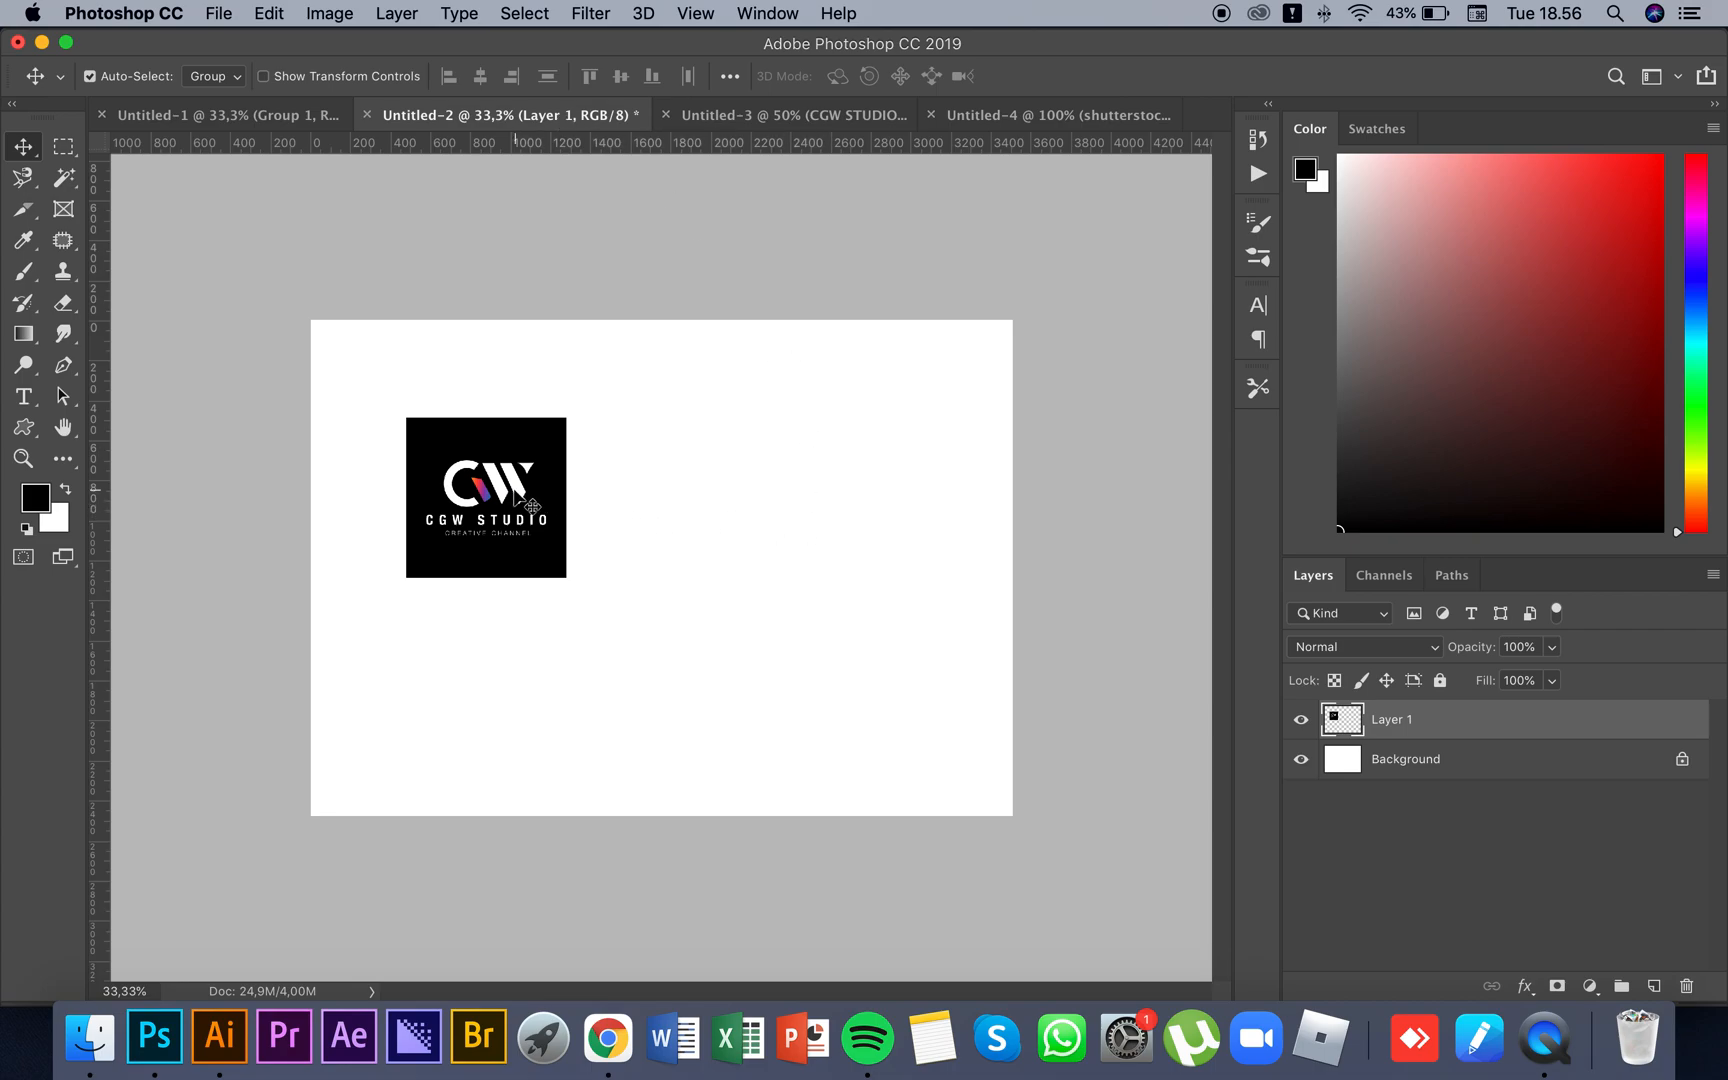
pyautogui.moveTo(523, 489); pyautogui.dragTo(713, 489)
pyautogui.press('z')
pyautogui.click(716, 508)
pyautogui.press('z')
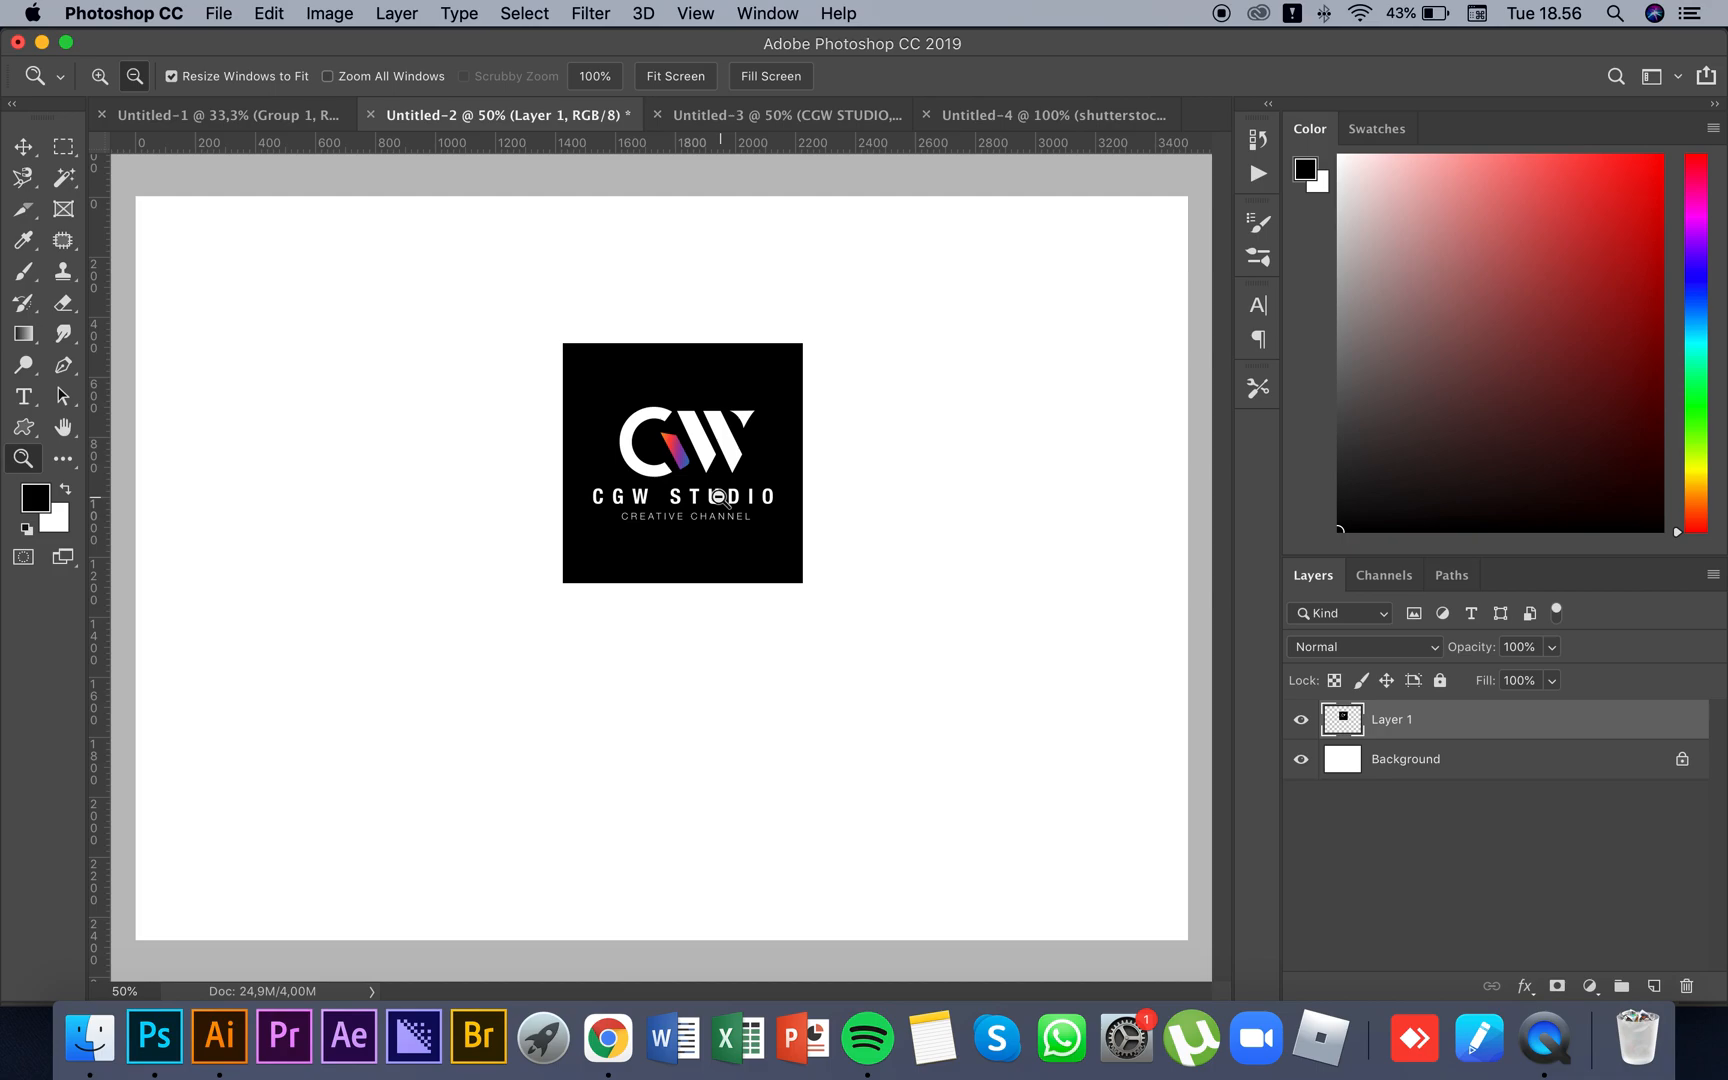
pyautogui.keyDown('alt'); pyautogui.click(717, 497); pyautogui.keyUp('alt')
pyautogui.press('z')
pyautogui.click(693, 499)
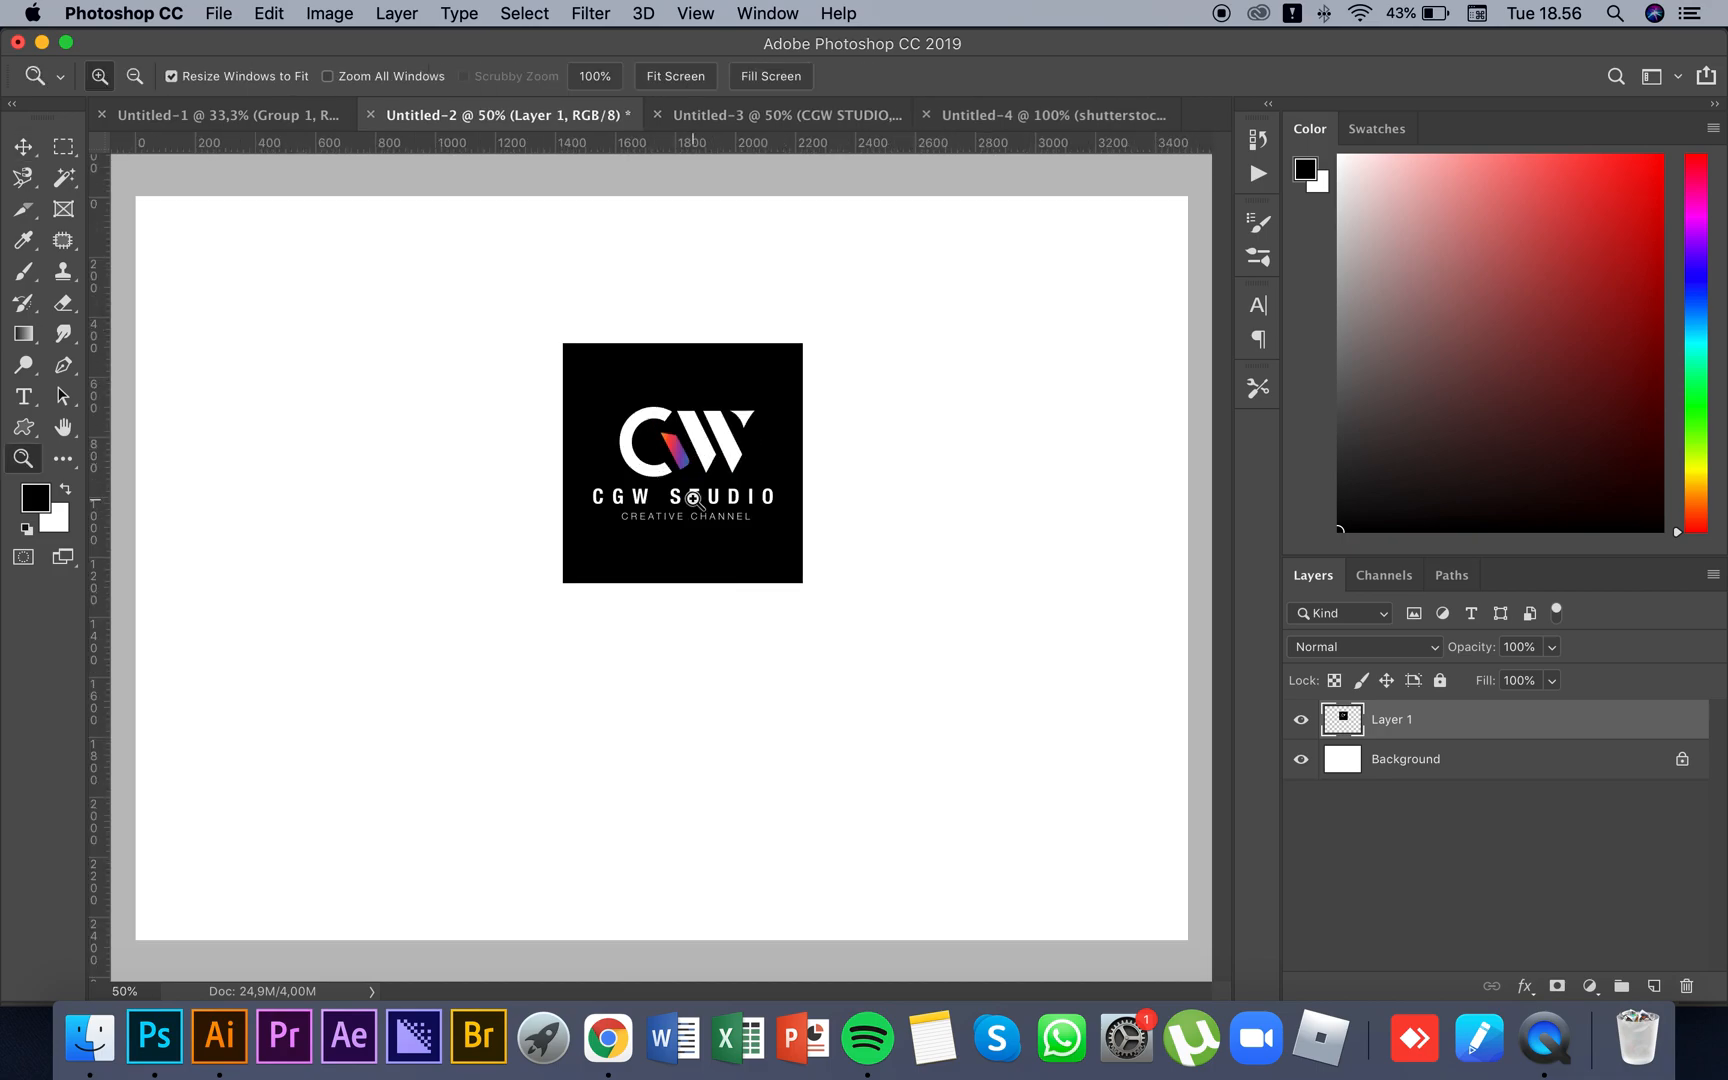
pyautogui.click(300, 116)
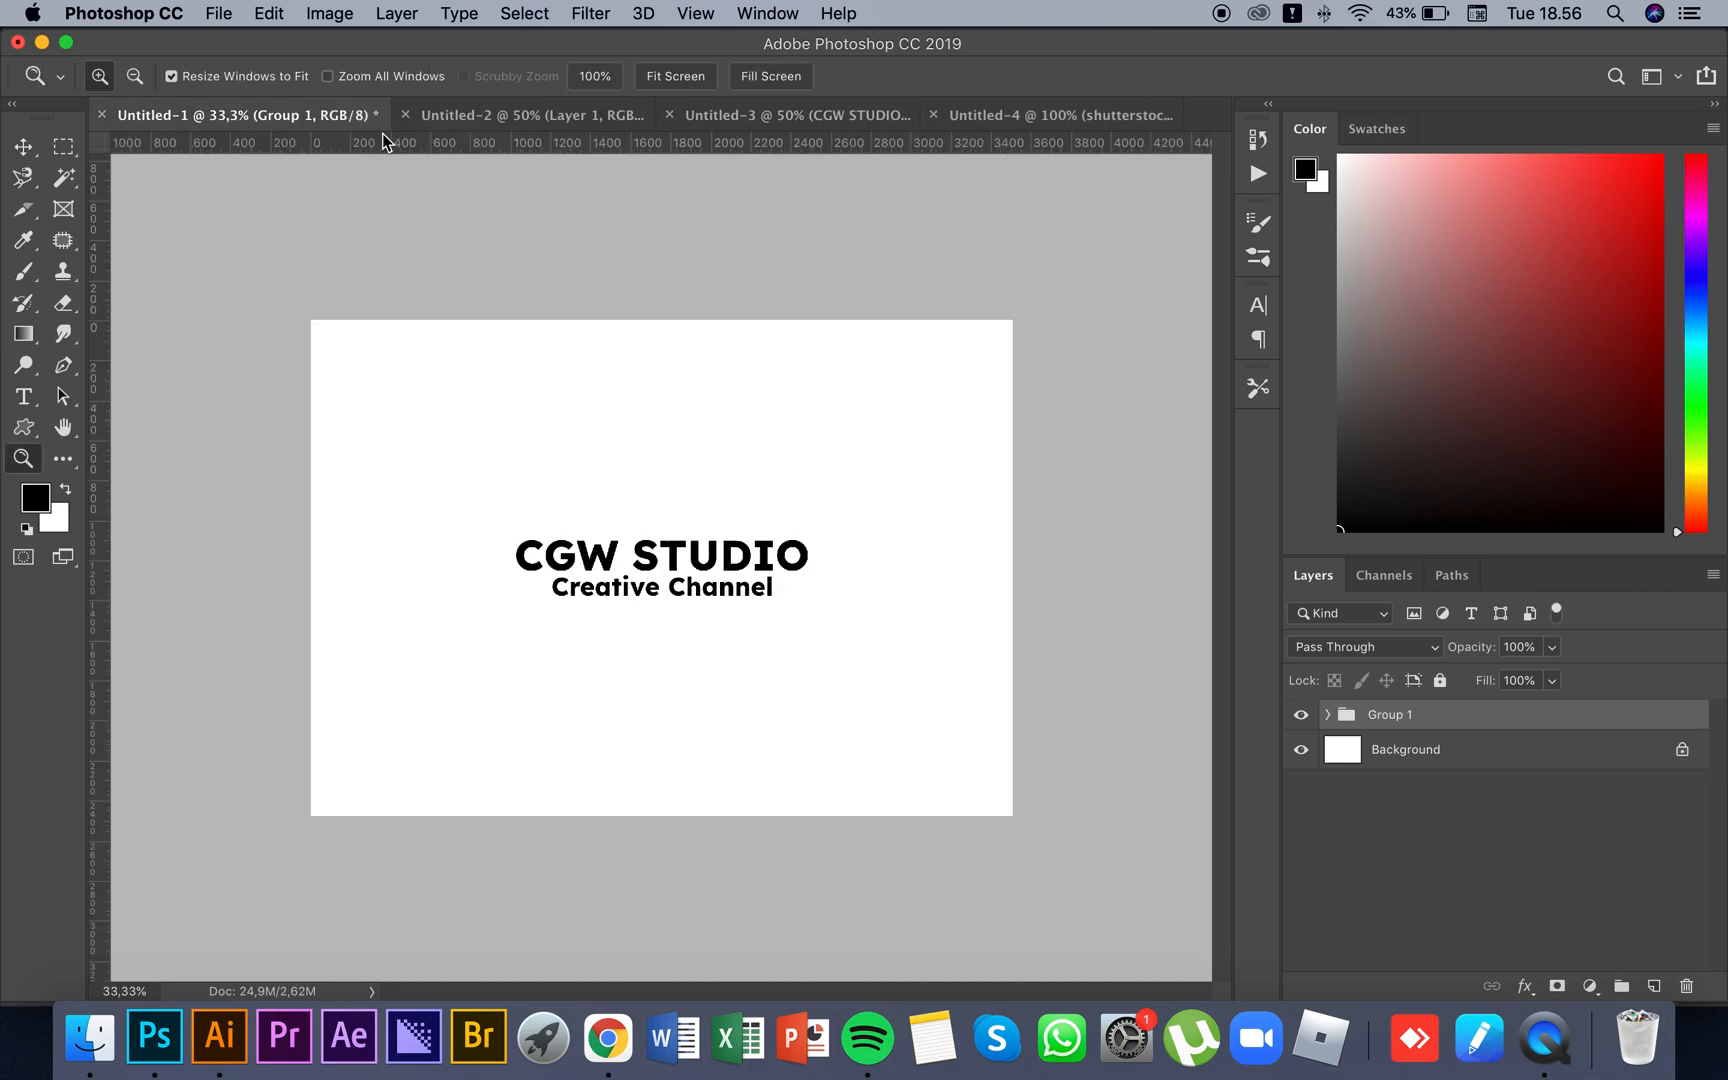
pyautogui.click(465, 117)
# Step: Select the whole canvas, centre the logo on it horizontally and vertically, and clear the selection
pyautogui.press('v')
pyautogui.click(682, 431)
pyautogui.press('z')
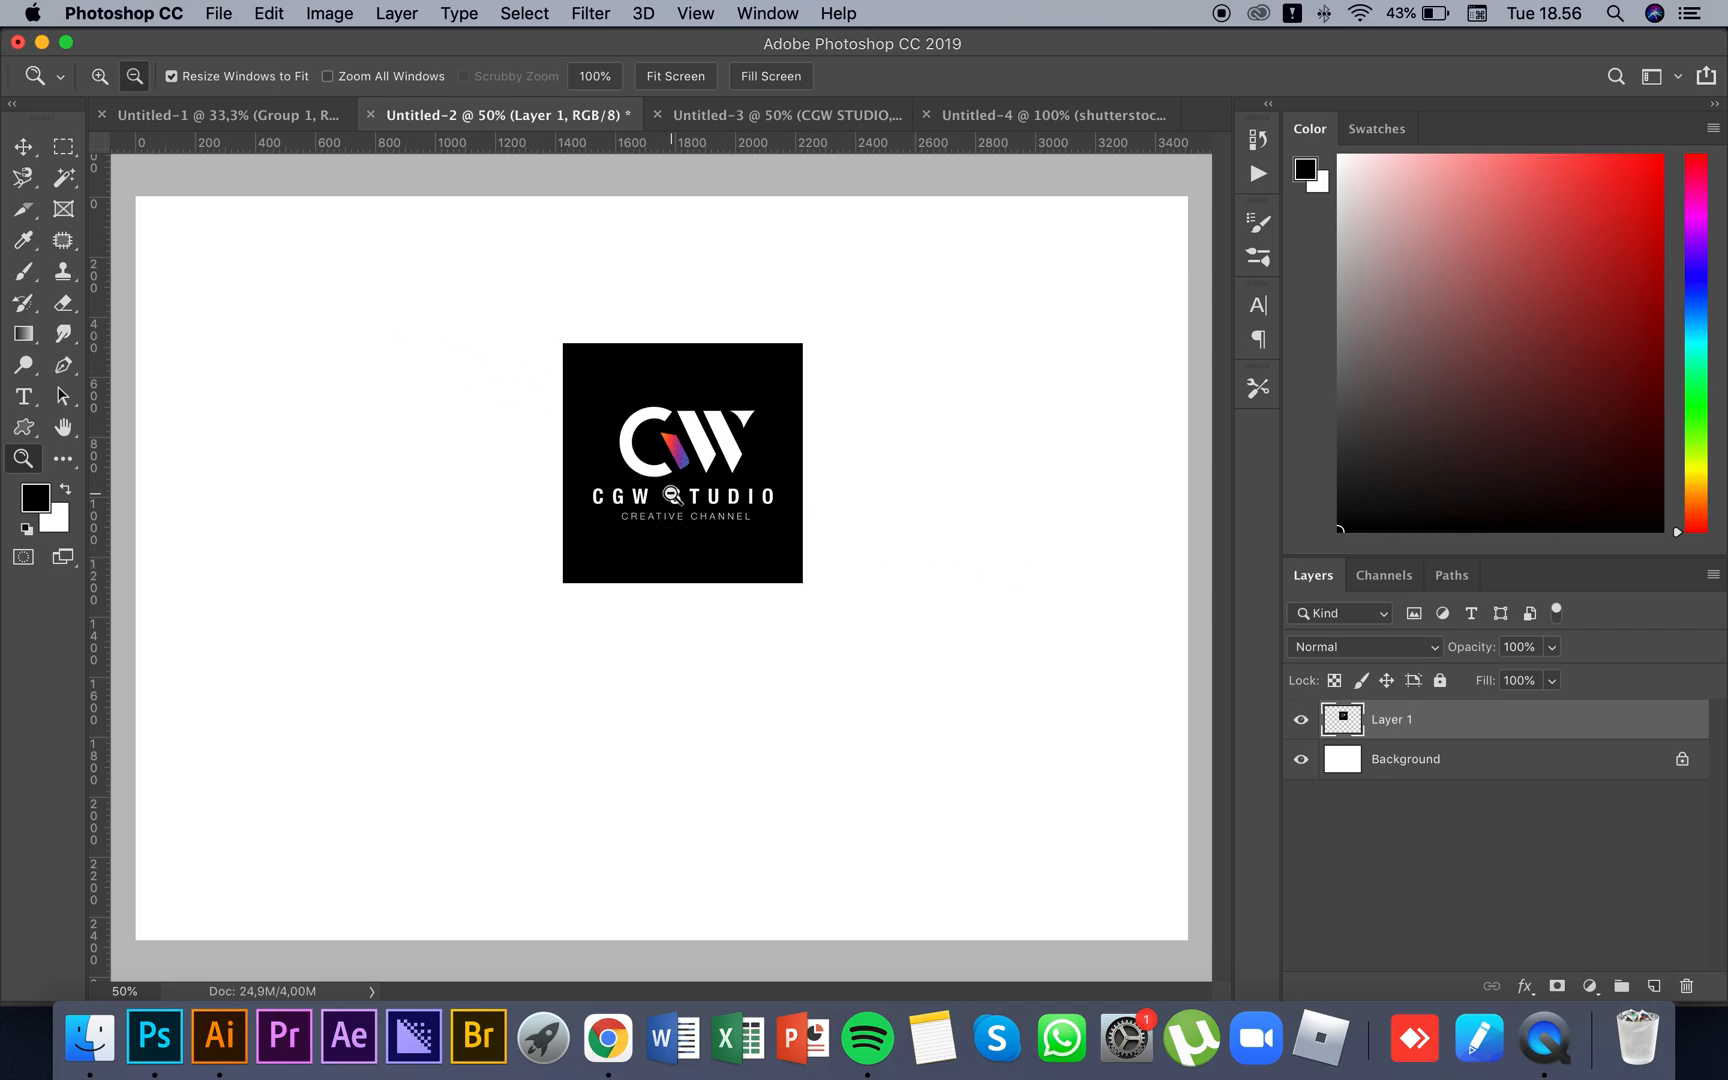
pyautogui.keyDown('alt'); pyautogui.click(757, 507); pyautogui.keyUp('alt')
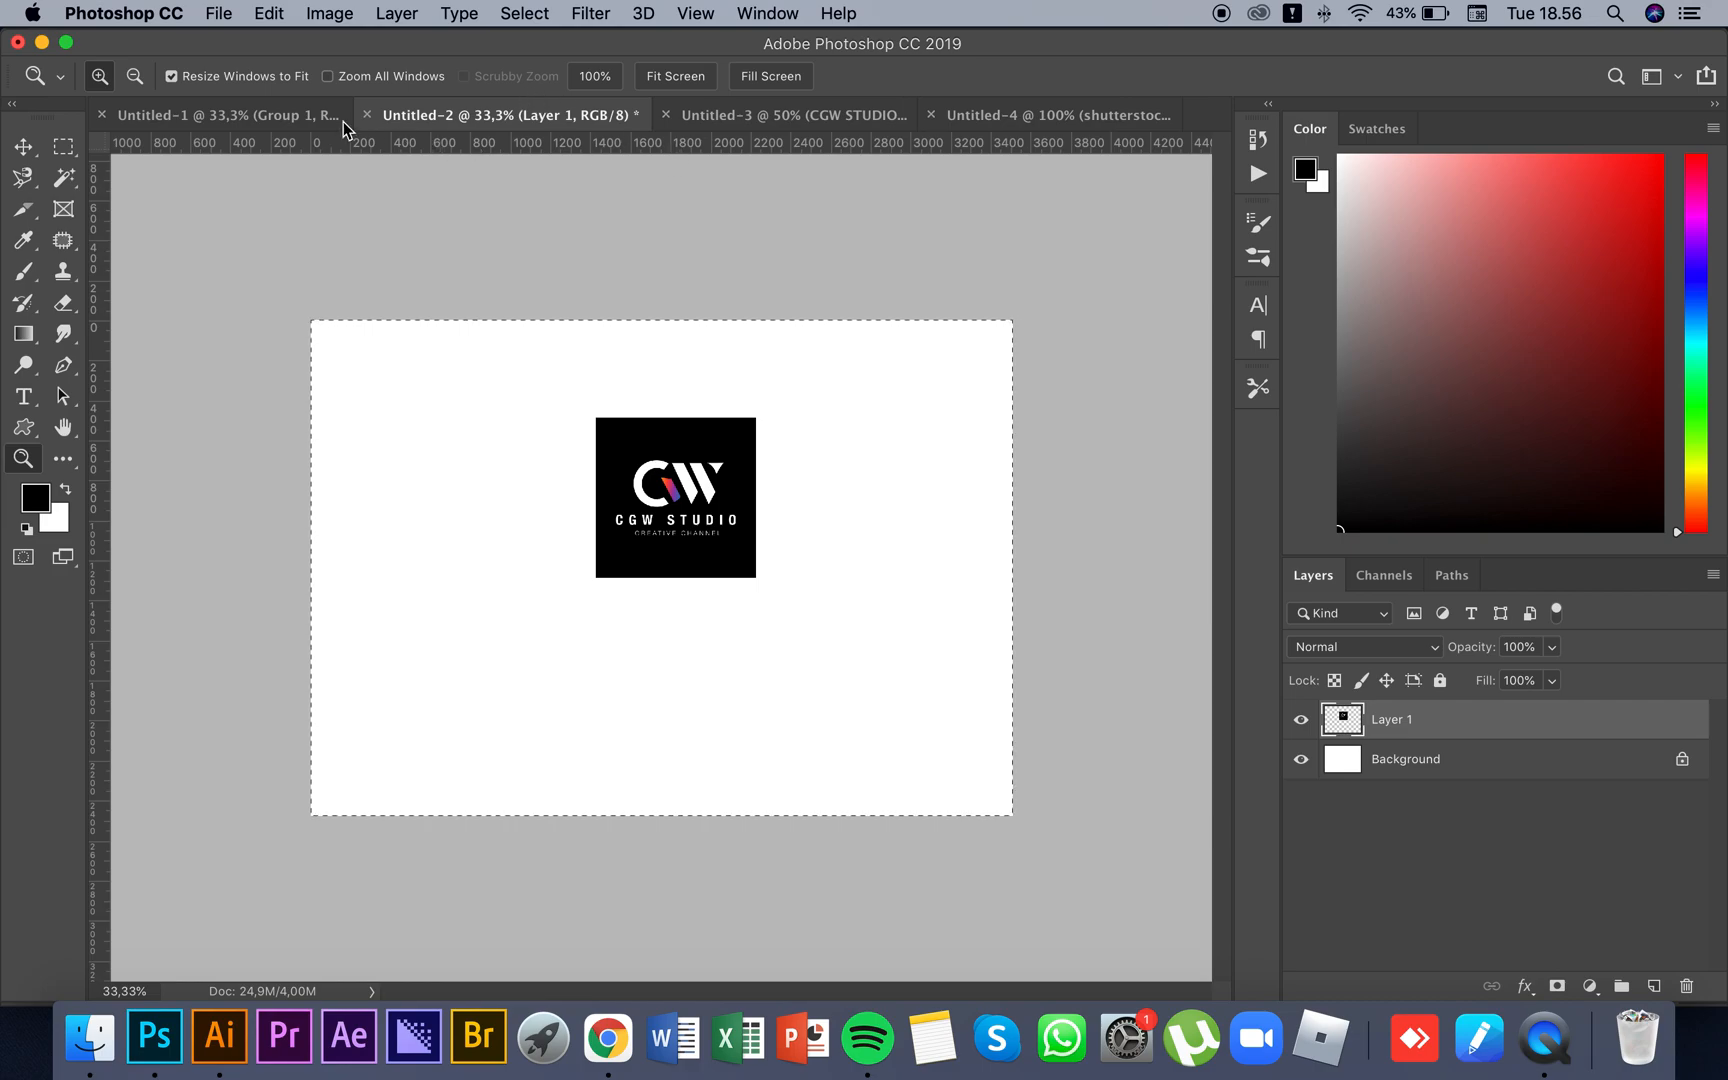
pyautogui.click(24, 149)
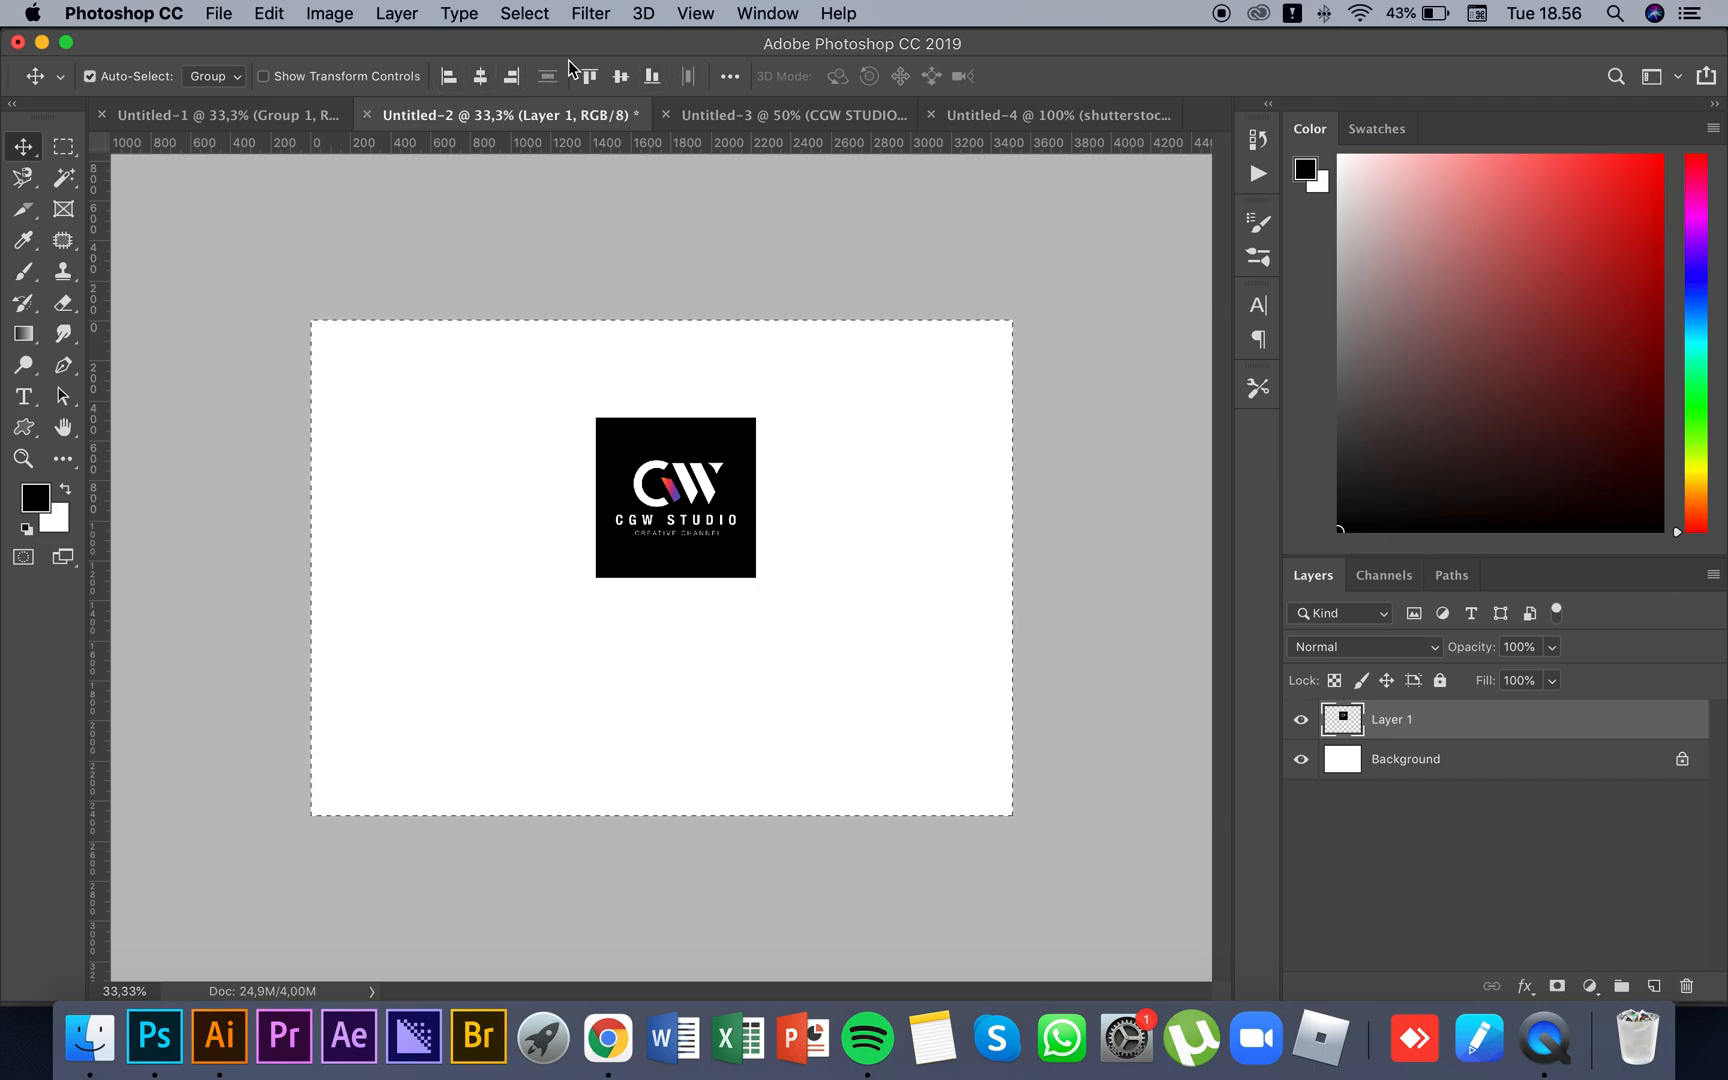
pyautogui.click(481, 88)
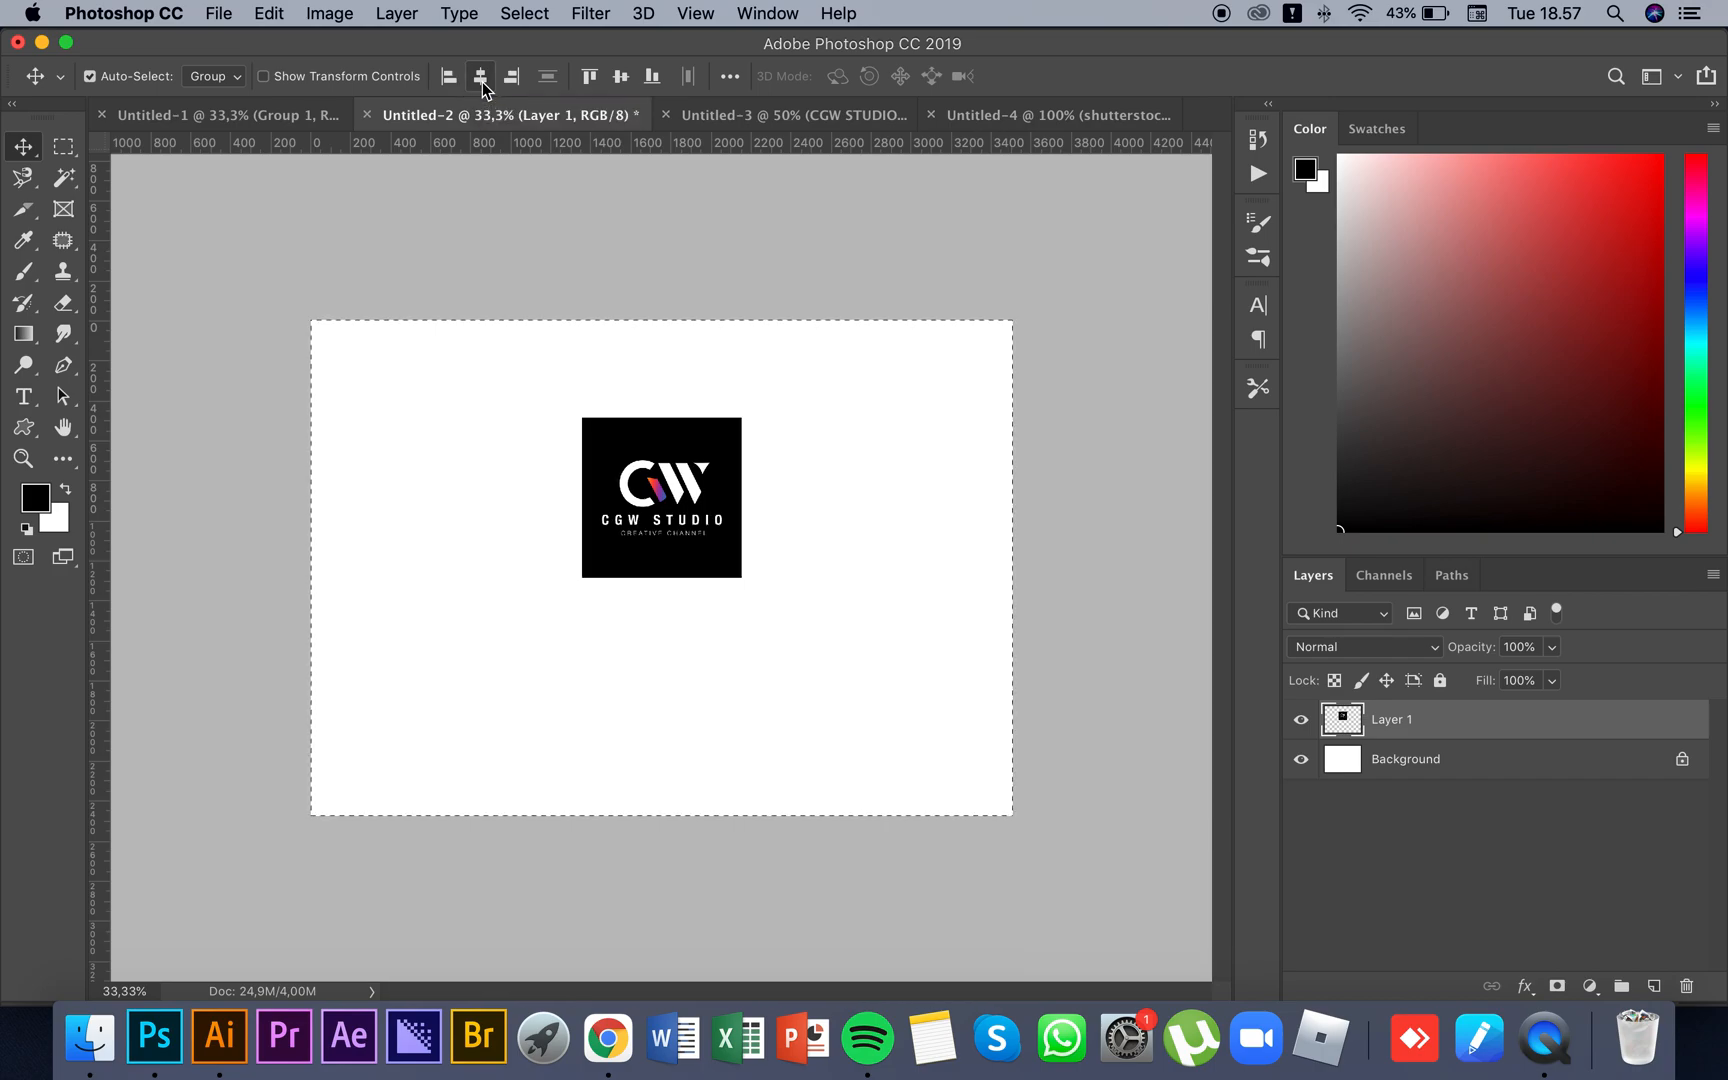
pyautogui.click(625, 80)
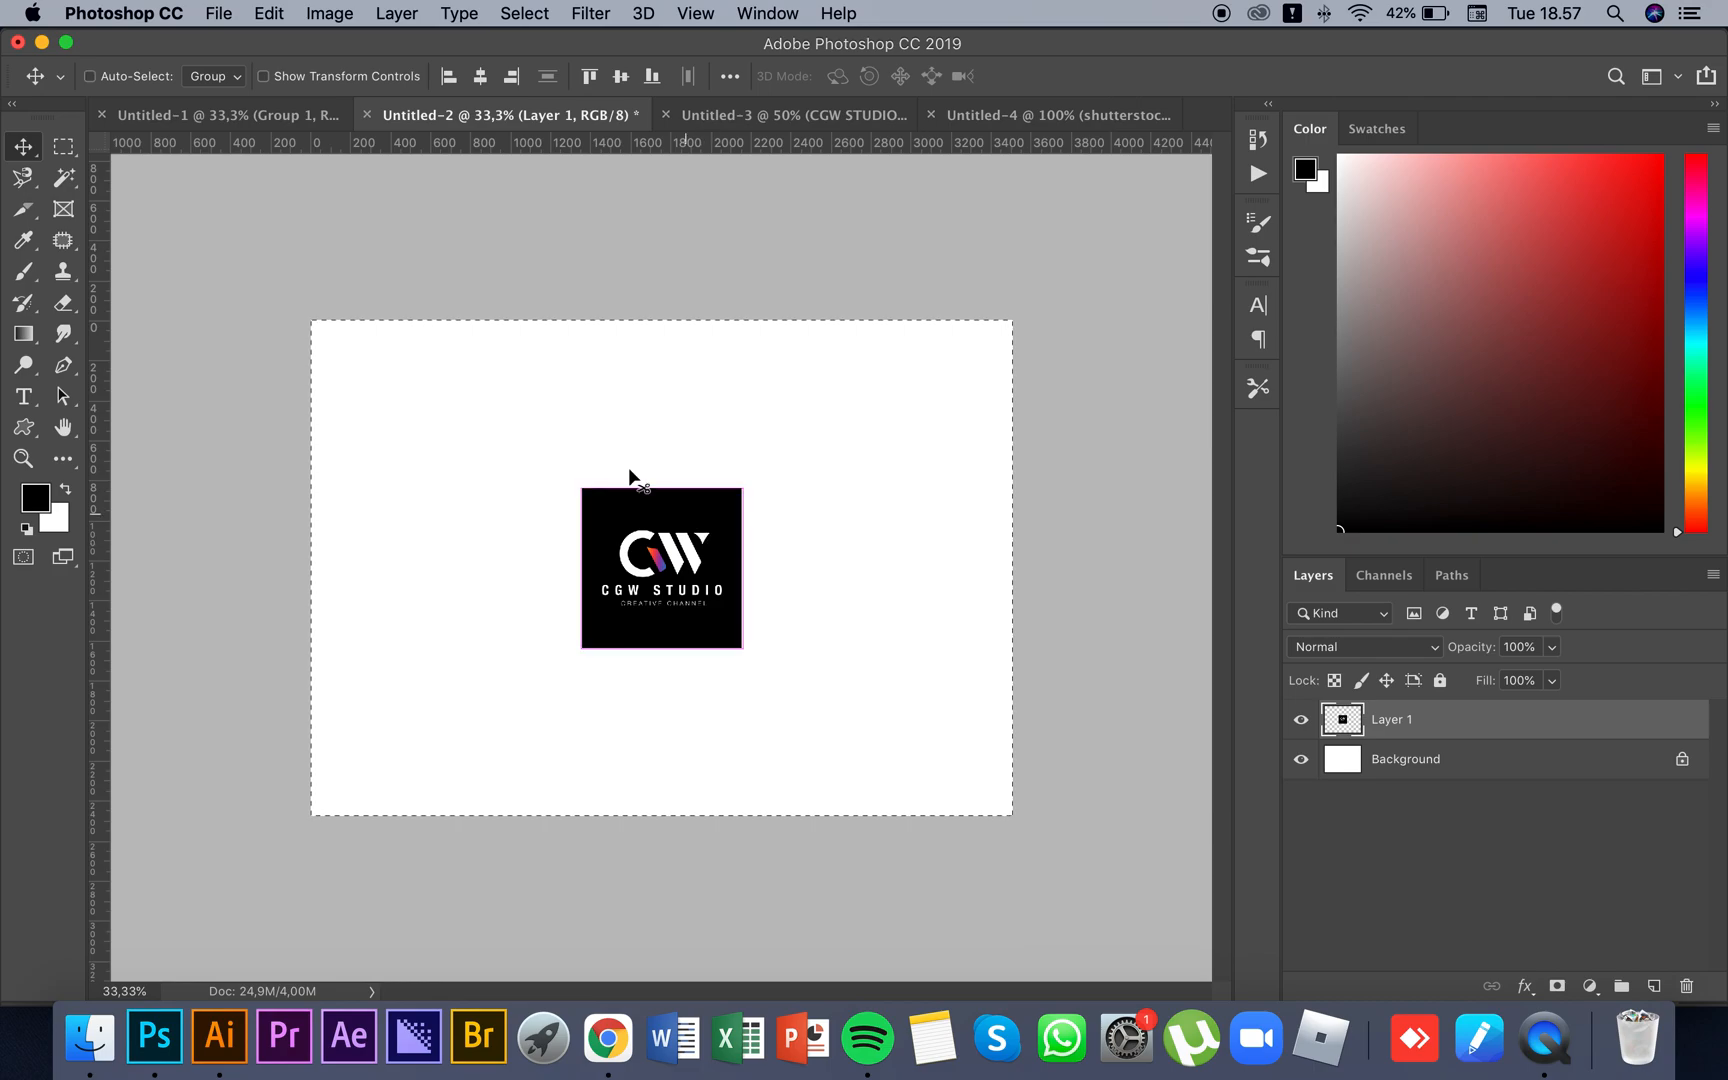
pyautogui.moveTo(578, 440)
pyautogui.press('super+d')
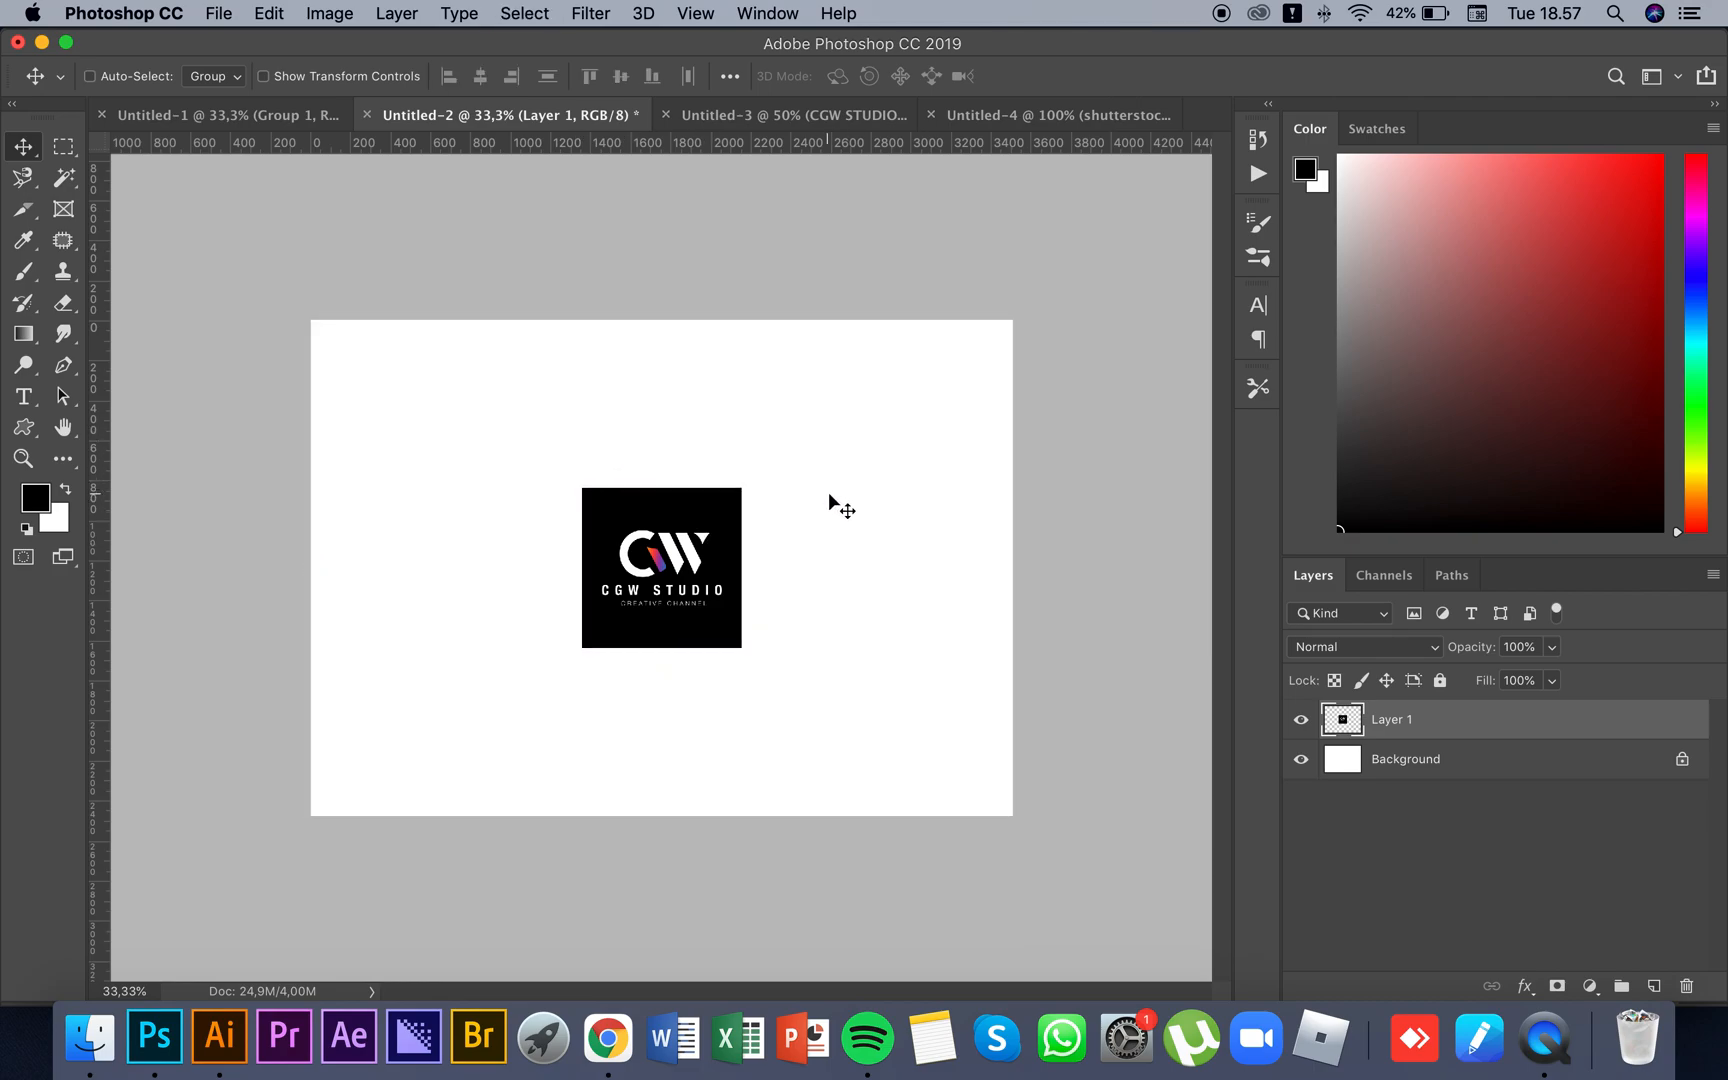
# Step: Scale the centred logo up evenly about its centre to roughly one third of the canvas width
pyautogui.press('super+t')
pyautogui.moveTo(742, 487); pyautogui.dragTo(795, 467)
pyautogui.press('Return')
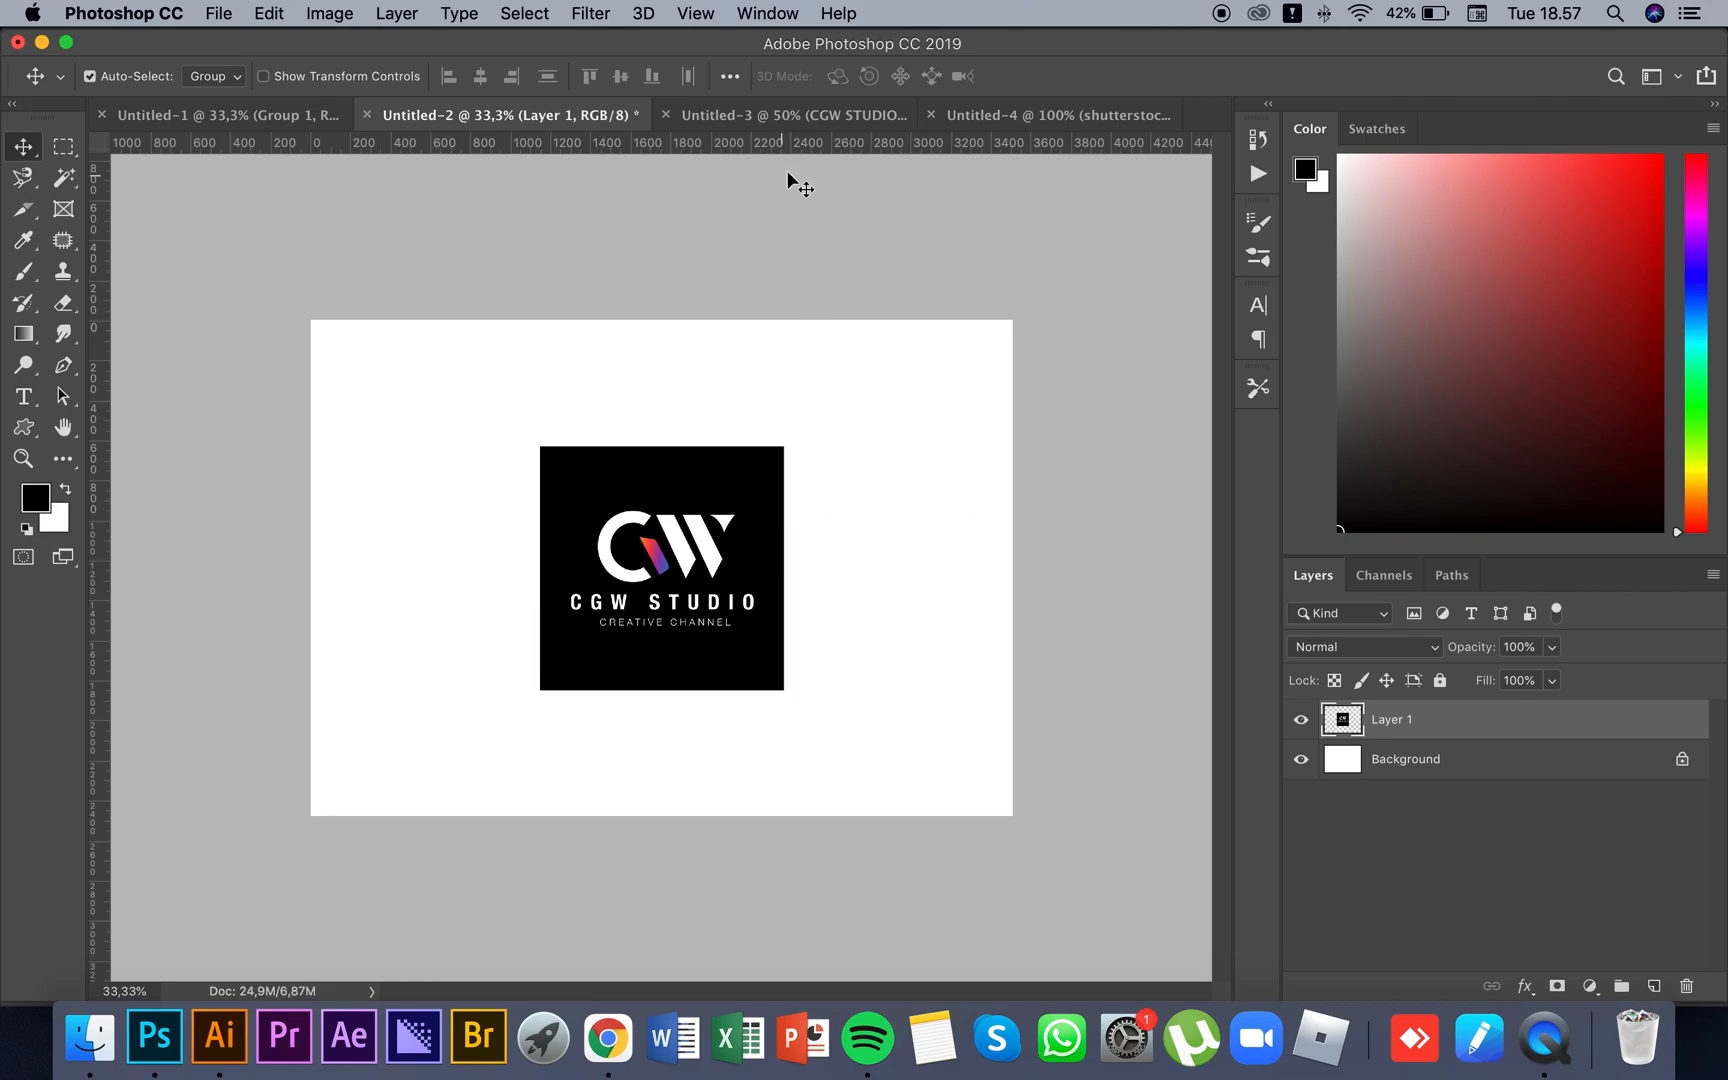
# Step: Switch to the Untitled-3 document and move the white Creative Chanel text to the middle of the black bar
pyautogui.click(812, 120)
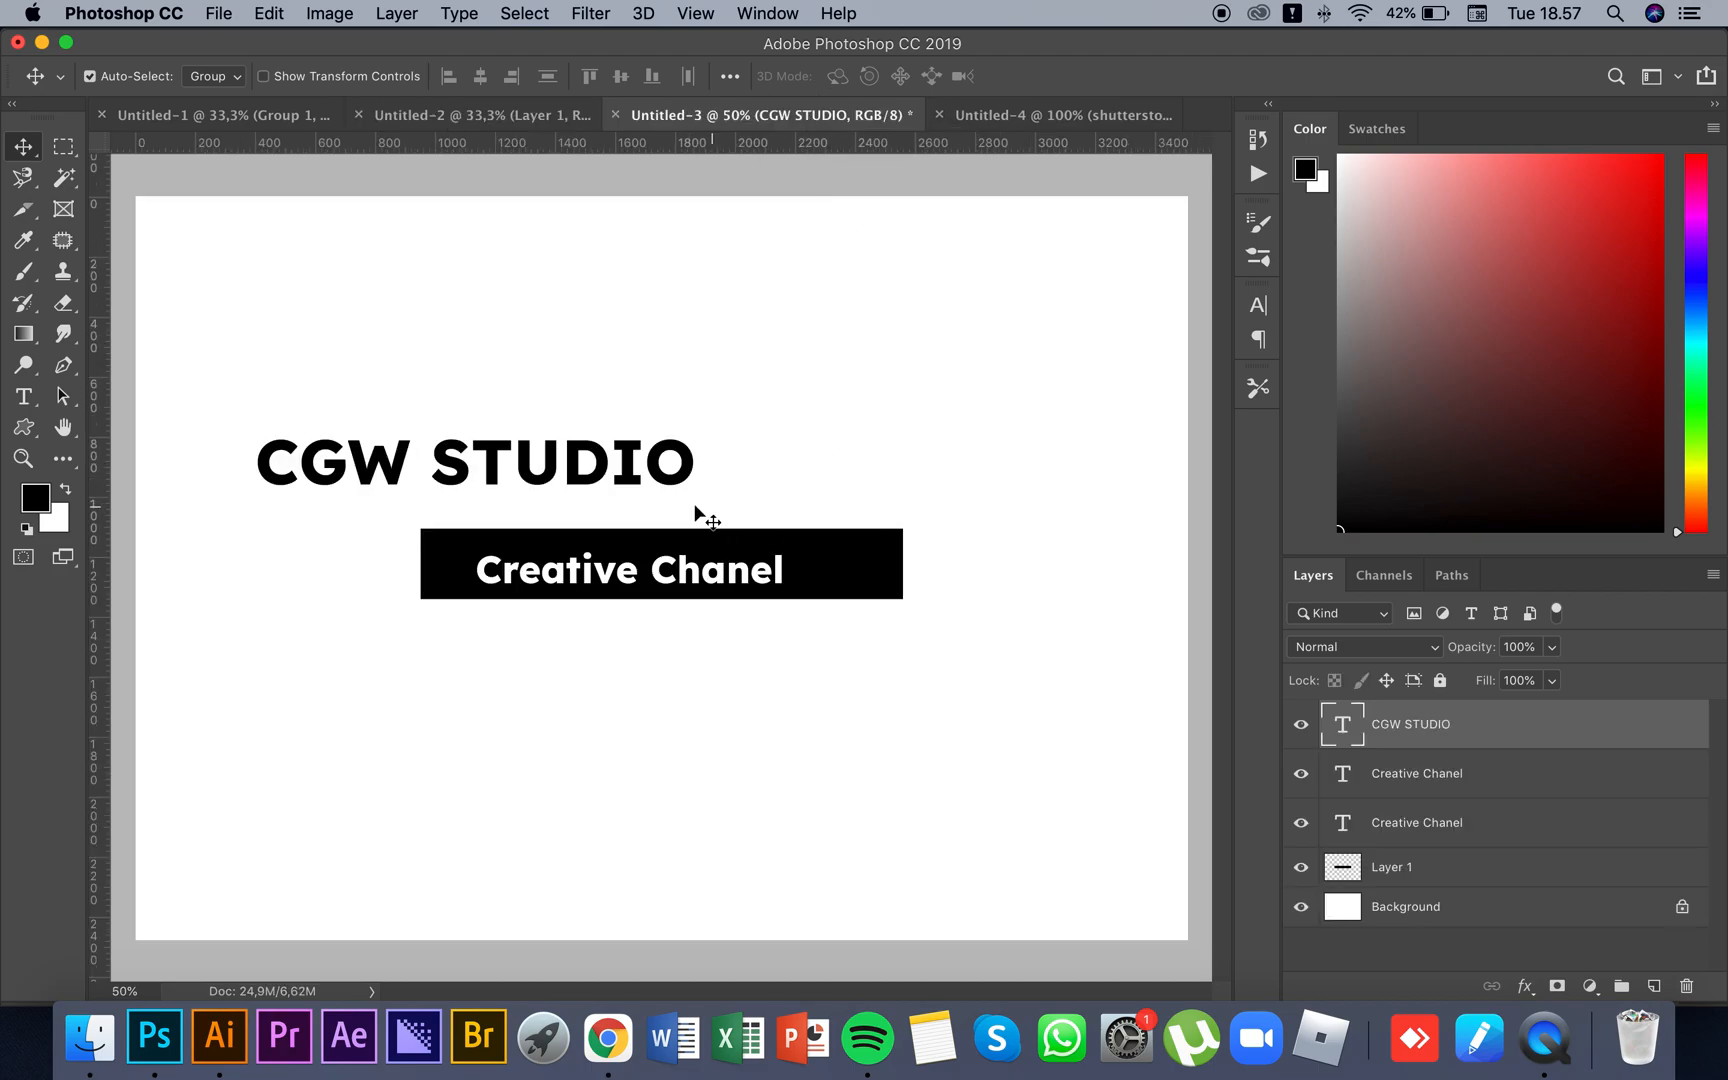
pyautogui.keyDown('alt'); pyautogui.click(652, 506); pyautogui.keyUp('alt')
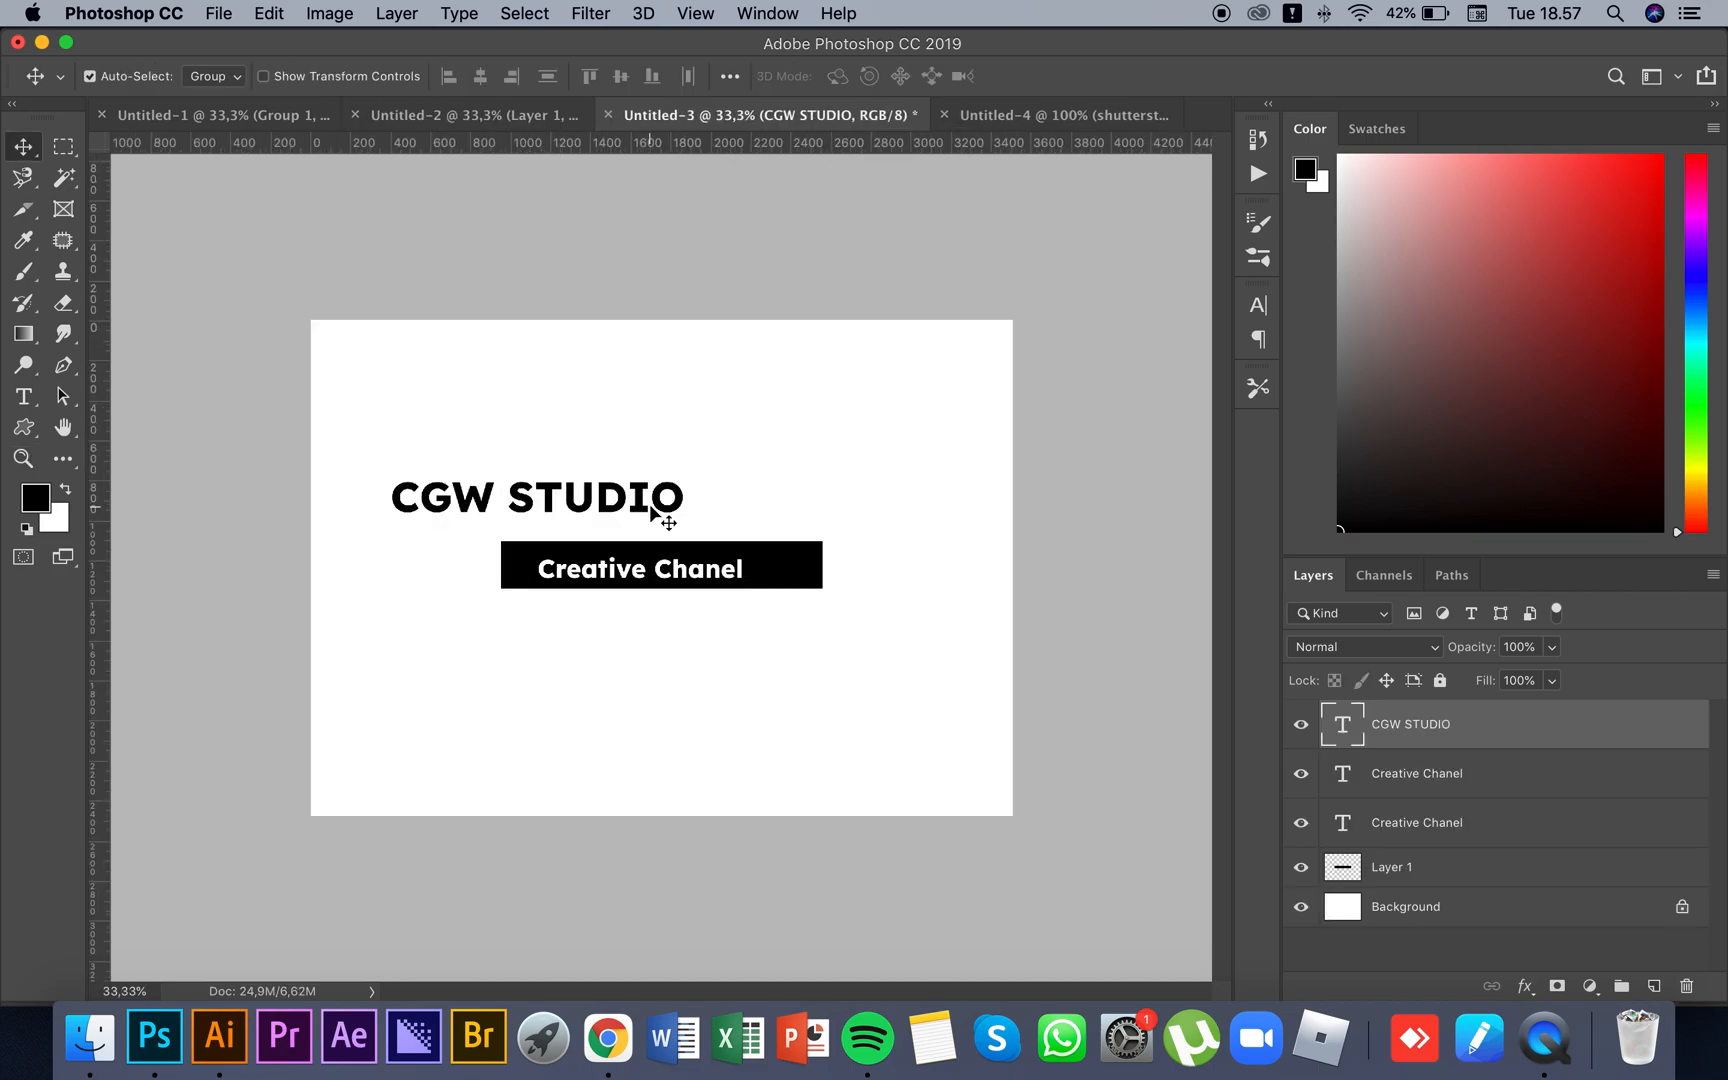
pyautogui.click(609, 570)
pyautogui.moveTo(609, 573)
pyautogui.mouseDown()
pyautogui.moveTo(648, 572)
pyautogui.moveTo(629, 567)
pyautogui.mouseUp()
pyautogui.click(818, 568)
# Step: Move the CGW STUDIO title to the left and slightly down, keeping it above the black bar
pyautogui.press('z')
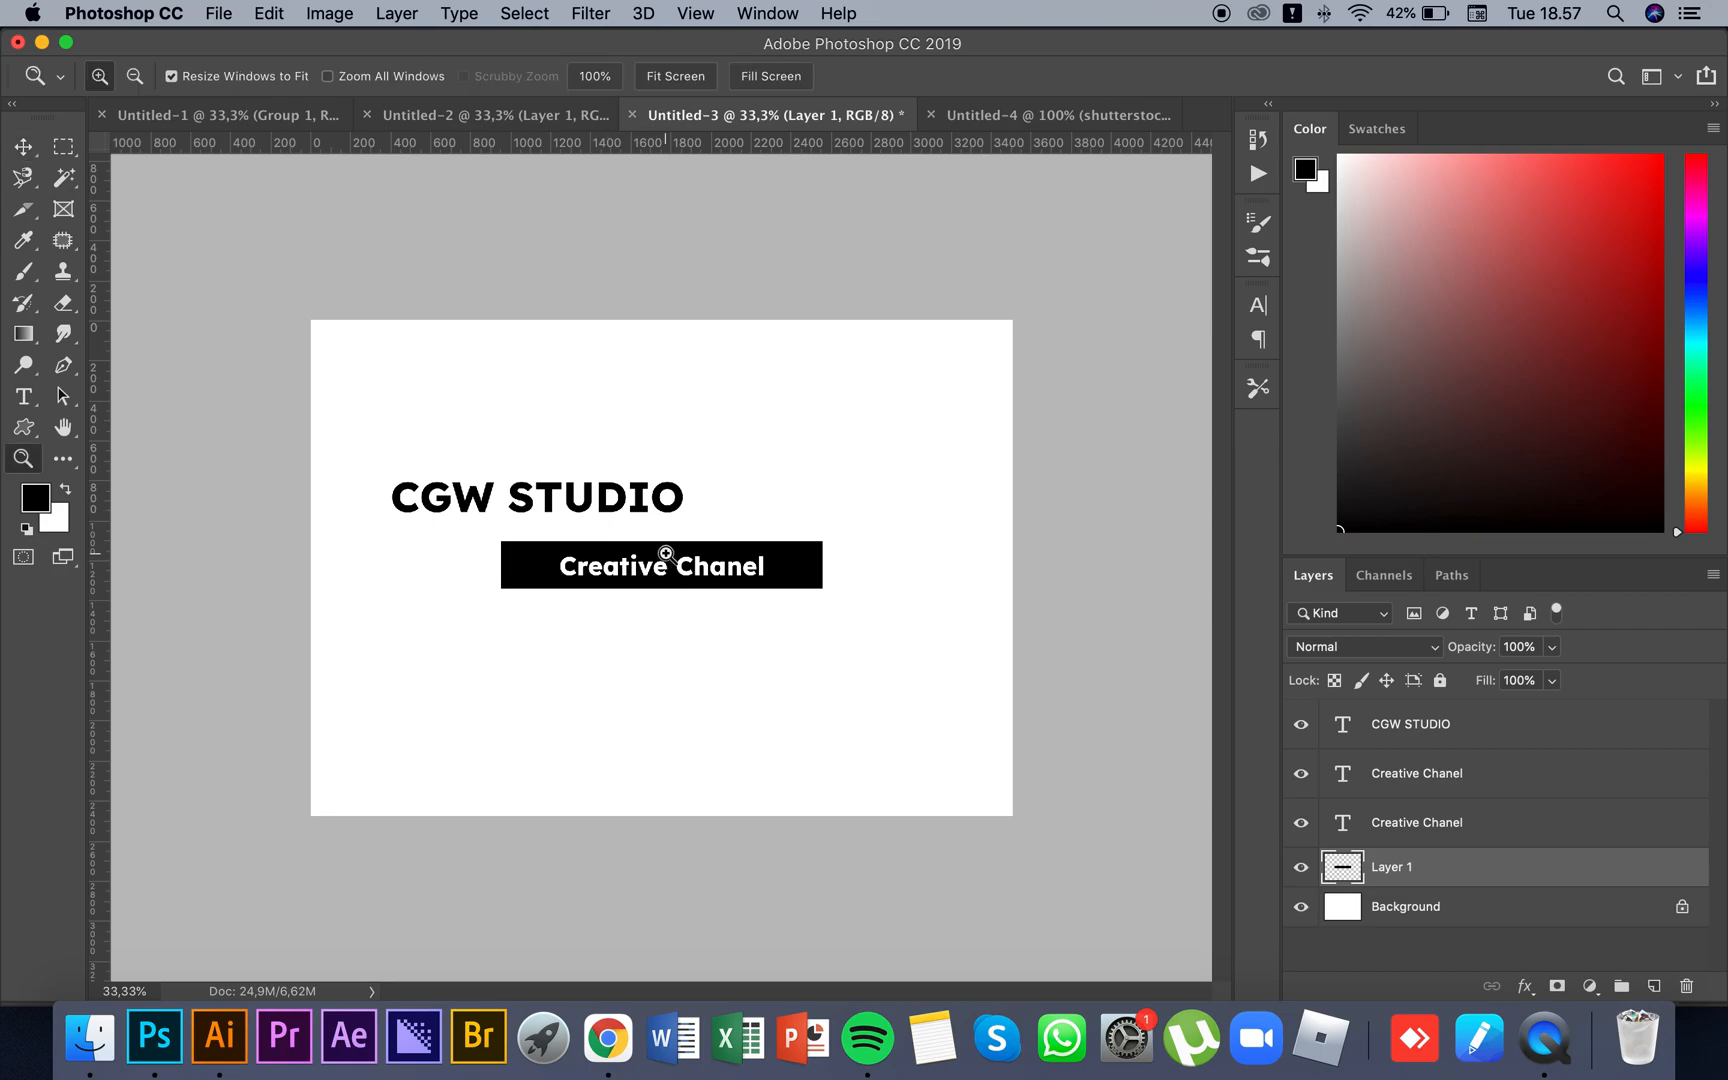
pyautogui.click(665, 550)
pyautogui.moveTo(598, 474)
pyautogui.mouseDown()
pyautogui.moveTo(631, 452)
pyautogui.moveTo(585, 436)
pyautogui.moveTo(624, 474)
pyautogui.moveTo(579, 490)
pyautogui.mouseUp()
# Step: Try moving the Creative Chanel text on its own rightward within the black bar, and undo the move
pyautogui.click(738, 566)
pyautogui.moveTo(742, 552); pyautogui.dragTo(822, 565)
pyautogui.press('super+z')
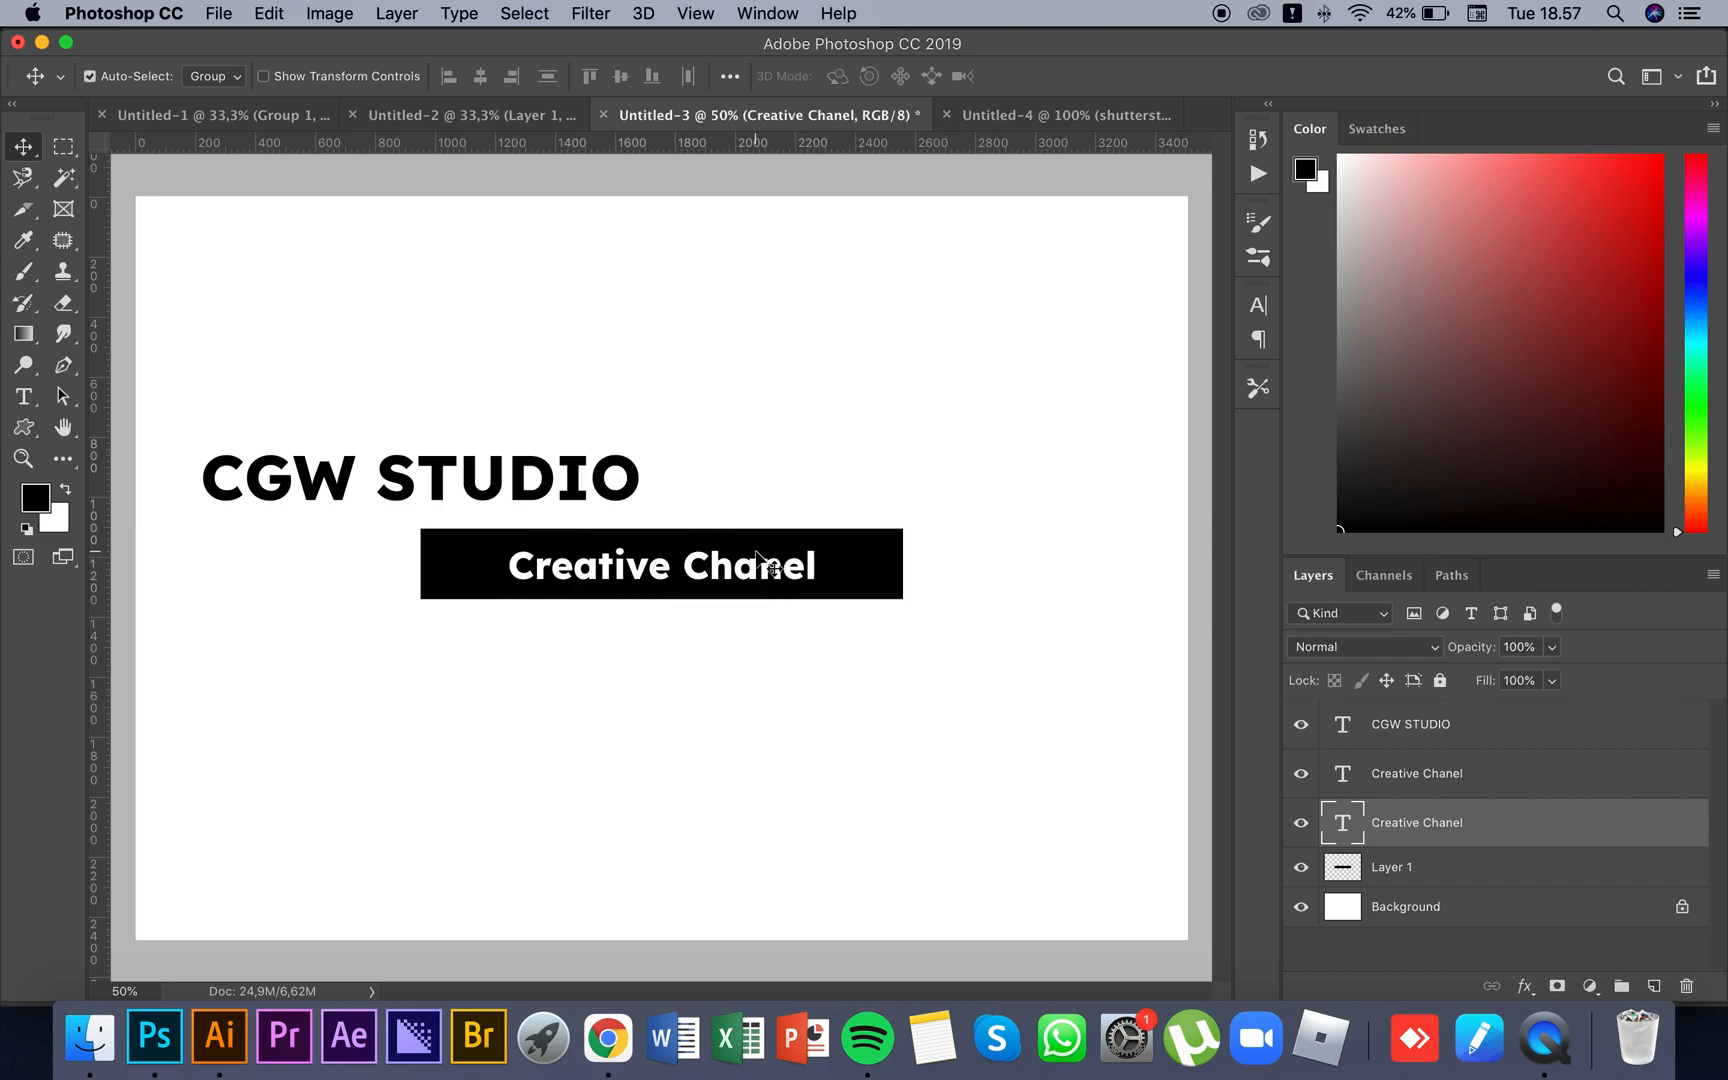
# Step: Select the black bar together with its Creative Chanel text and move both toward the canvas's lower right area
pyautogui.click(868, 572)
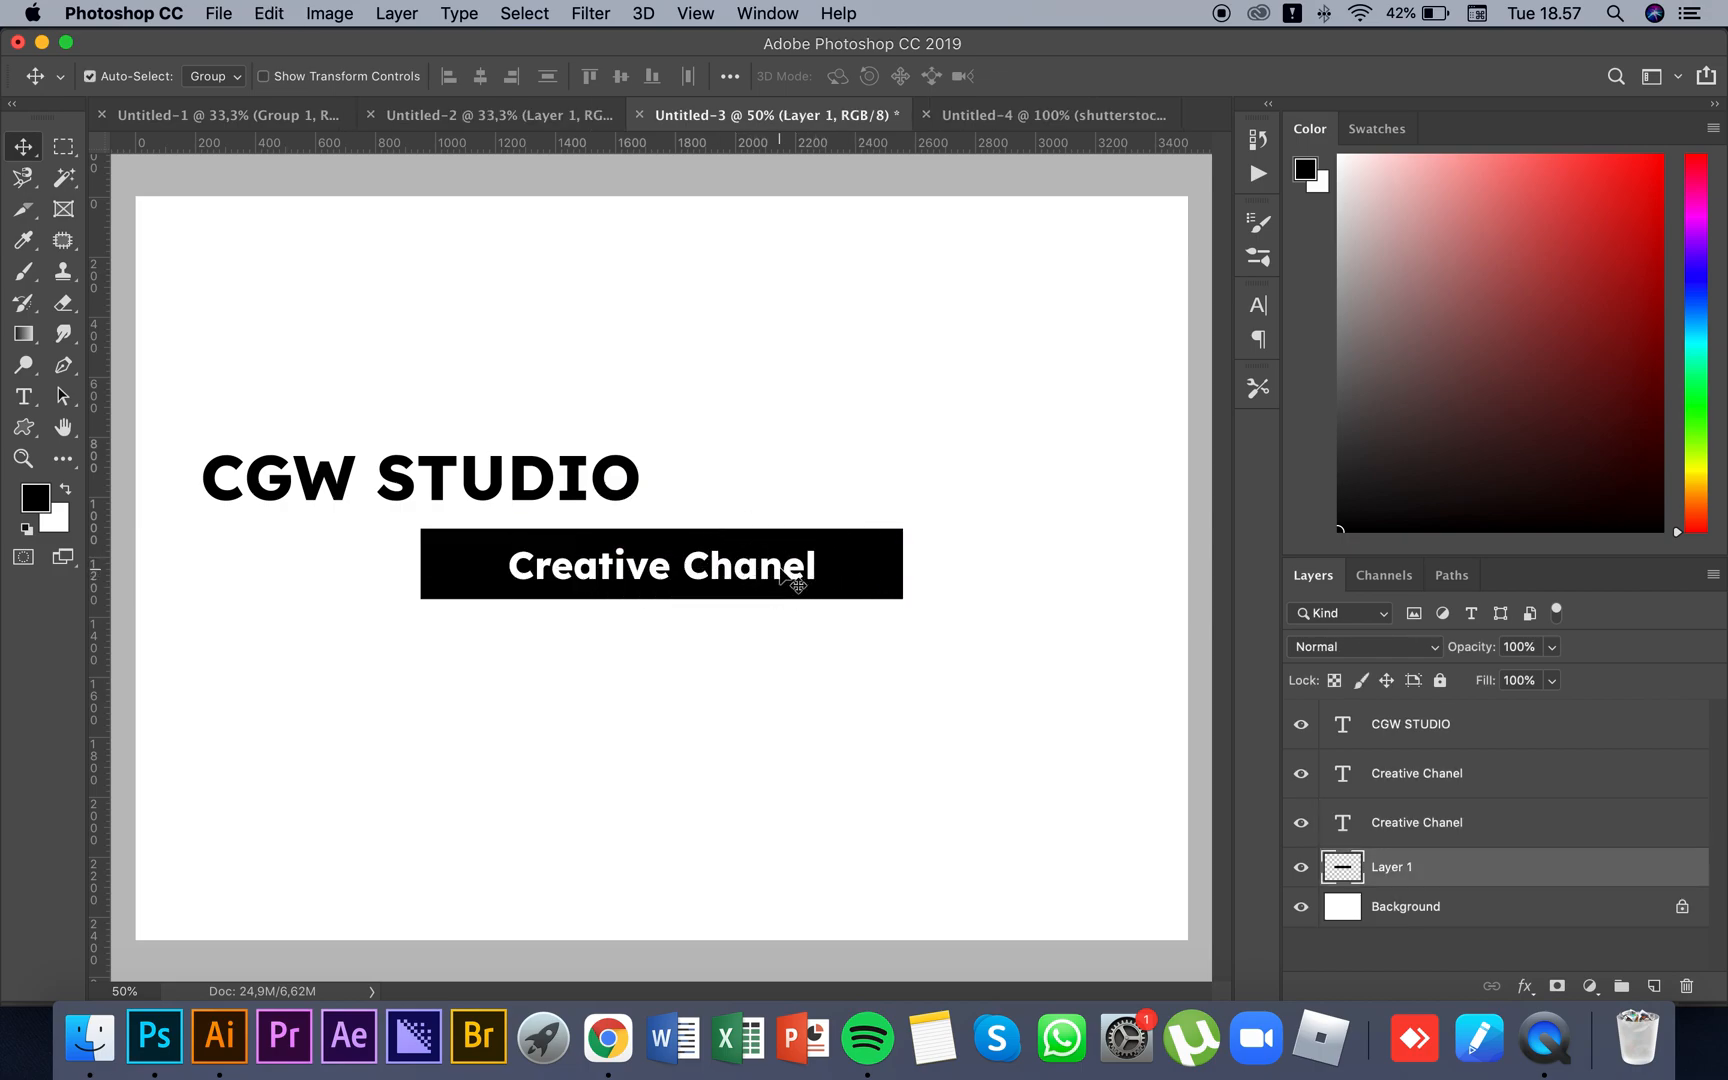
pyautogui.keyDown('shift'); pyautogui.click(790, 578); pyautogui.keyUp('shift')
pyautogui.moveTo(864, 567); pyautogui.dragTo(1050, 740)
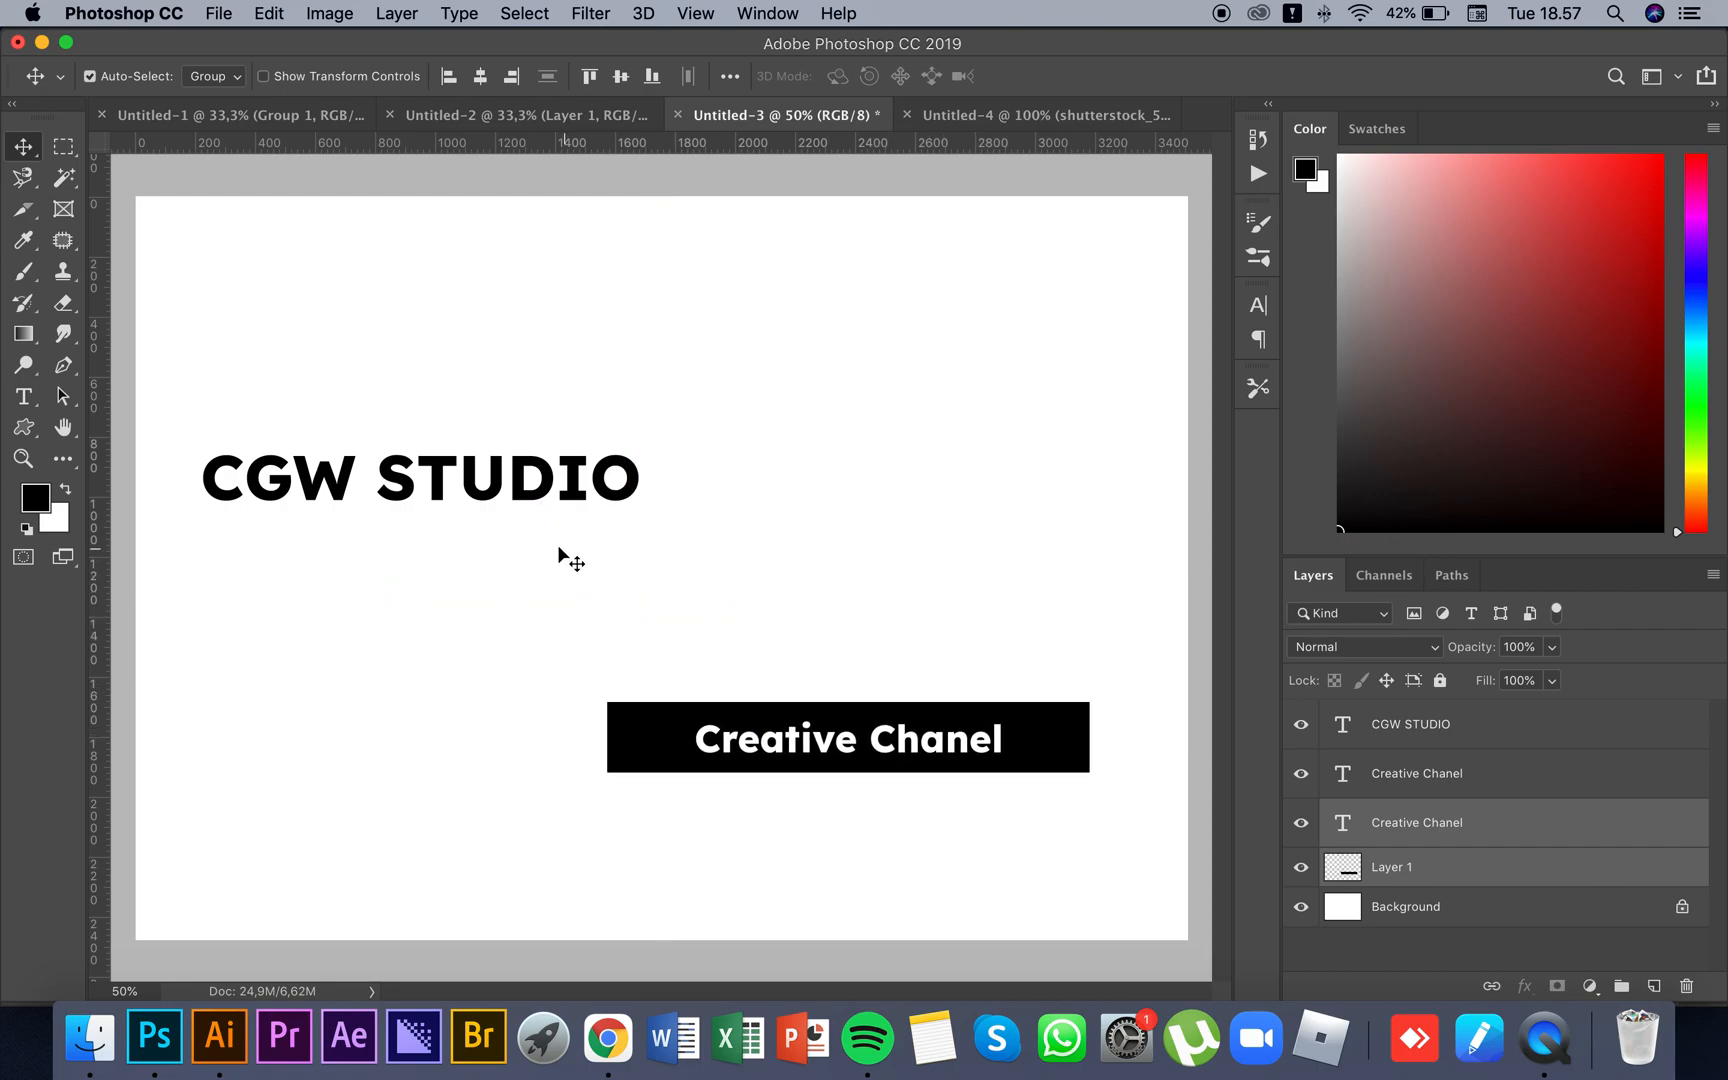
# Step: Select the CGW STUDIO title and the whole canvas, centre the title vertically, and clear the selection
pyautogui.press('z')
pyautogui.press('v')
pyautogui.click(535, 495)
pyautogui.press('z')
pyautogui.keyDown('alt'); pyautogui.click(663, 528); pyautogui.keyUp('alt')
pyautogui.press('v')
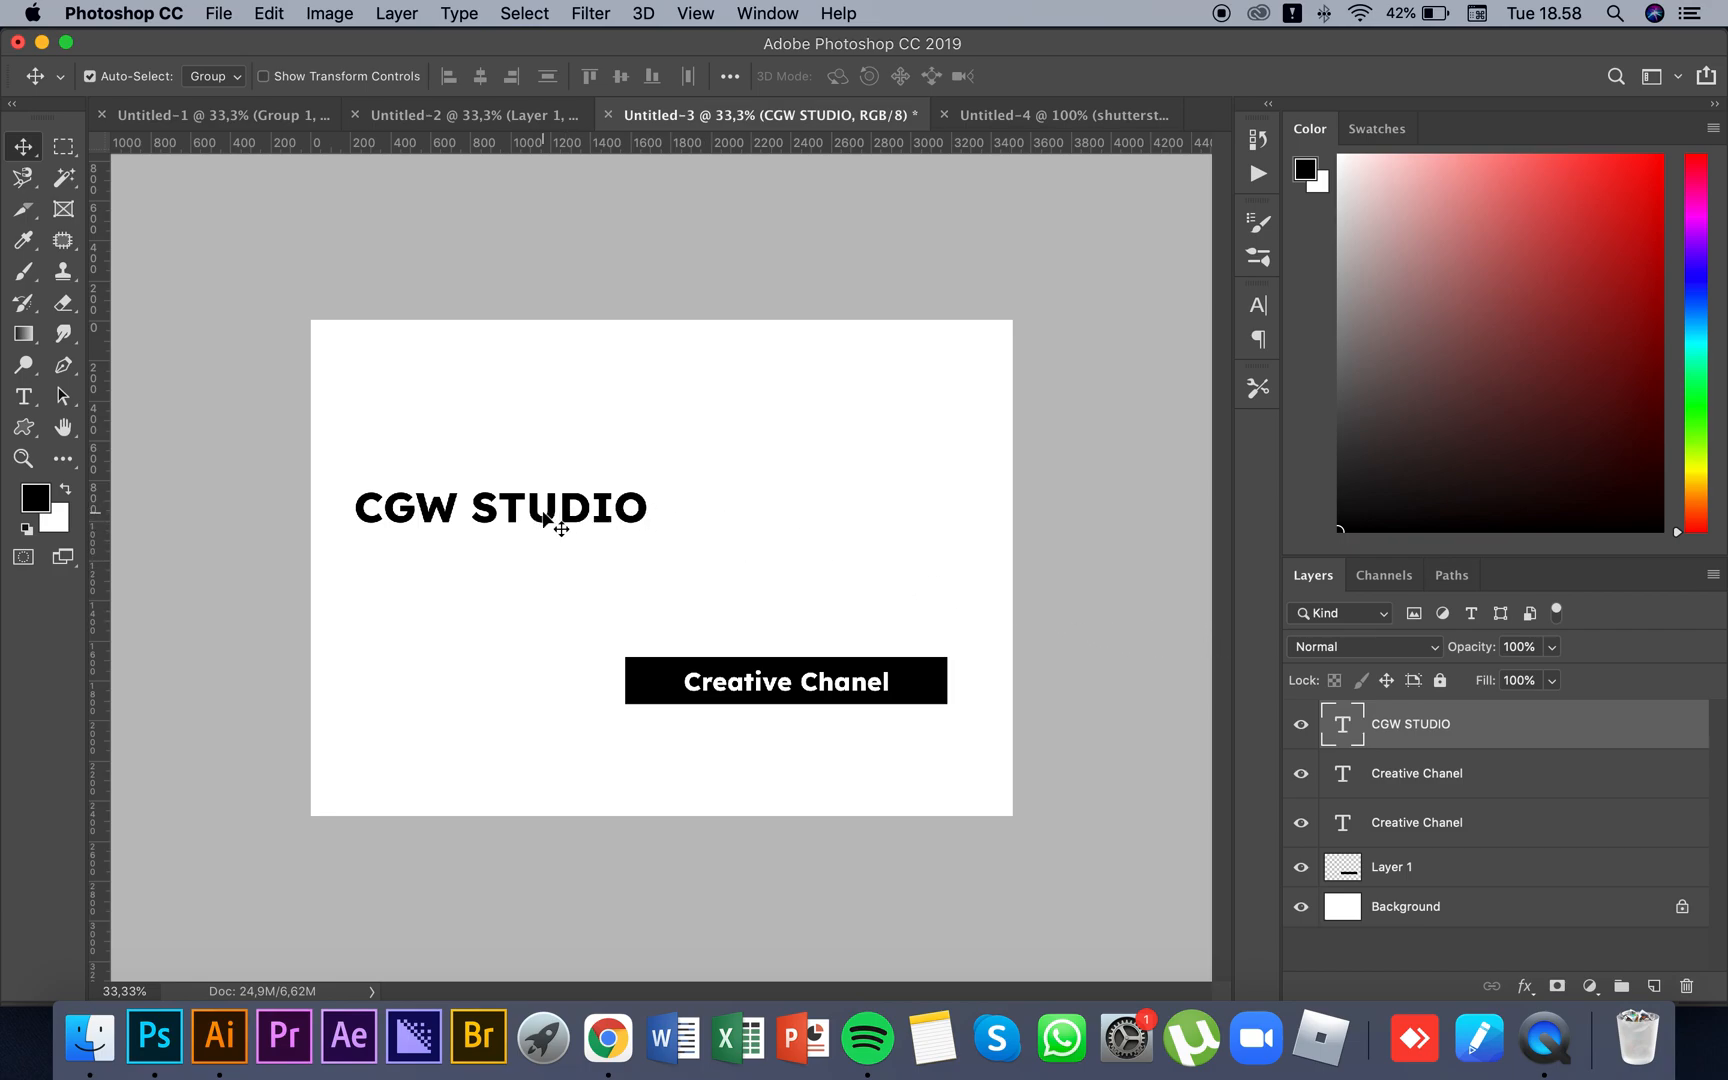
pyautogui.press('super+a')
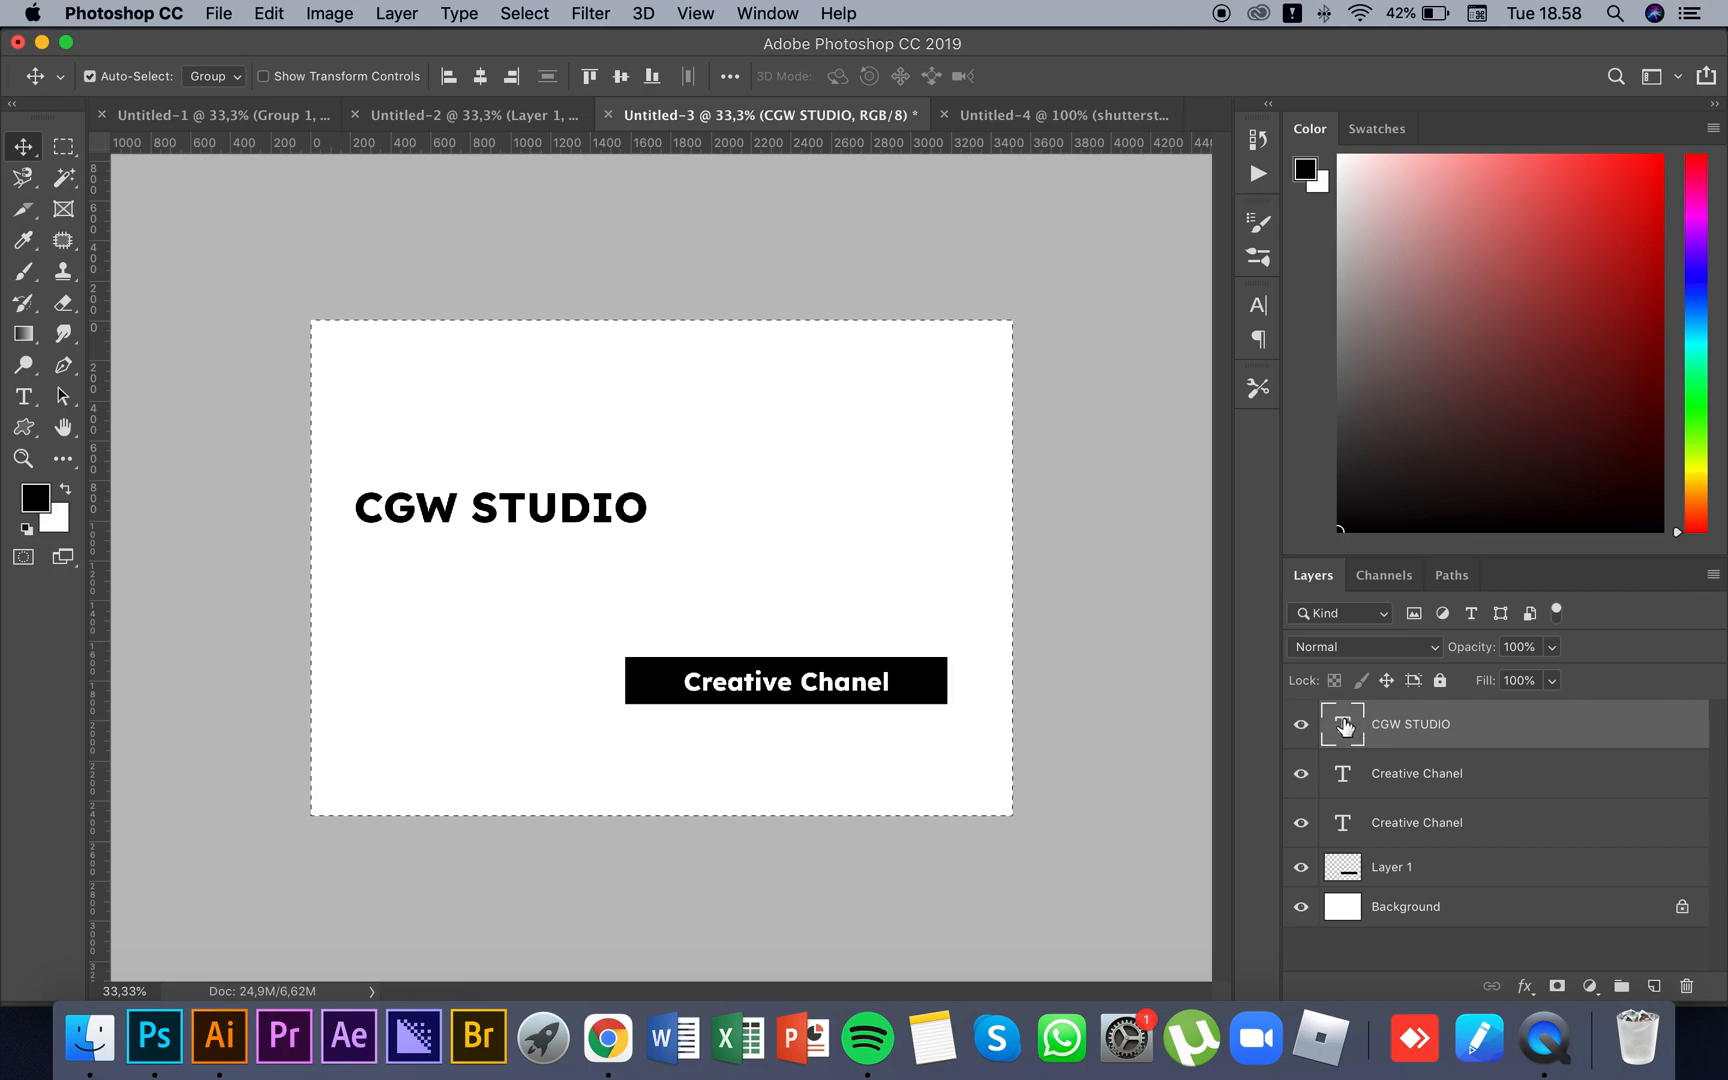
pyautogui.click(619, 77)
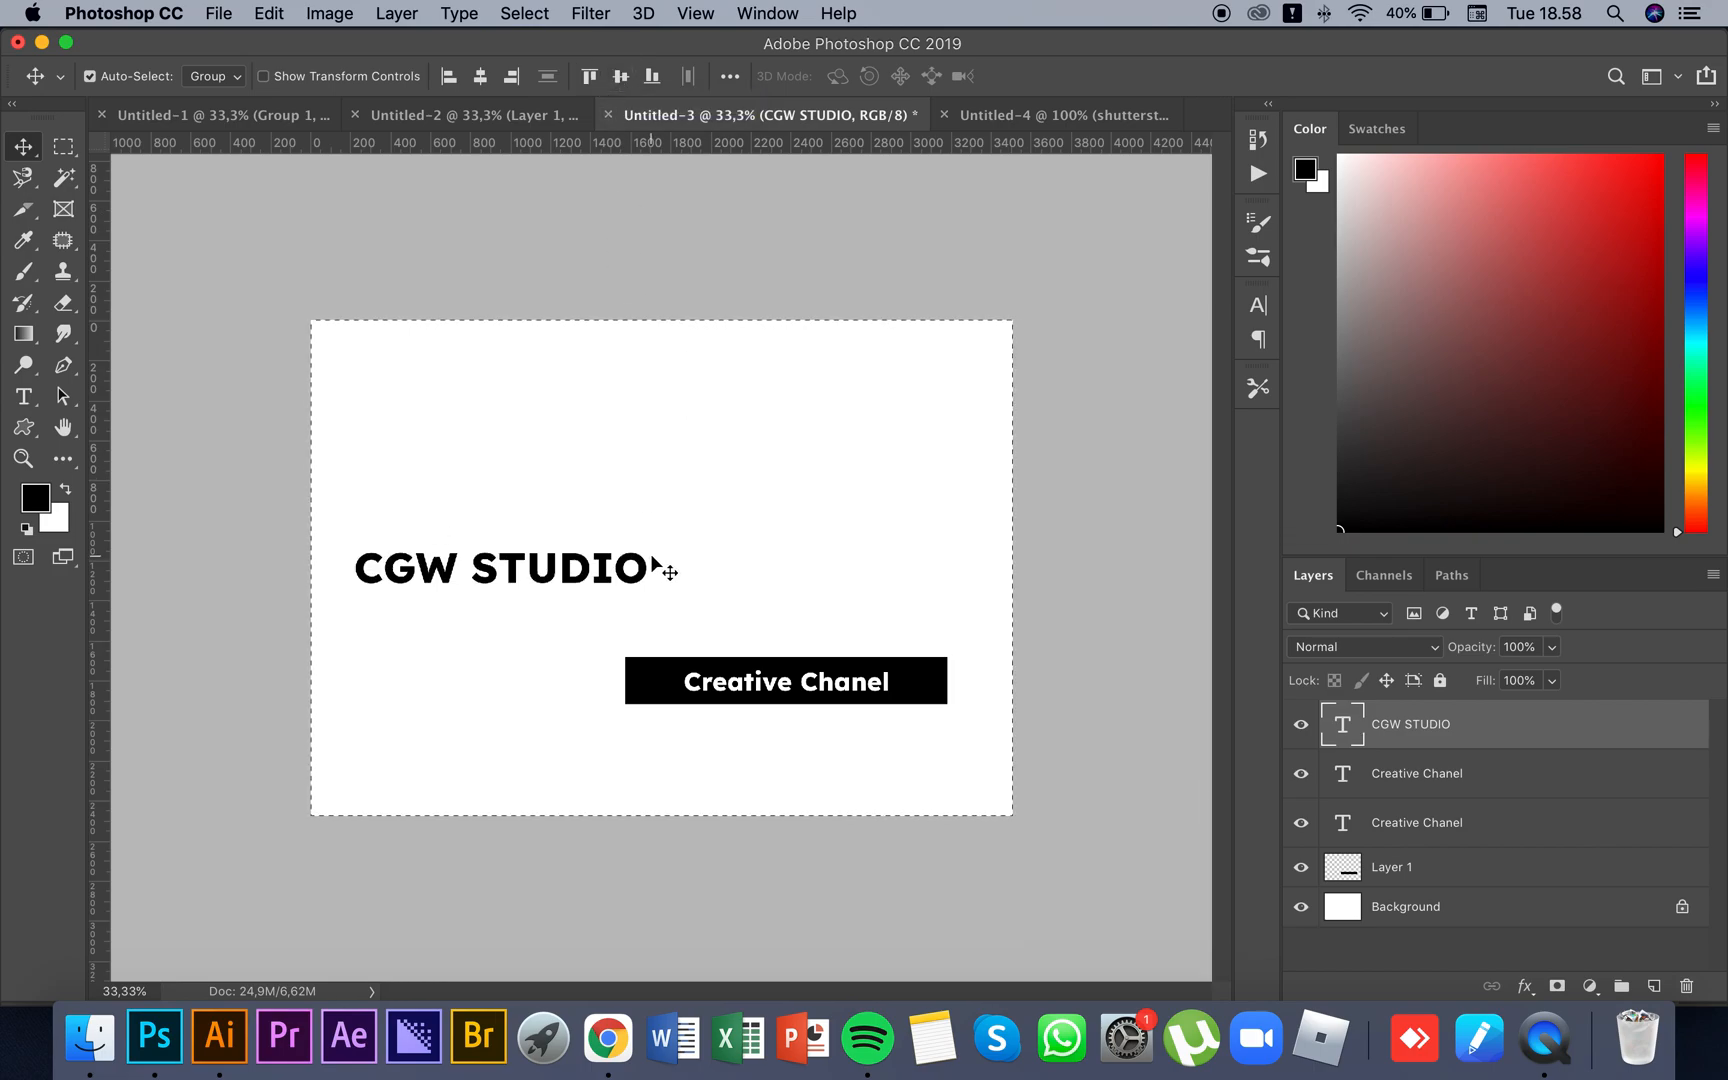
pyautogui.press('super')
pyautogui.press('super+d')
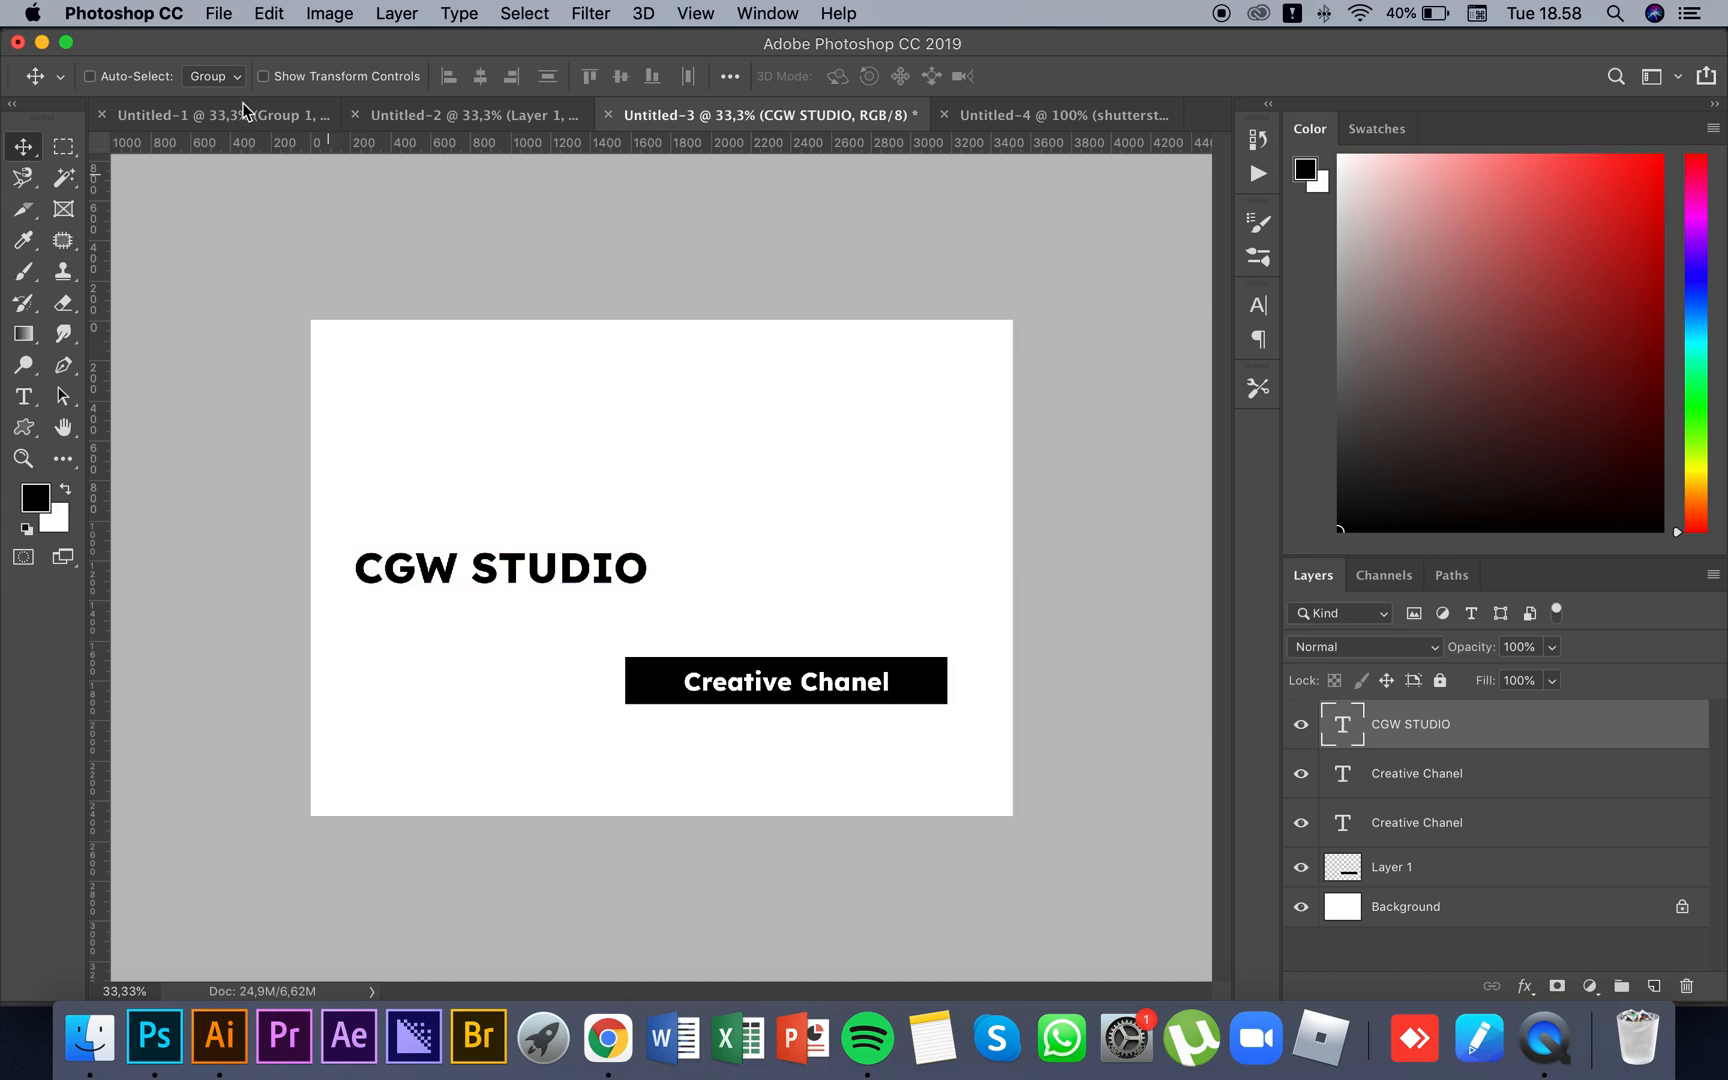
pyautogui.click(276, 13)
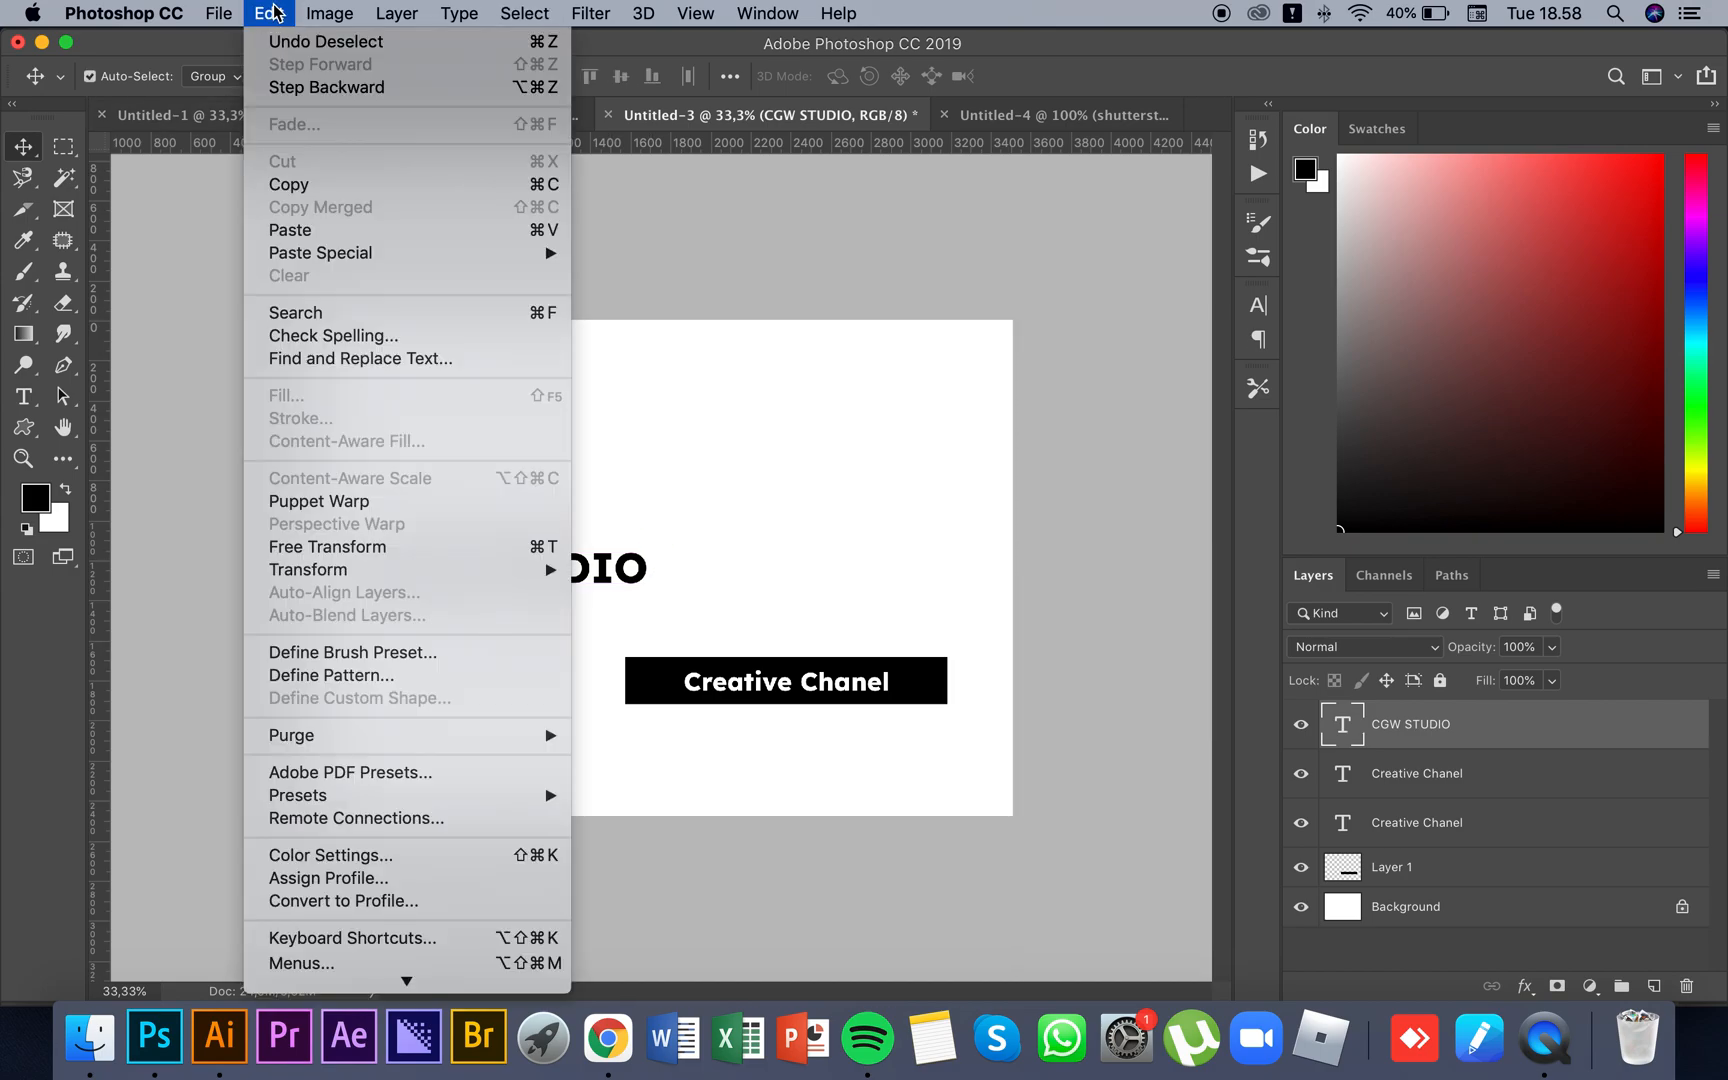
pyautogui.click(305, 22)
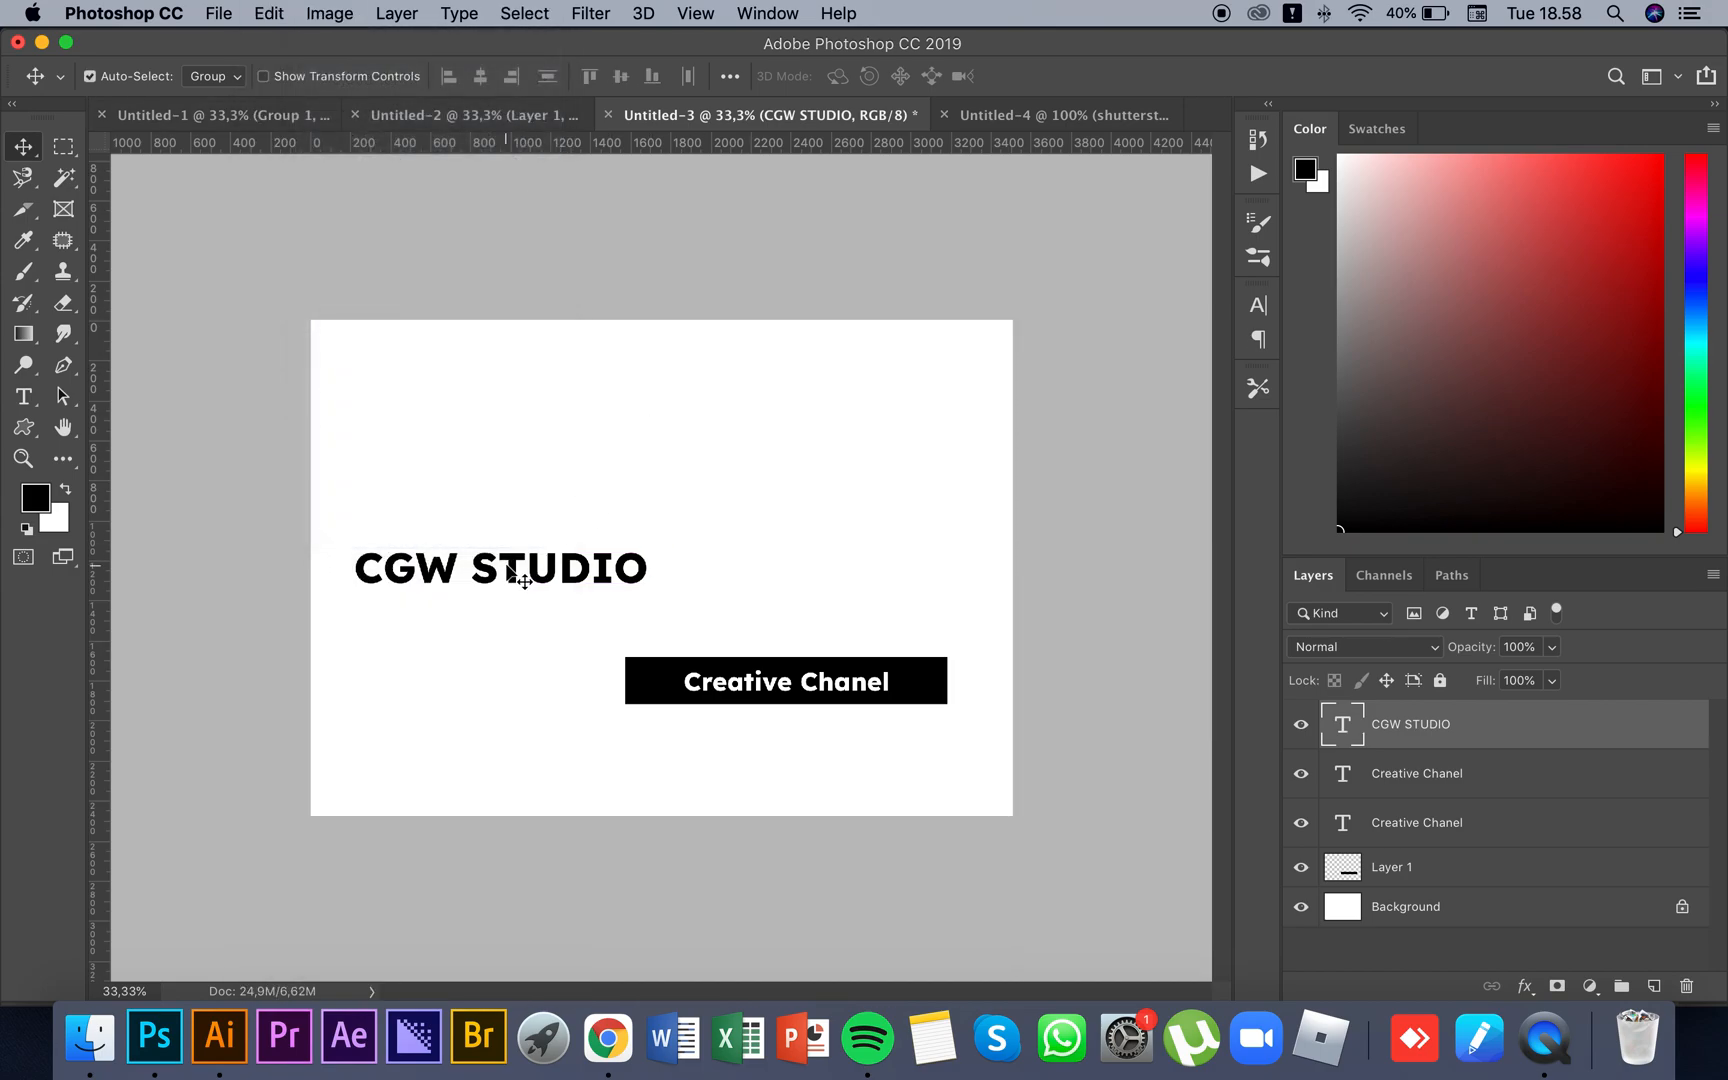
pyautogui.moveTo(530, 578)
pyautogui.mouseDown()
pyautogui.moveTo(482, 571)
pyautogui.moveTo(513, 557)
pyautogui.moveTo(536, 578)
pyautogui.mouseUp()
pyautogui.press('z')
pyautogui.press('v')
# Step: Select the black bar together with its Creative Chanel text, and clear the layer selection
pyautogui.click(640, 668)
pyautogui.moveTo(657, 668)
pyautogui.mouseDown()
pyautogui.moveTo(597, 622)
pyautogui.moveTo(374, 598)
pyautogui.moveTo(563, 652)
pyautogui.moveTo(647, 640)
pyautogui.mouseUp()
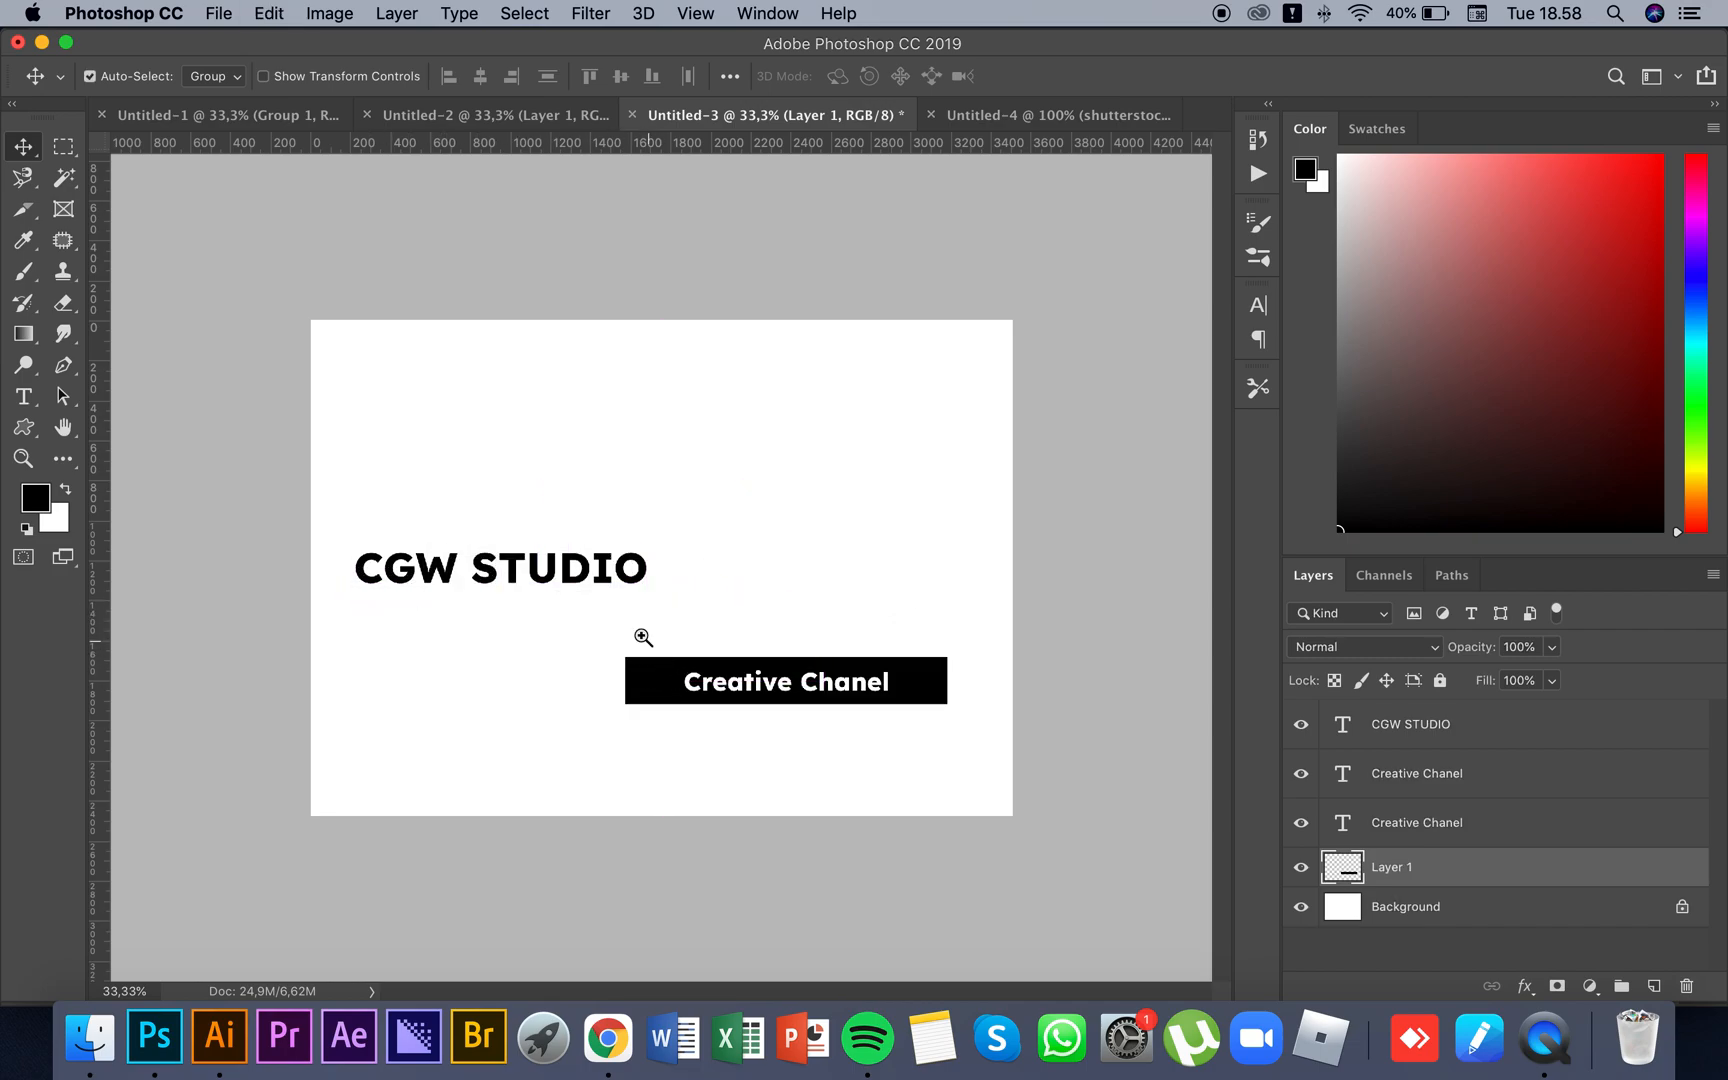
pyautogui.keyDown('super'); pyautogui.click(656, 636); pyautogui.keyUp('super')
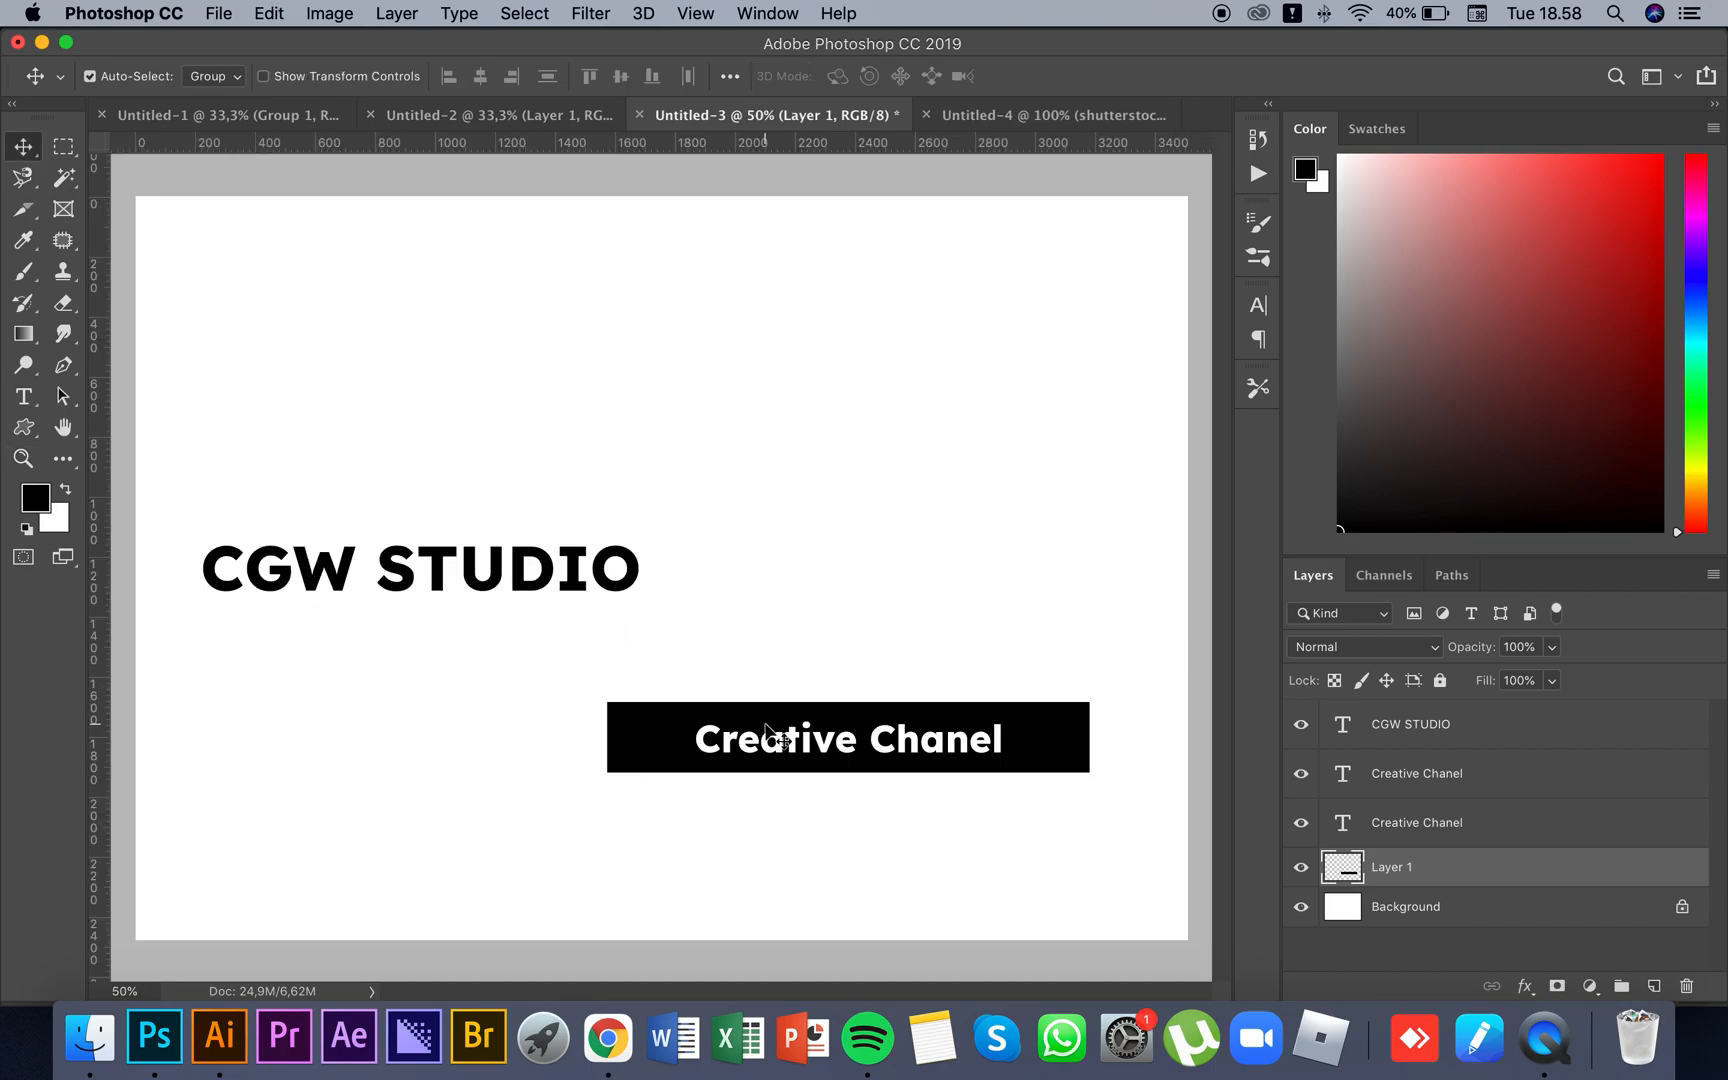
pyautogui.click(745, 748)
pyautogui.keyDown('shift'); pyautogui.click(658, 735); pyautogui.keyUp('shift')
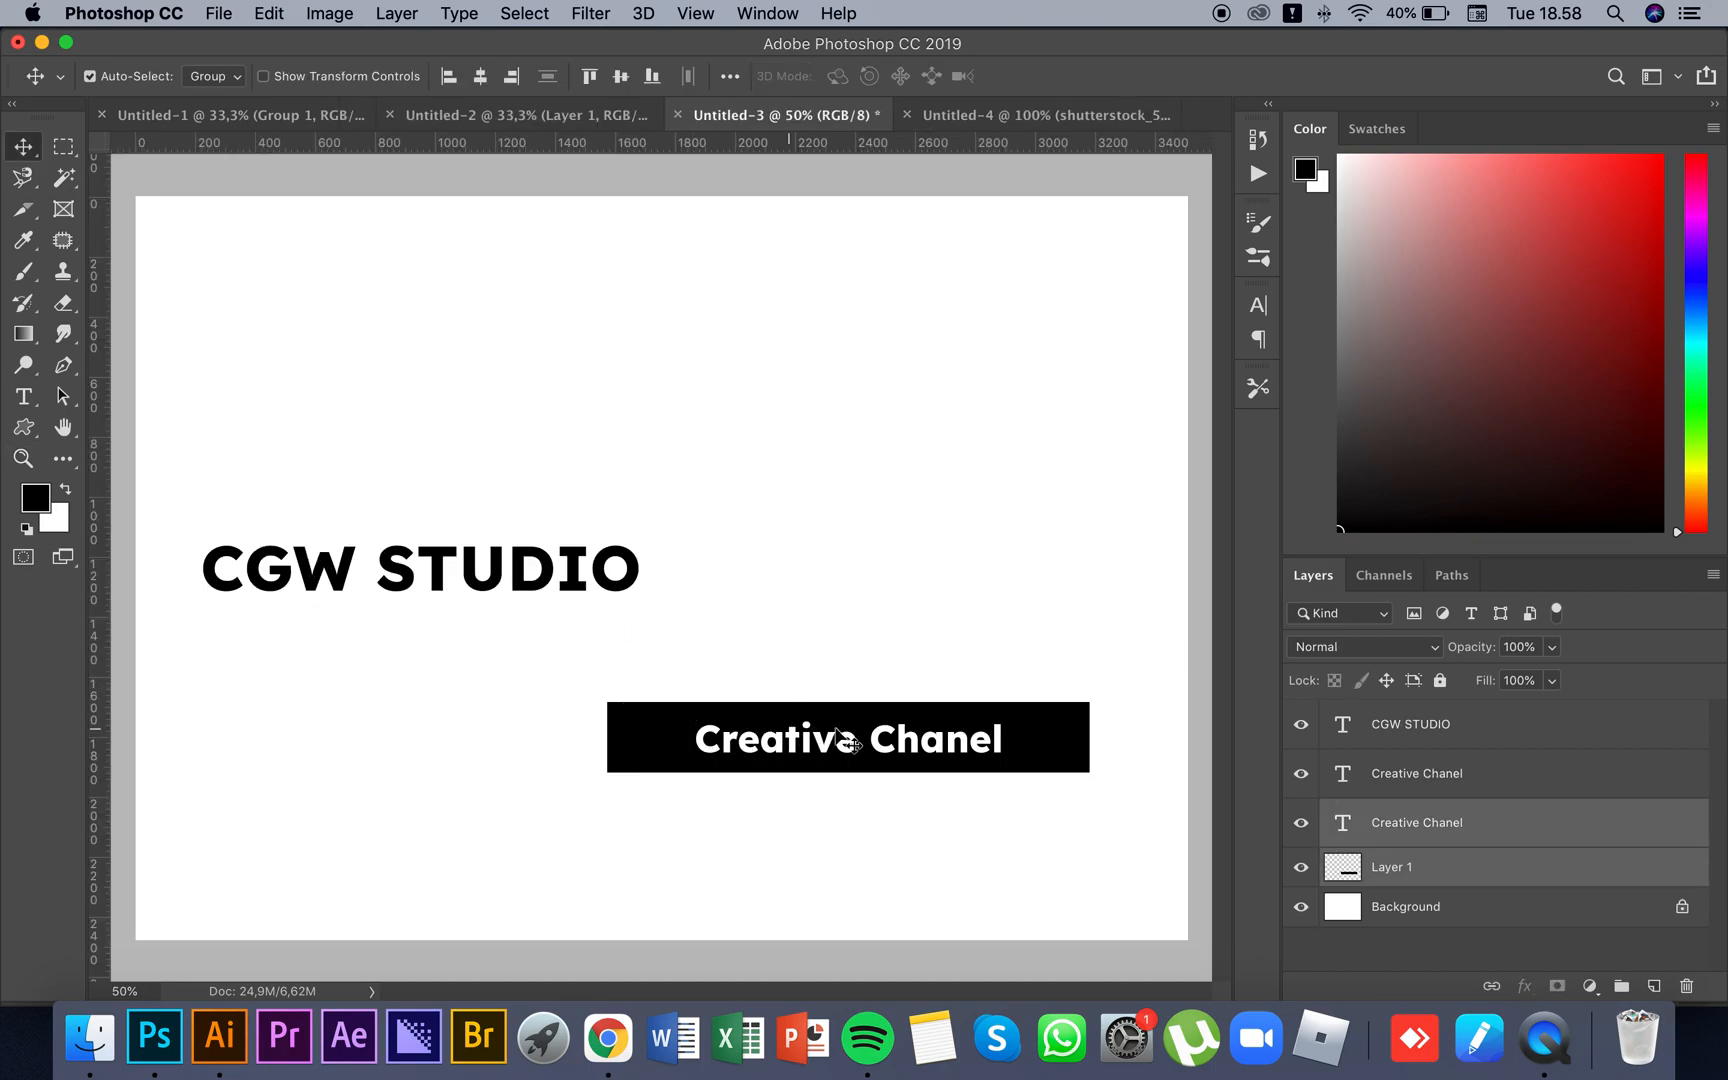
pyautogui.click(837, 690)
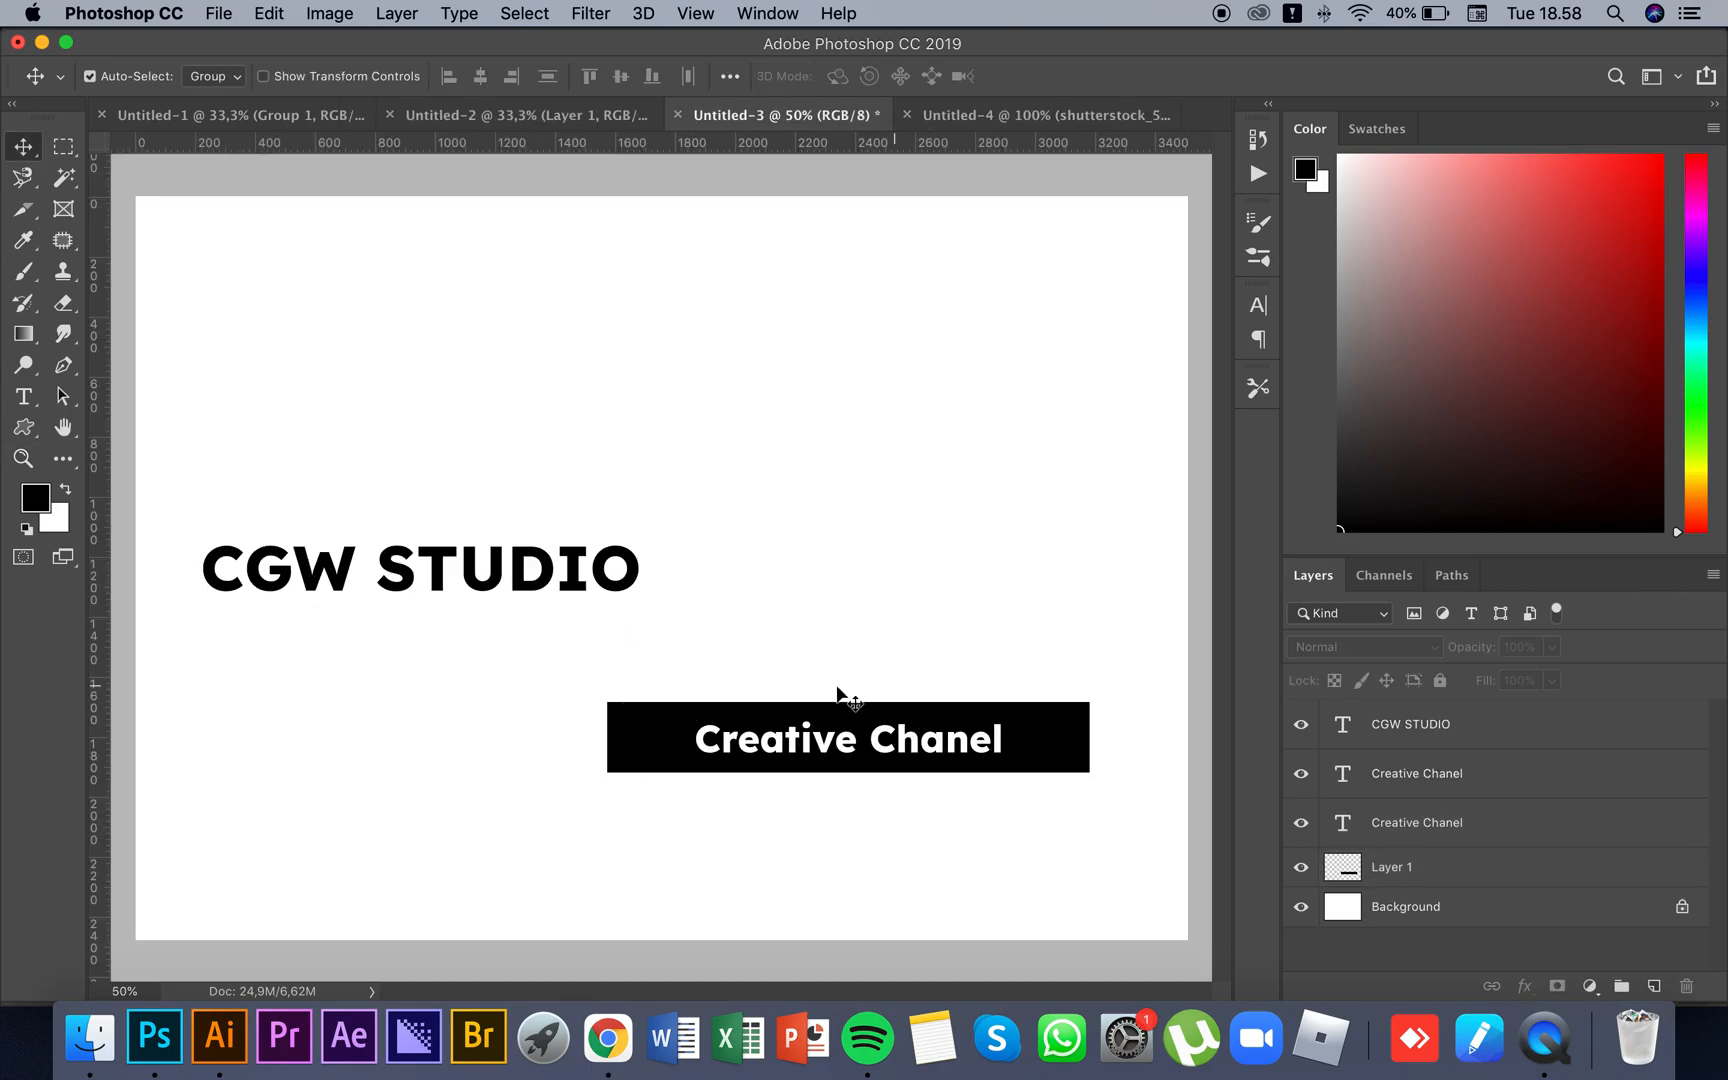
# Step: Try moving the black bar on its own beneath the CGW STUDIO title, and undo the move
pyautogui.click(672, 727)
pyautogui.moveTo(641, 732); pyautogui.dragTo(234, 640)
pyautogui.press('super+z')
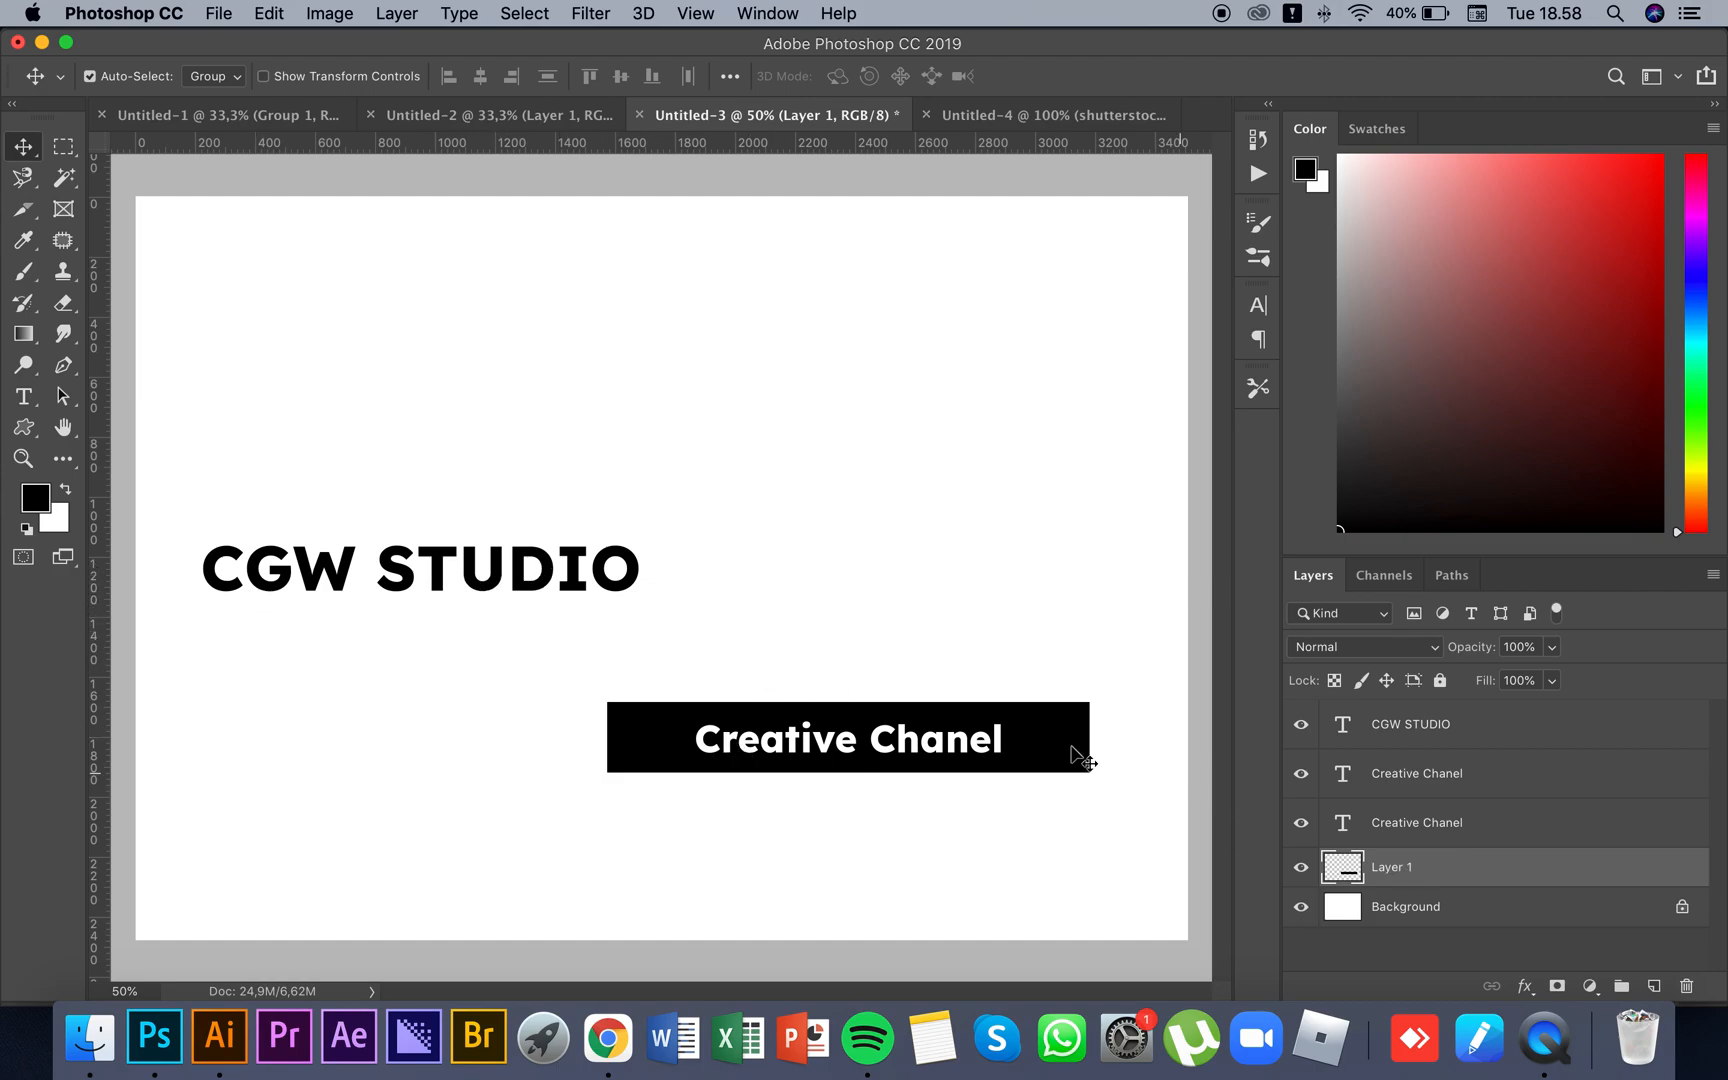
# Step: Select the black bar's layer and the CGW STUDIO title layer together
pyautogui.click(657, 724)
pyautogui.click(1408, 737)
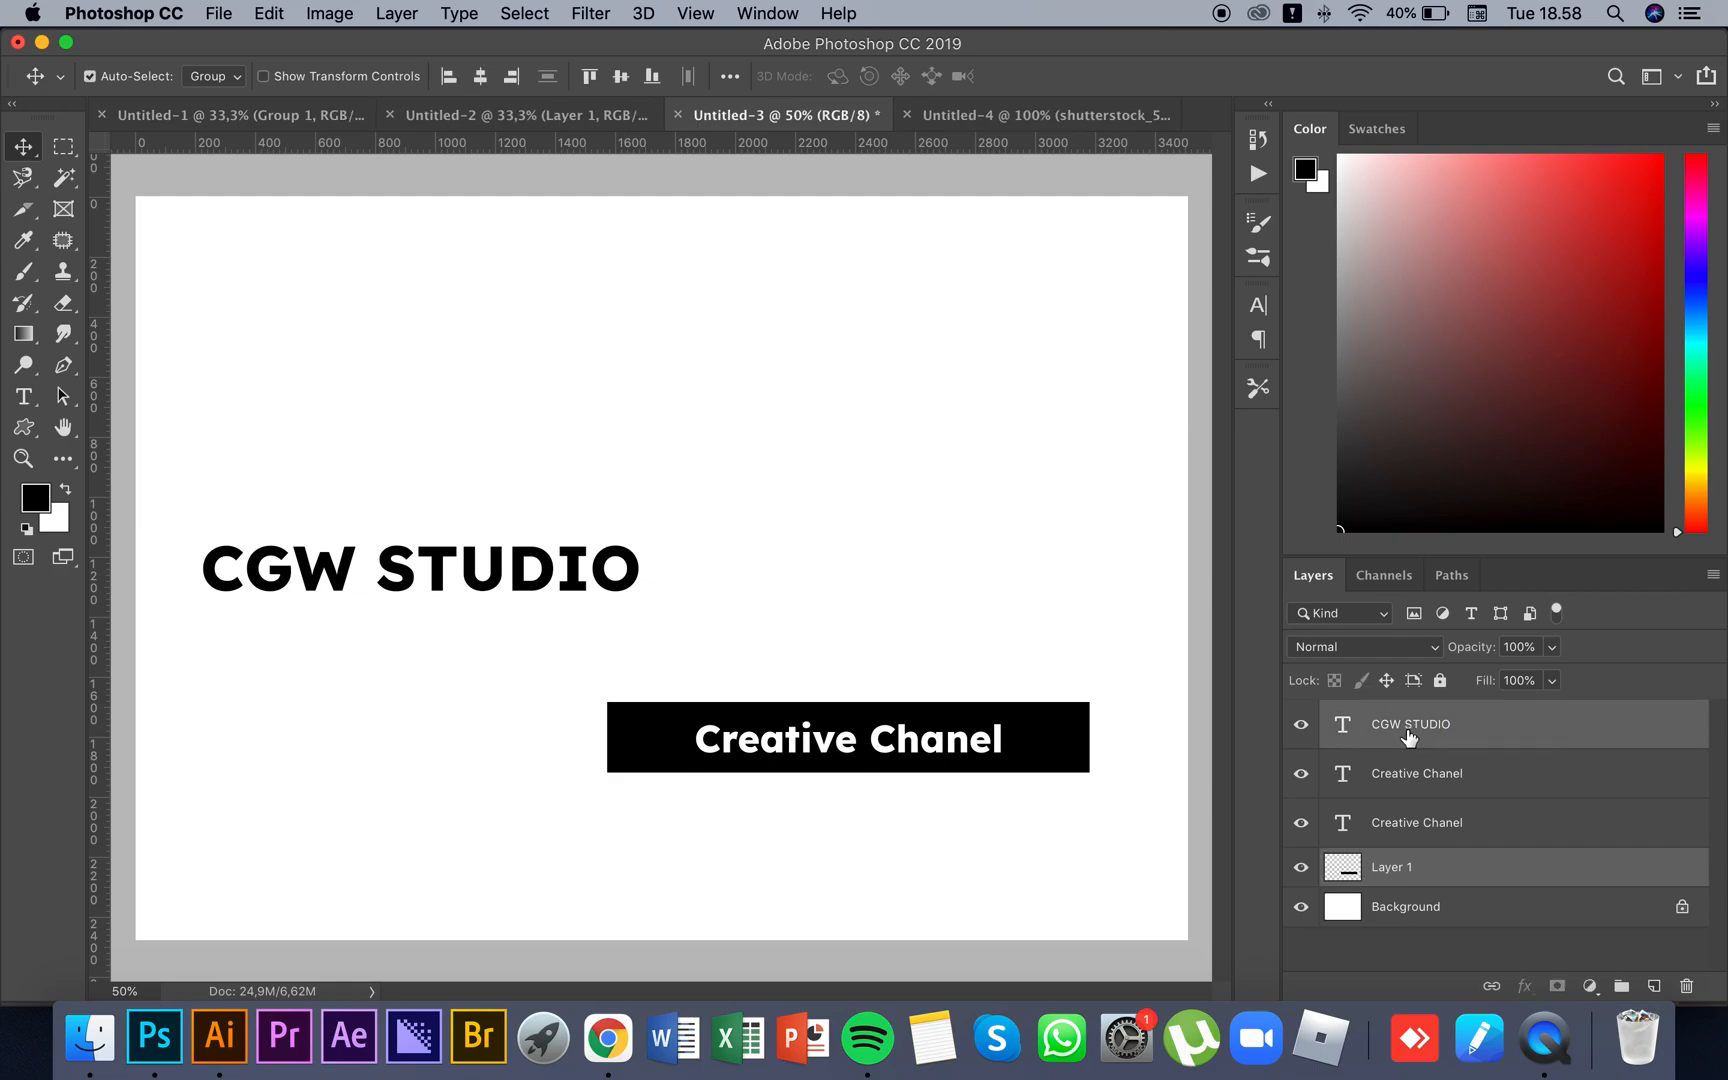
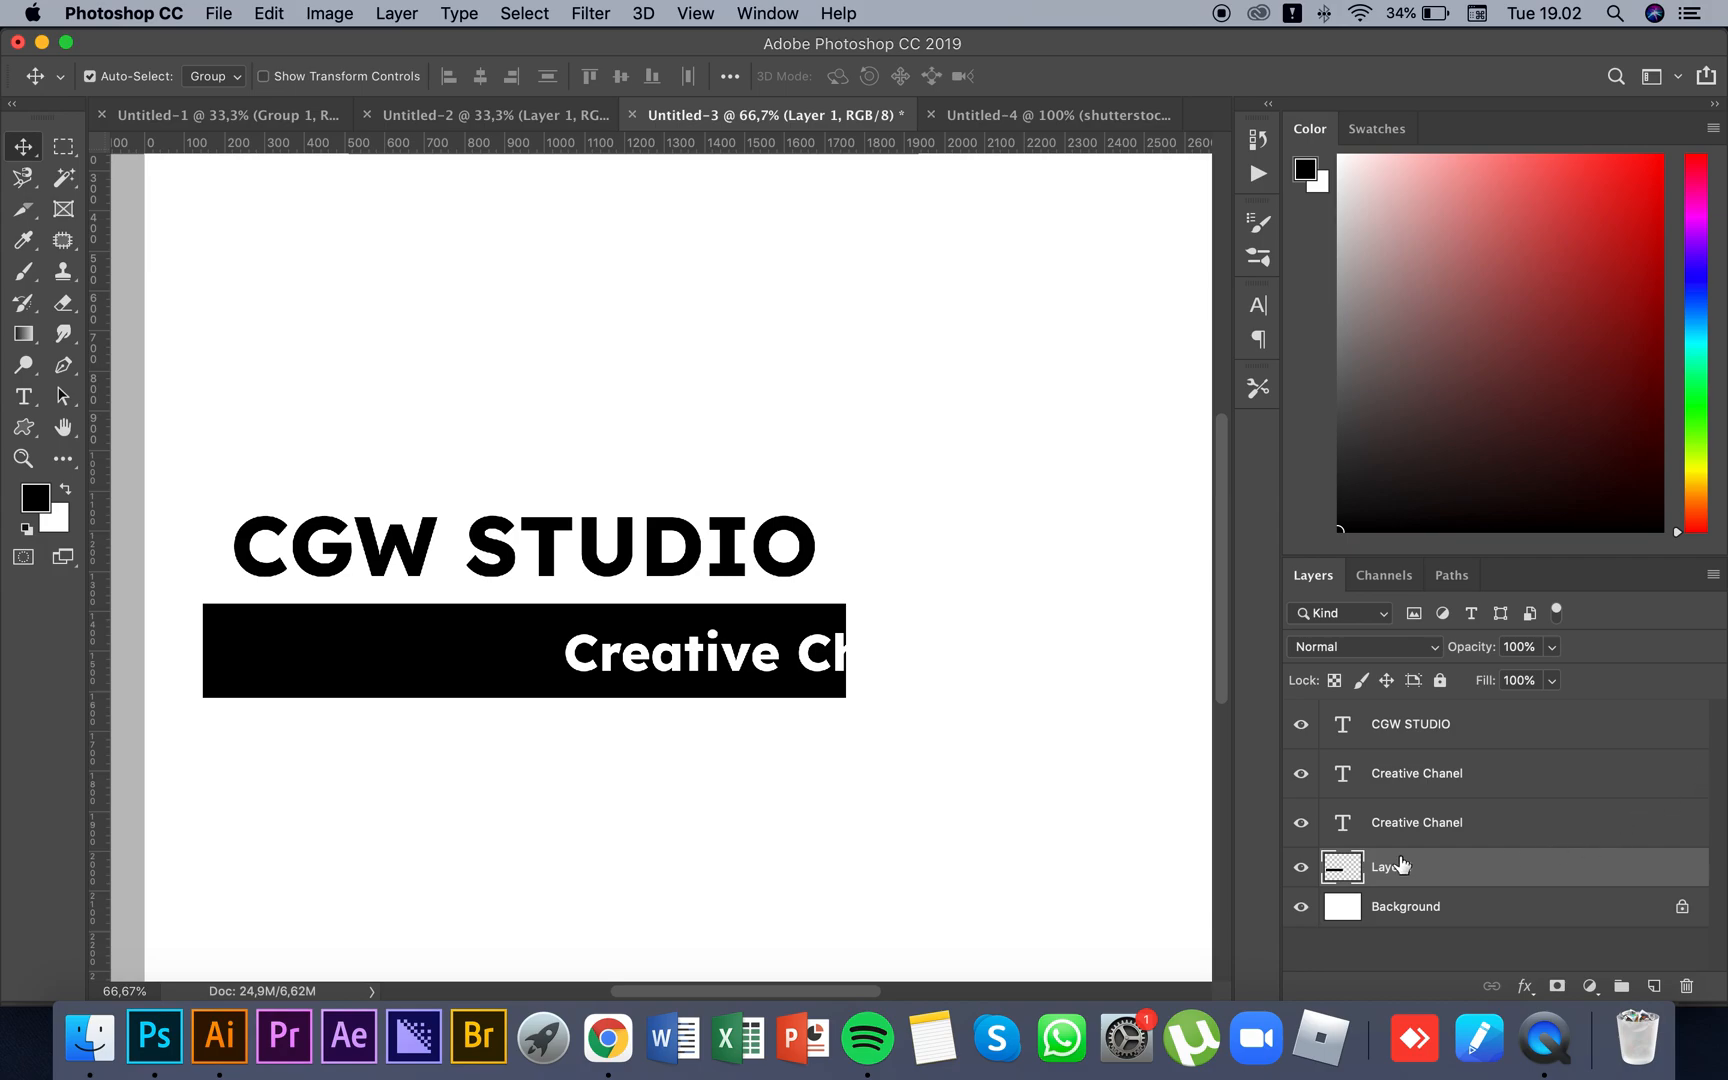
# Step: Select the black bar's outline, centre the Creative Chanel text horizontally on it, and clear the selection
pyautogui.press('super')
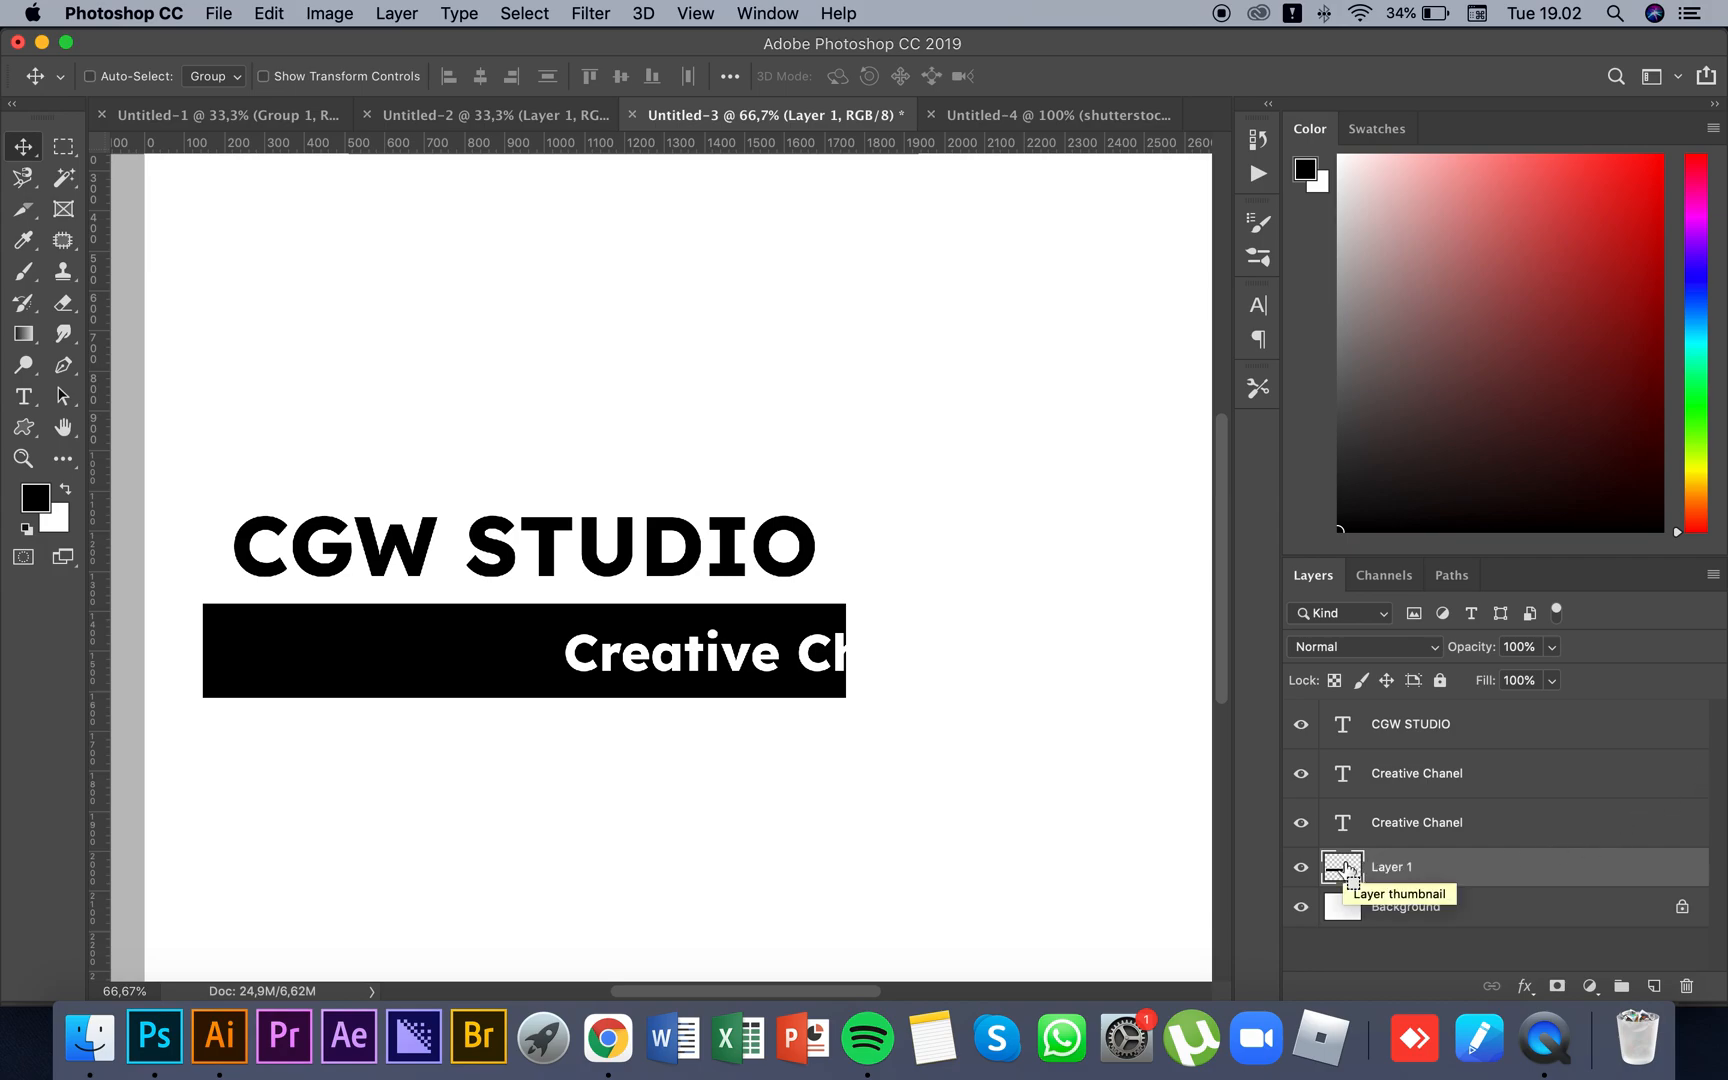
pyautogui.keyDown('super'); pyautogui.click(1357, 871); pyautogui.keyUp('super')
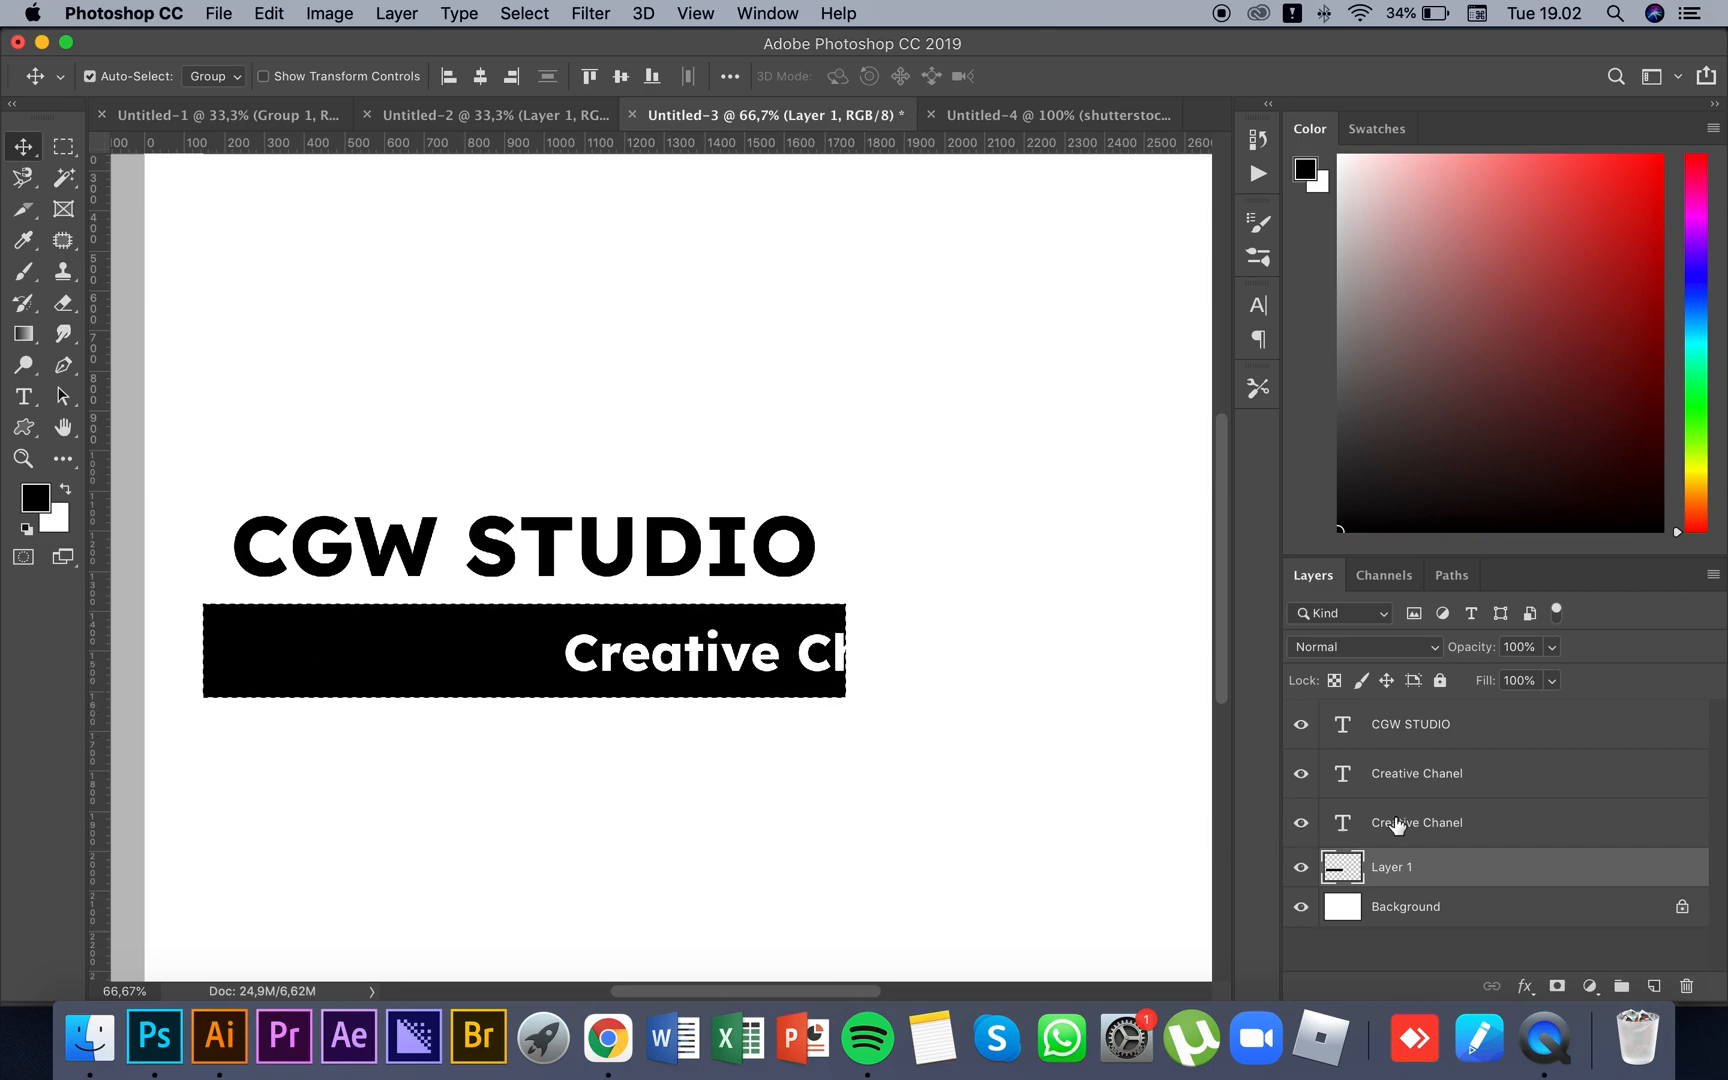
pyautogui.click(1500, 824)
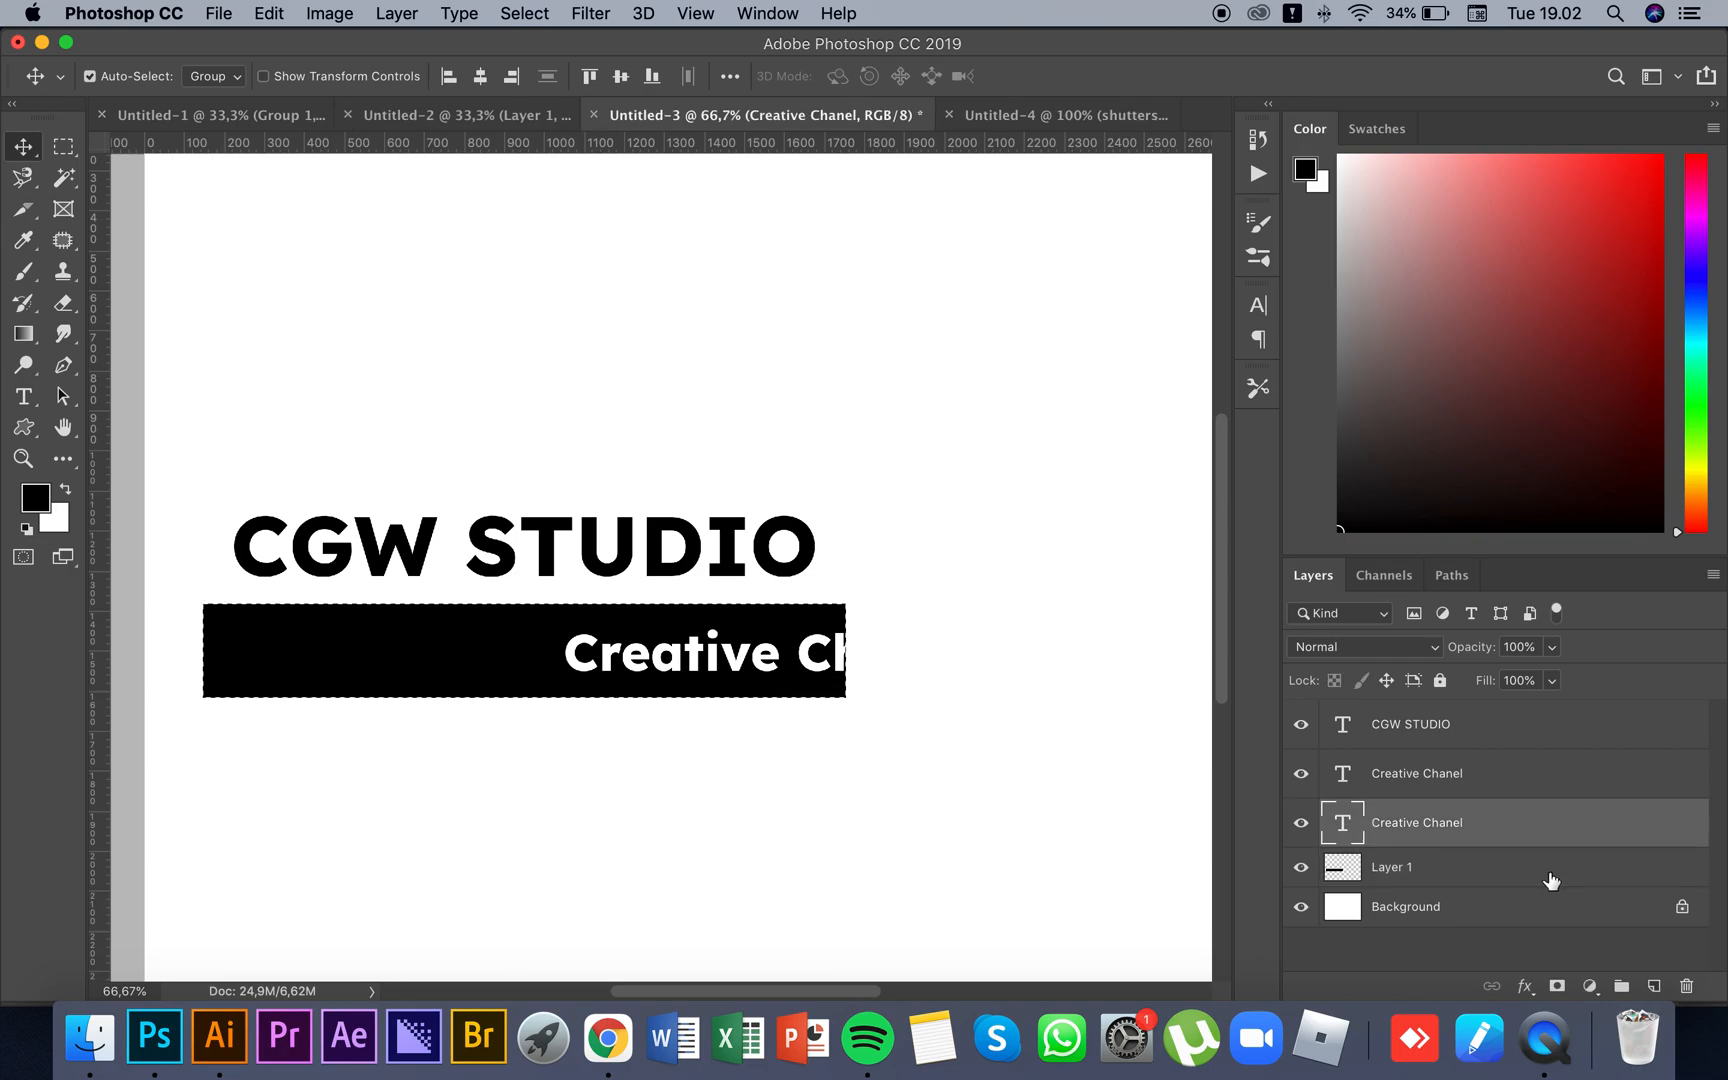
pyautogui.click(480, 76)
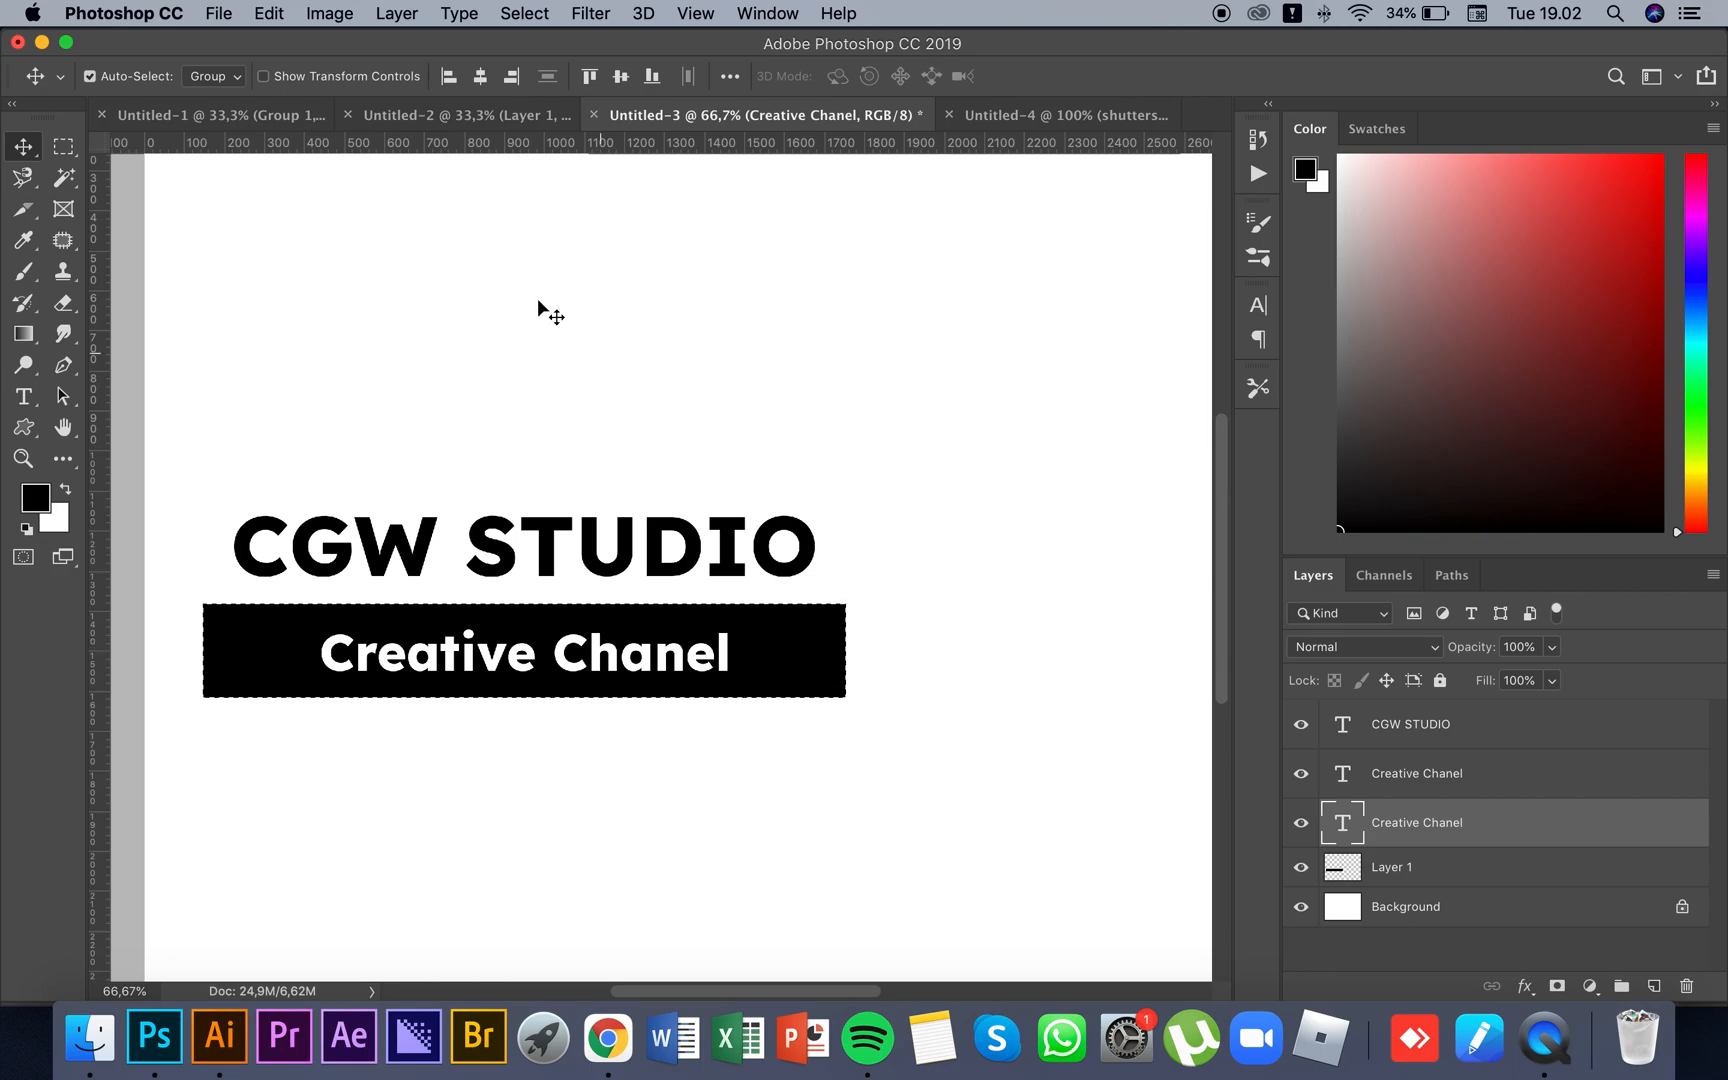
pyautogui.click(270, 13)
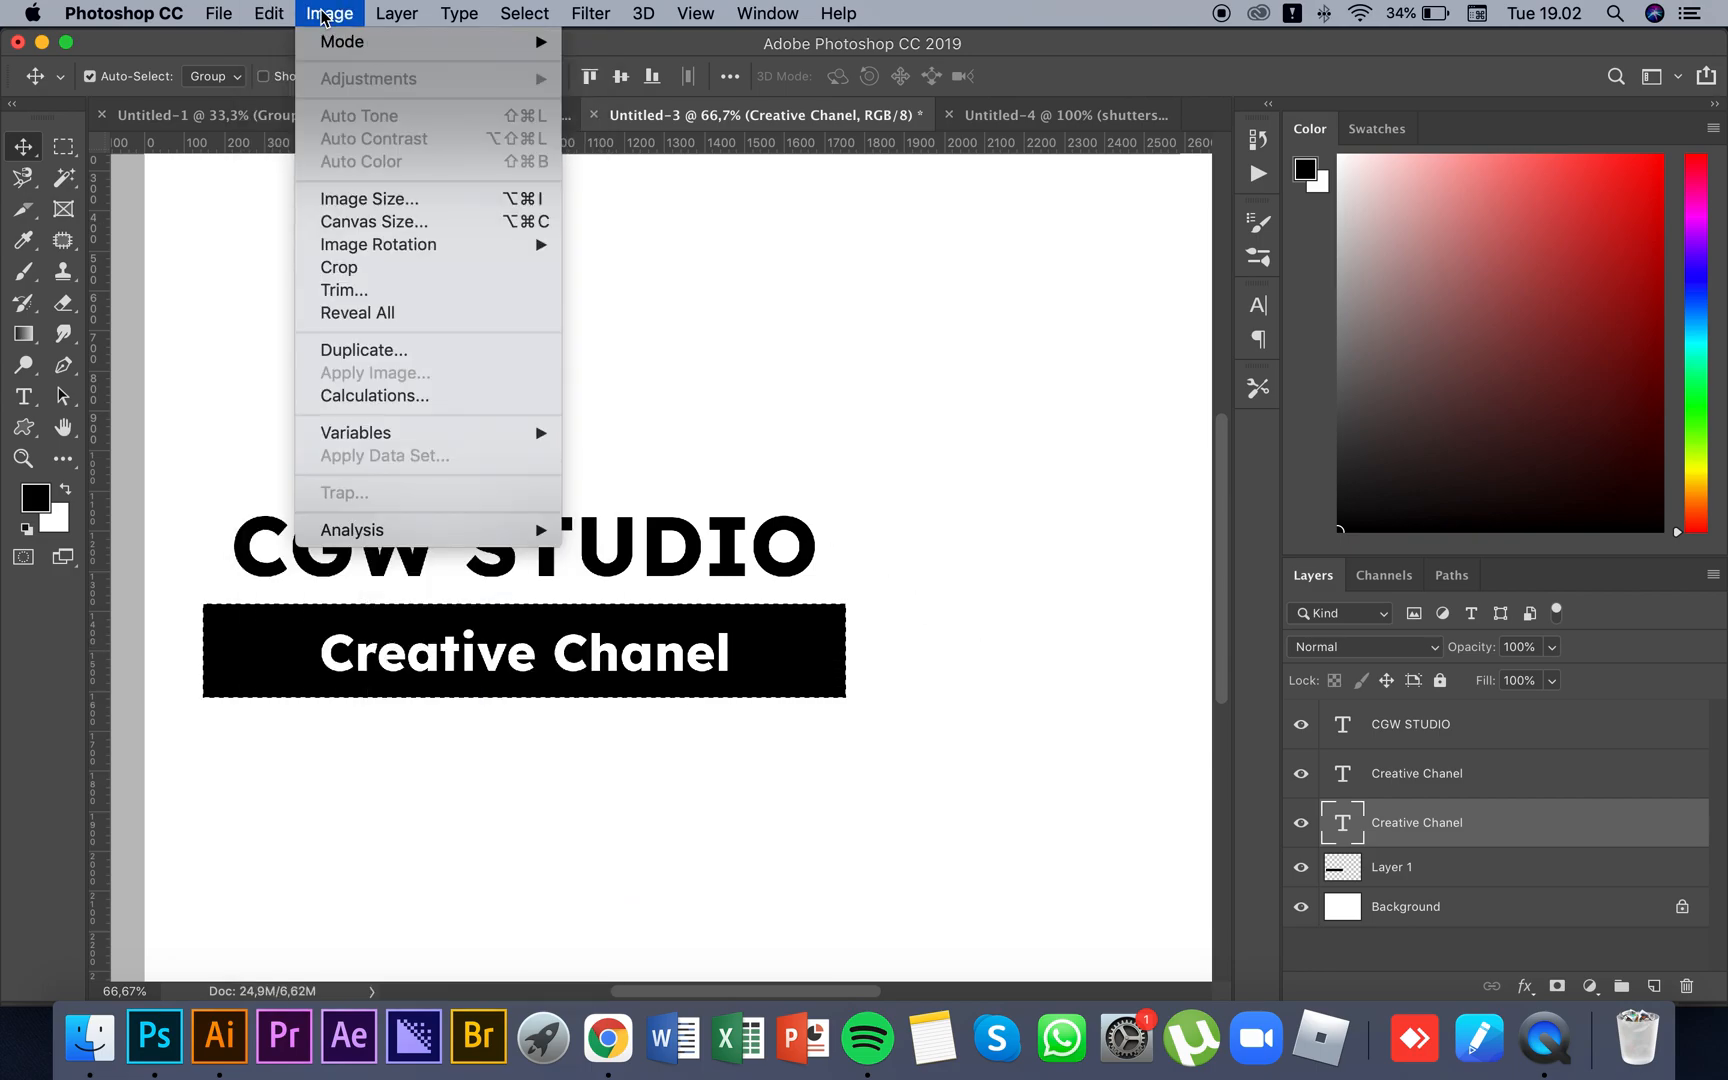
pyautogui.moveTo(376, 17)
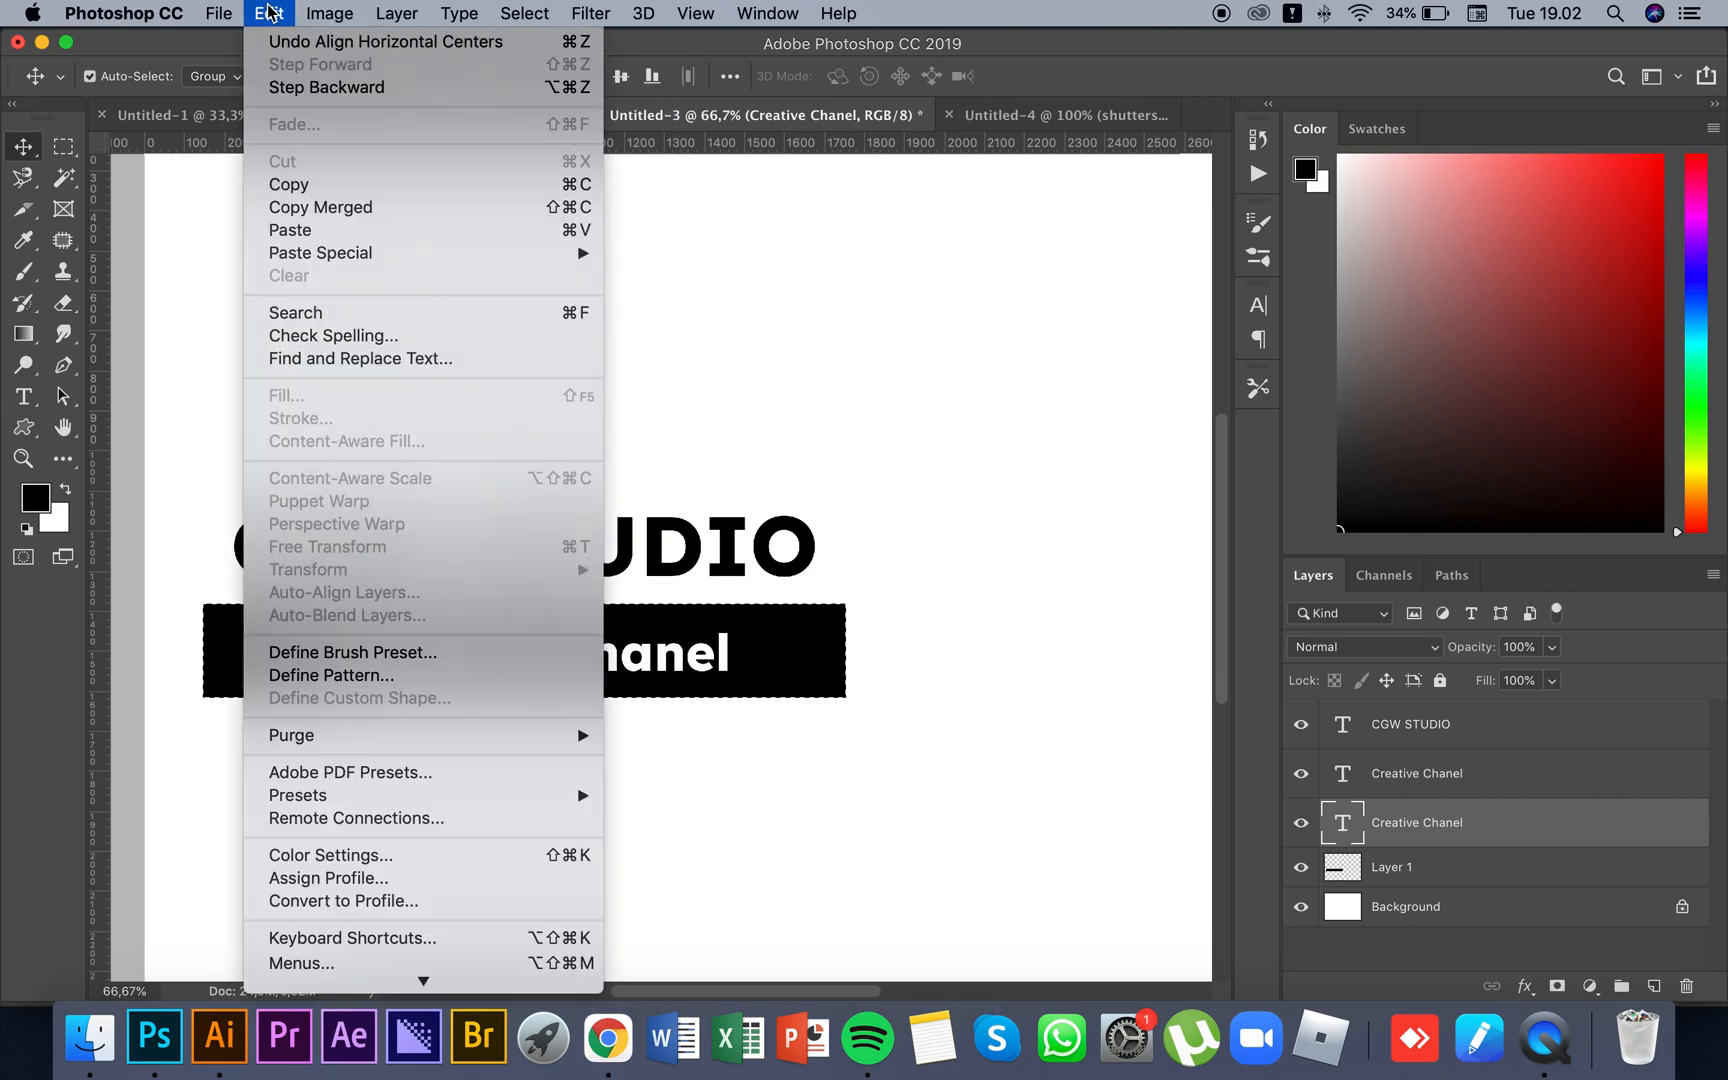
pyautogui.moveTo(537, 13)
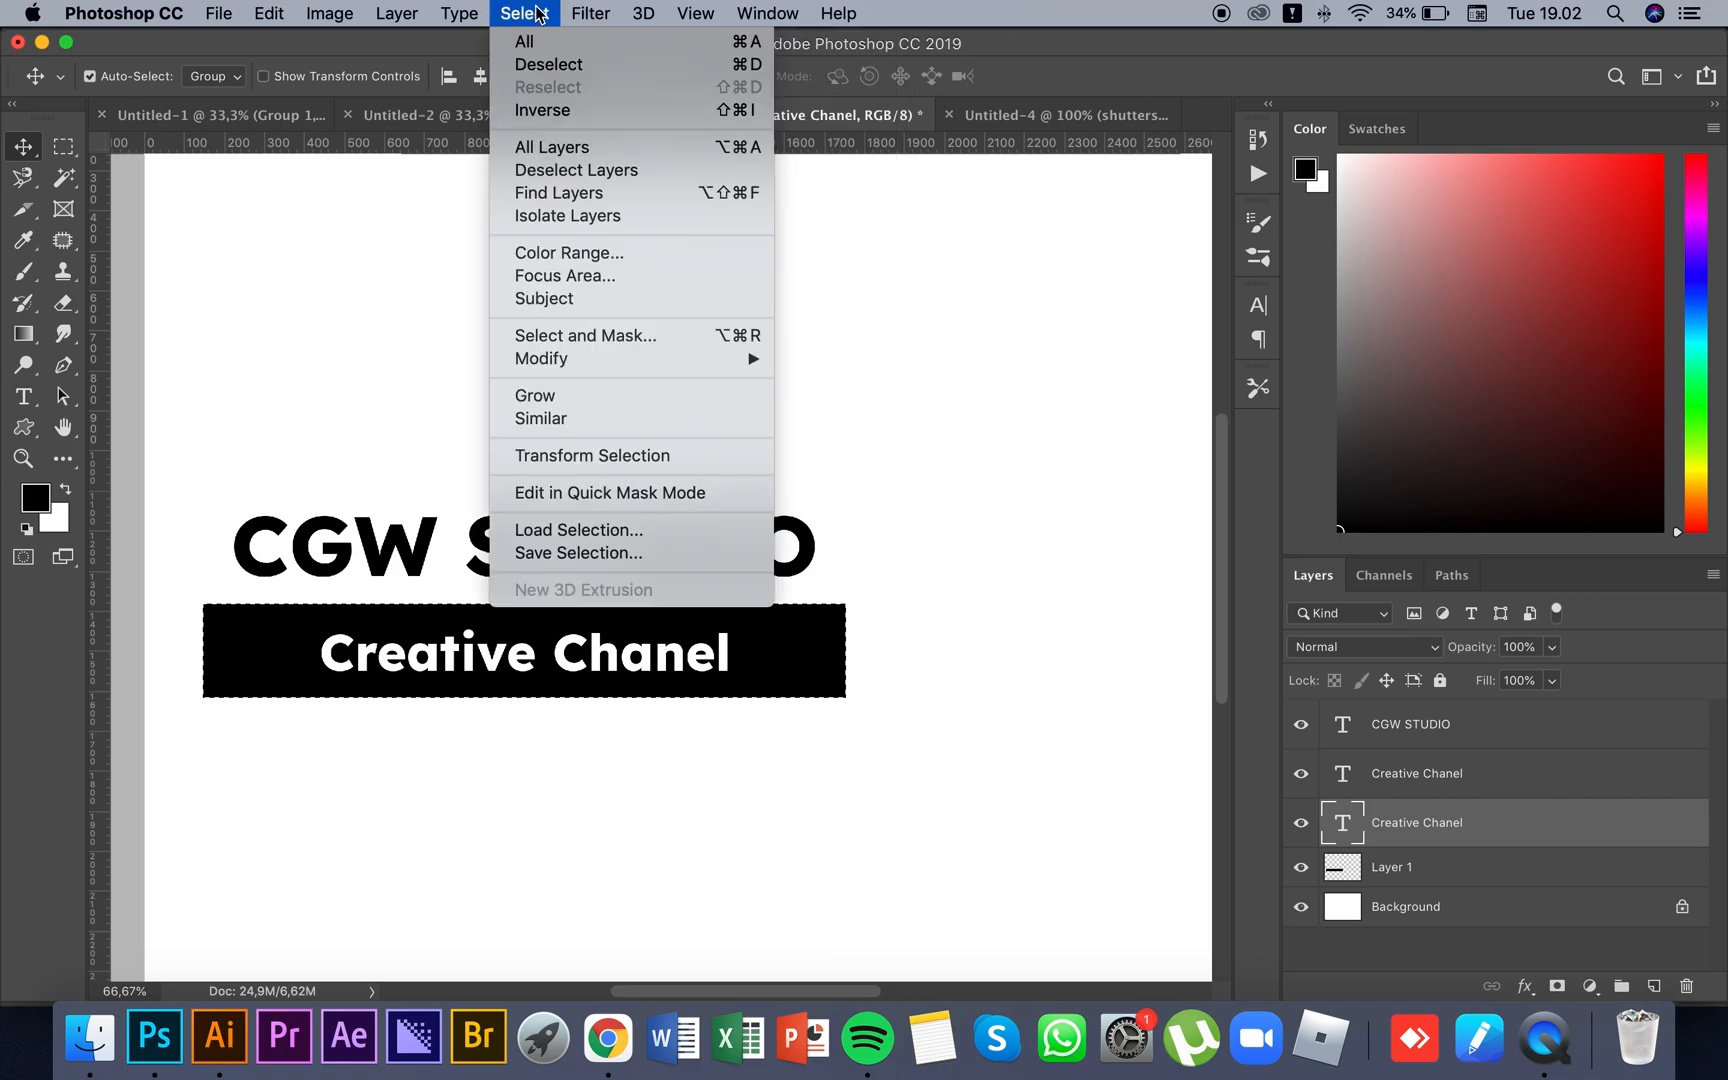
pyautogui.click(845, 435)
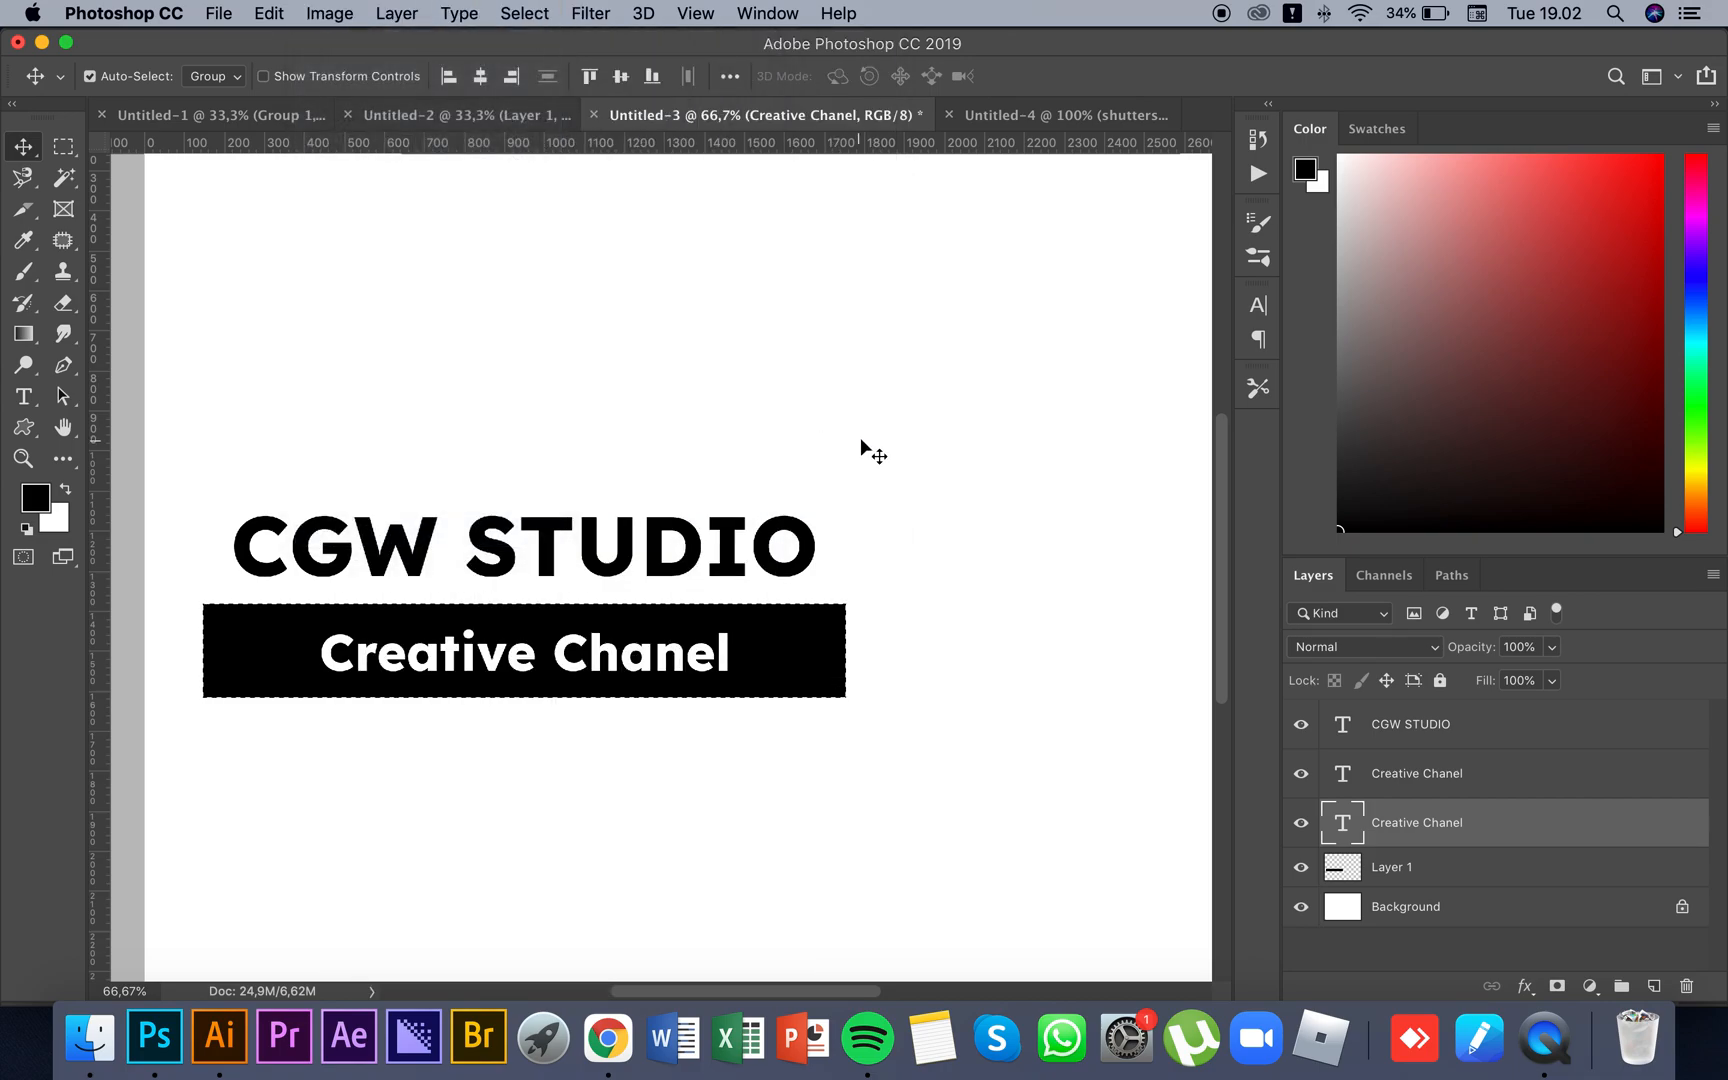
pyautogui.press('super+d')
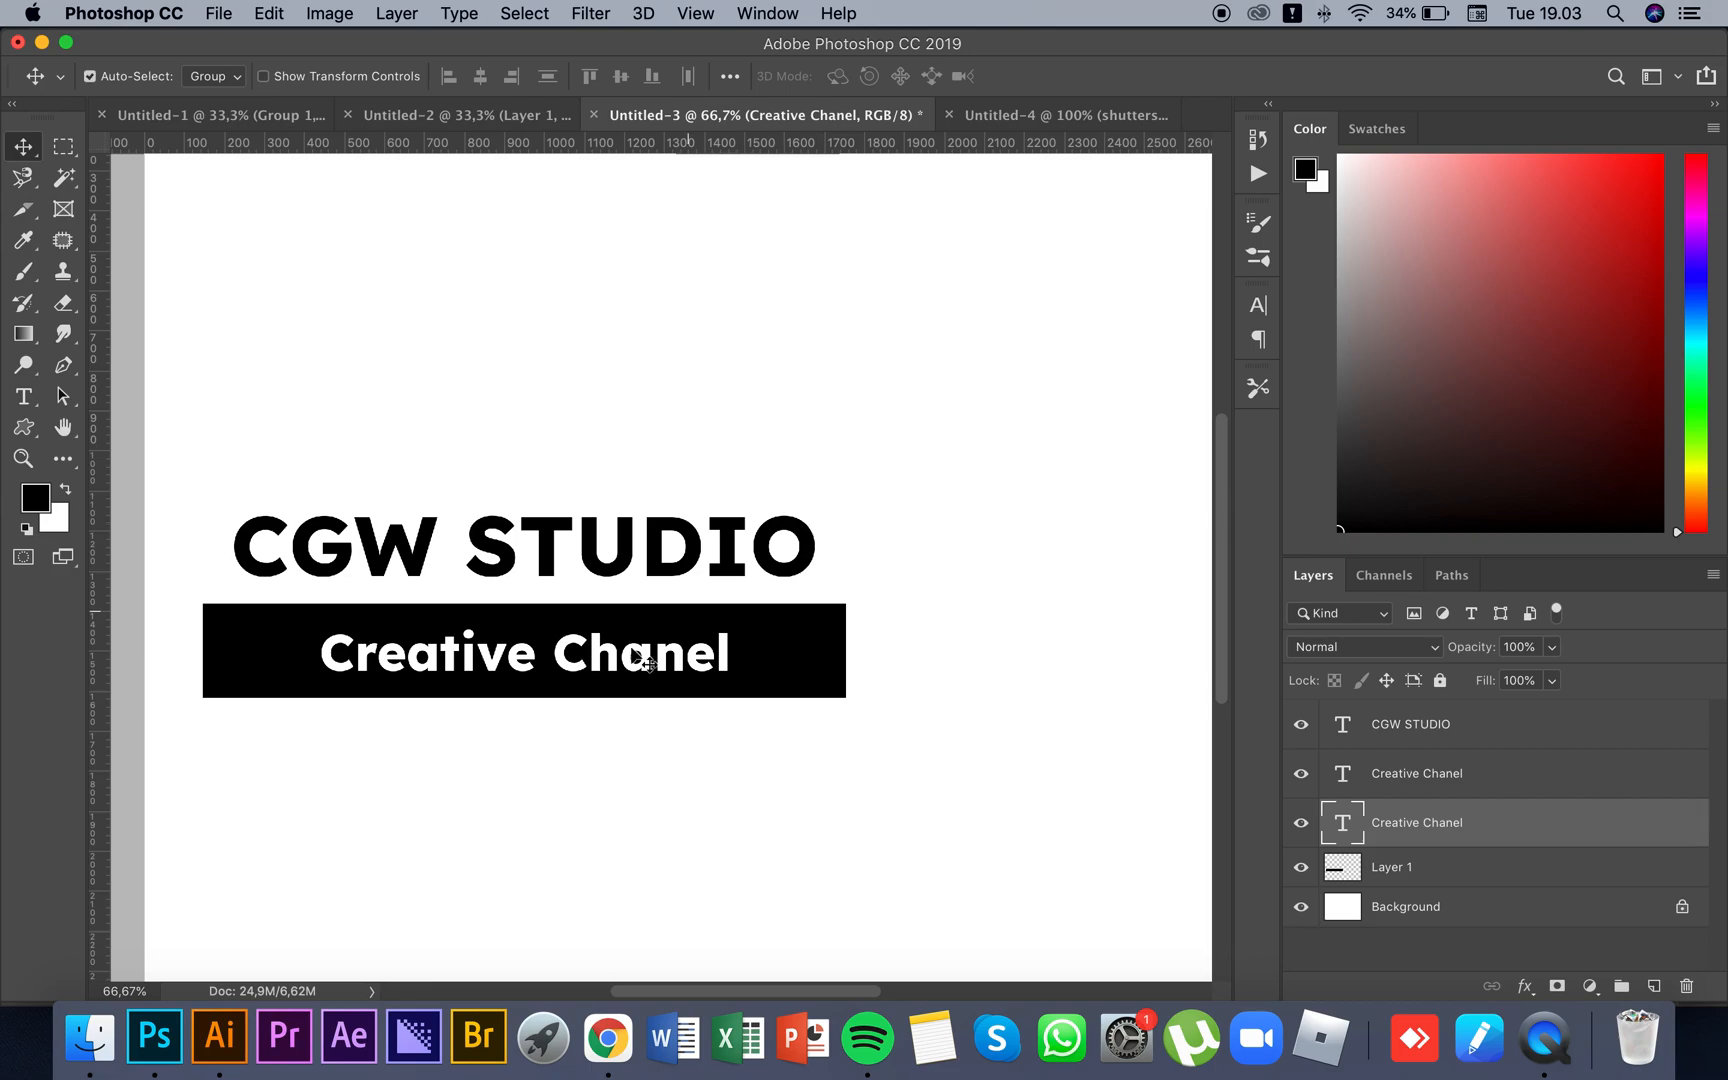
# Step: Delete the duplicate Creative Chanel text layer directly below the CGW STUDIO layer
pyautogui.press('z')
pyautogui.keyDown('alt'); pyautogui.click(705, 528); pyautogui.keyUp('alt')
pyautogui.keyDown('alt'); pyautogui.click(705, 530); pyautogui.keyUp('alt')
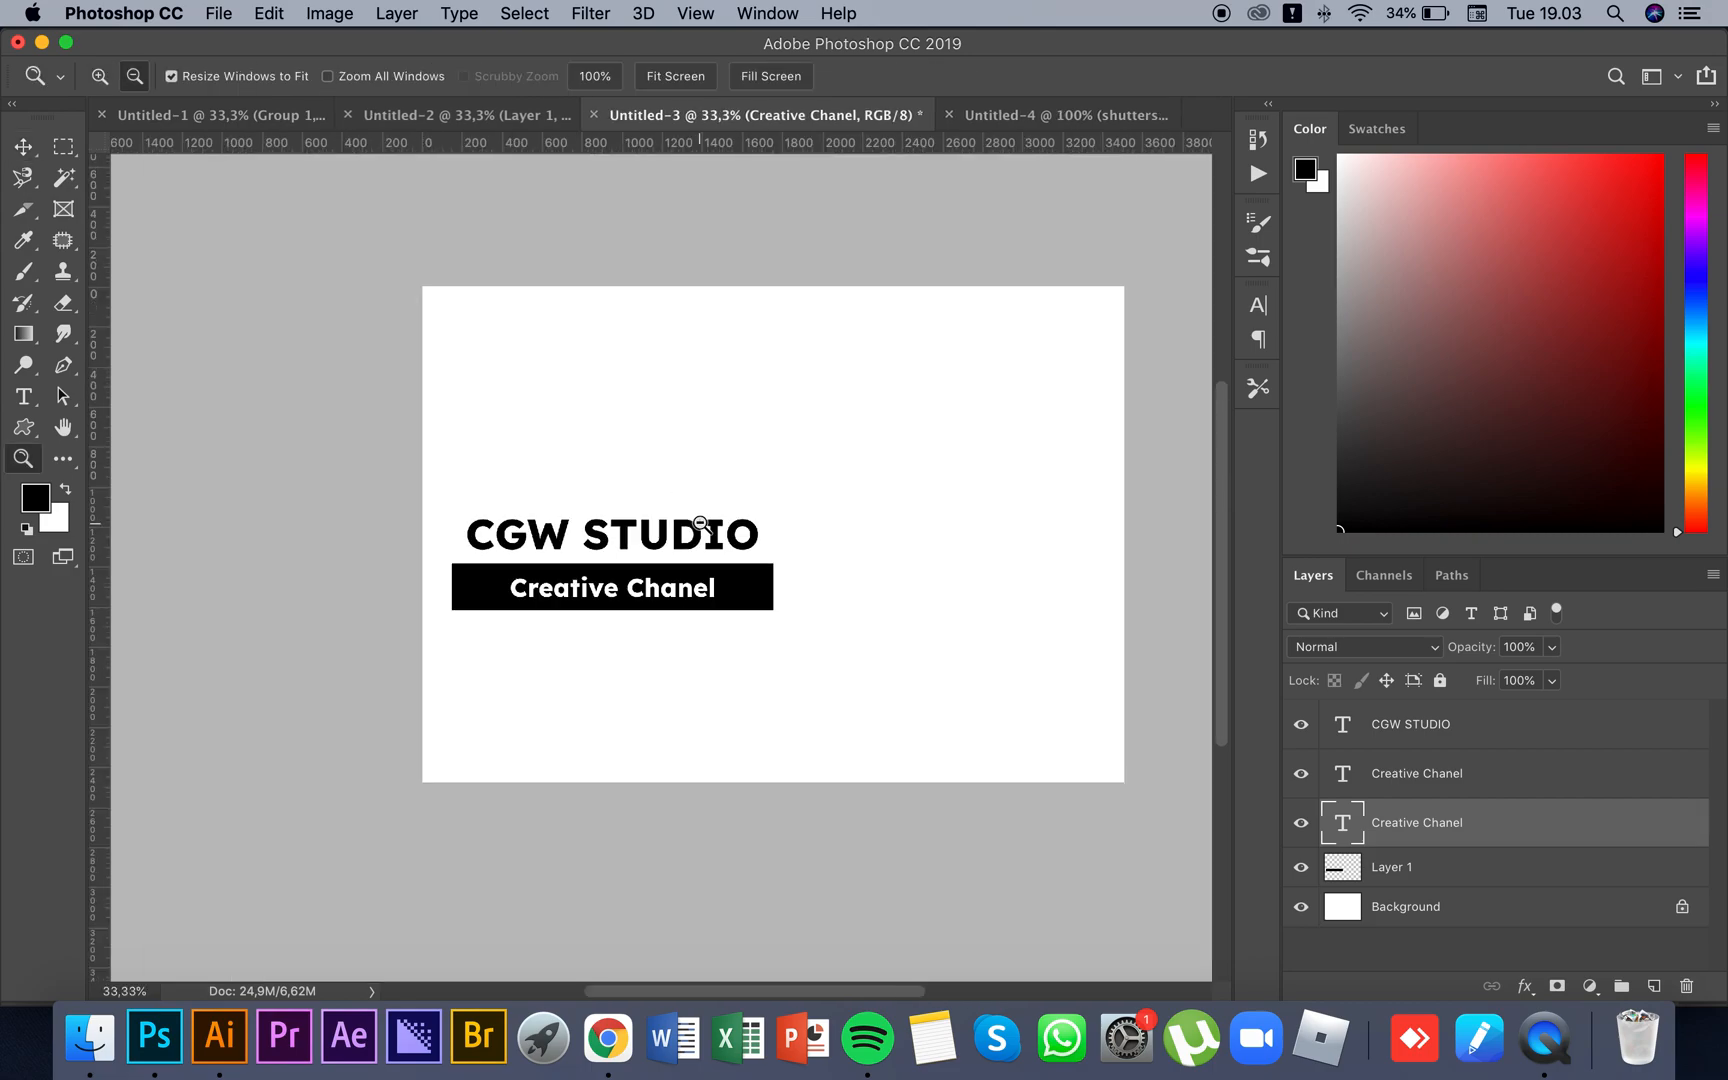
pyautogui.hscroll(2, 705, 537)
pyautogui.press('v')
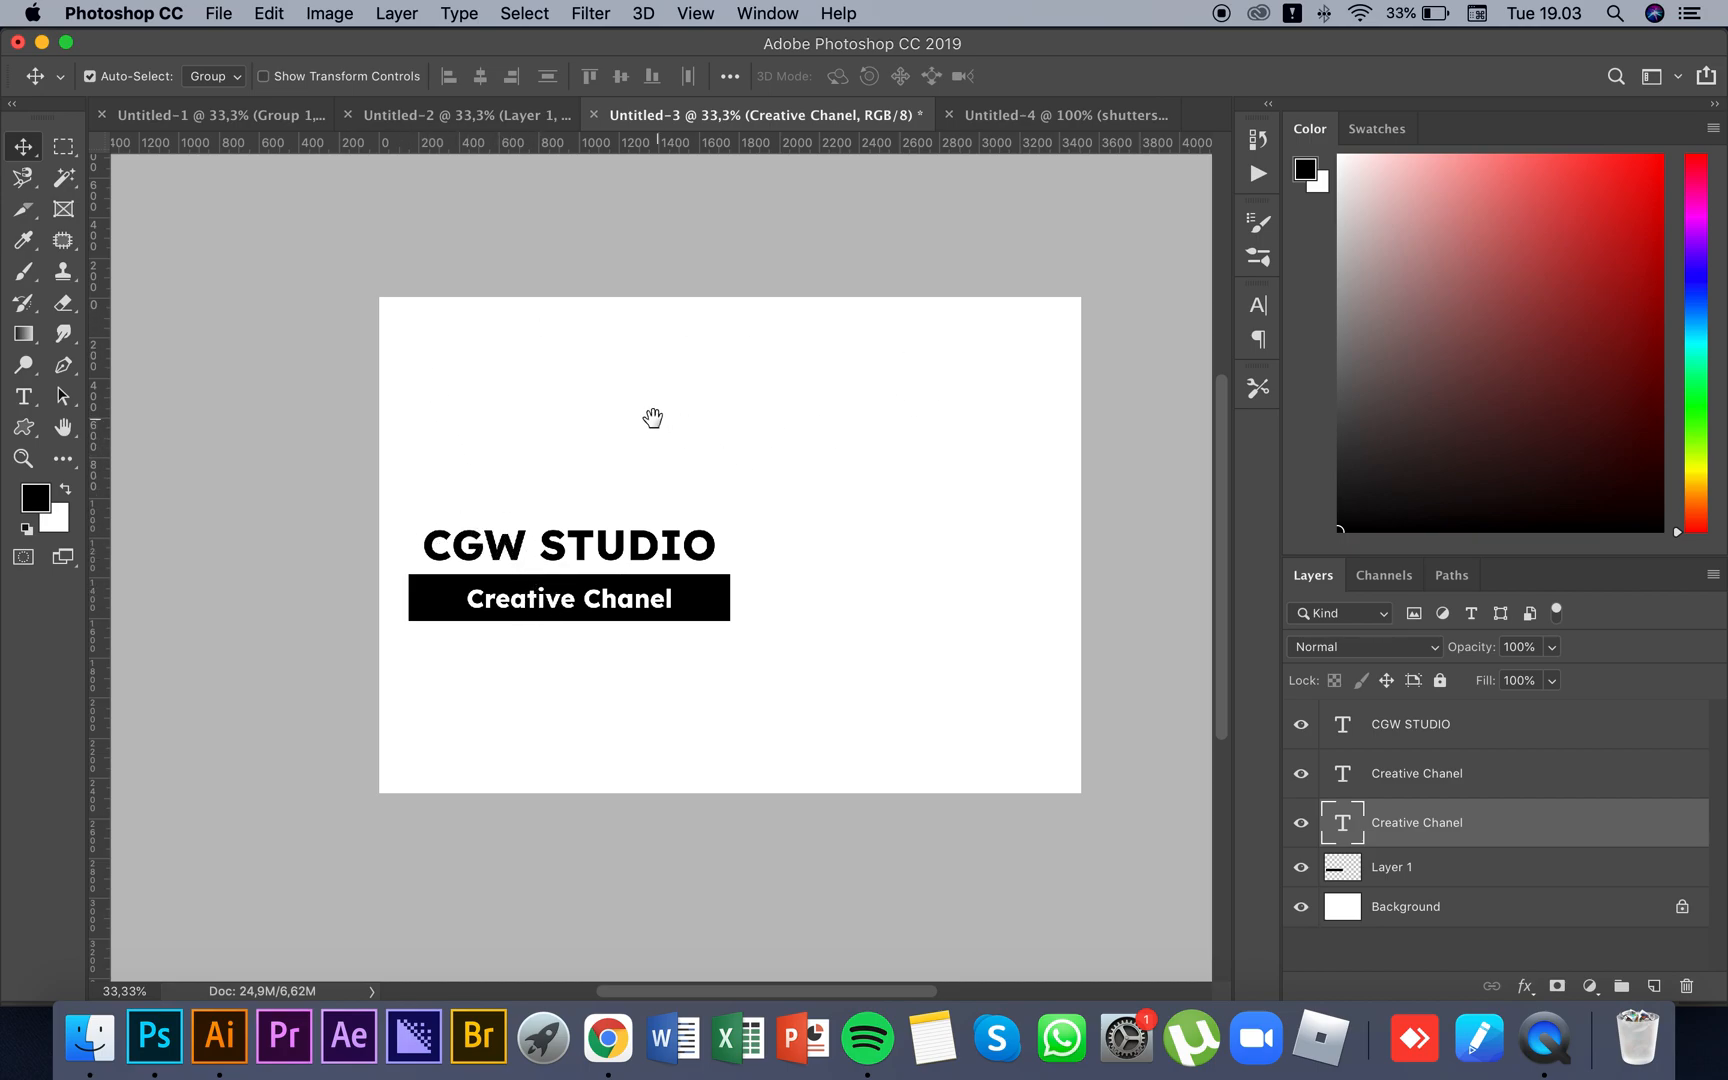
pyautogui.hscroll(2, 653, 418)
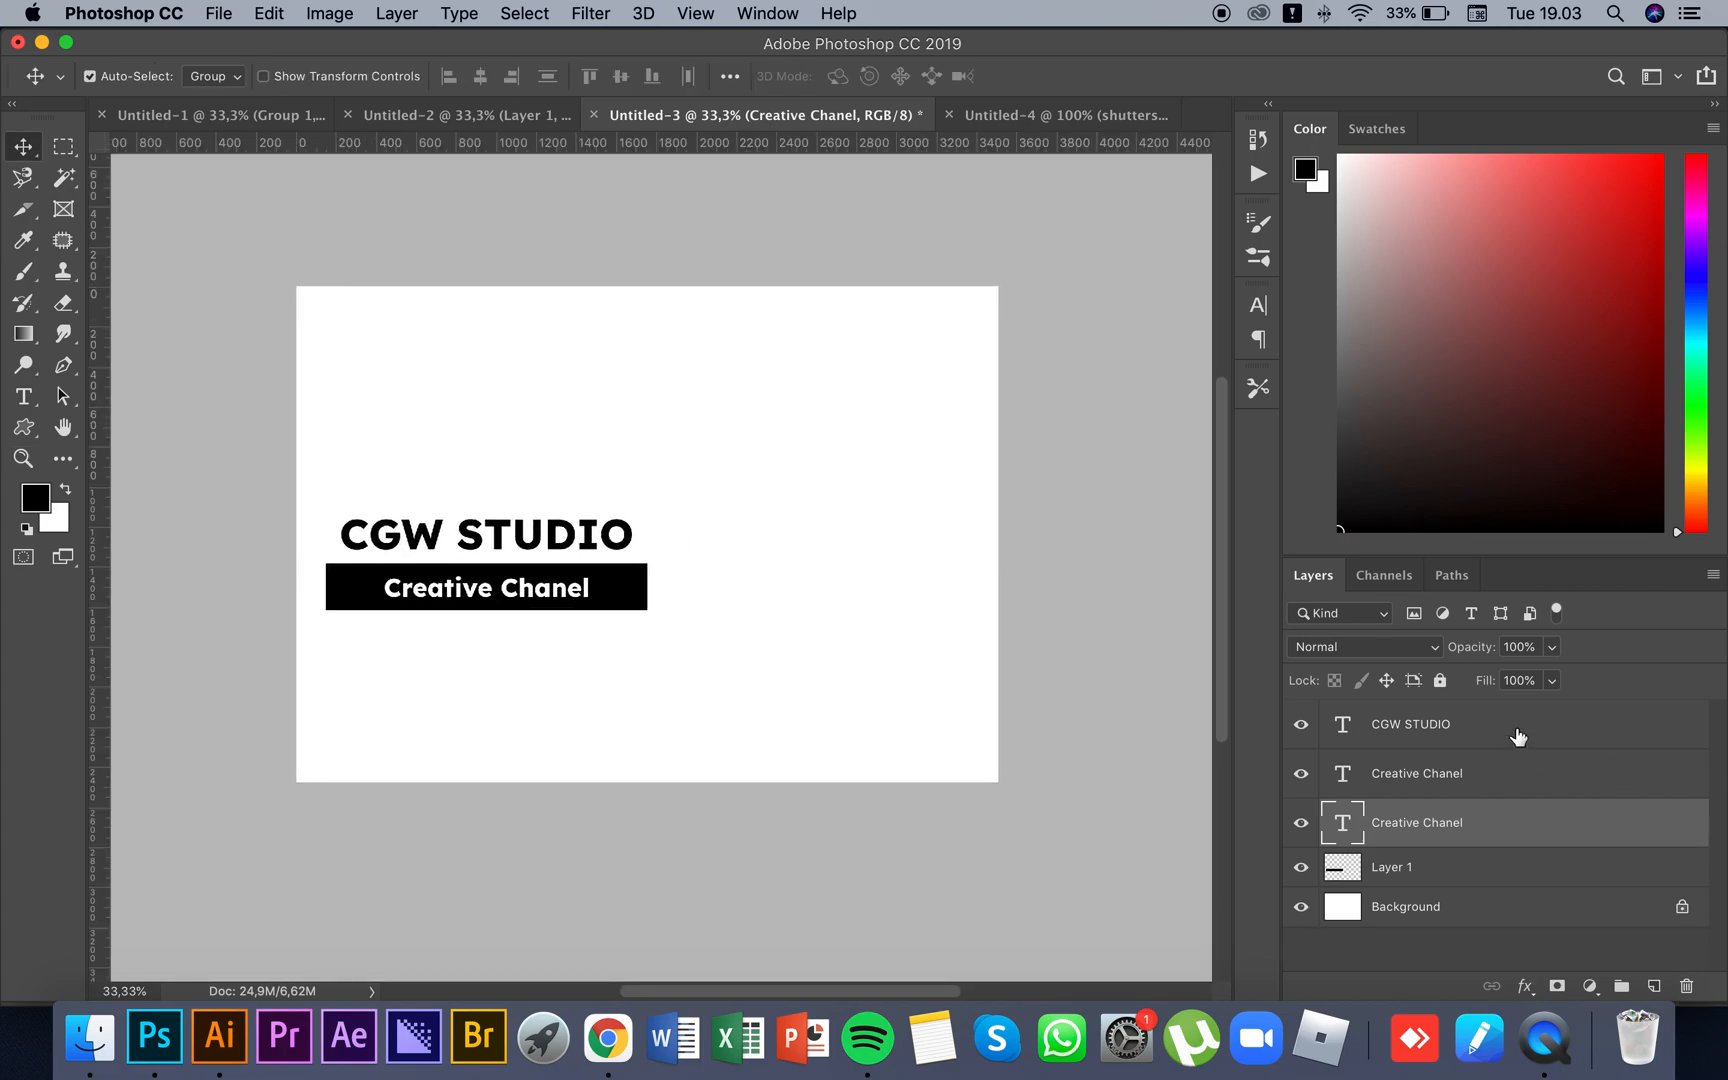
pyautogui.click(1476, 866)
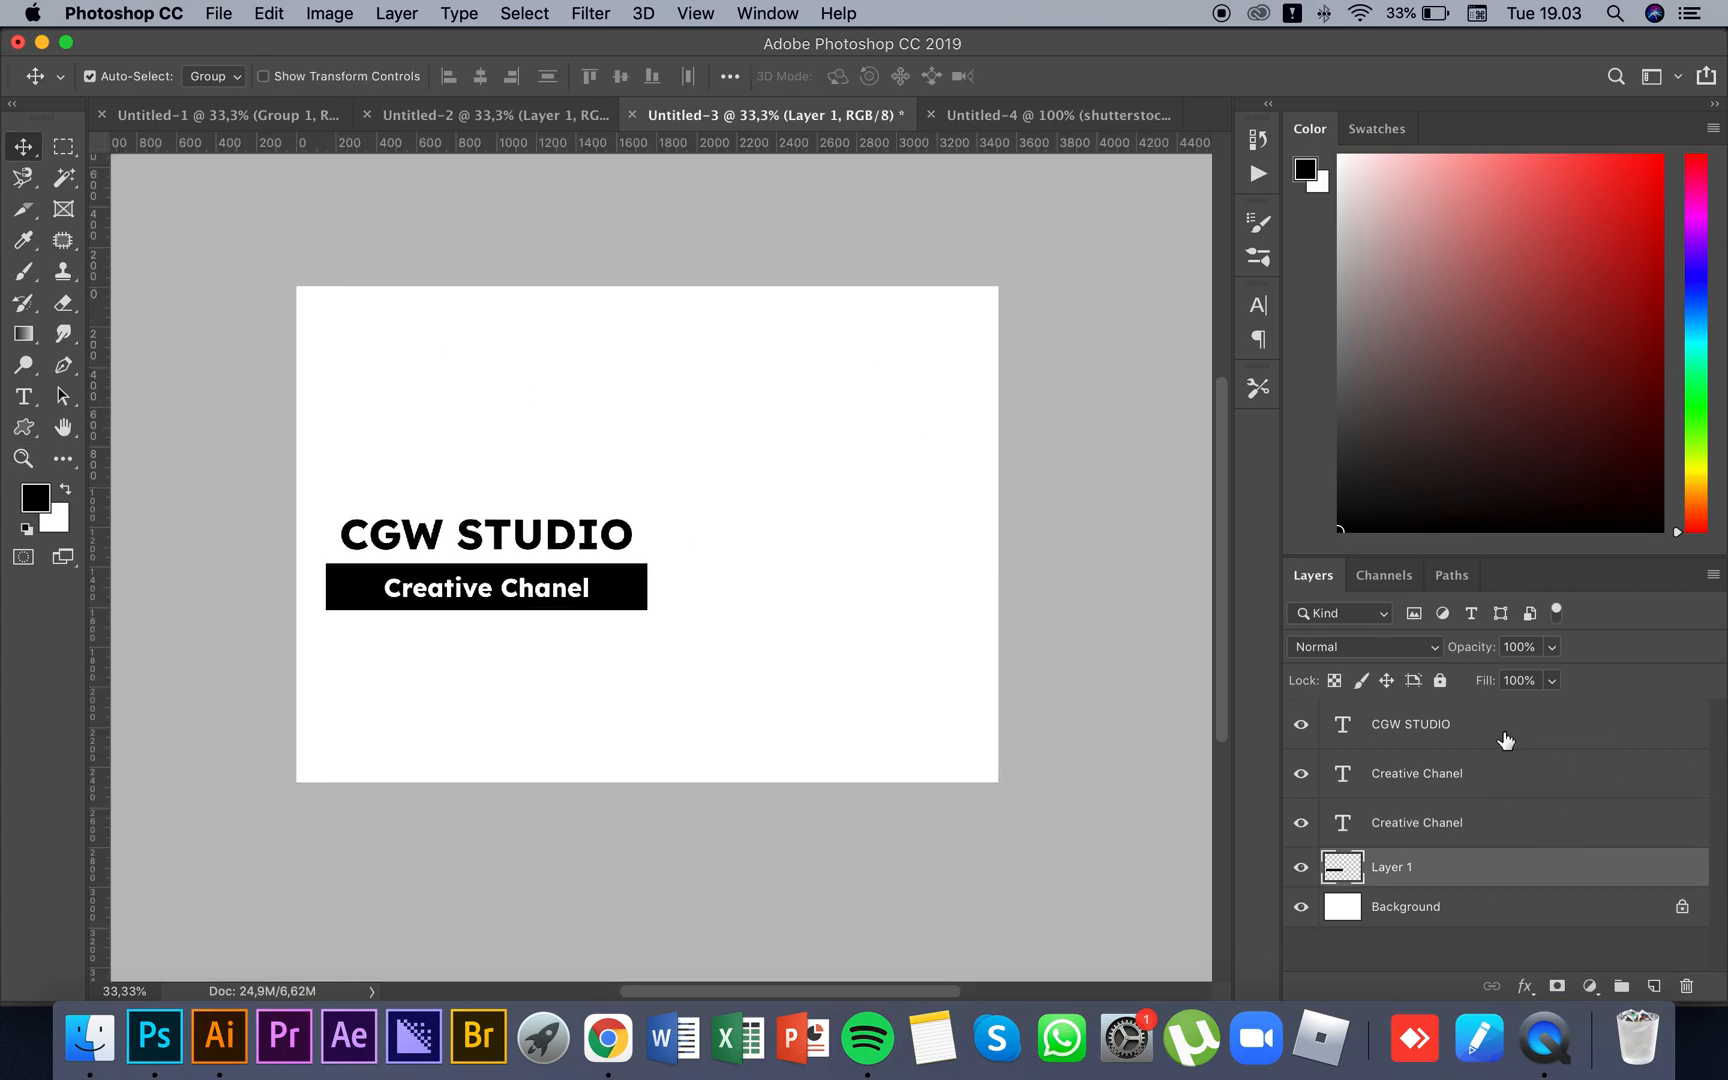
pyautogui.click(1452, 773)
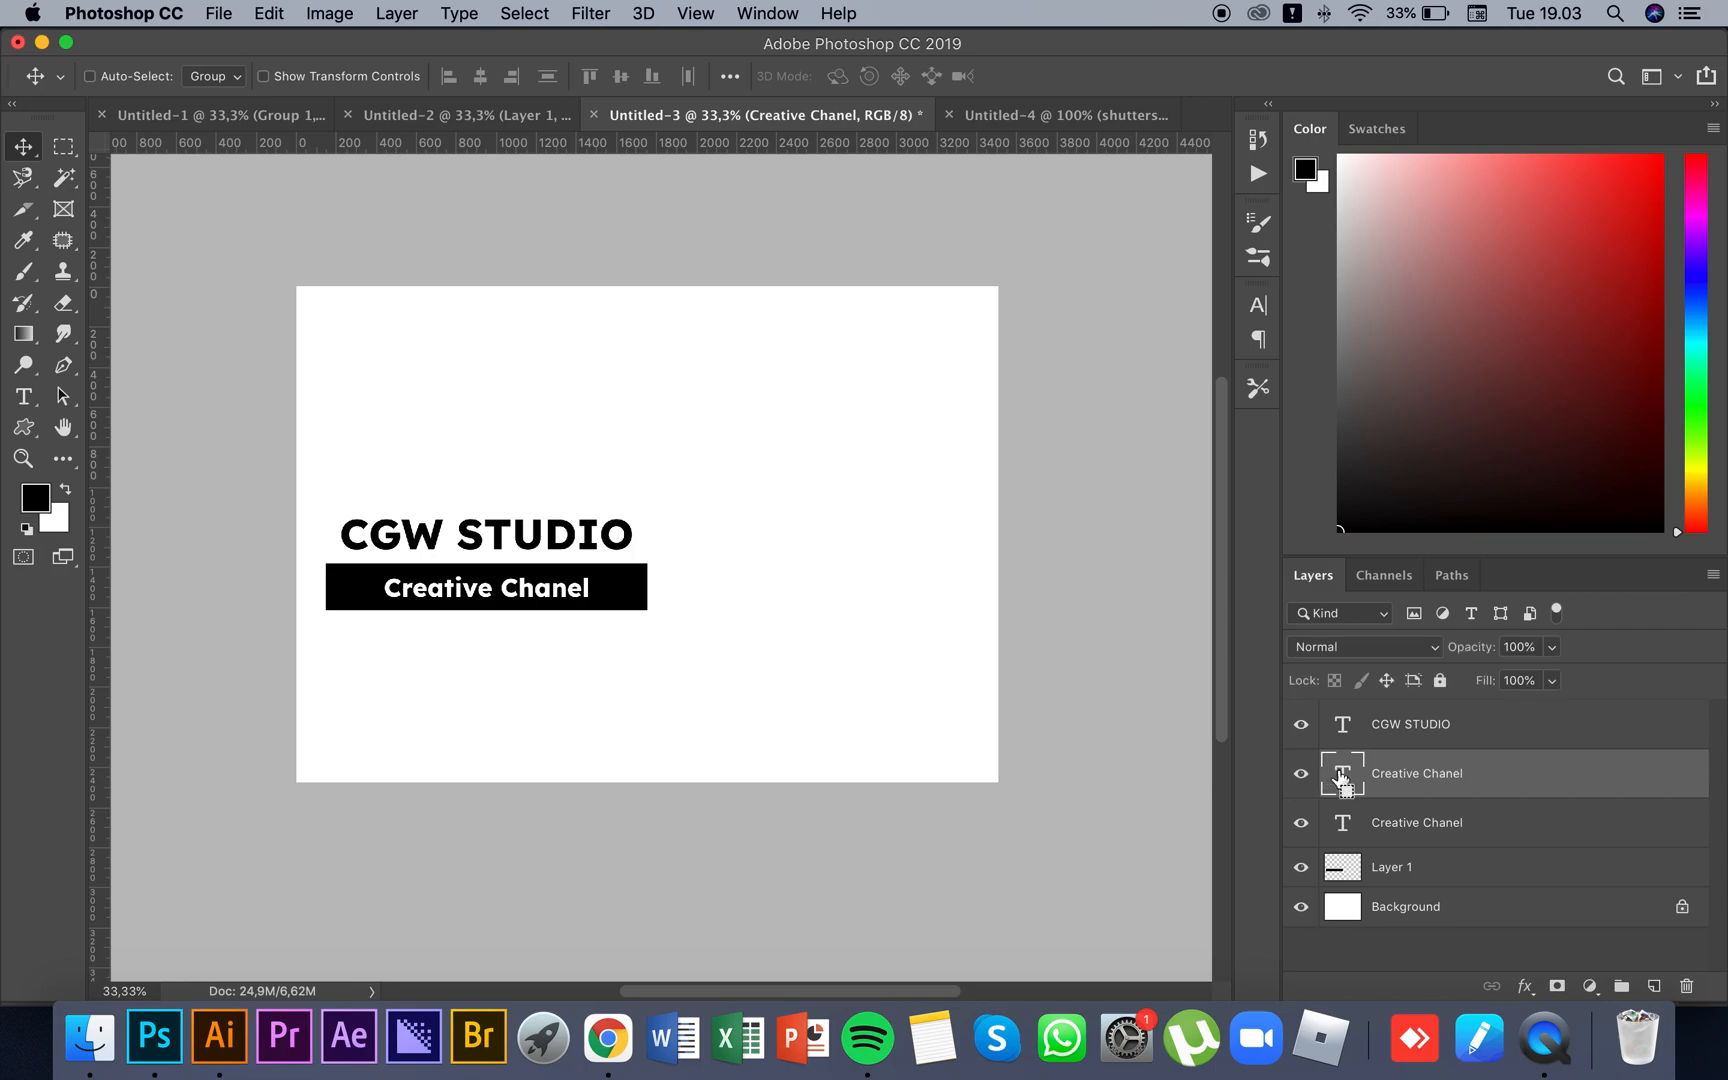
pyautogui.keyDown('super'); pyautogui.click(1340, 778); pyautogui.keyUp('super')
pyautogui.press('super+d')
pyautogui.press('BackSpace')
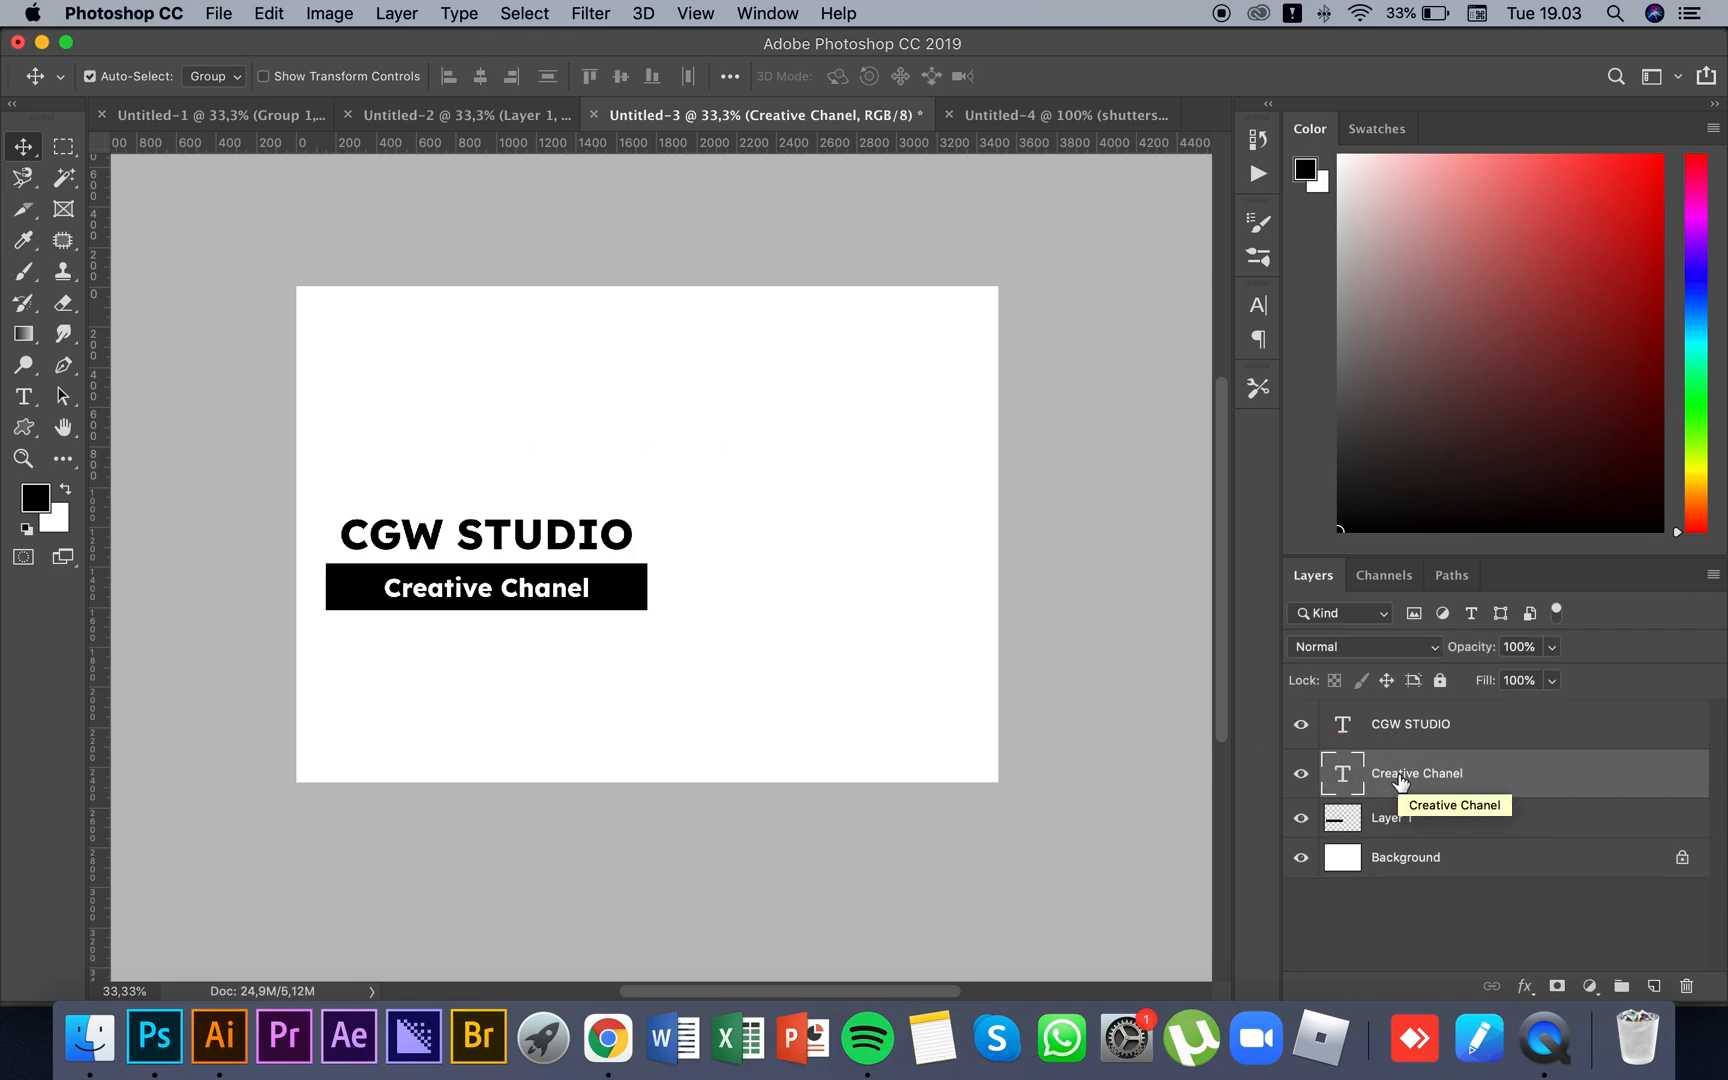
# Step: Group the CGW STUDIO title, the Creative Chanel text and the black bar layers together
pyautogui.click(1400, 818)
pyautogui.keyDown('shift'); pyautogui.click(1466, 739); pyautogui.keyUp('shift')
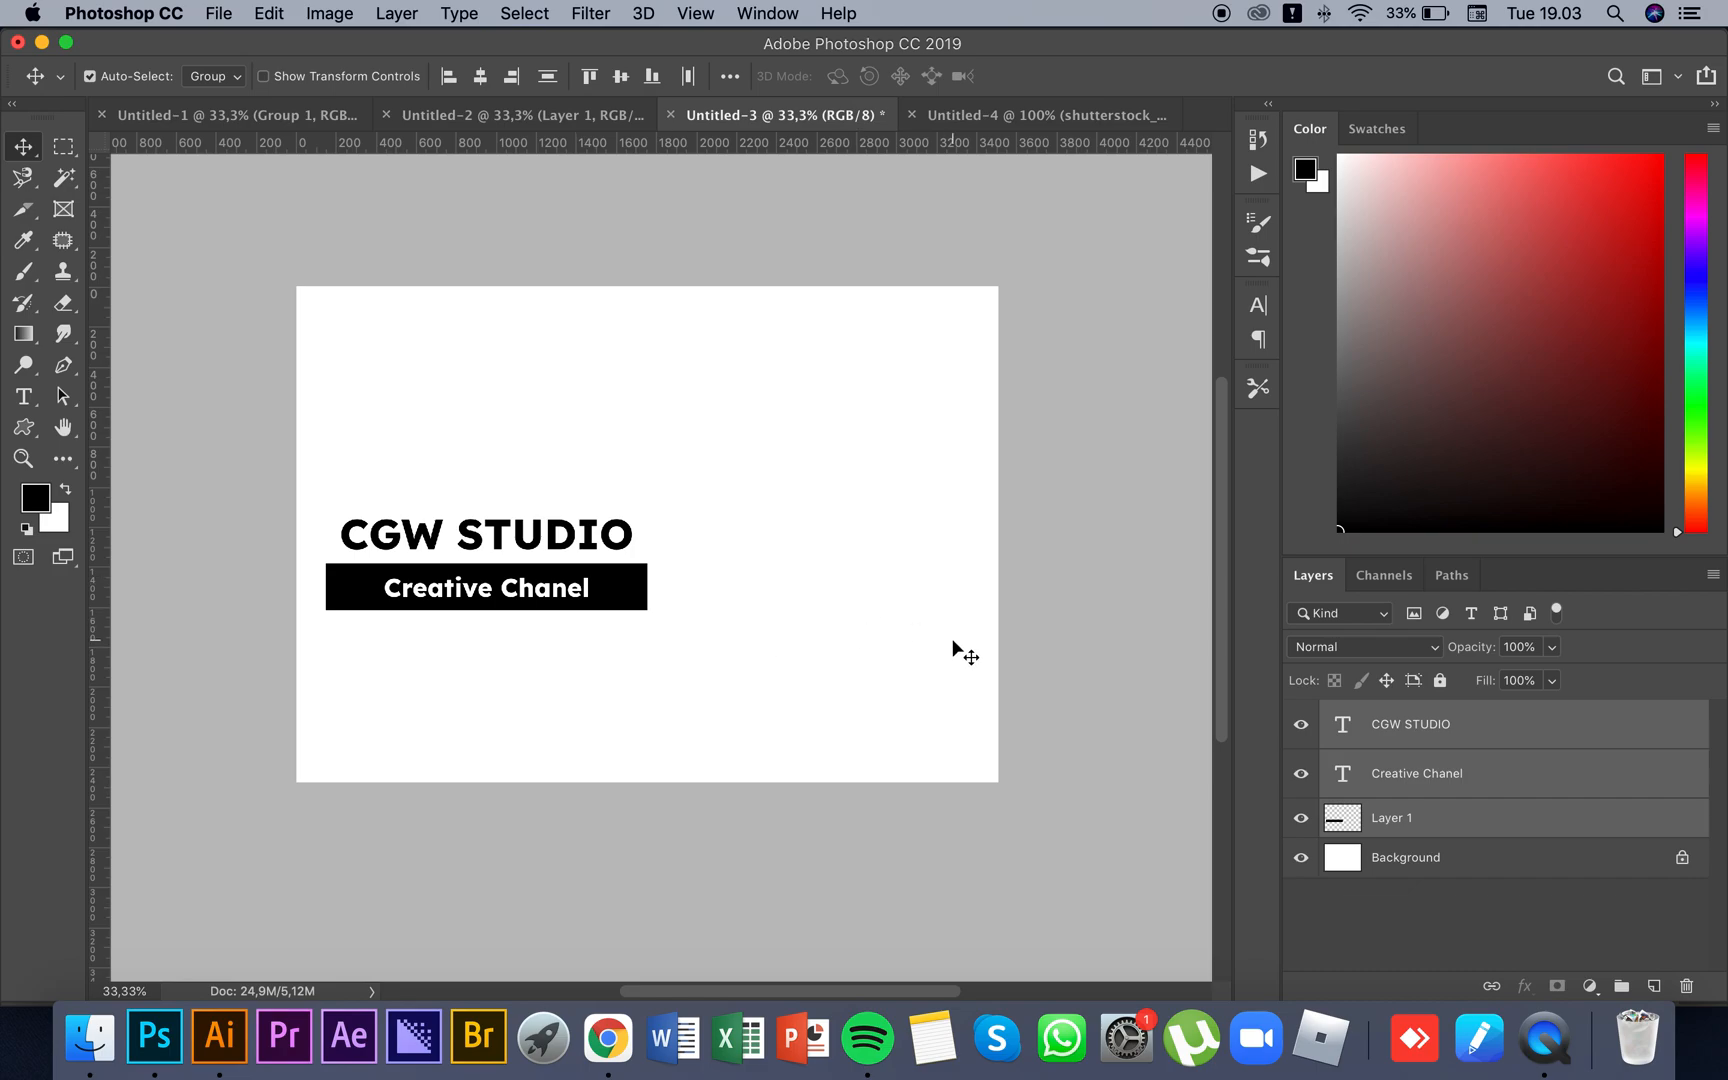
pyautogui.click(1470, 818)
pyautogui.keyDown('shift'); pyautogui.click(1473, 735); pyautogui.keyUp('shift')
pyautogui.press('super+g')
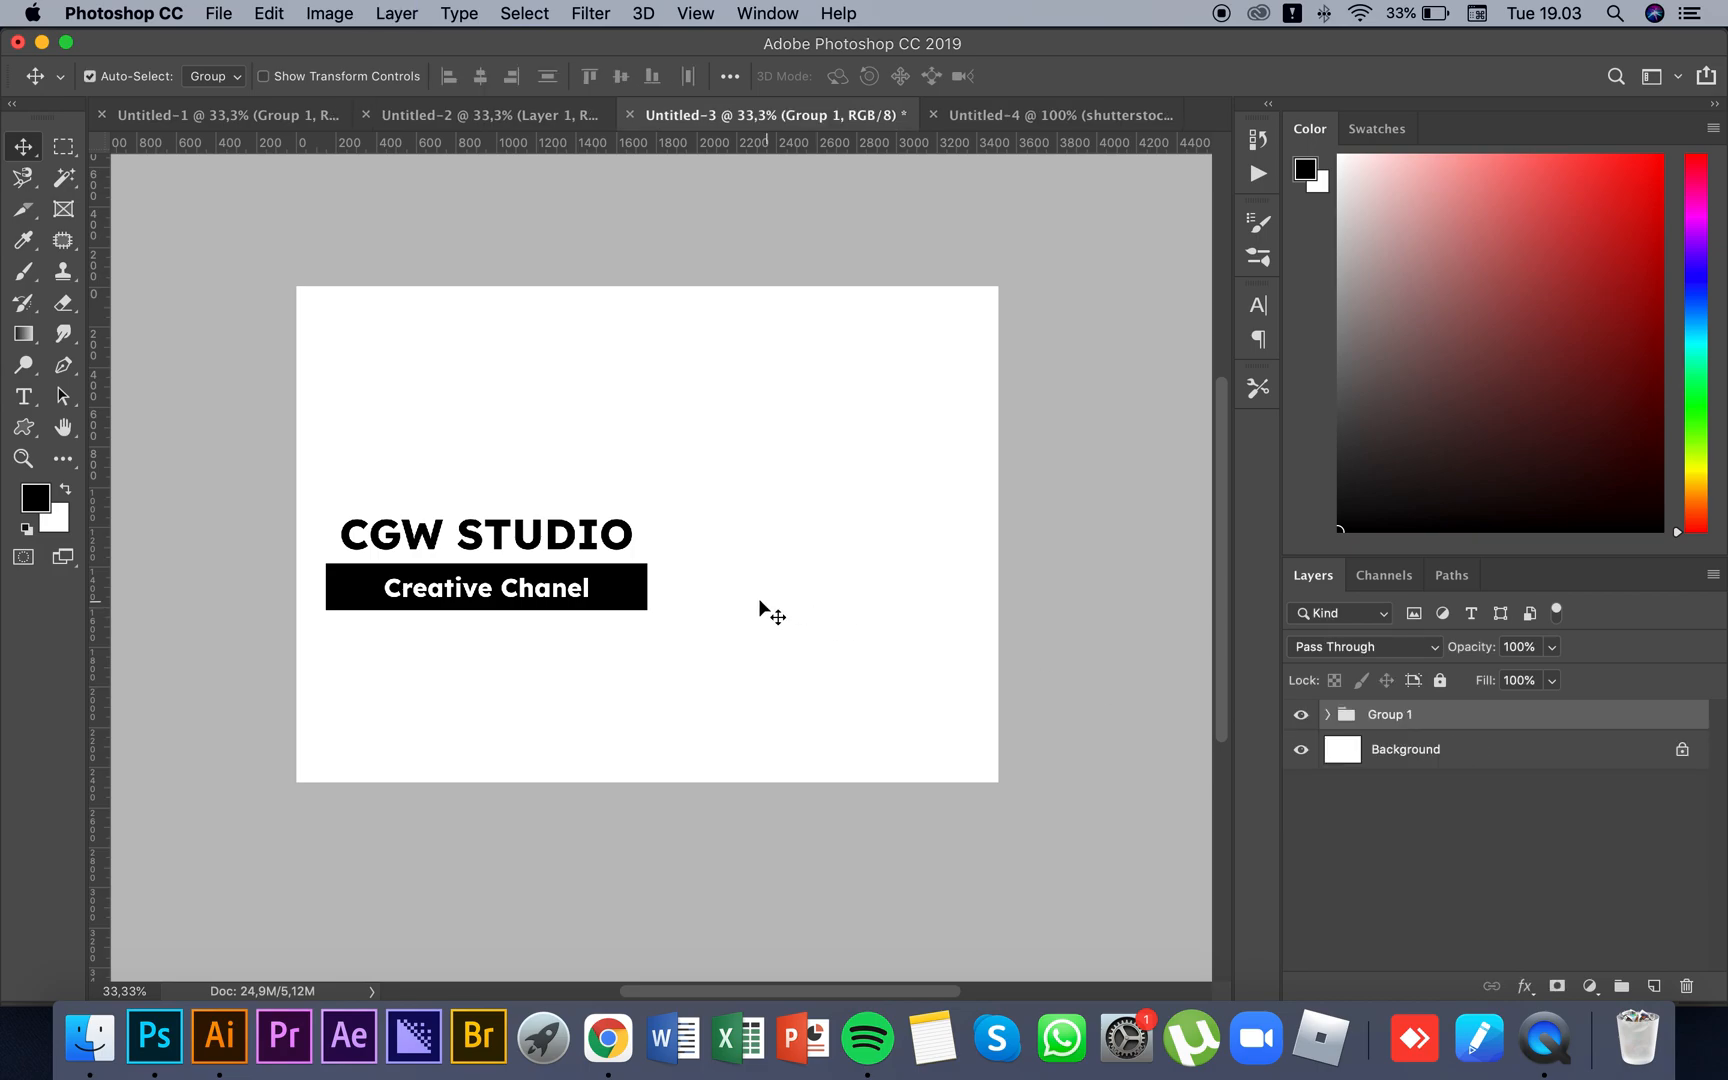
# Step: Select the whole canvas, centre the logo group vertically on it, and clear the selection
pyautogui.press('super')
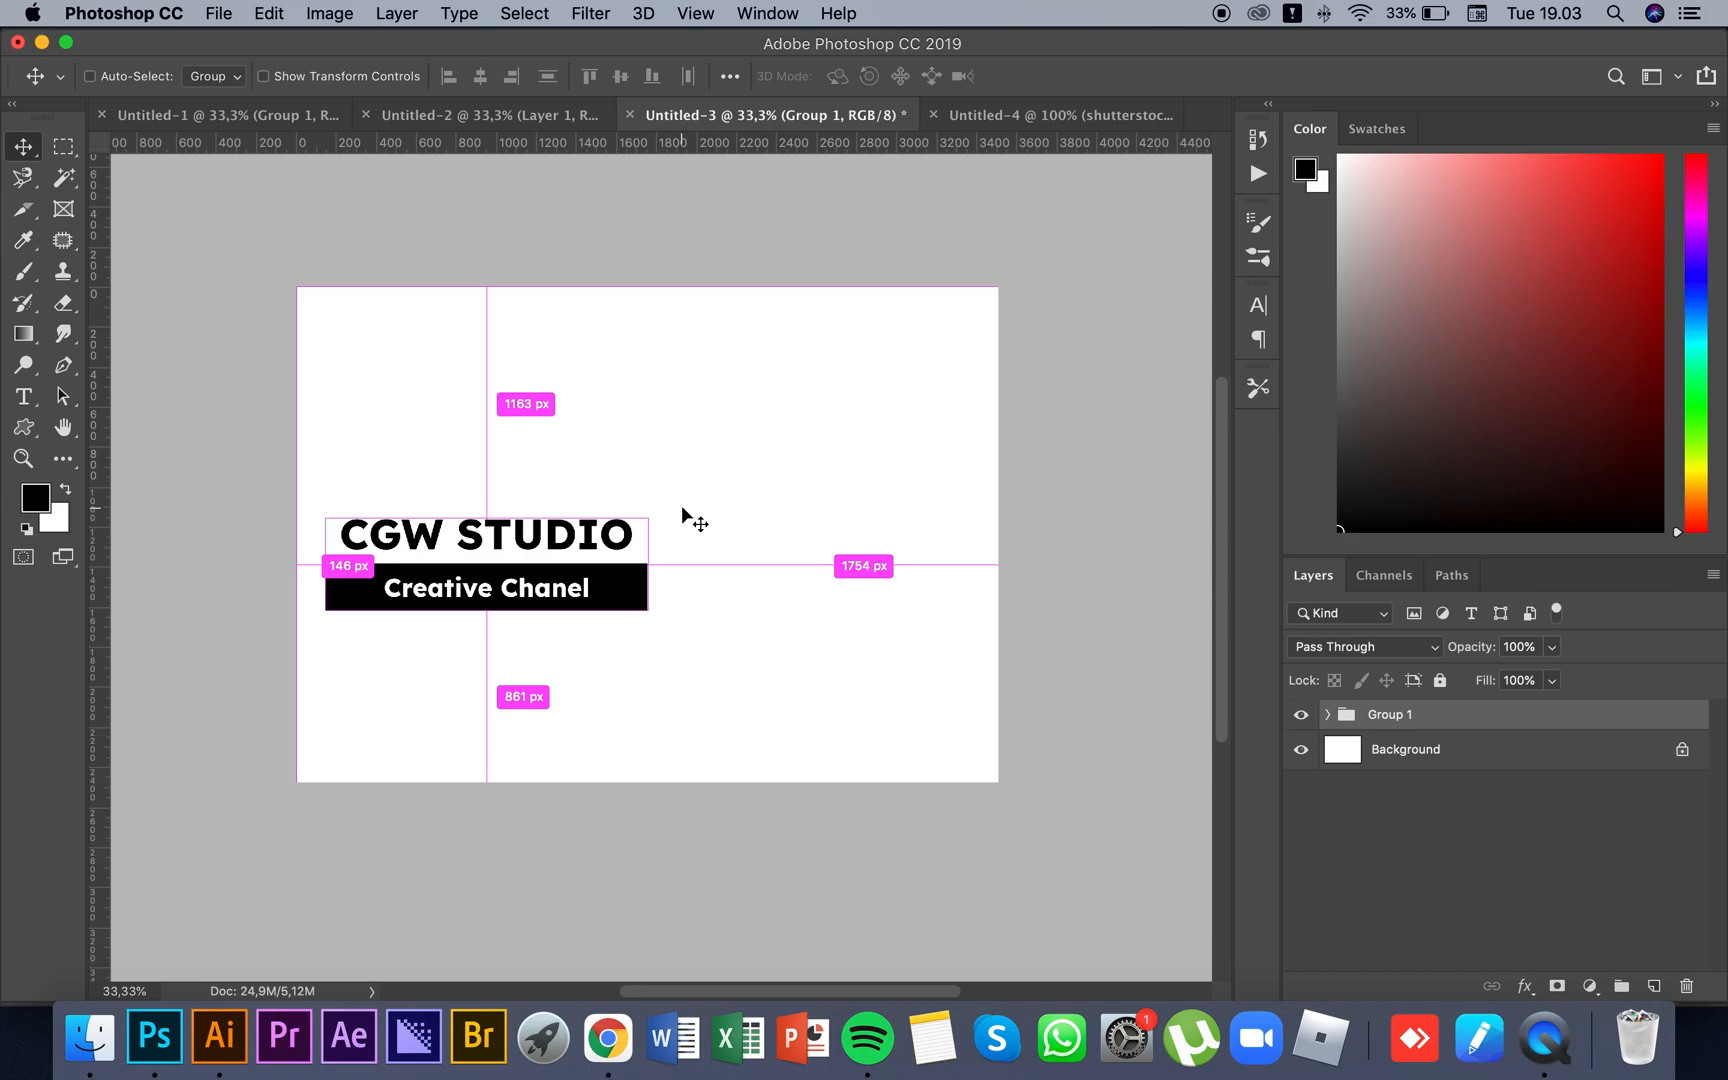
pyautogui.press('super+a')
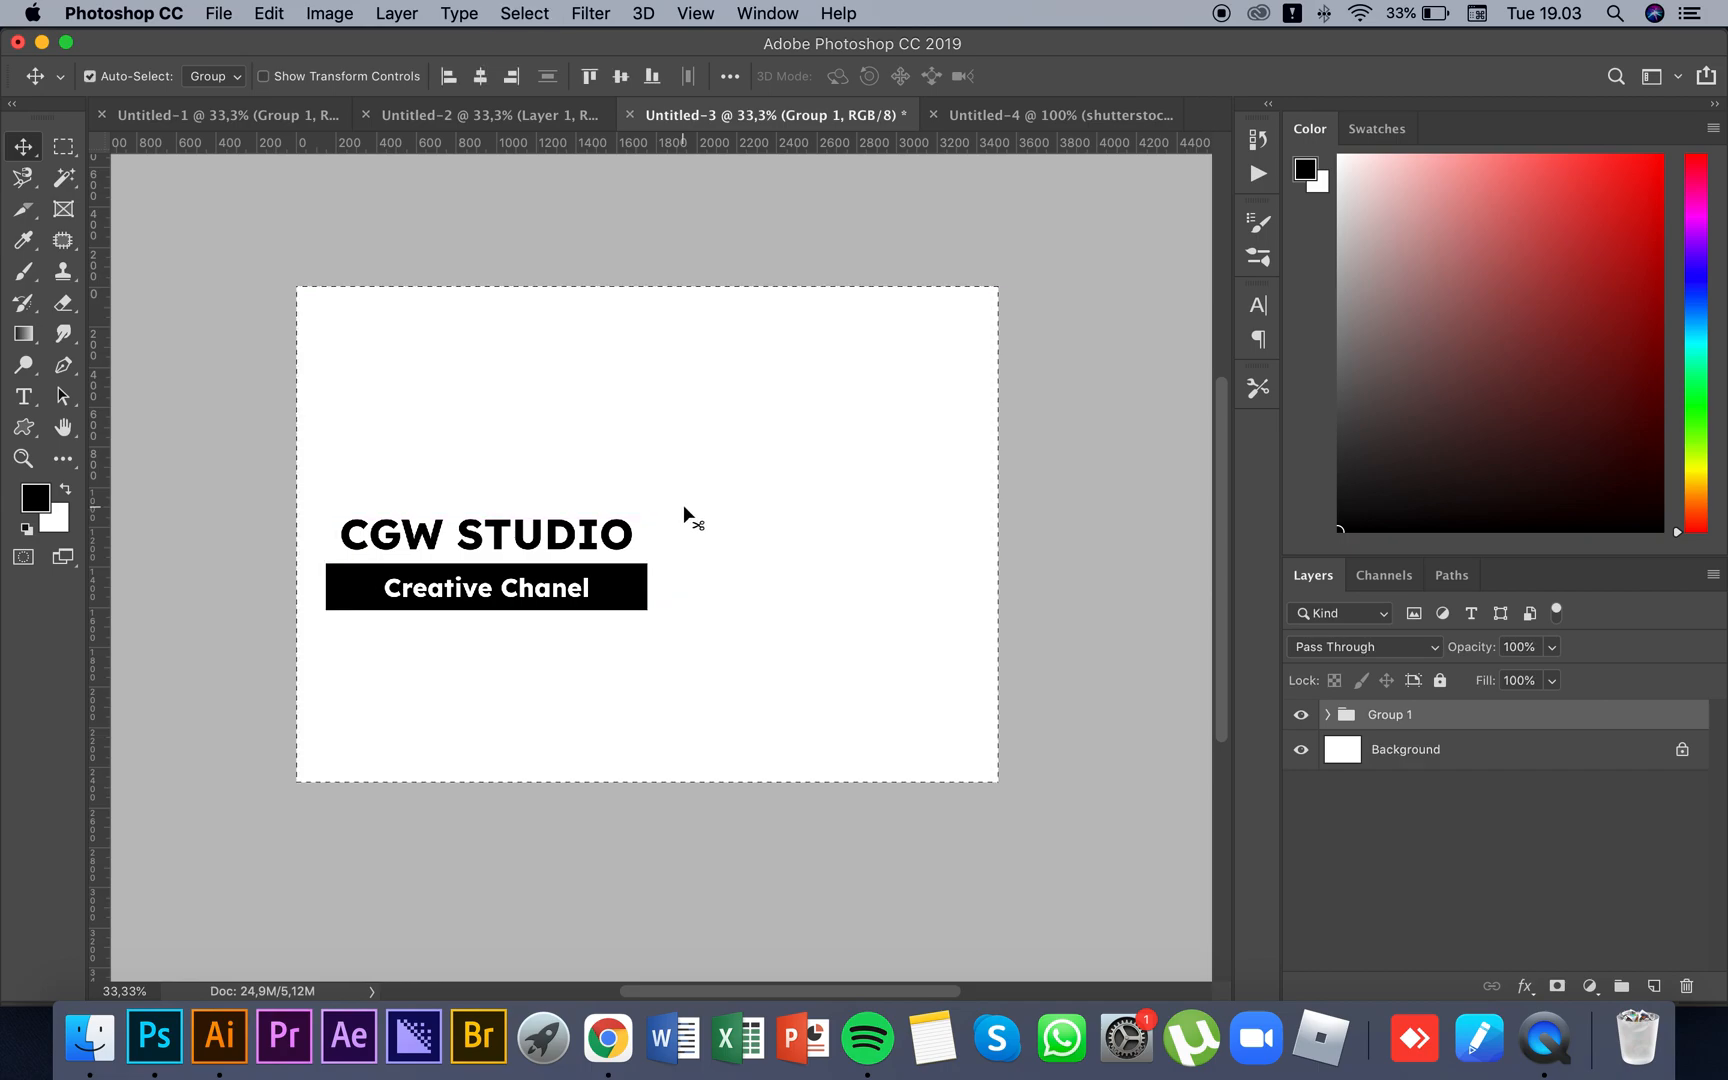
pyautogui.click(628, 82)
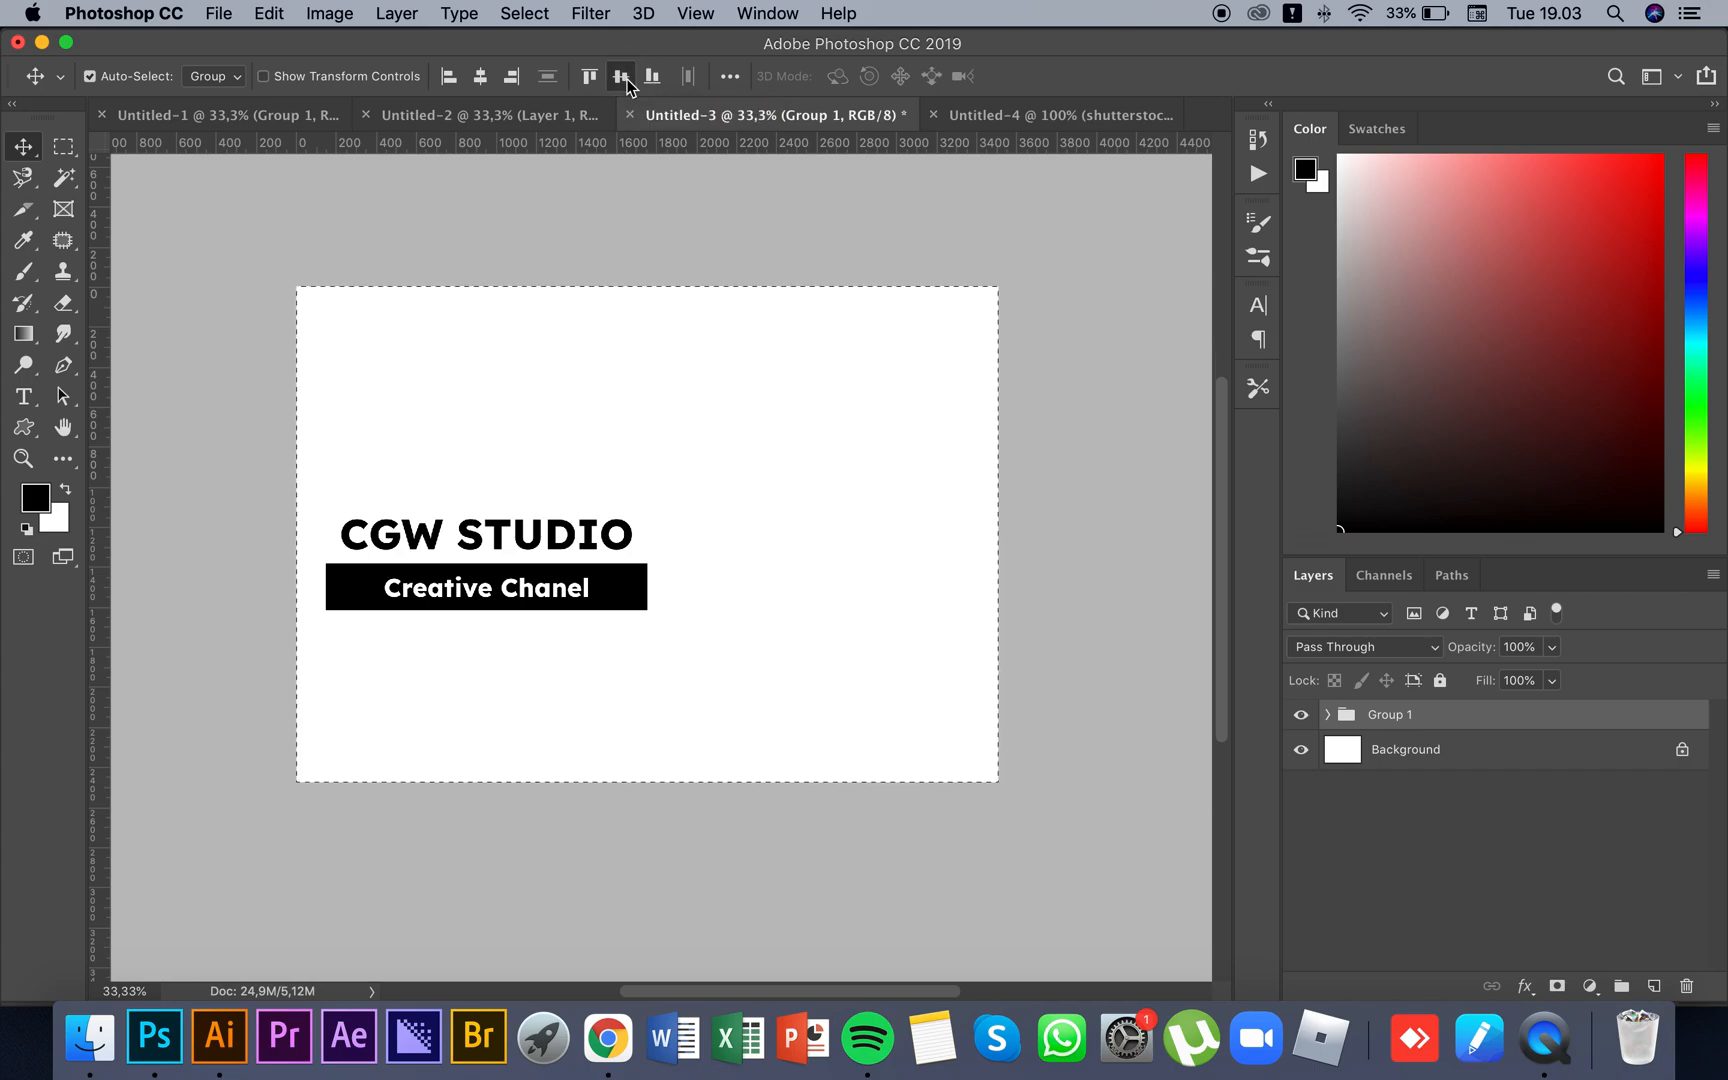
pyautogui.hotkey('ctrl', 'd')
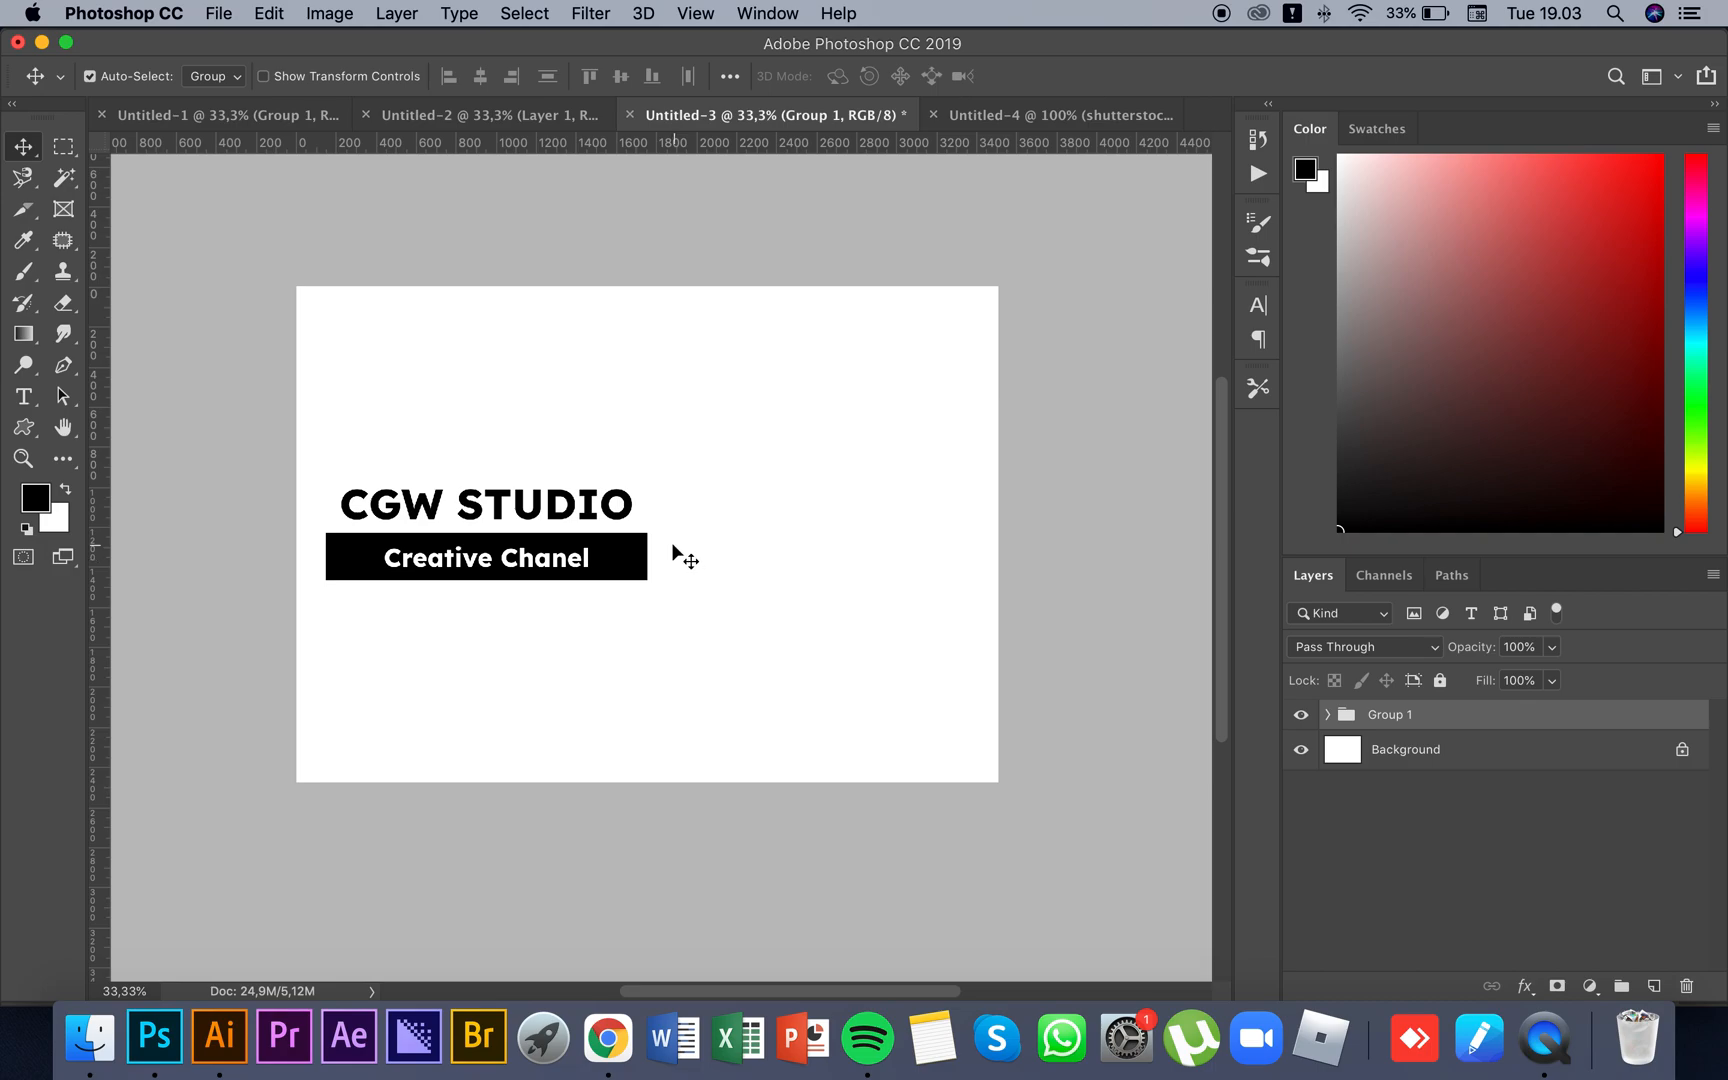
# Step: Switch to the Untitled-4 kitchen document and add the text "My" beside the first upper cabinet door
pyautogui.click(1030, 116)
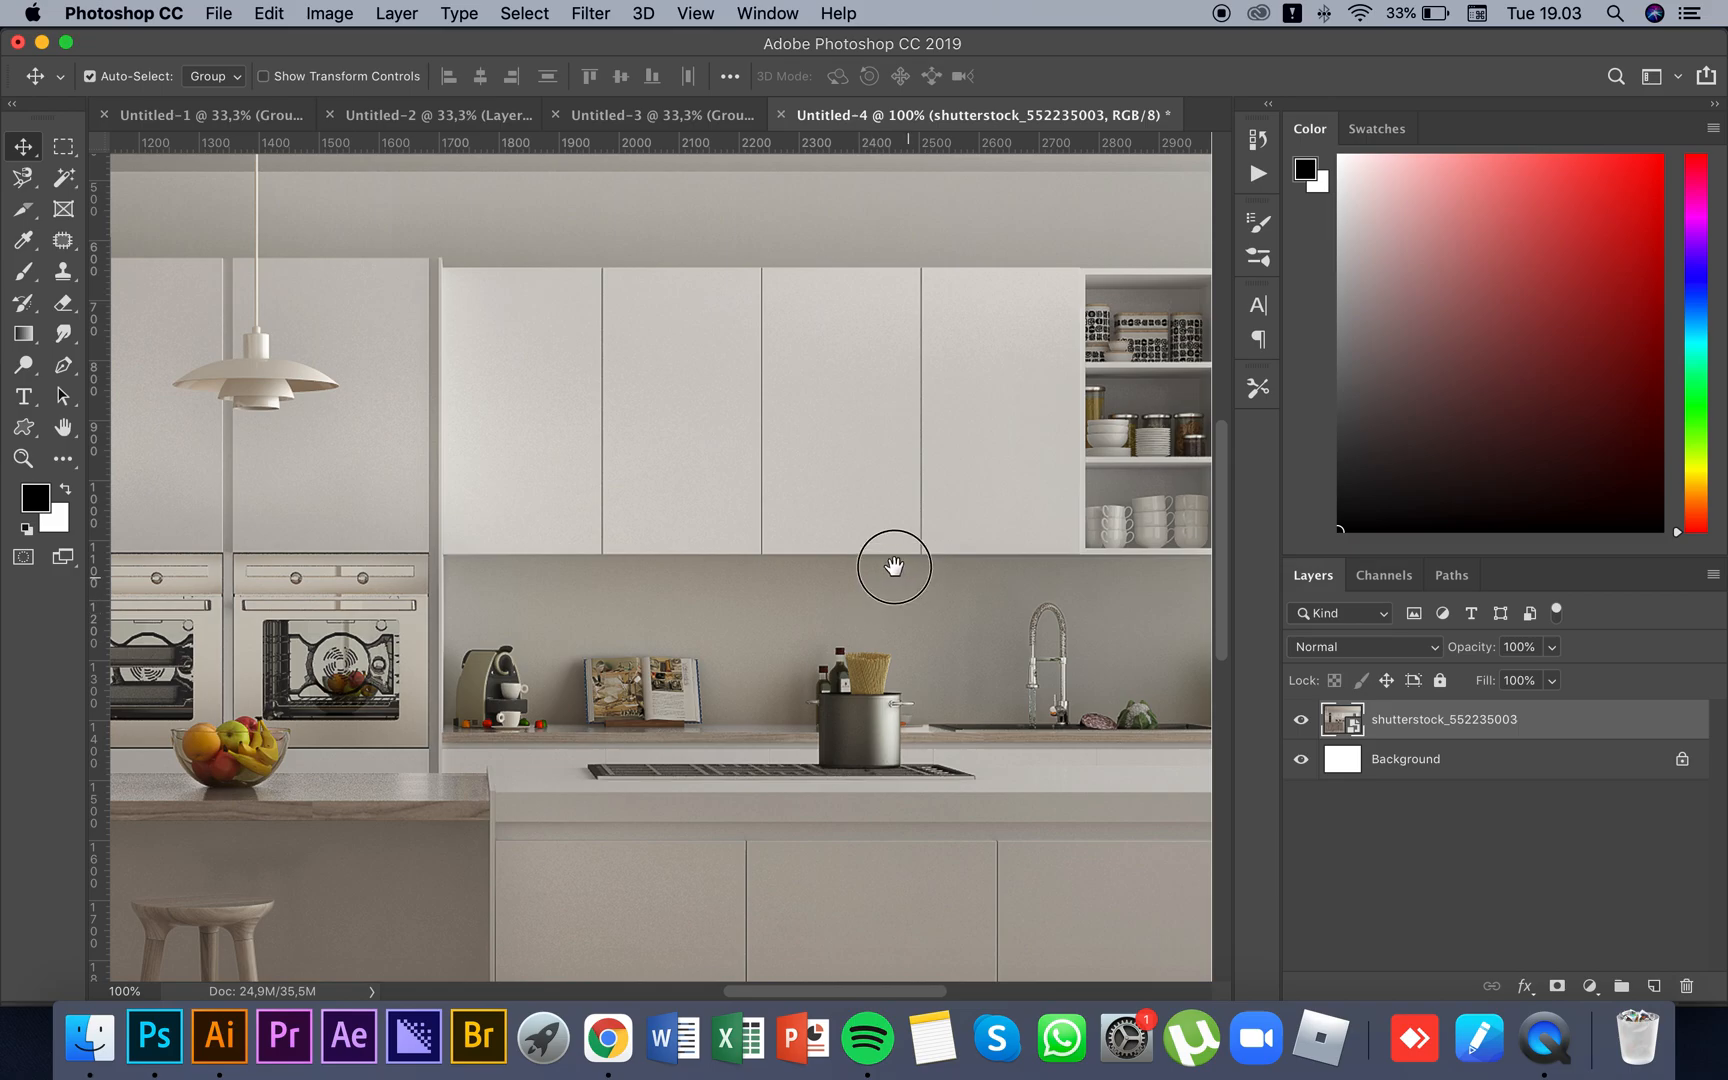
pyautogui.moveTo(895, 567); pyautogui.dragTo(698, 440)
pyautogui.press('z')
pyautogui.keyDown('alt'); pyautogui.click(768, 560); pyautogui.keyUp('alt')
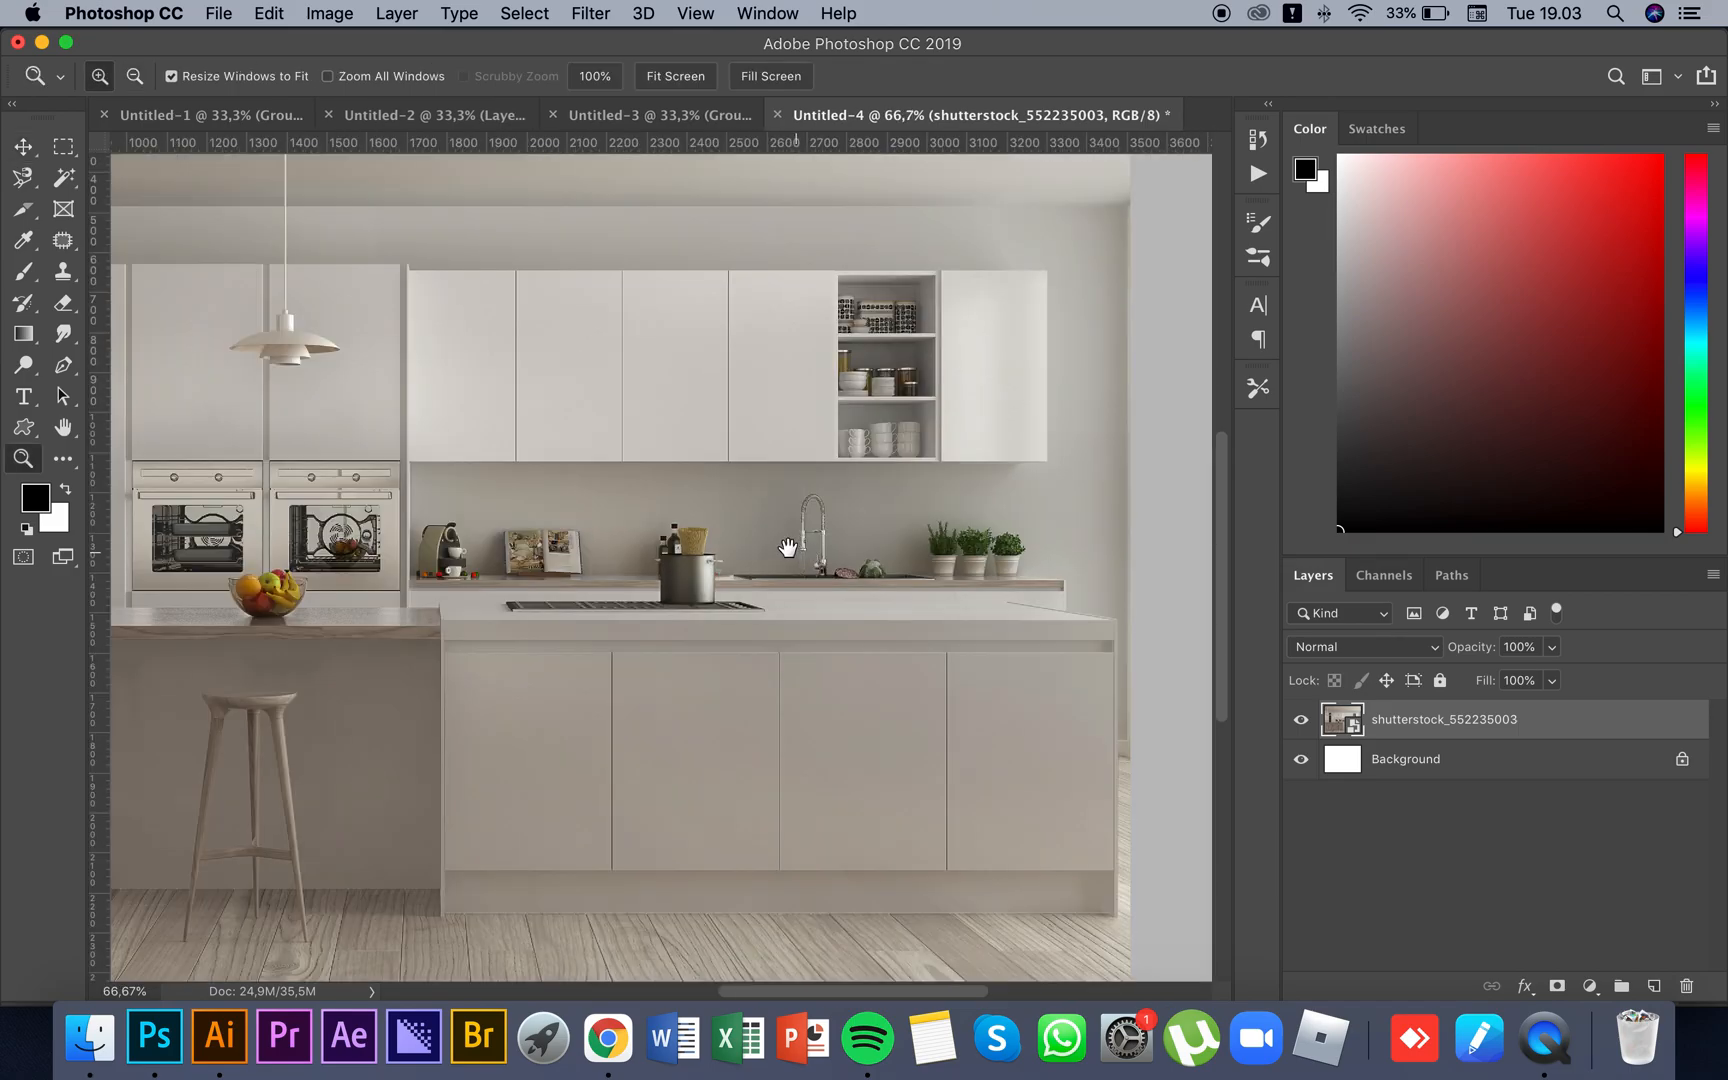
pyautogui.moveTo(788, 547); pyautogui.dragTo(816, 563)
pyautogui.click(678, 374)
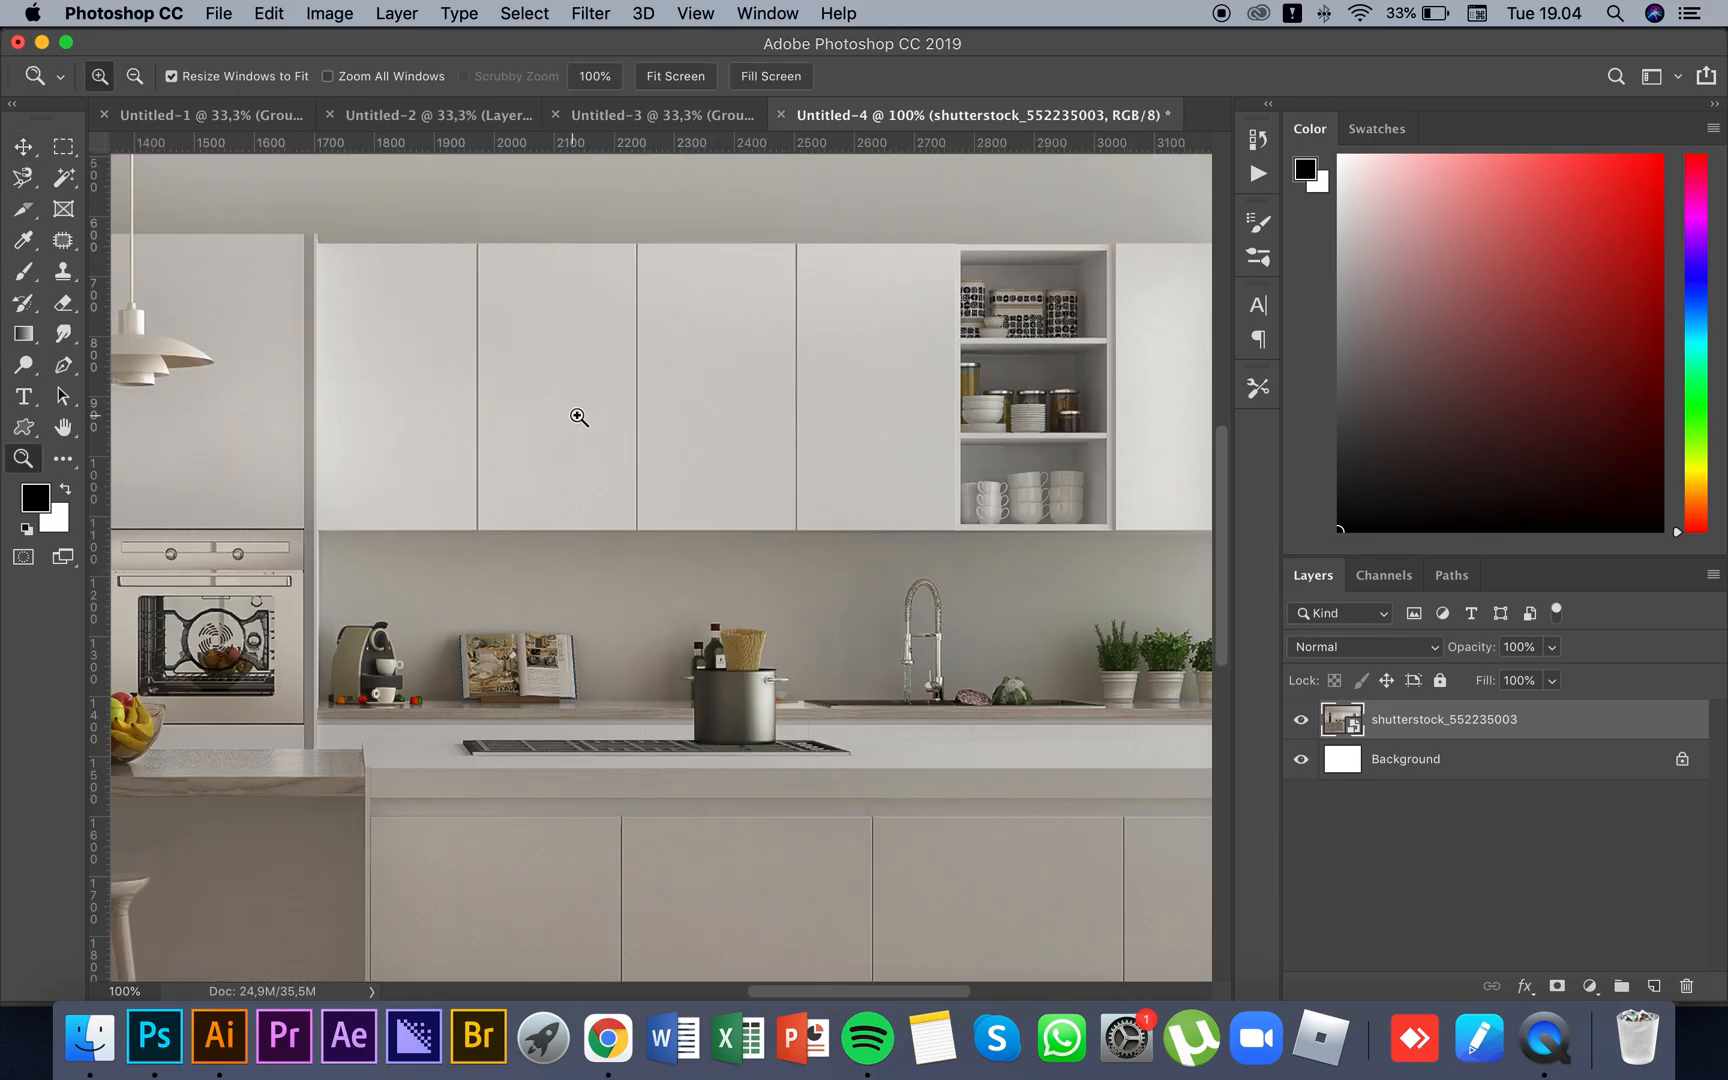
pyautogui.moveTo(698, 397); pyautogui.dragTo(751, 393)
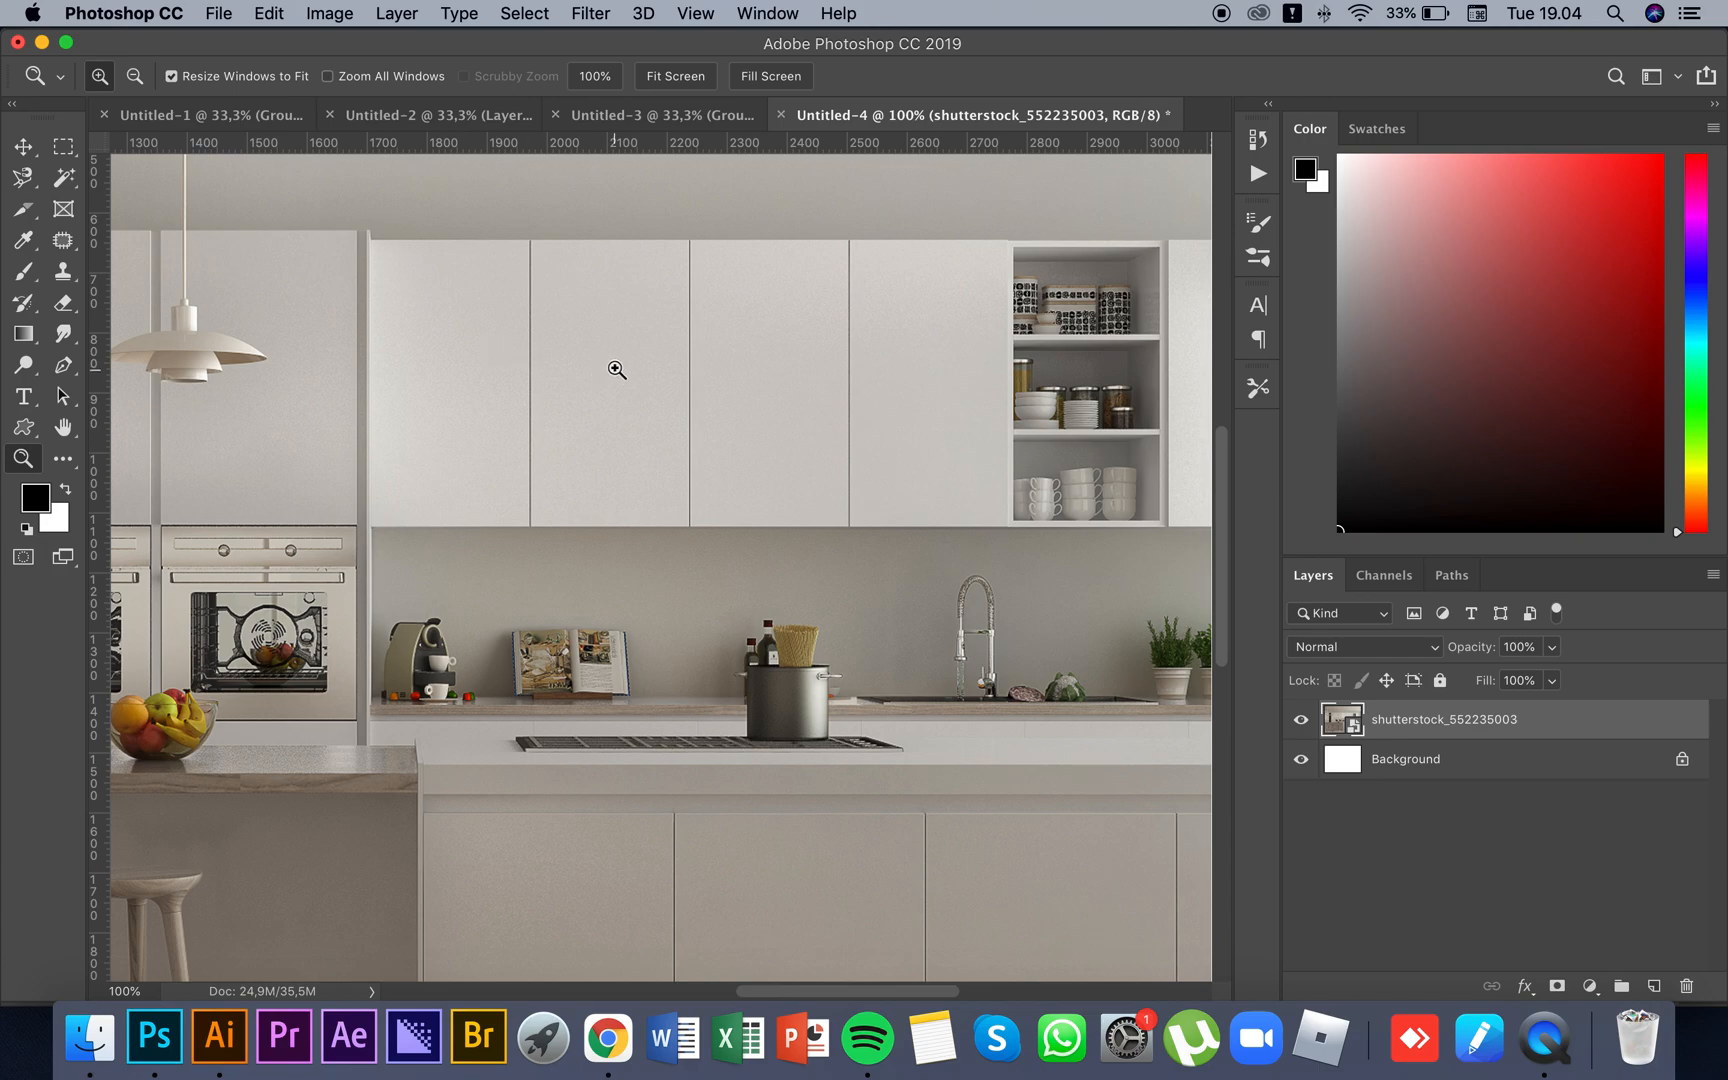
pyautogui.click(706, 440)
pyautogui.moveTo(675, 451); pyautogui.dragTo(906, 609)
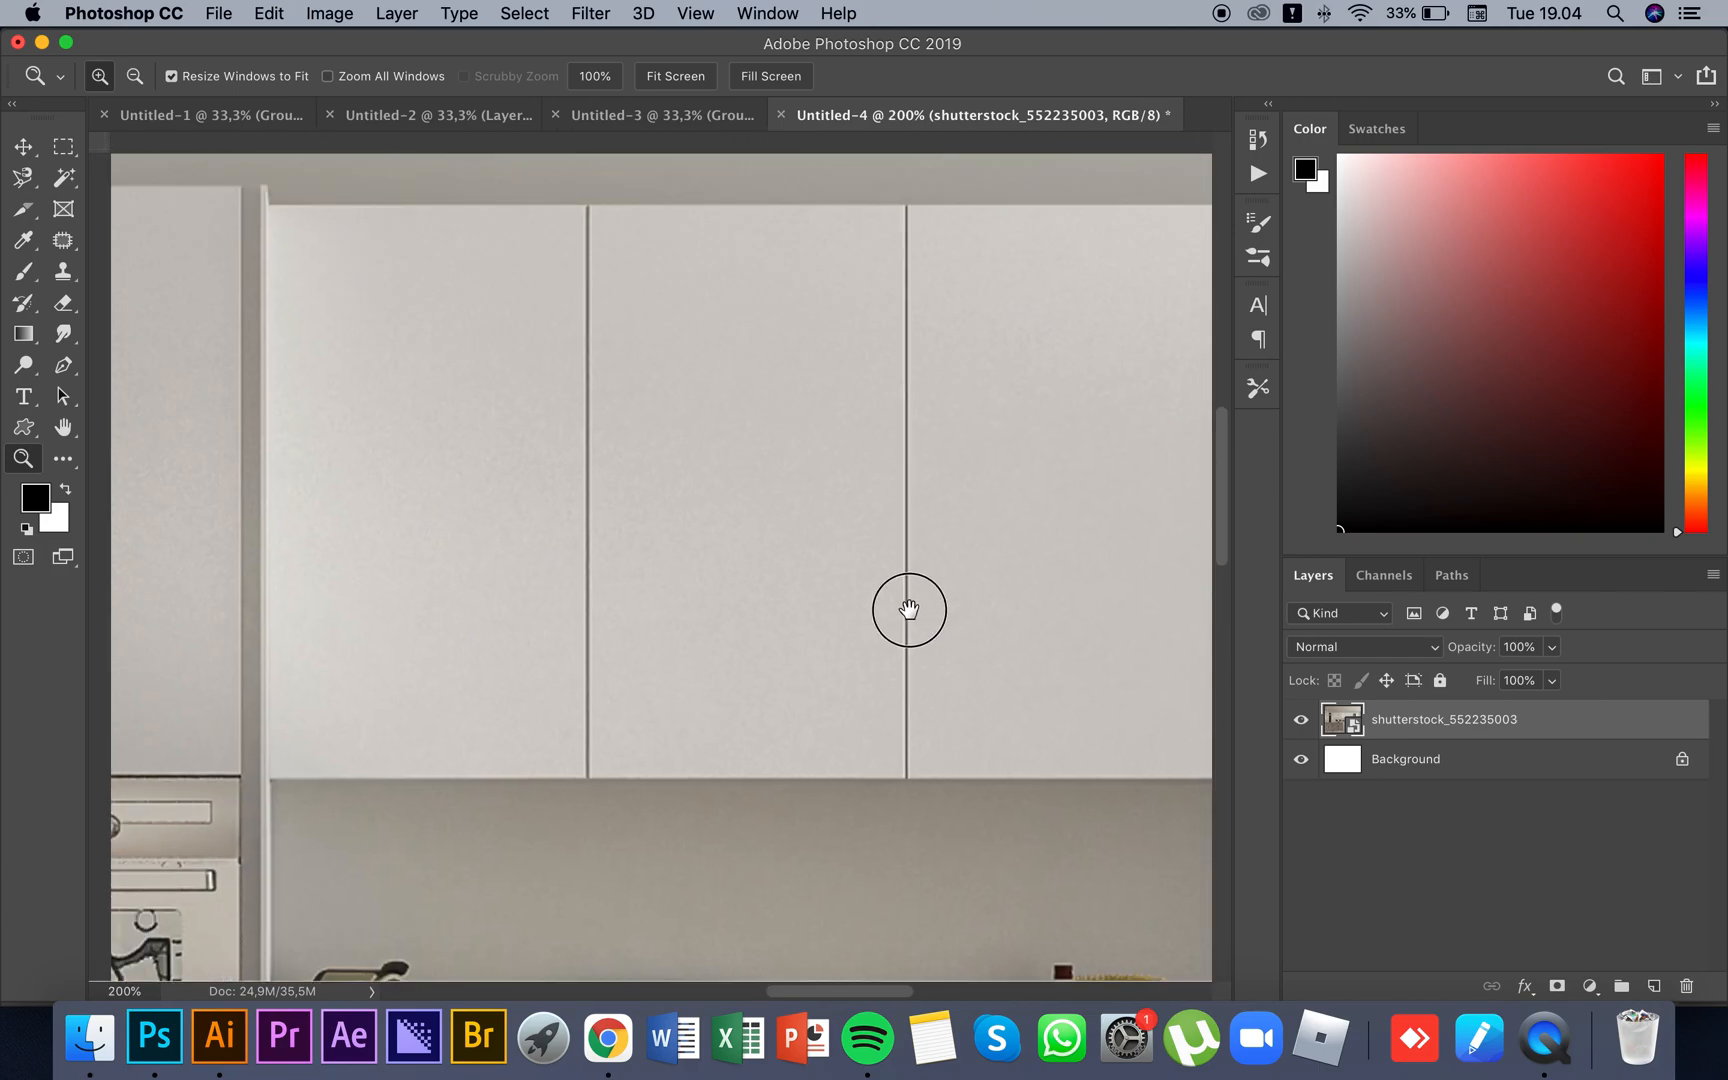
pyautogui.press('t')
pyautogui.click(434, 459)
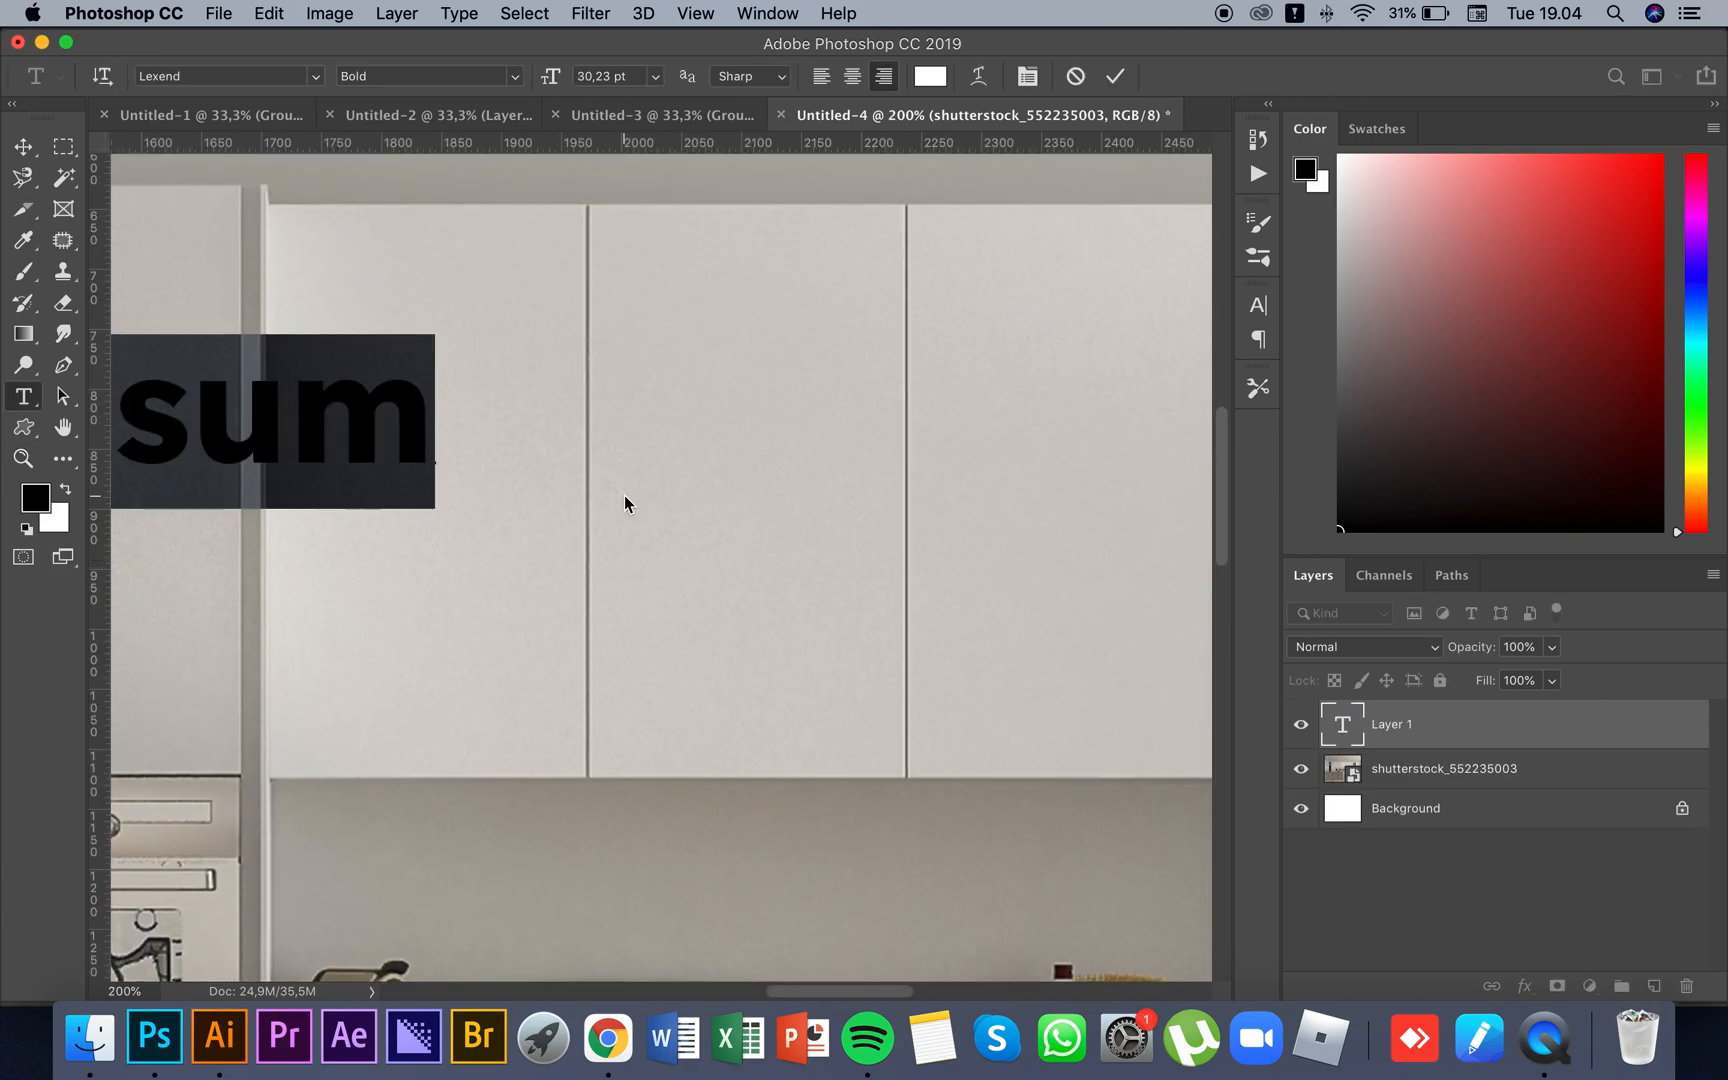
pyautogui.write('My')
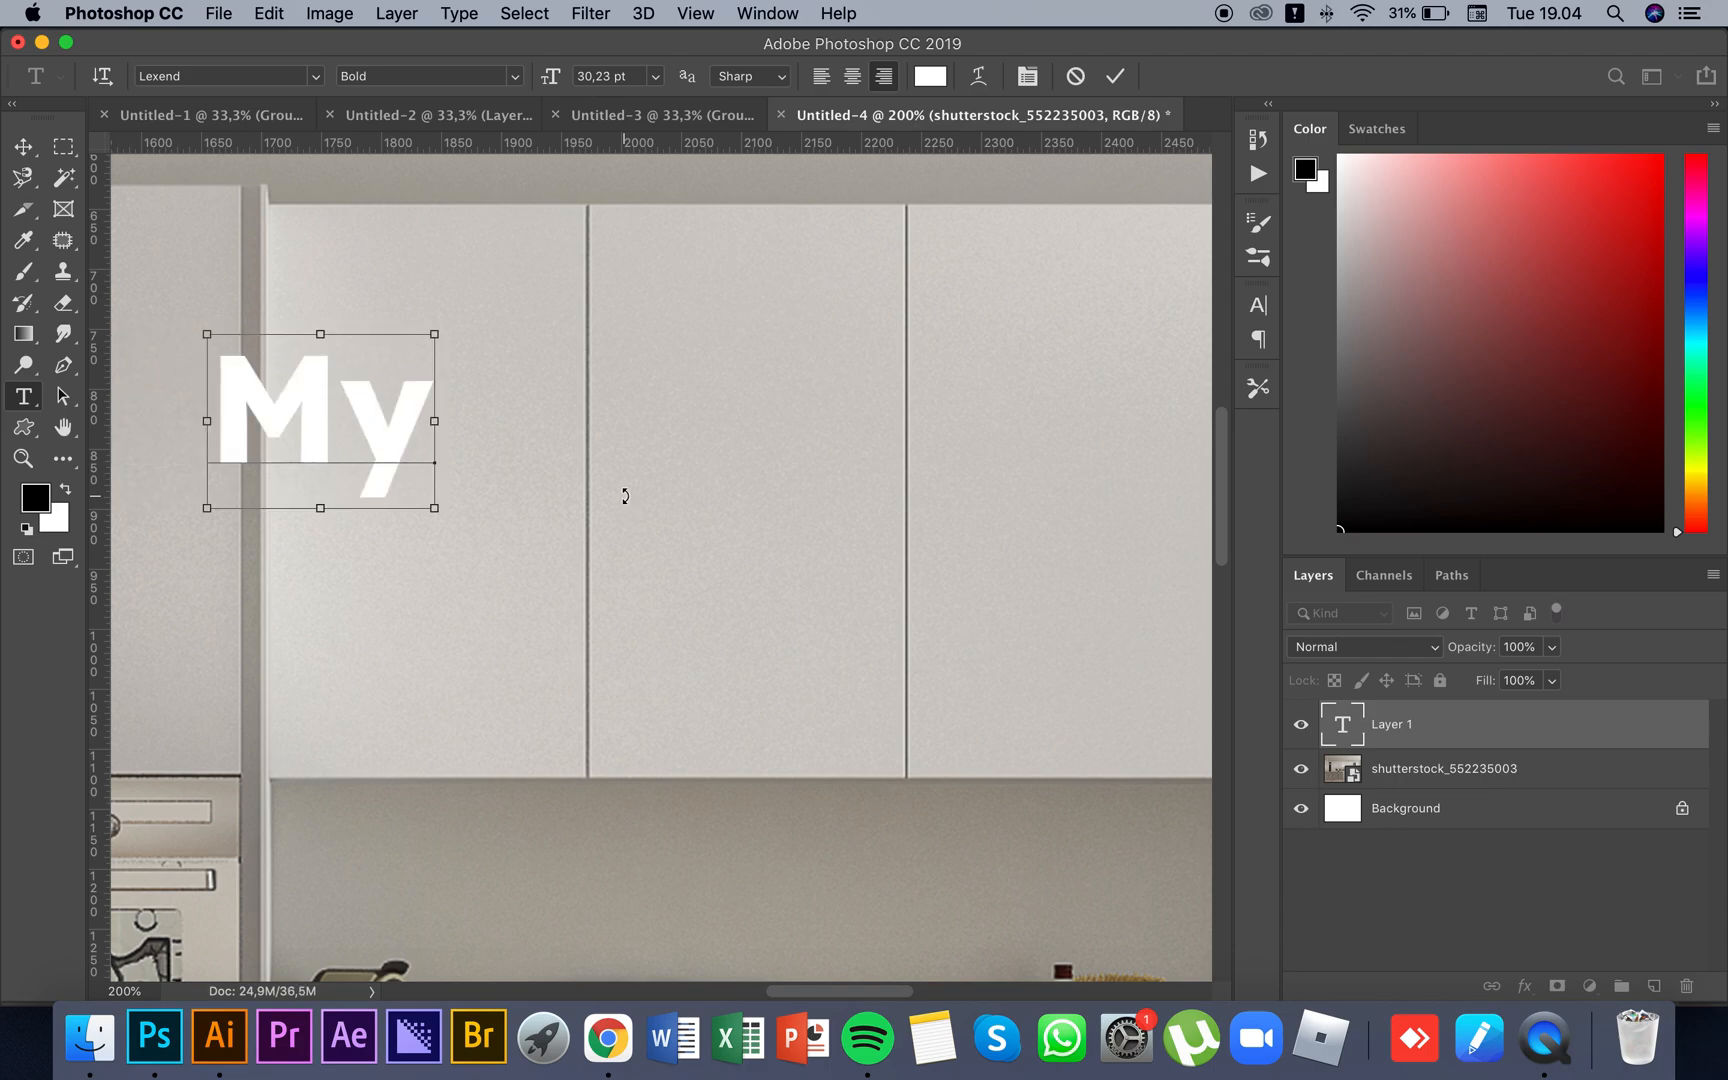
pyautogui.press('super+Return')
pyautogui.press('v')
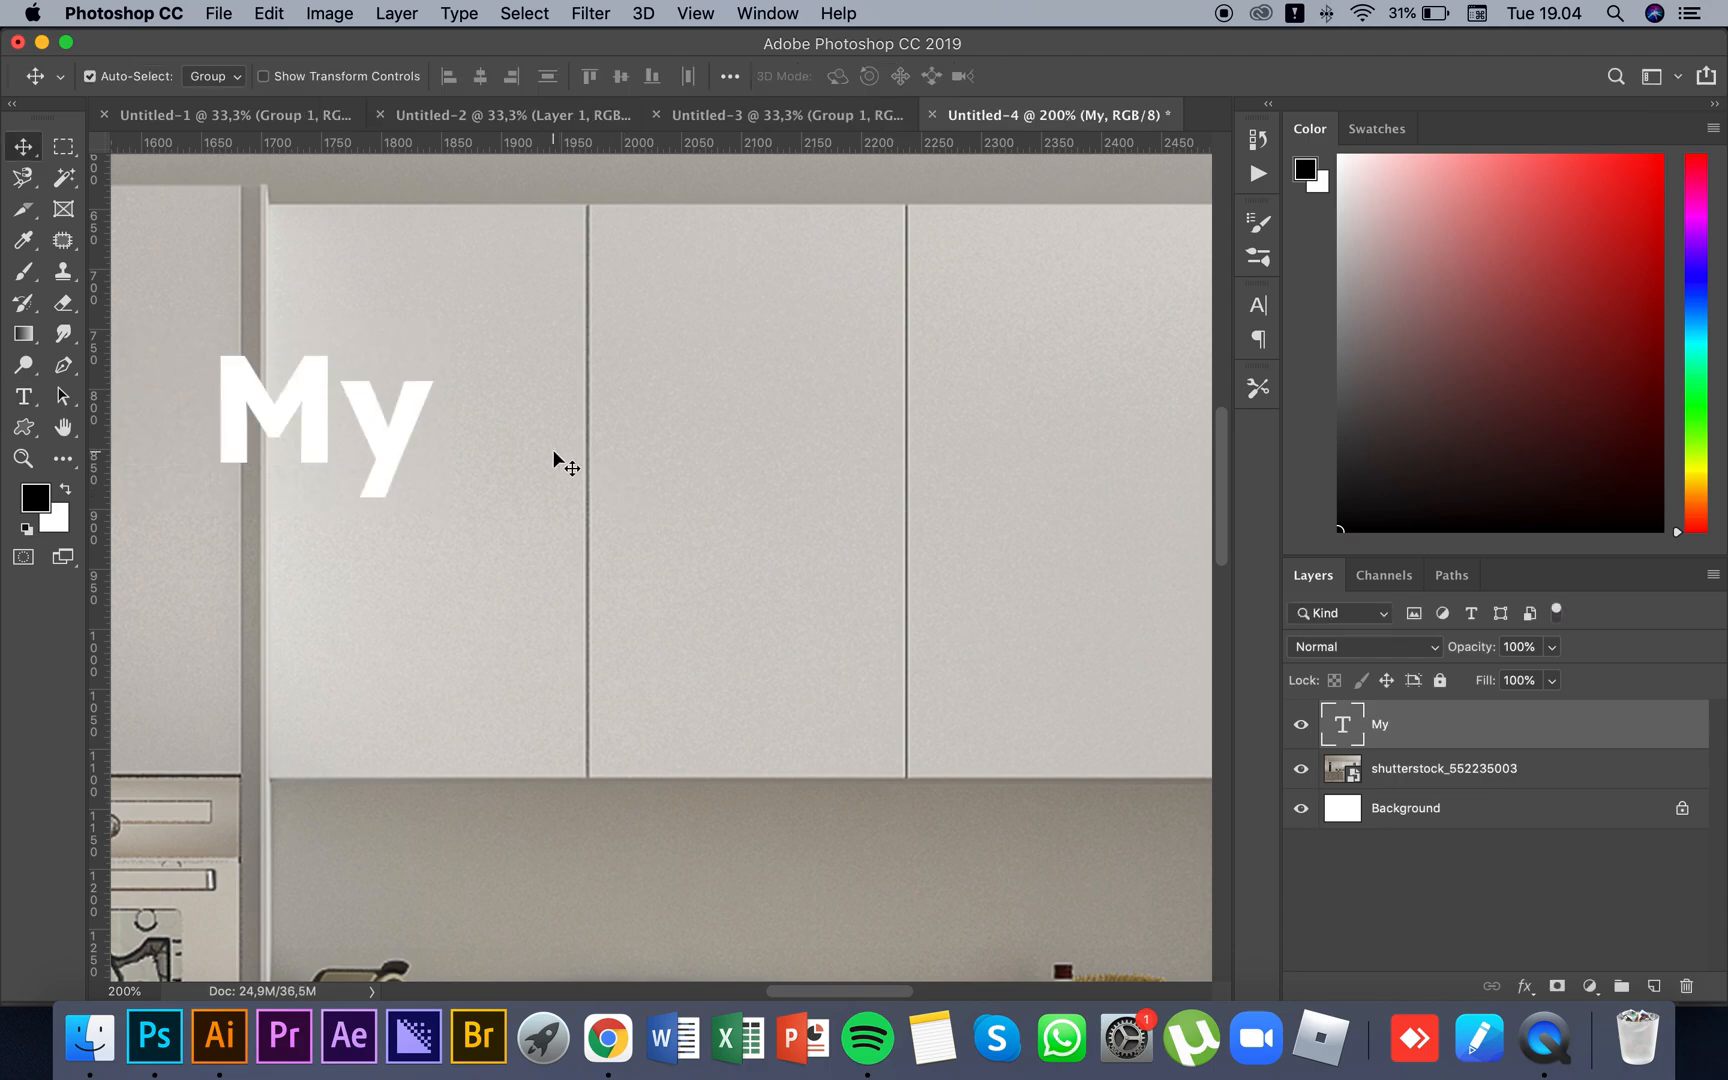
# Step: Move the "My" text onto the first upper cabinet door and scale it down to about 19 pt
pyautogui.moveTo(403, 445); pyautogui.dragTo(516, 455)
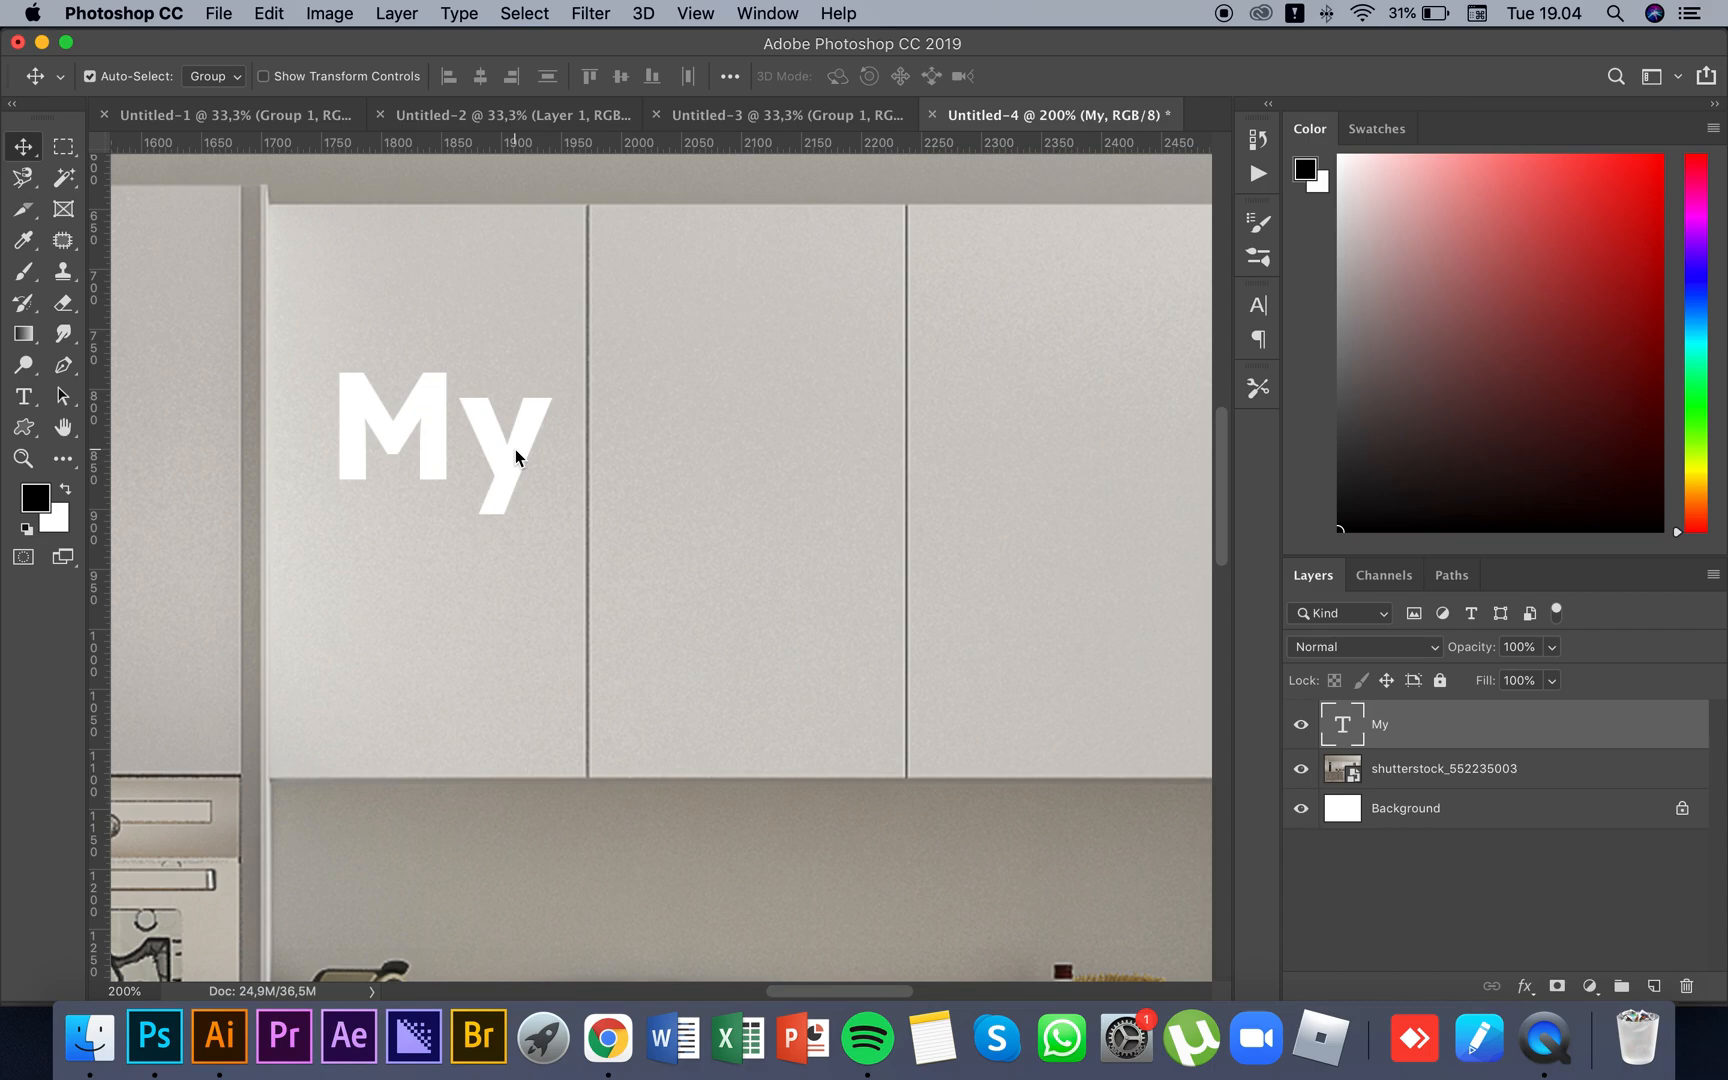
pyautogui.press('super+t')
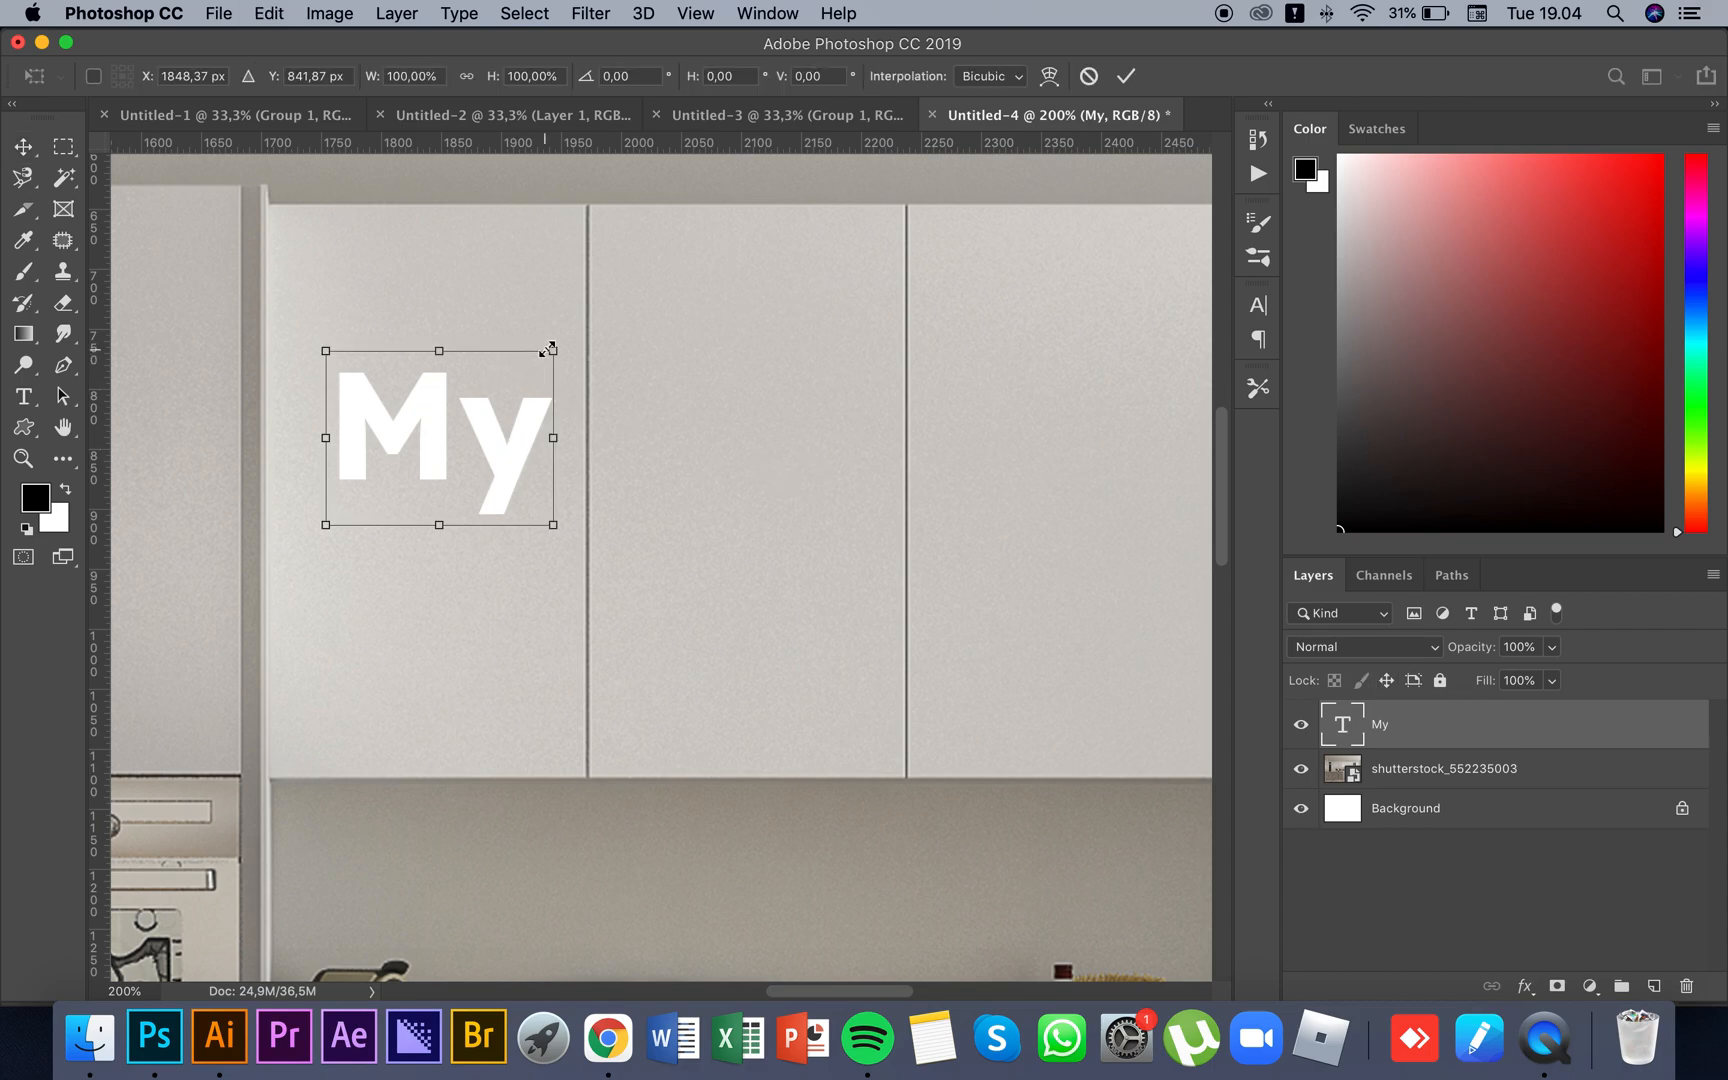
pyautogui.moveTo(549, 366); pyautogui.dragTo(512, 385)
pyautogui.press('Return')
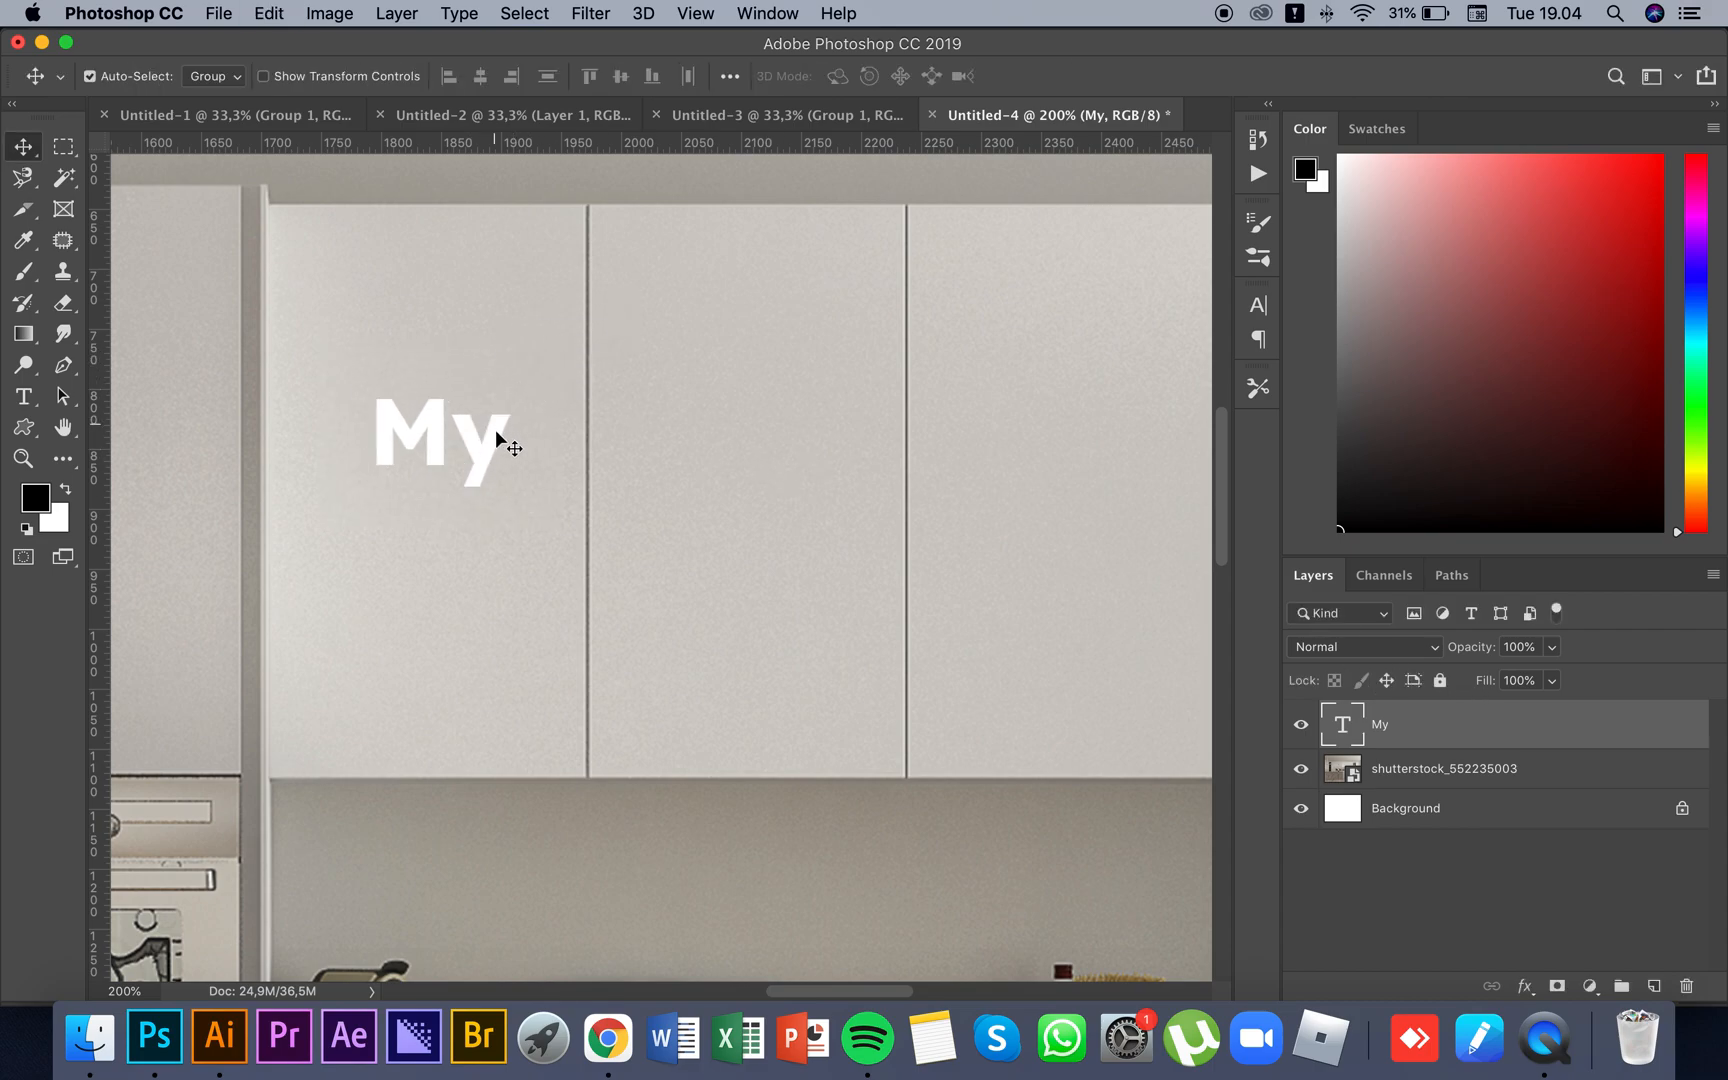
# Step: Duplicate the "My" text onto the second upper cabinet door and change the copy's wording to "Lovely"
pyautogui.keyDown('alt'); pyautogui.moveTo(487, 461); pyautogui.dragTo(776, 439); pyautogui.keyUp('alt')
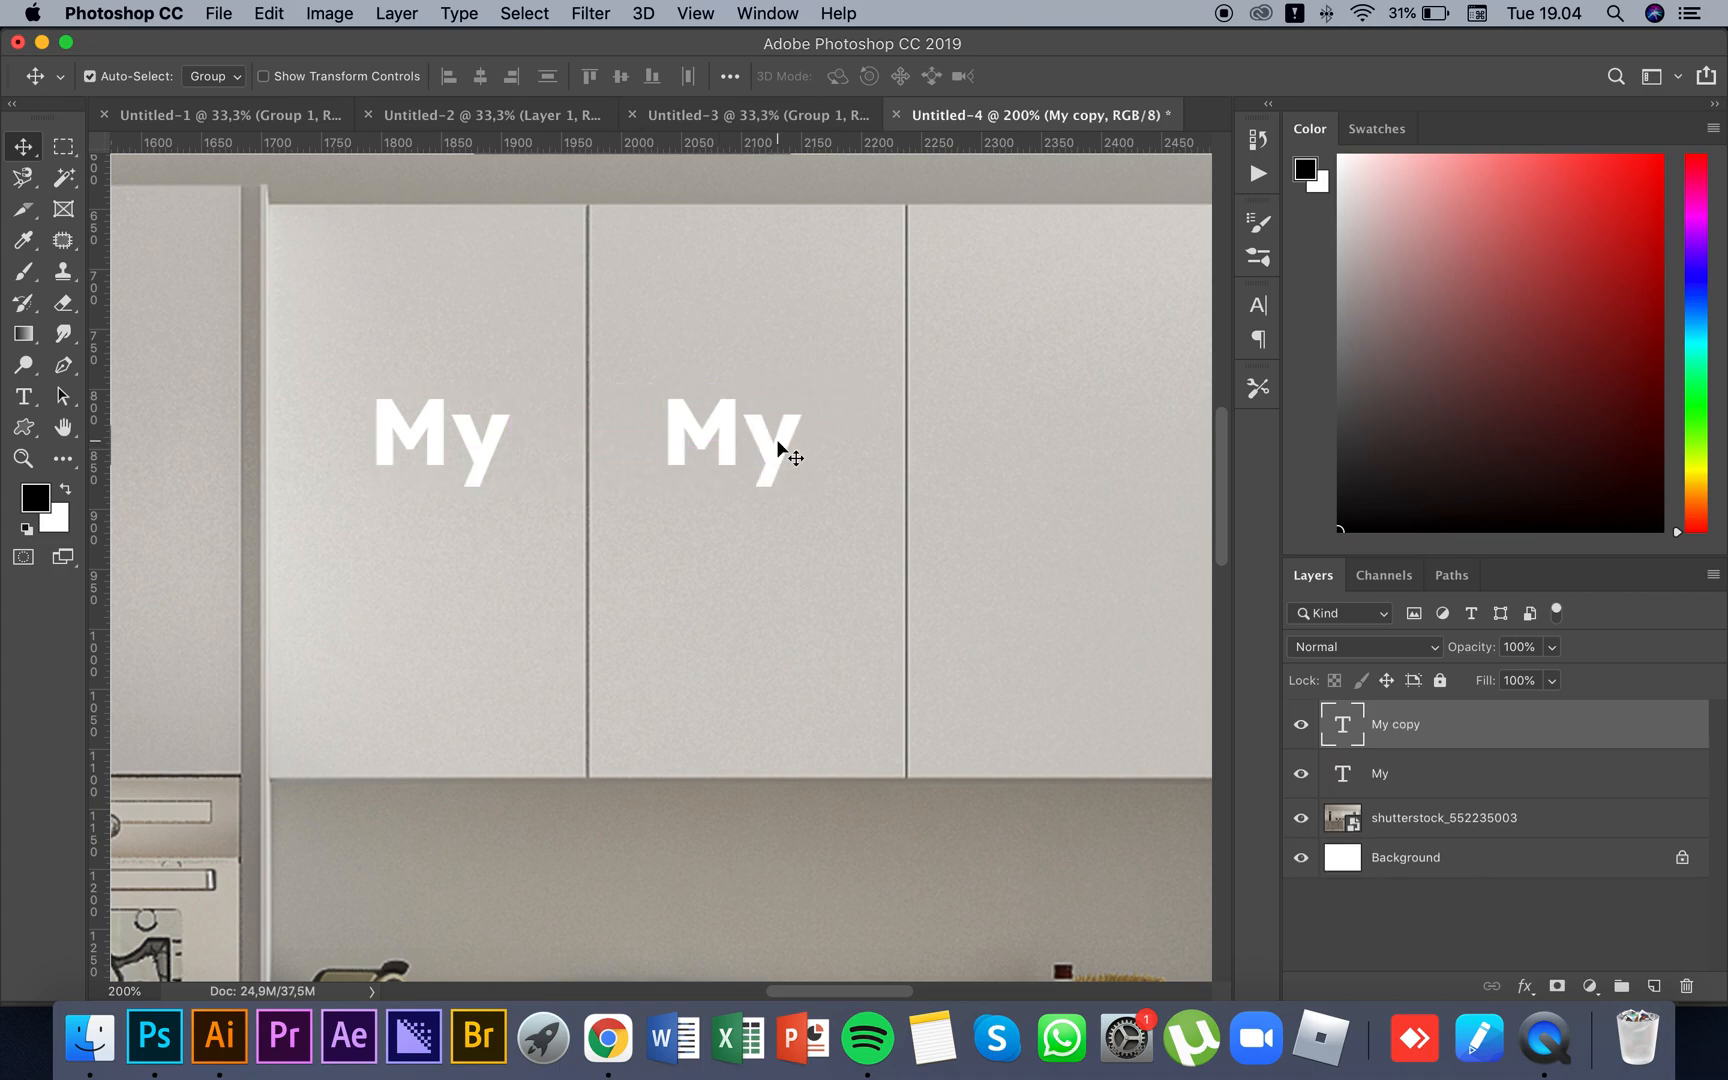
pyautogui.press('t')
pyautogui.doubleClick(767, 436)
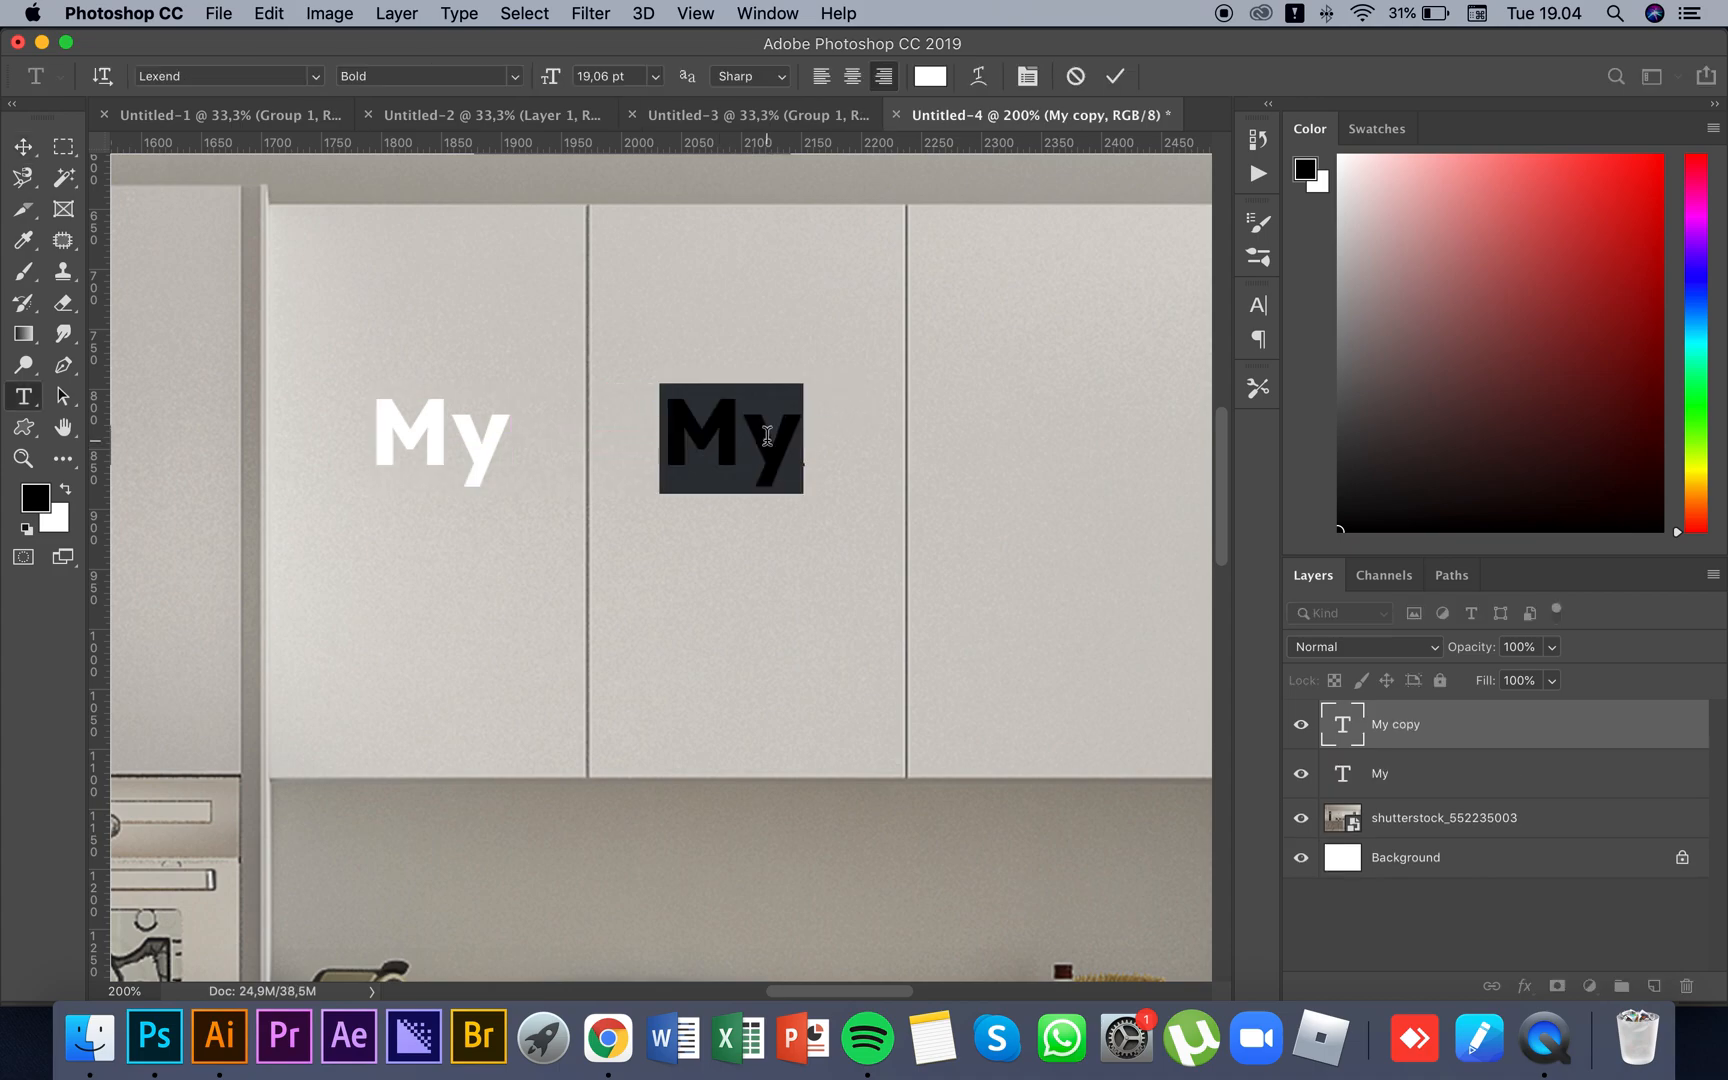
pyautogui.write('Lovely')
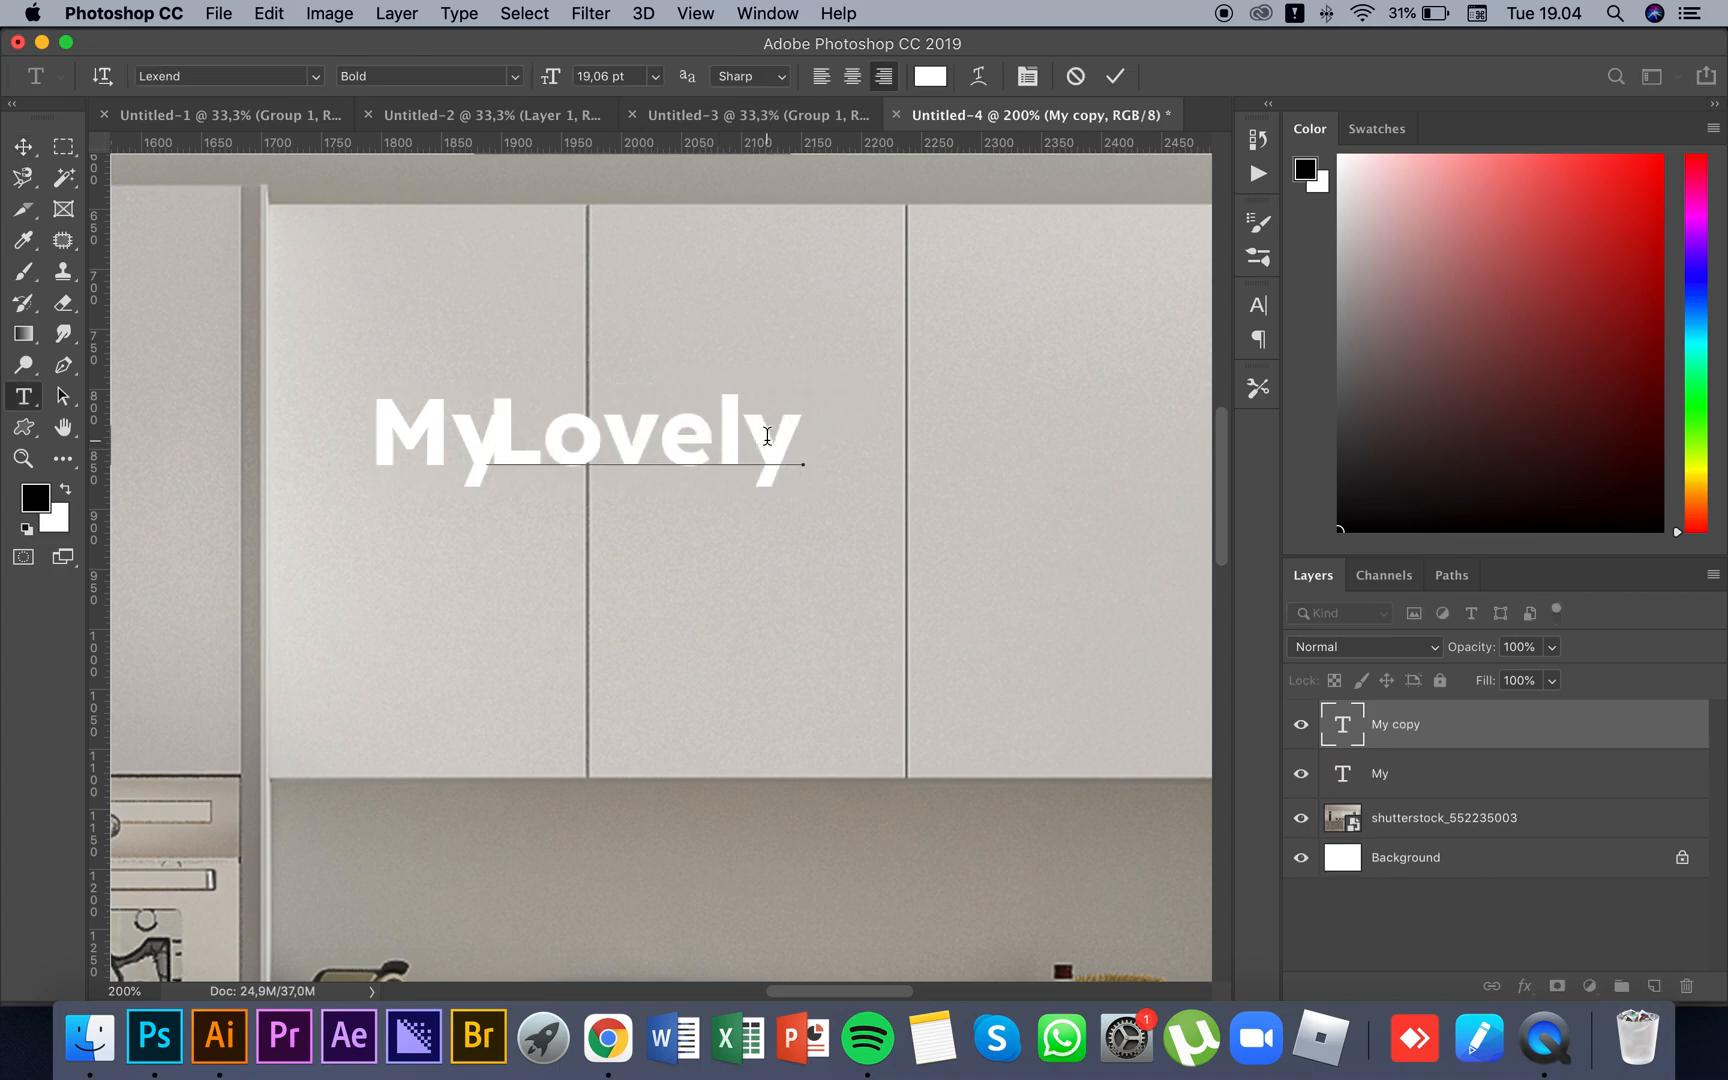
pyautogui.press('super+Return')
pyautogui.press('v')
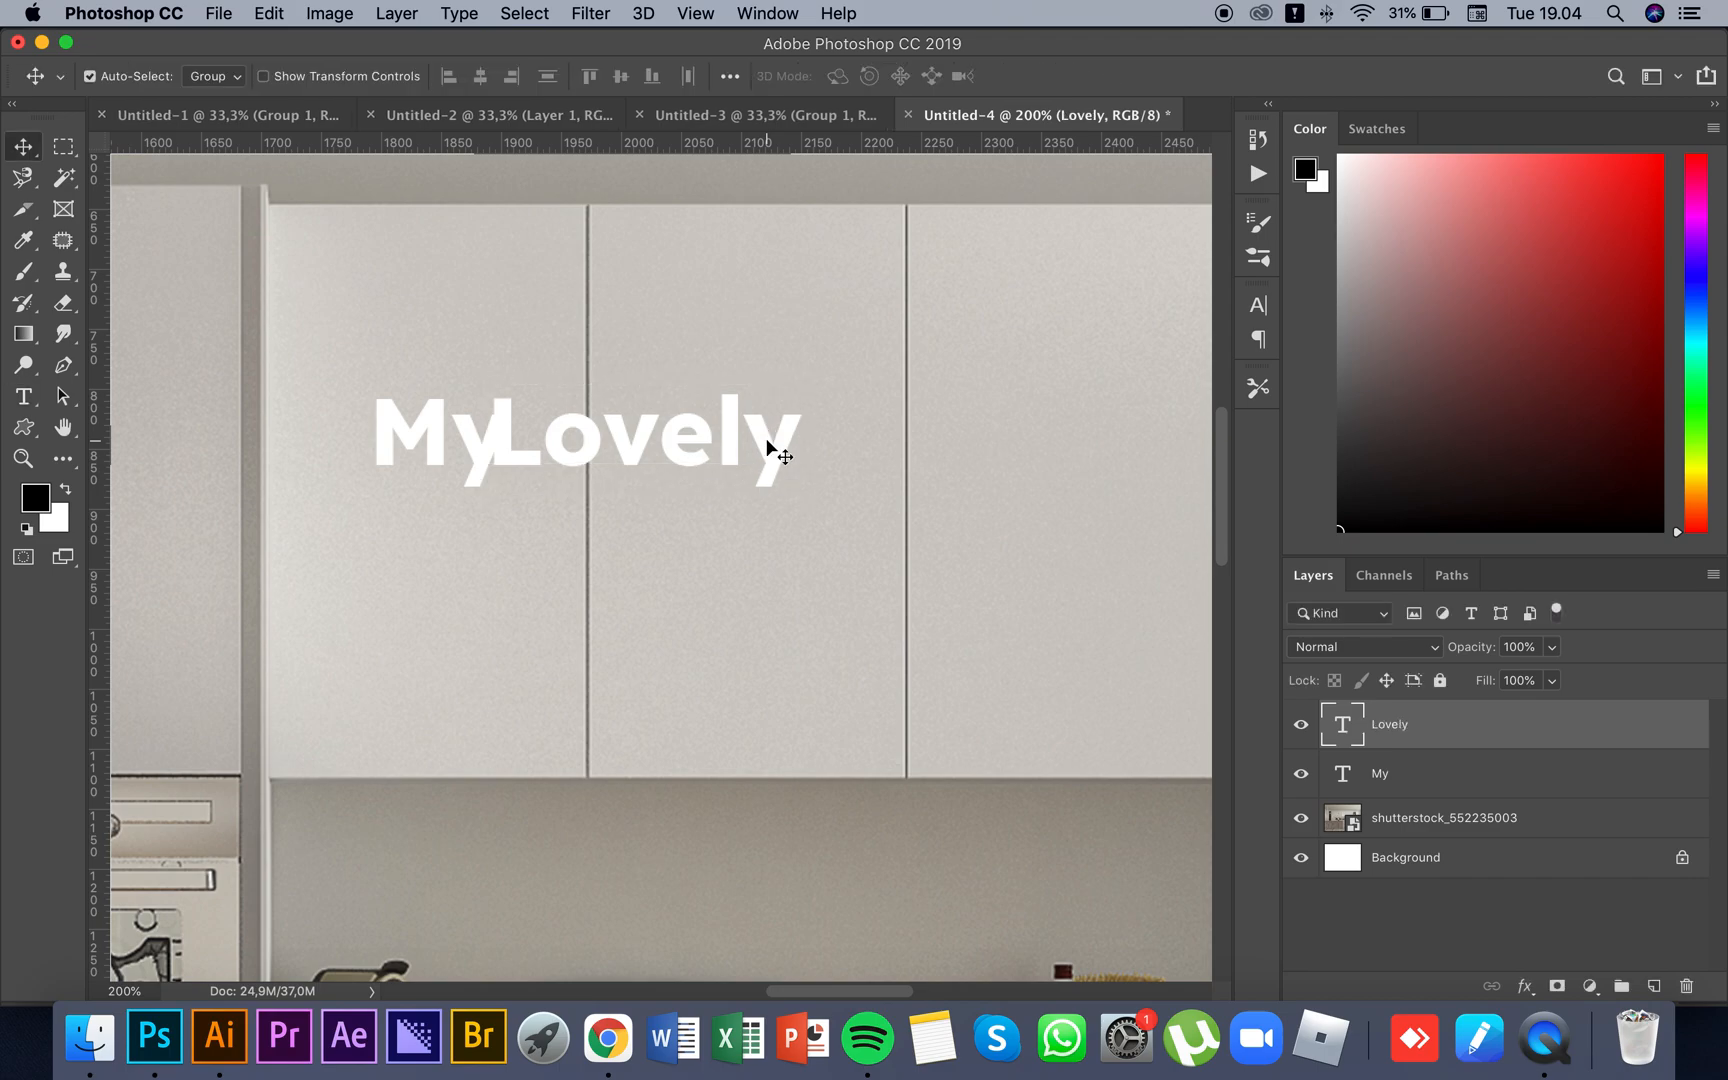
# Step: Scale the "My" and "Lovely" texts down together to about 10.5 pt and place each on its own cabinet door
pyautogui.keyDown('shift'); pyautogui.click(1480, 773); pyautogui.keyUp('shift')
pyautogui.press('super+t')
pyautogui.moveTo(802, 393); pyautogui.dragTo(790, 466)
pyautogui.press('Return')
pyautogui.click(528, 390)
pyautogui.moveTo(426, 458); pyautogui.dragTo(450, 457)
# Step: Duplicate the "Lovely" text onto the third upper cabinet door and change the copy's wording to "Kitchen"
pyautogui.hscroll(5, 880, 434)
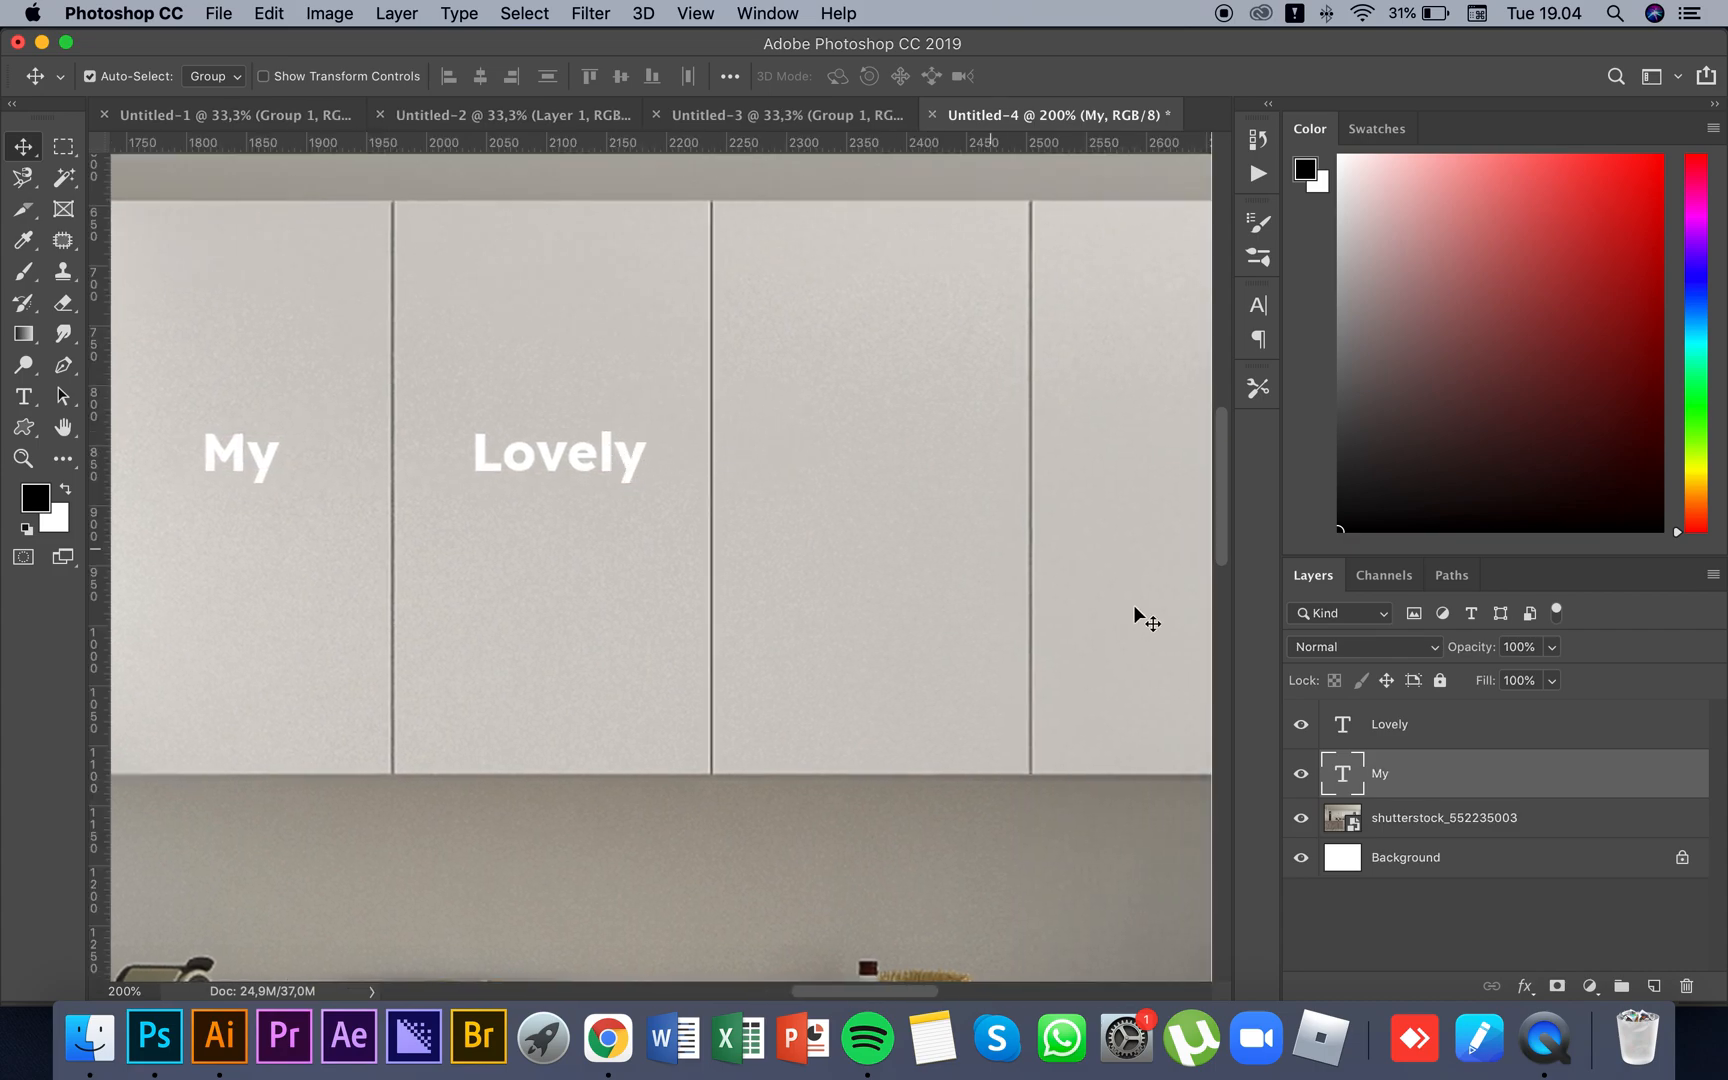
pyautogui.click(1396, 729)
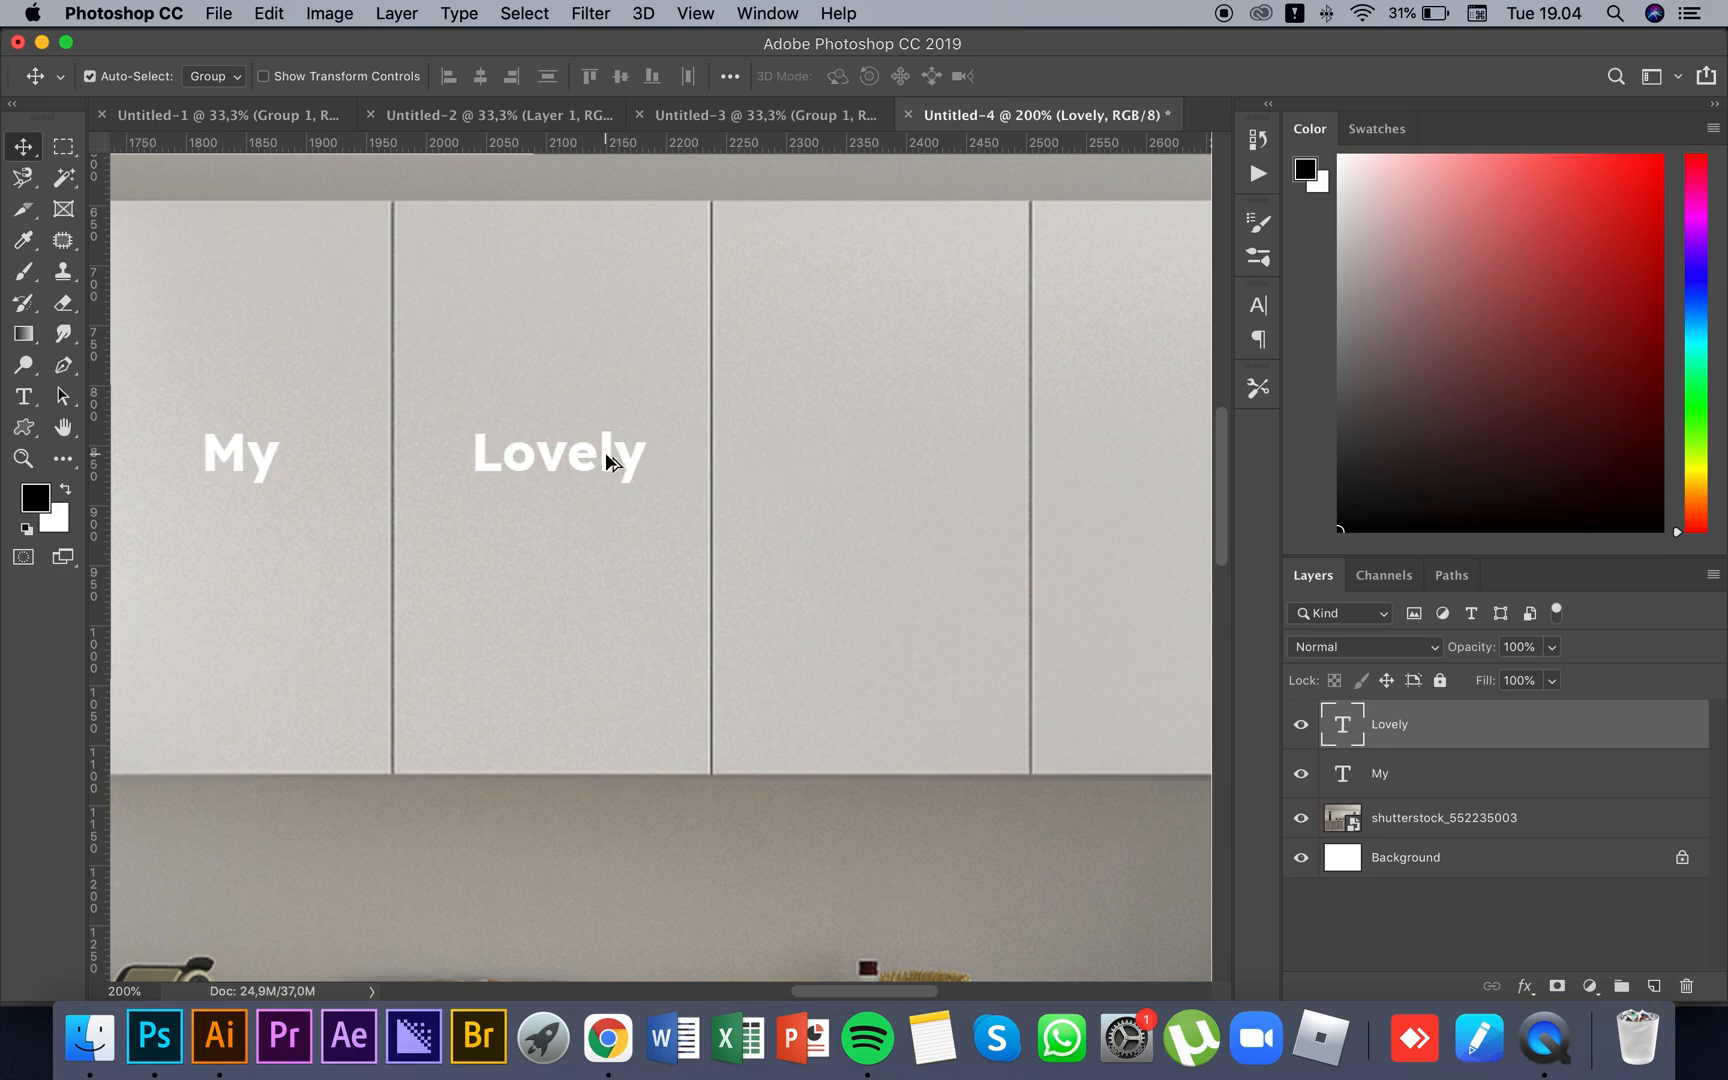
pyautogui.moveTo(607, 461); pyautogui.dragTo(922, 460)
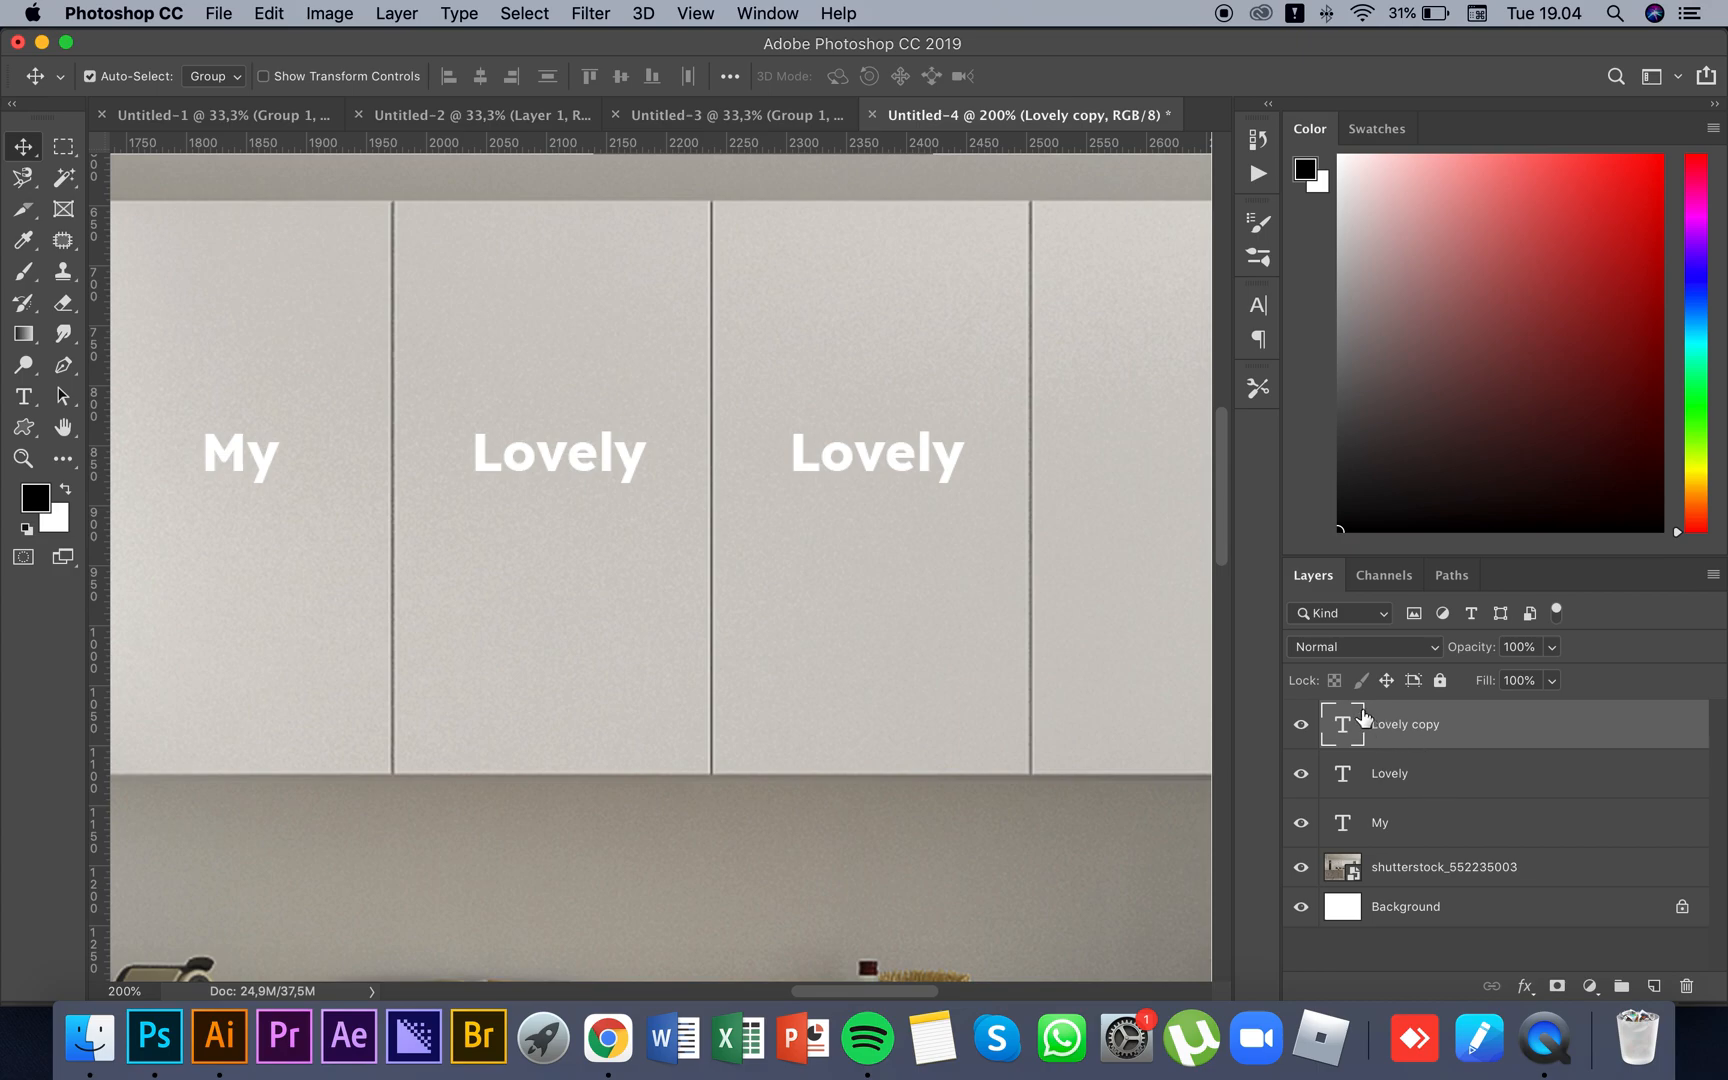
pyautogui.press('t')
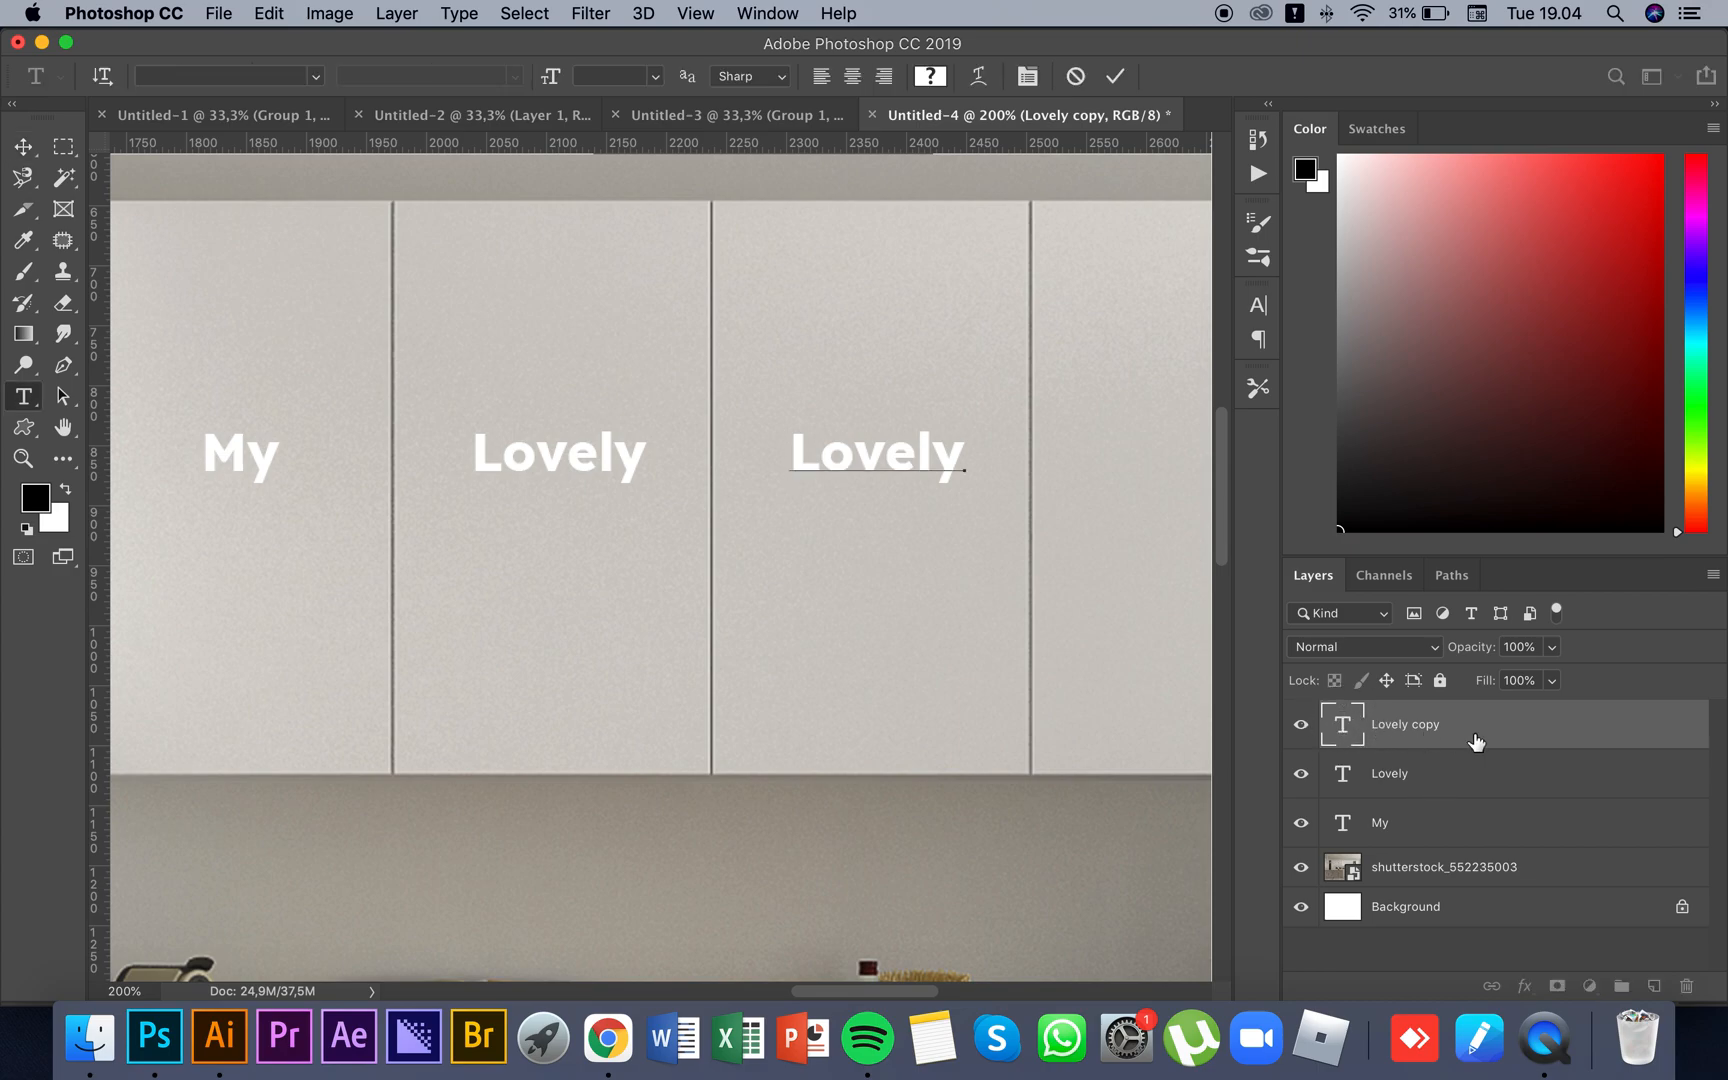
pyautogui.doubleClick(910, 442)
pyautogui.write('Kithce')
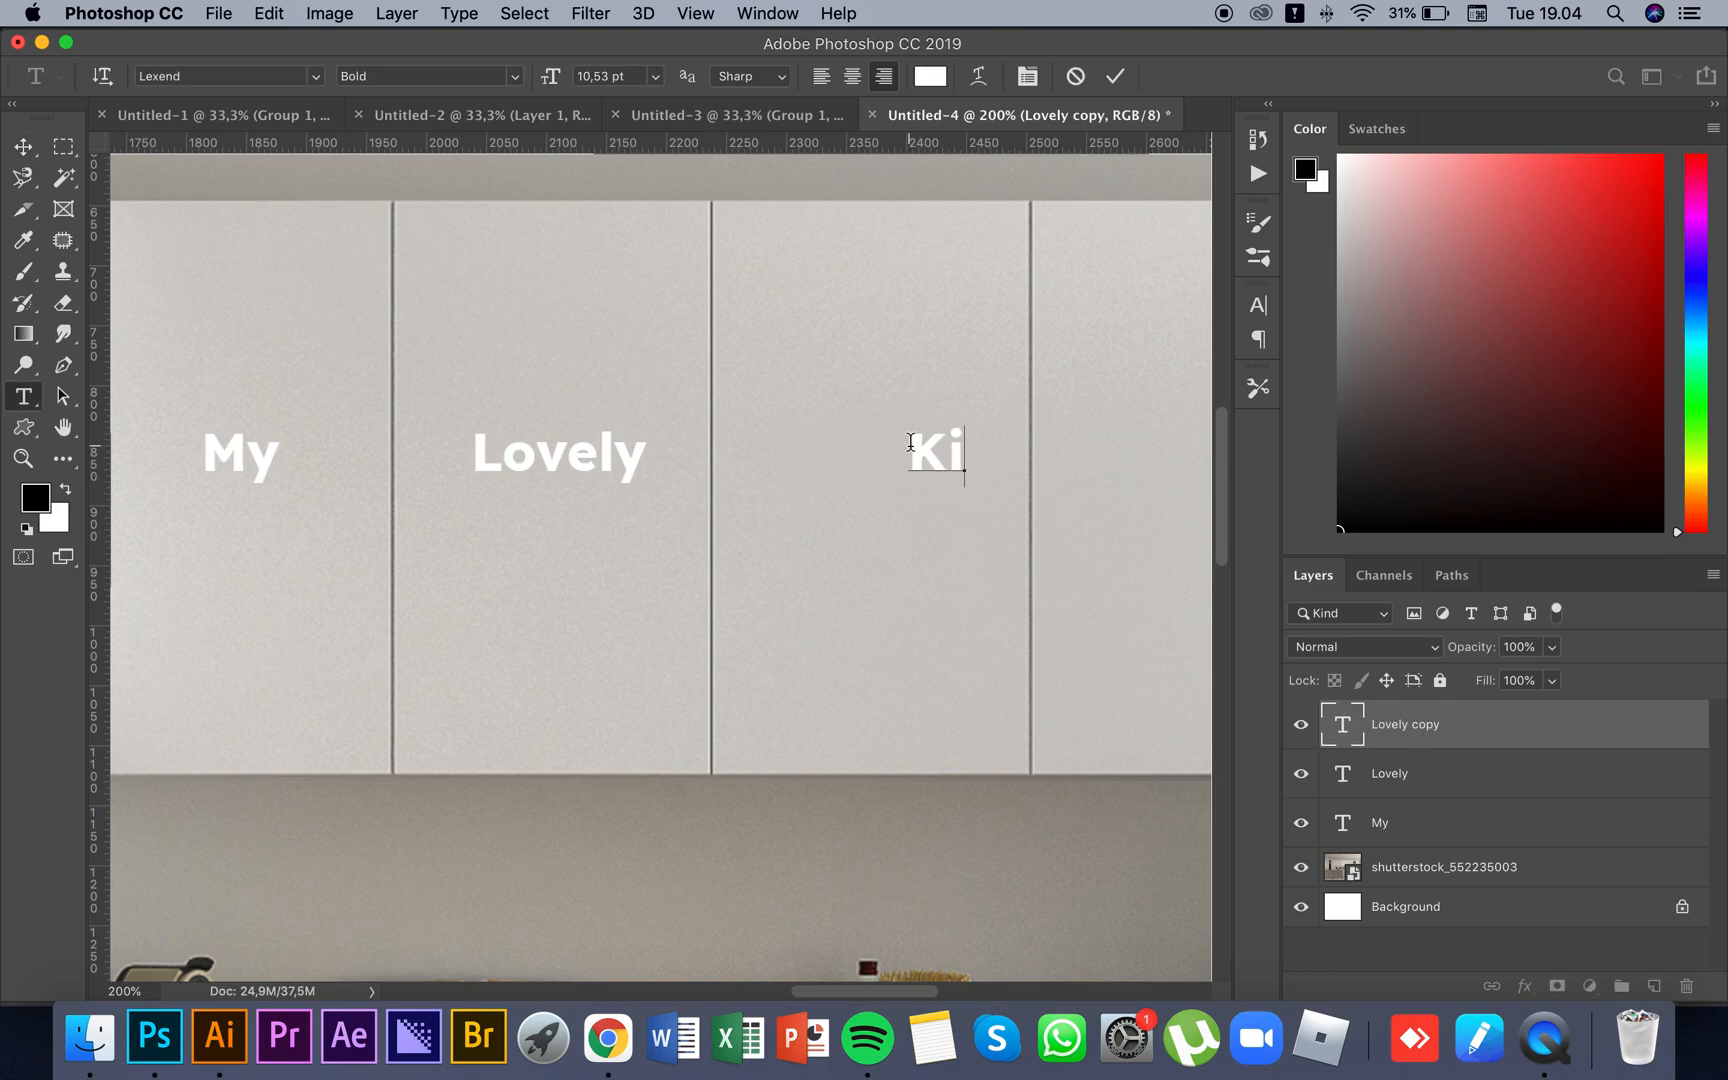
pyautogui.press('BackSpace')
pyautogui.press('BackSpace')
pyautogui.press('BackSpace')
pyautogui.write('chen')
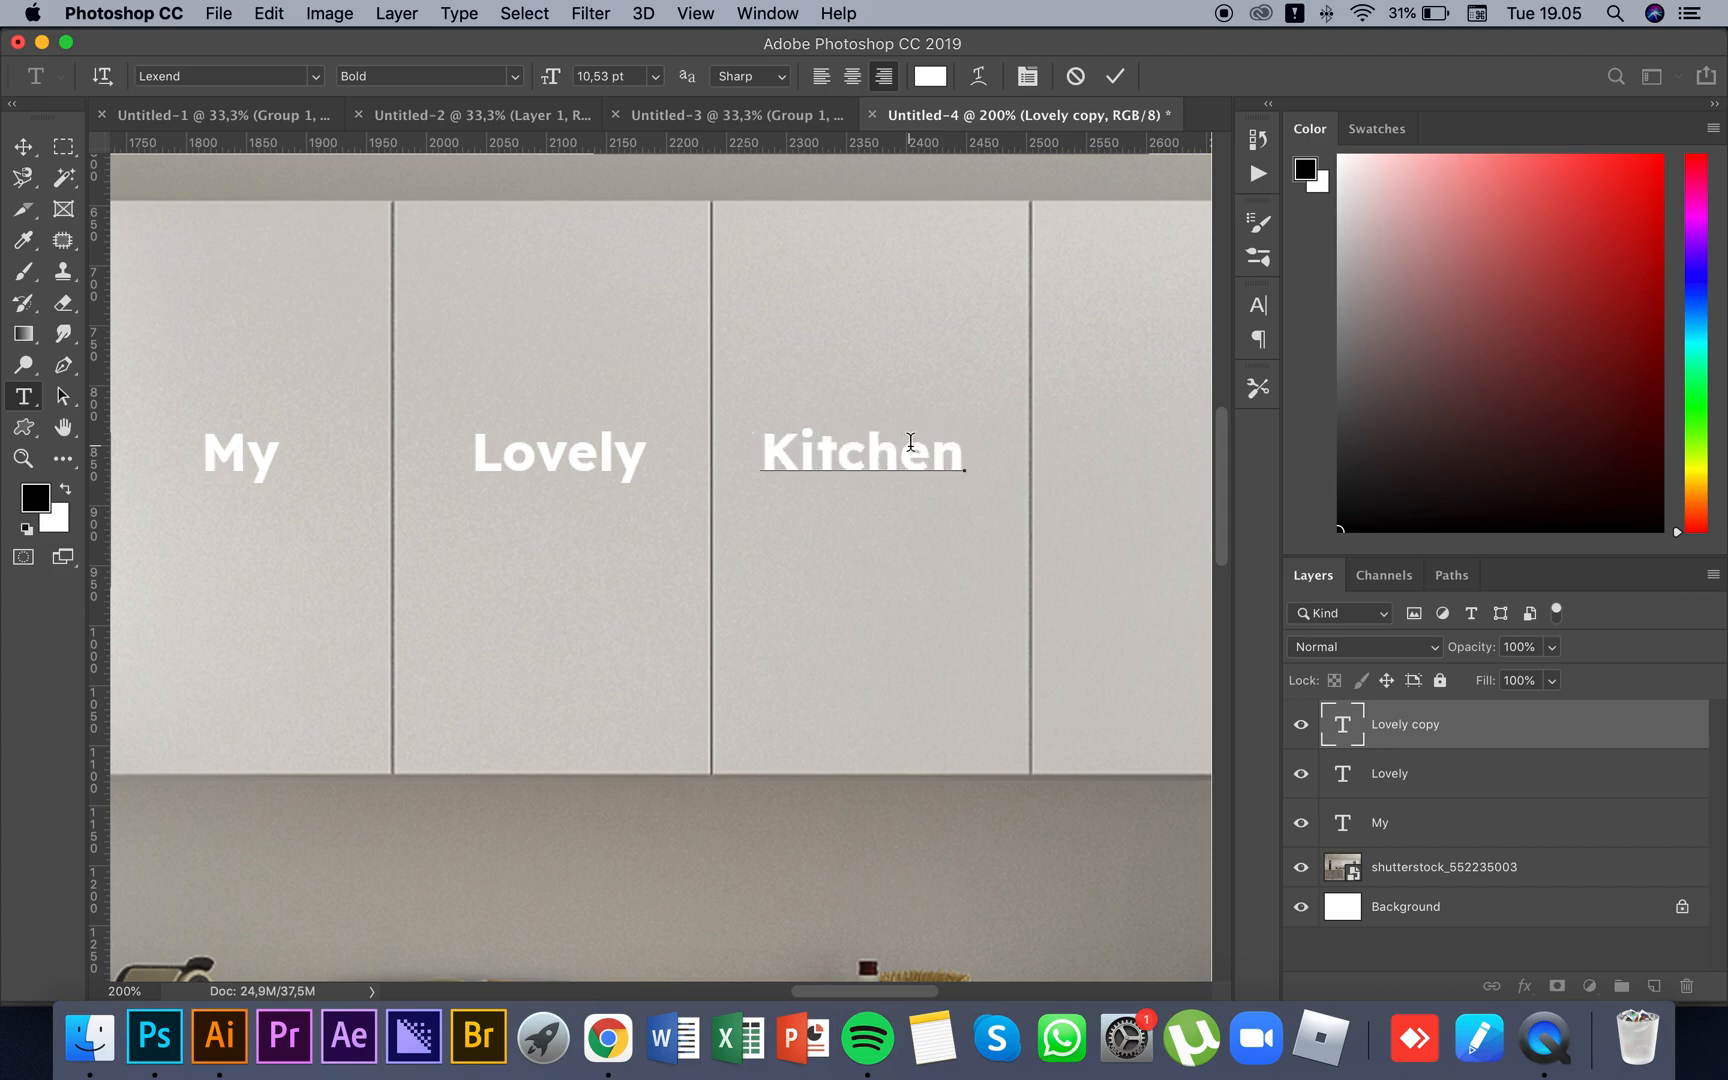
pyautogui.hotkey('ctrl', 'Return')
# Step: Examine the placement of the three words on the upper cabinet doors, both close up and within the whole kitchen
pyautogui.press('z')
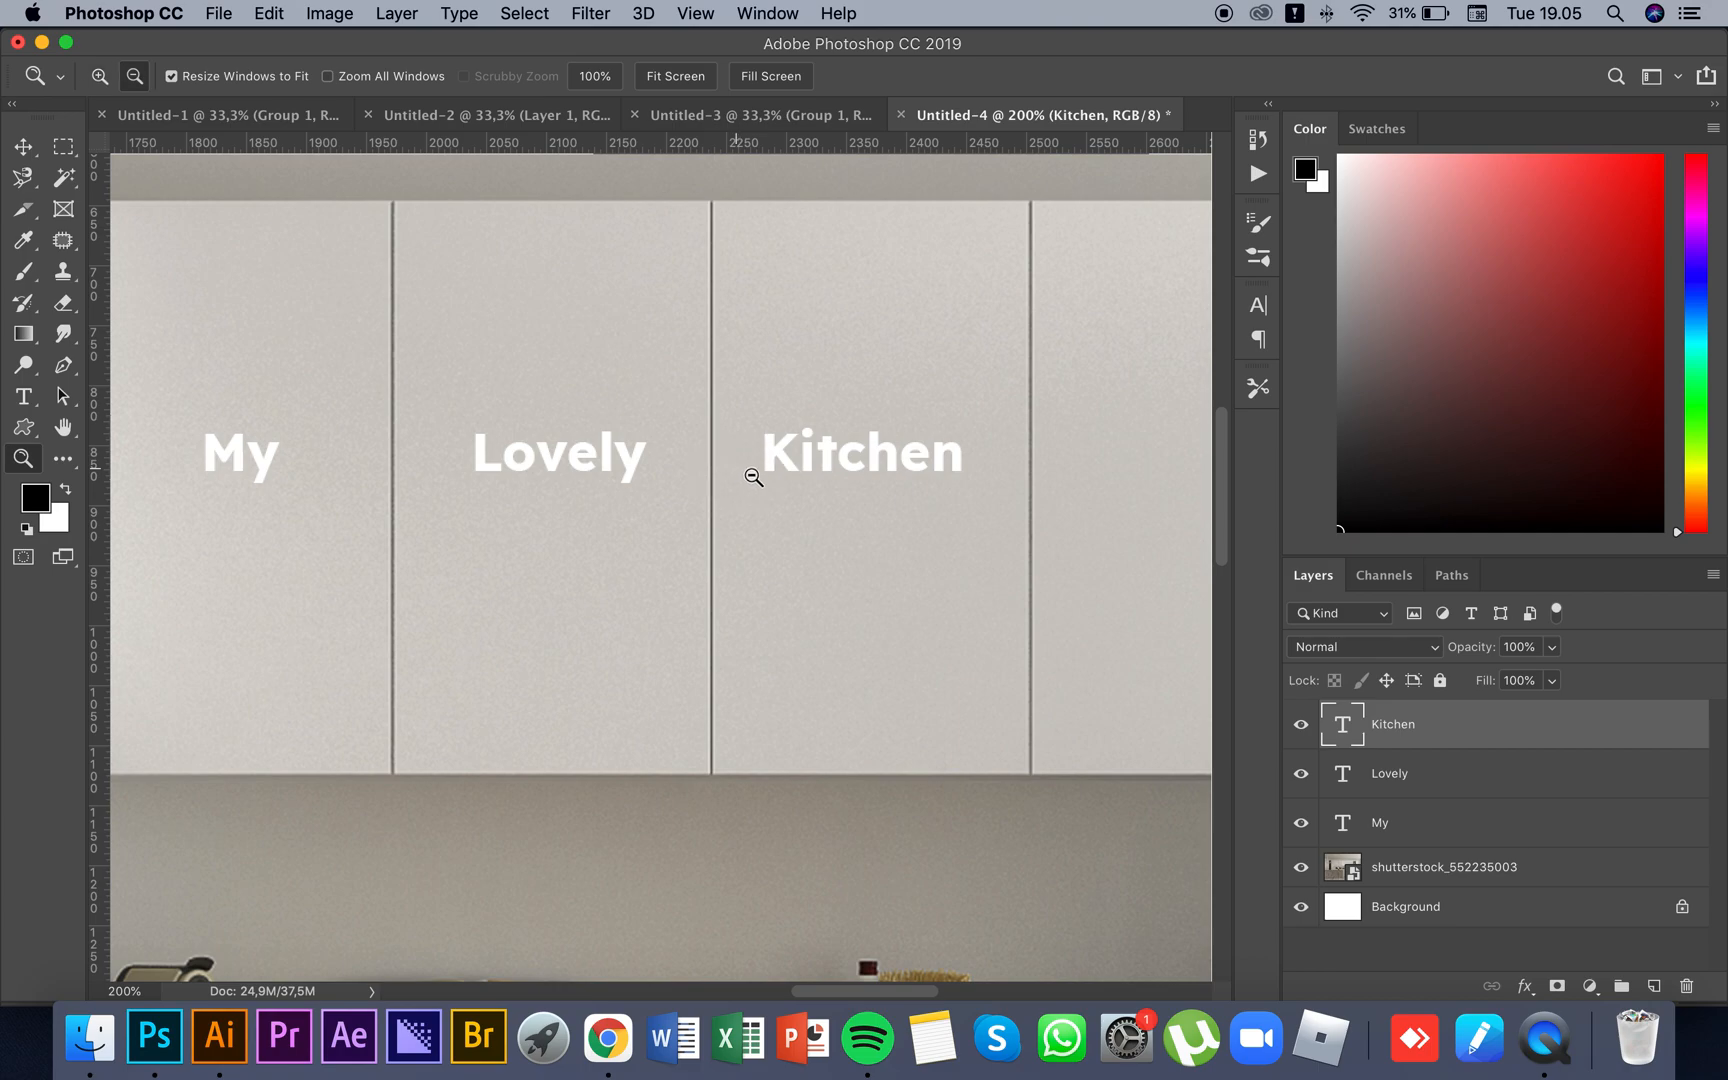
pyautogui.keyDown('alt'); pyautogui.click(753, 477); pyautogui.keyUp('alt')
pyautogui.scroll(-2, 733, 478)
pyautogui.hscroll(-2, 733, 478)
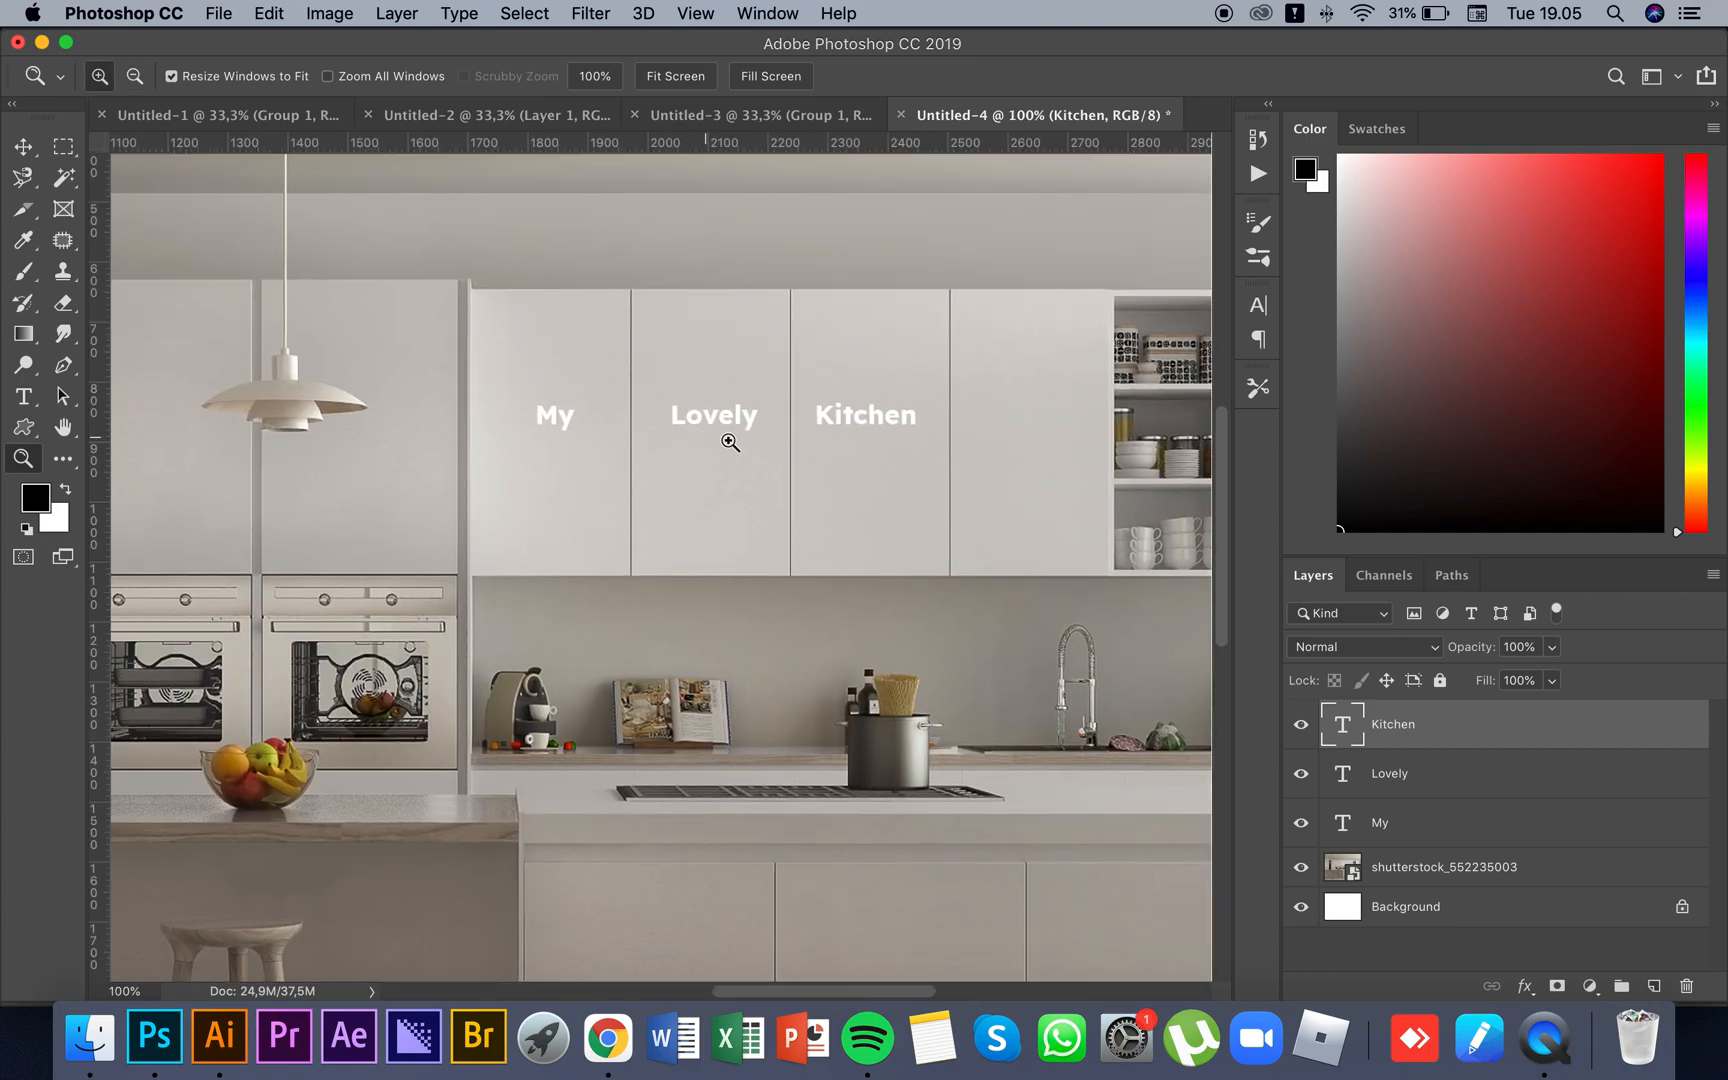
pyautogui.click(605, 426)
pyautogui.moveTo(617, 424); pyautogui.dragTo(656, 471)
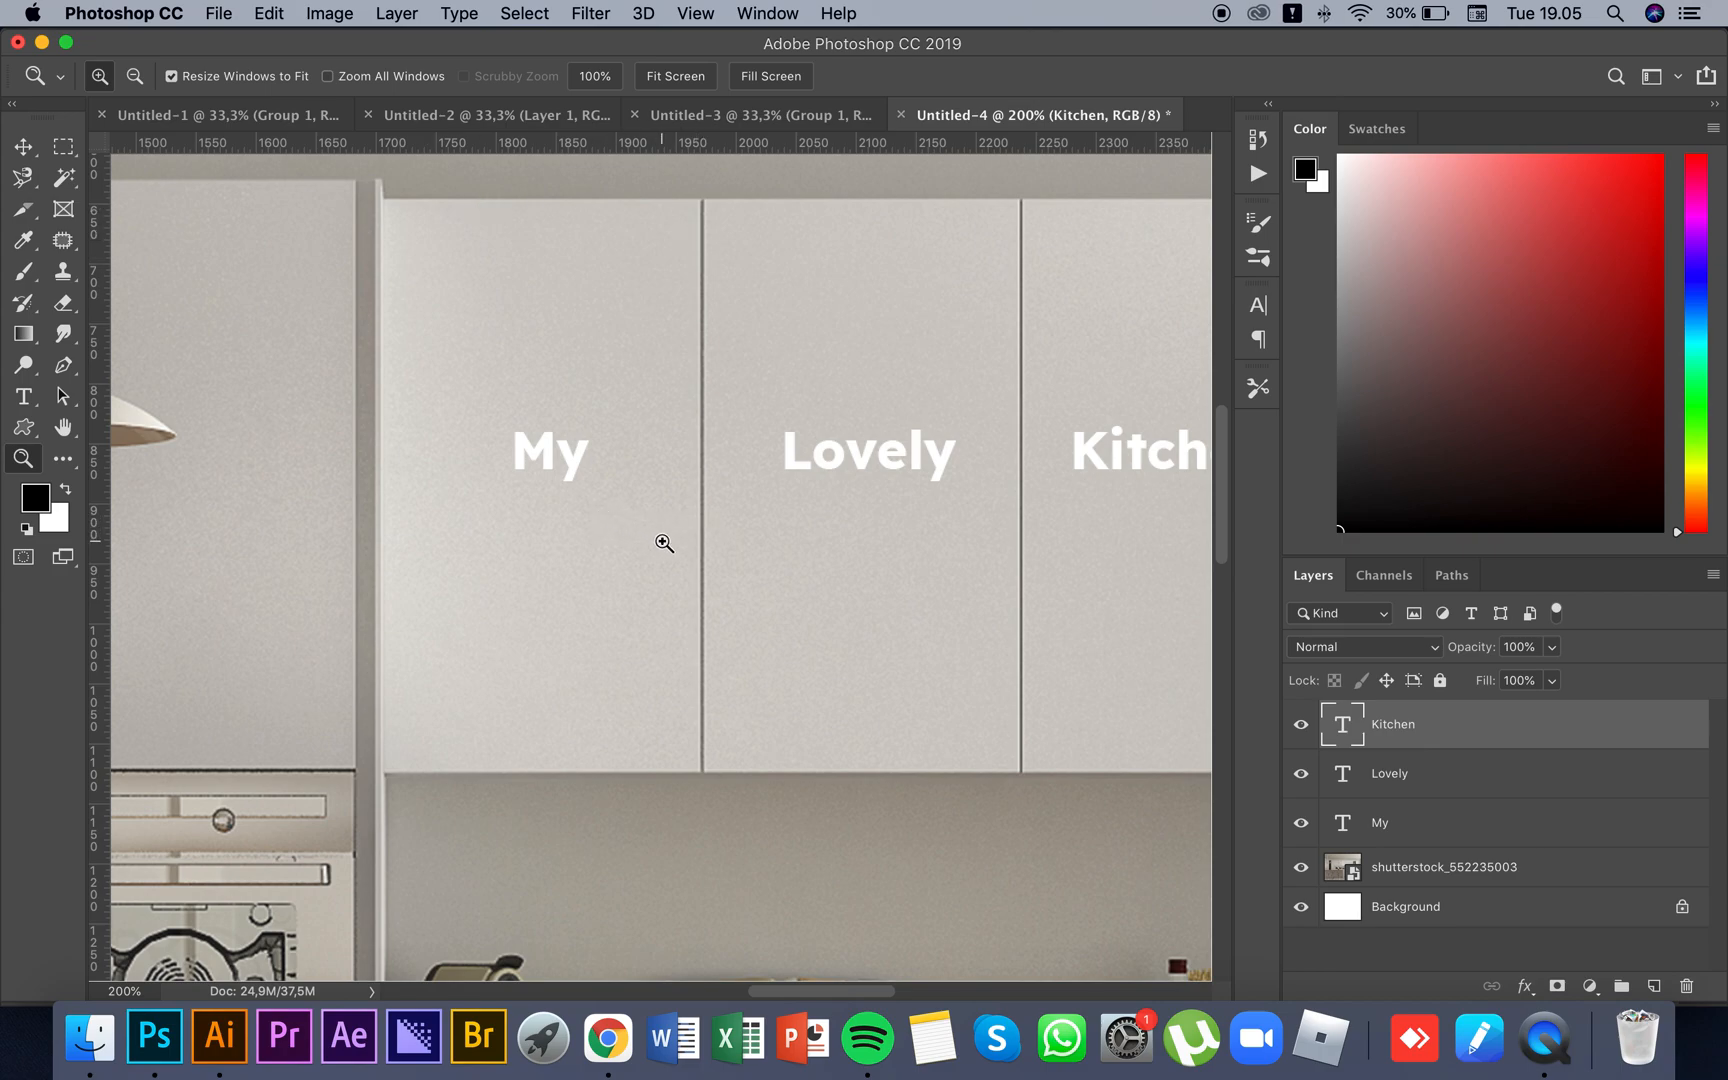
pyautogui.keyDown('alt'); pyautogui.keyDown('super'); pyautogui.click(666, 541); pyautogui.keyUp('super'); pyautogui.keyUp('alt')
pyautogui.keyDown('super'); pyautogui.click(749, 506); pyautogui.keyUp('super')
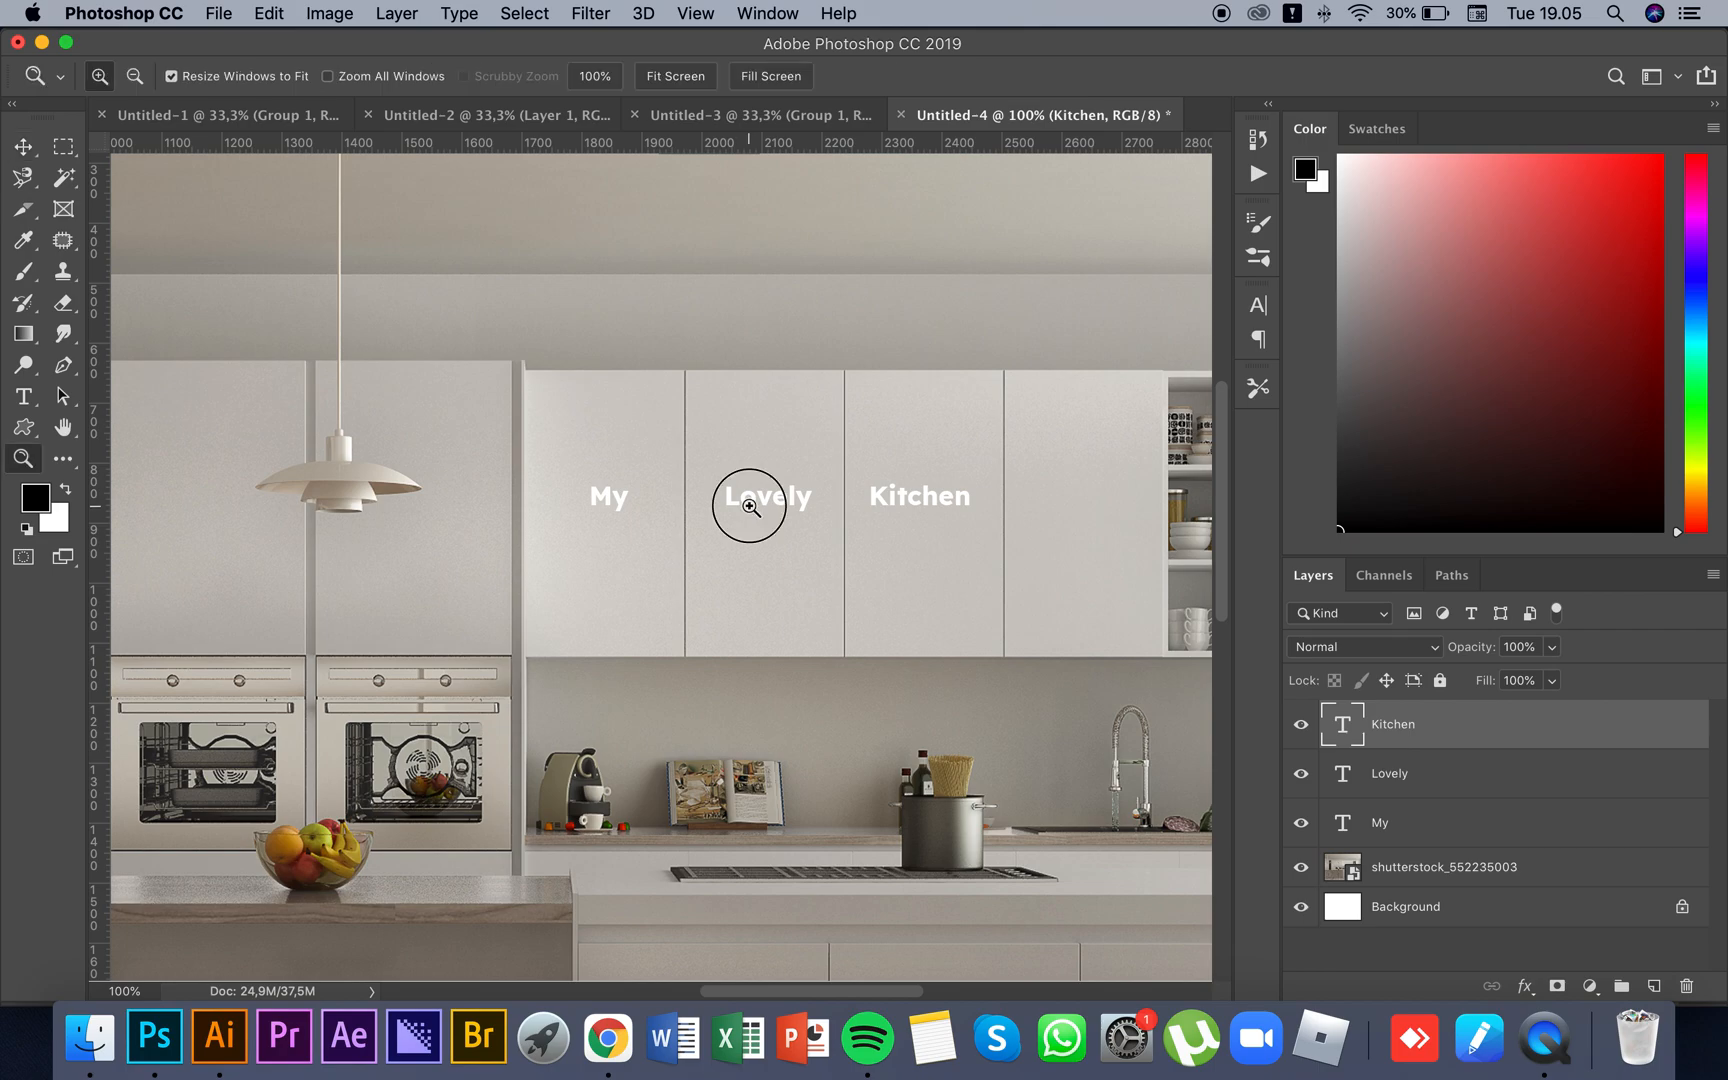
pyautogui.scroll(1, 748, 544)
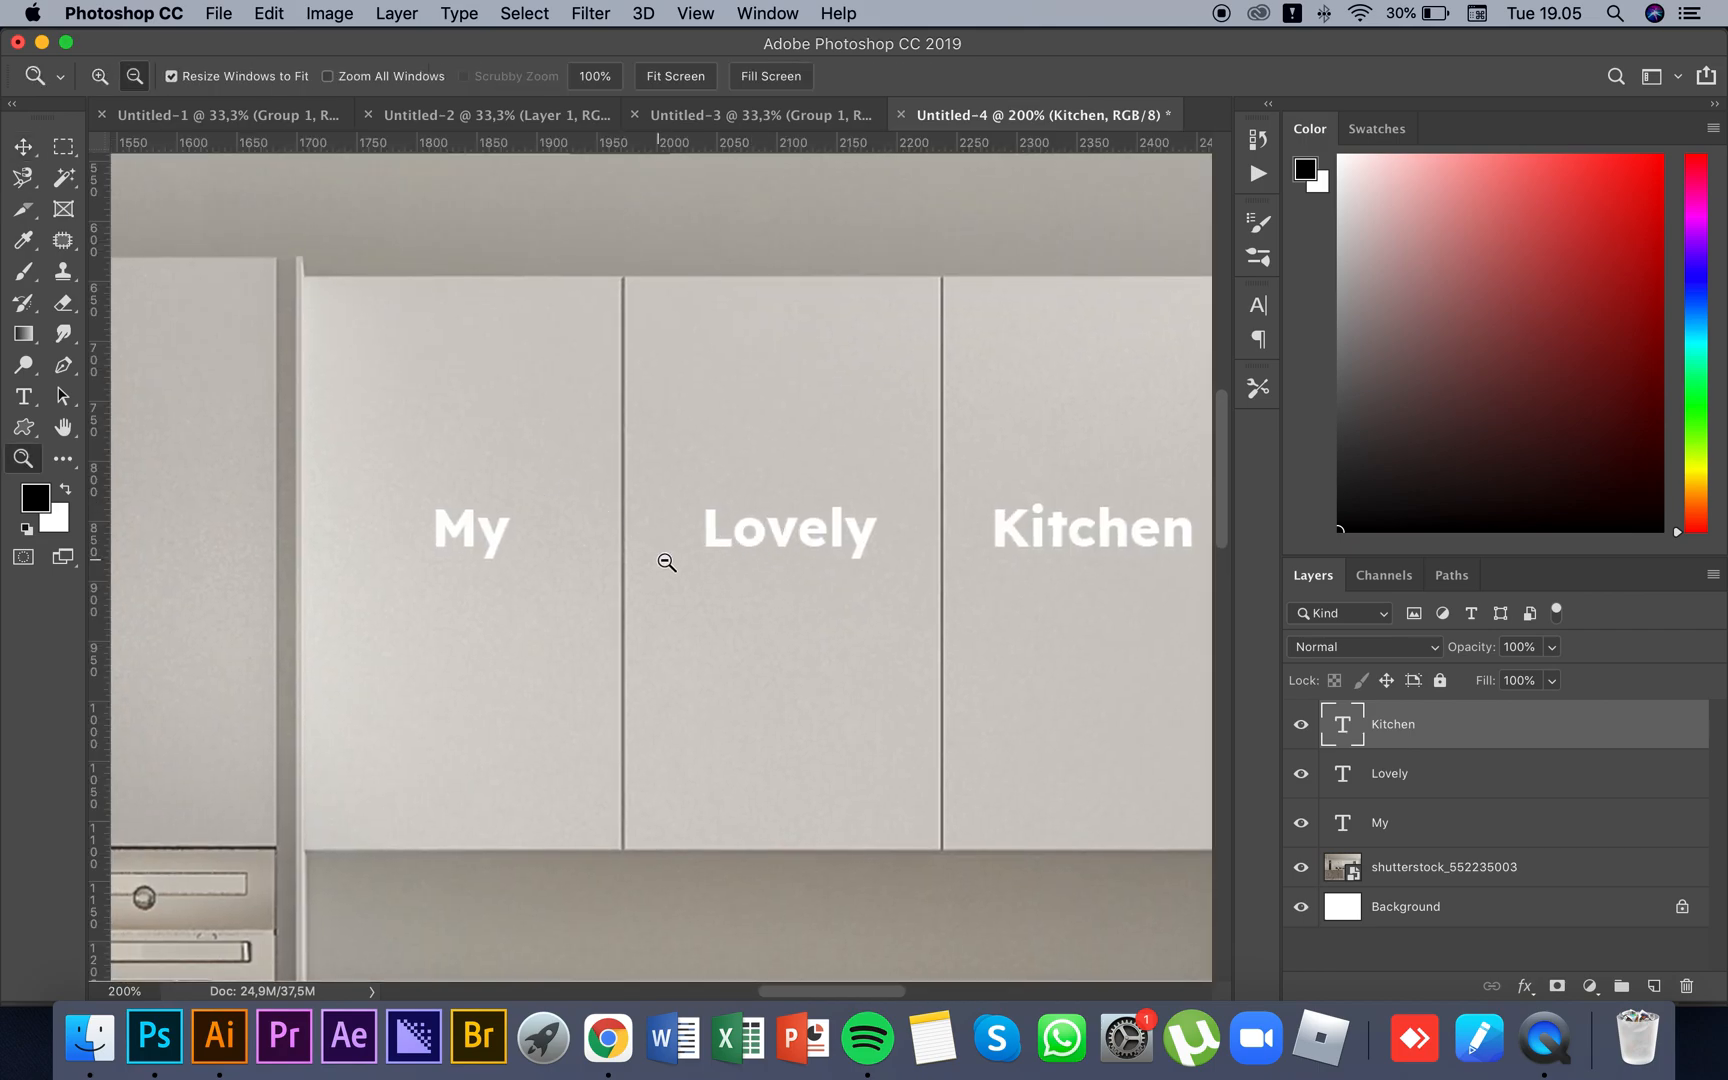
pyautogui.keyDown('alt'); pyautogui.keyDown('super'); pyautogui.click(694, 530); pyautogui.keyUp('super'); pyautogui.keyUp('alt')
pyautogui.moveTo(707, 547); pyautogui.dragTo(694, 530)
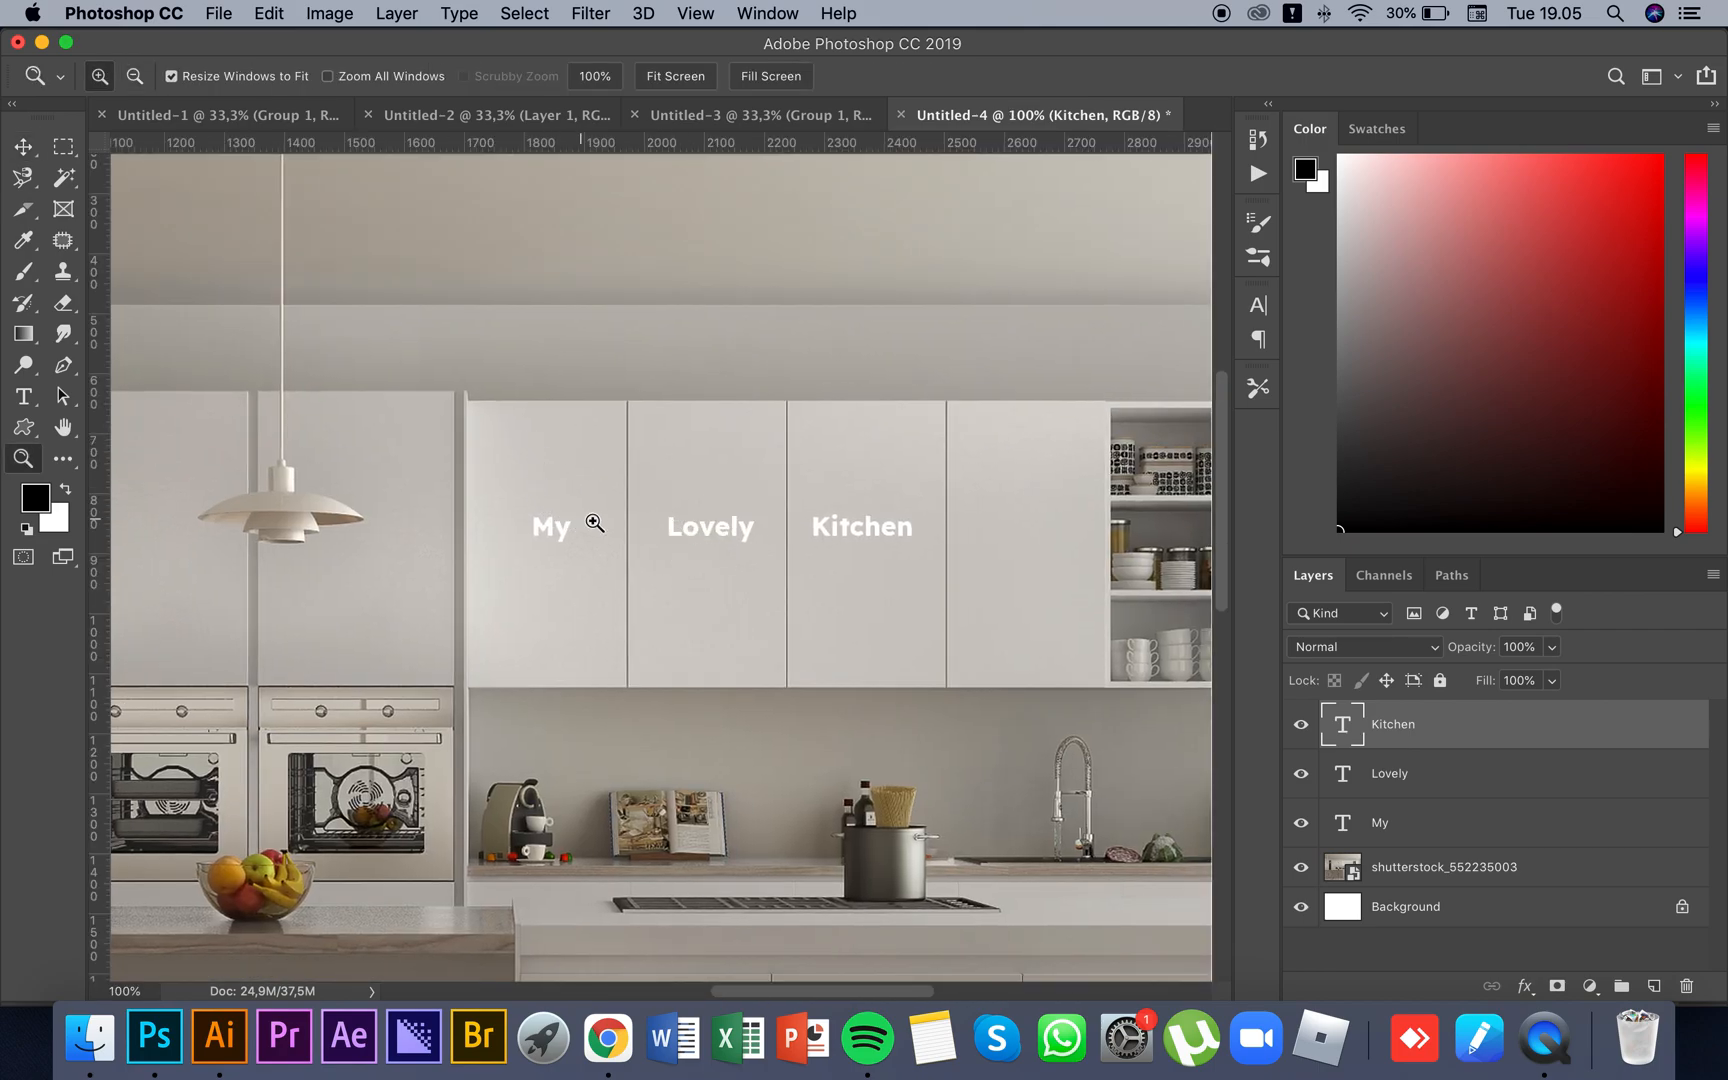
# Step: Move the "Lovely" text slightly lower on the second cabinet door
pyautogui.press('v')
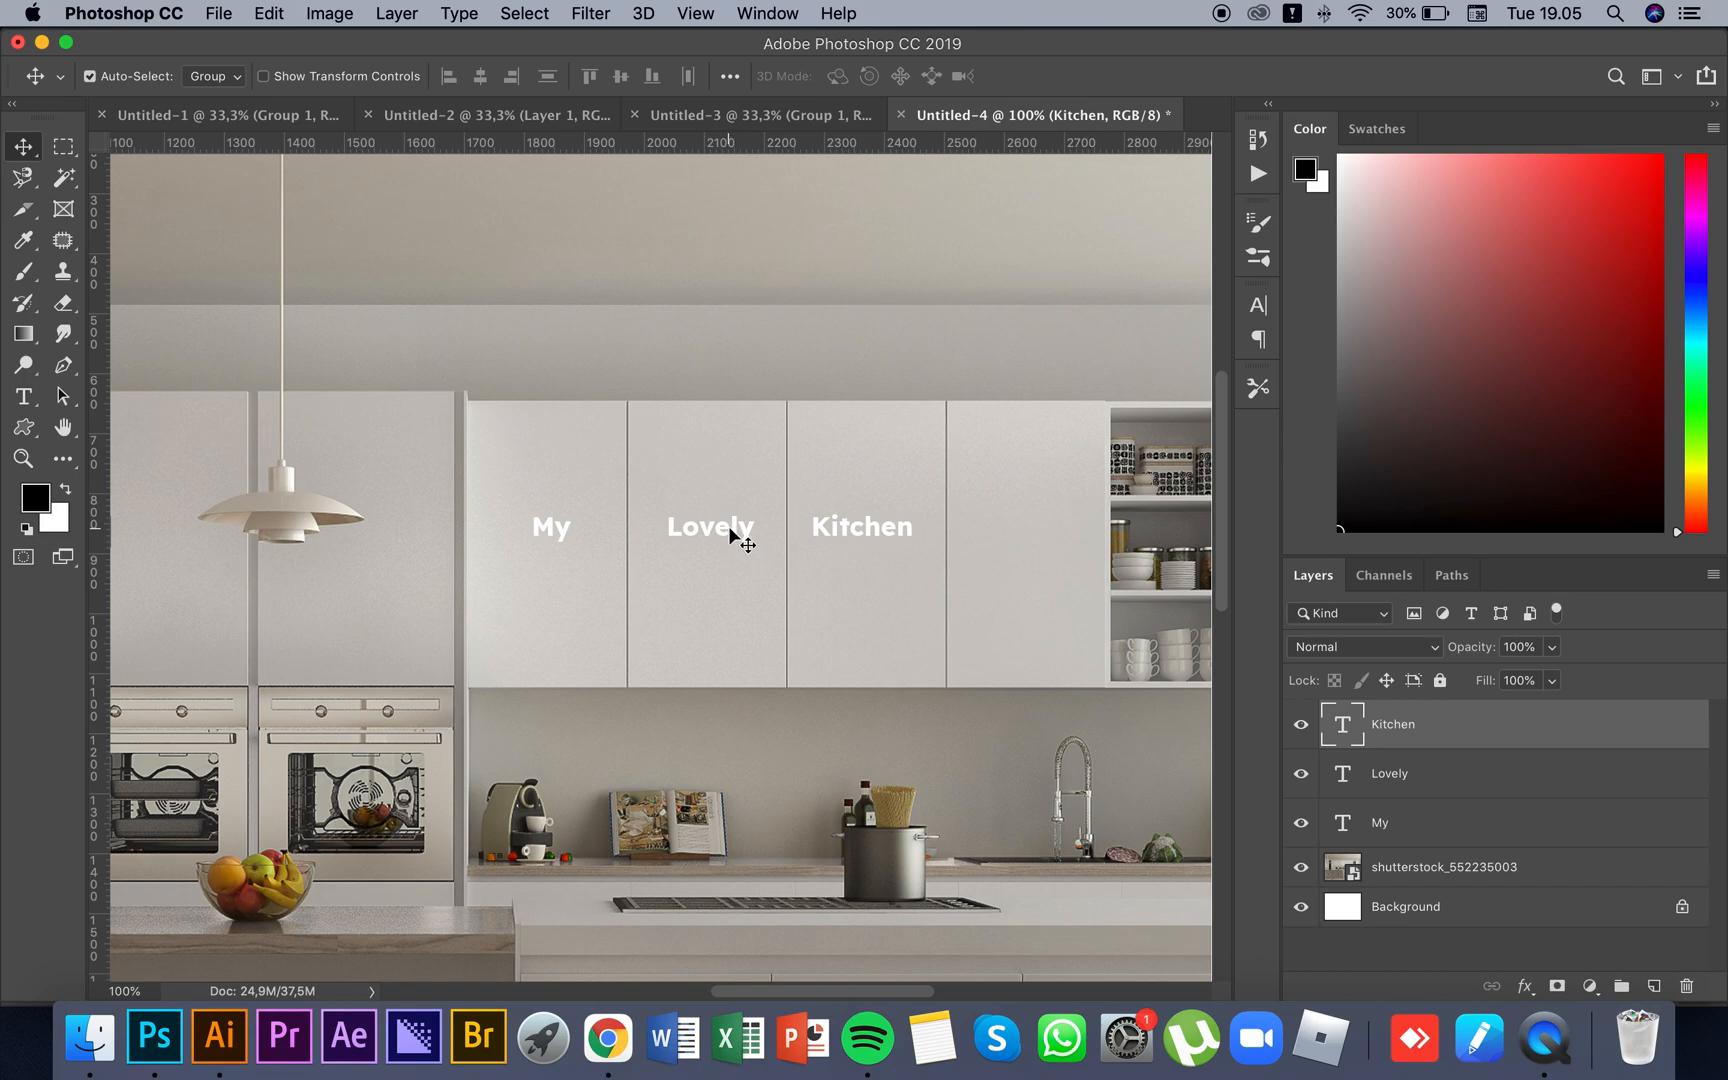
pyautogui.moveTo(728, 526); pyautogui.dragTo(725, 564)
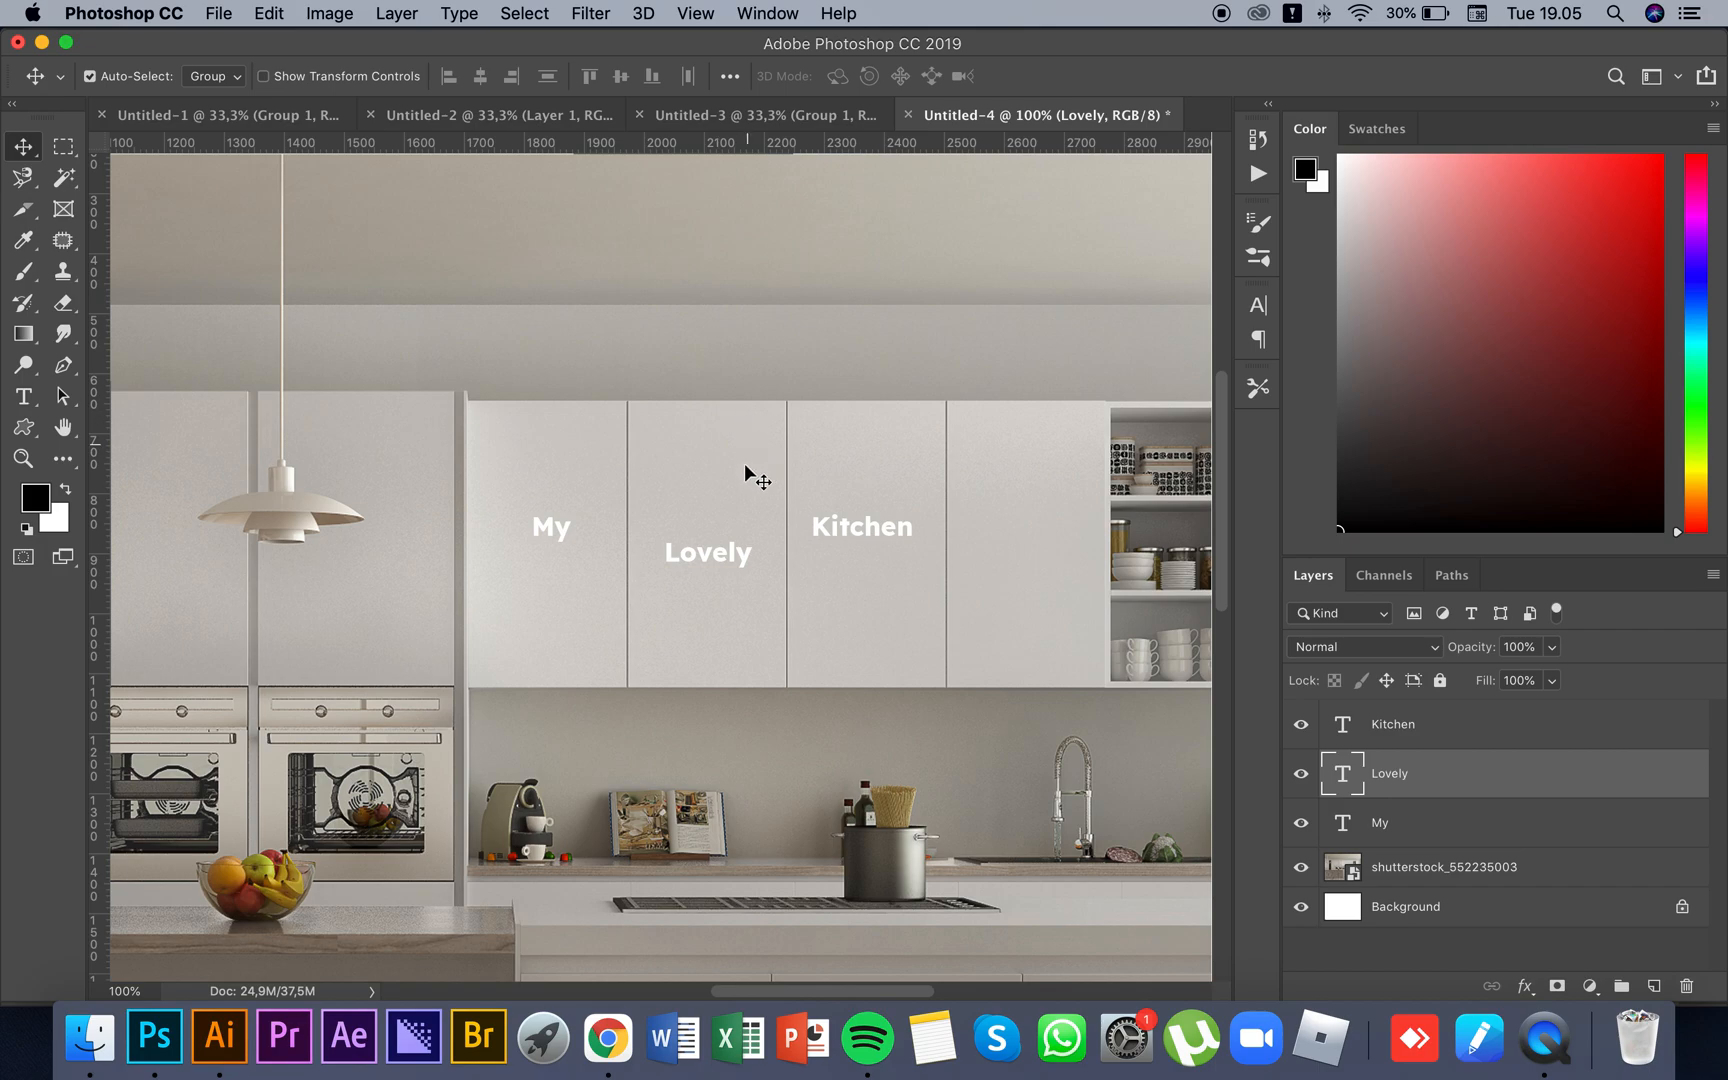
# Step: Select the second cabinet door's area, centre the "Lovely" text on it horizontally and vertically, and clear the selection
pyautogui.press('z')
pyautogui.click(725, 505)
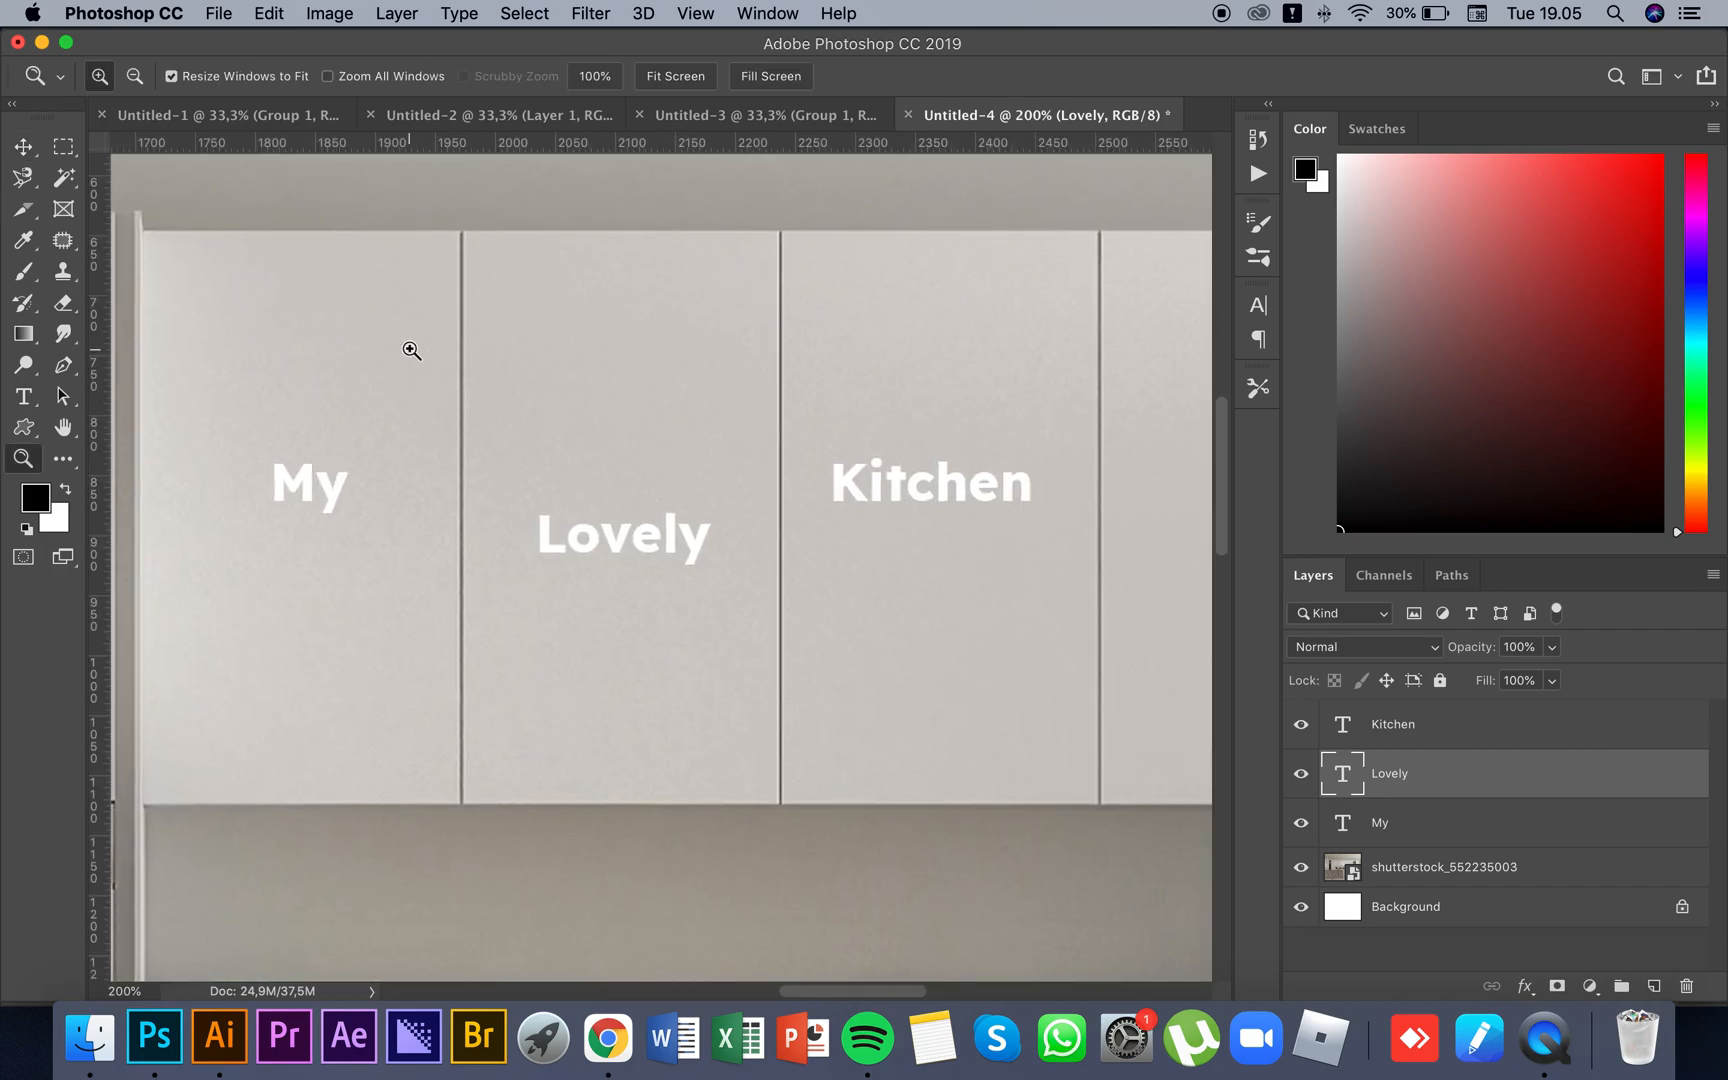
pyautogui.moveTo(421, 351); pyautogui.dragTo(460, 352)
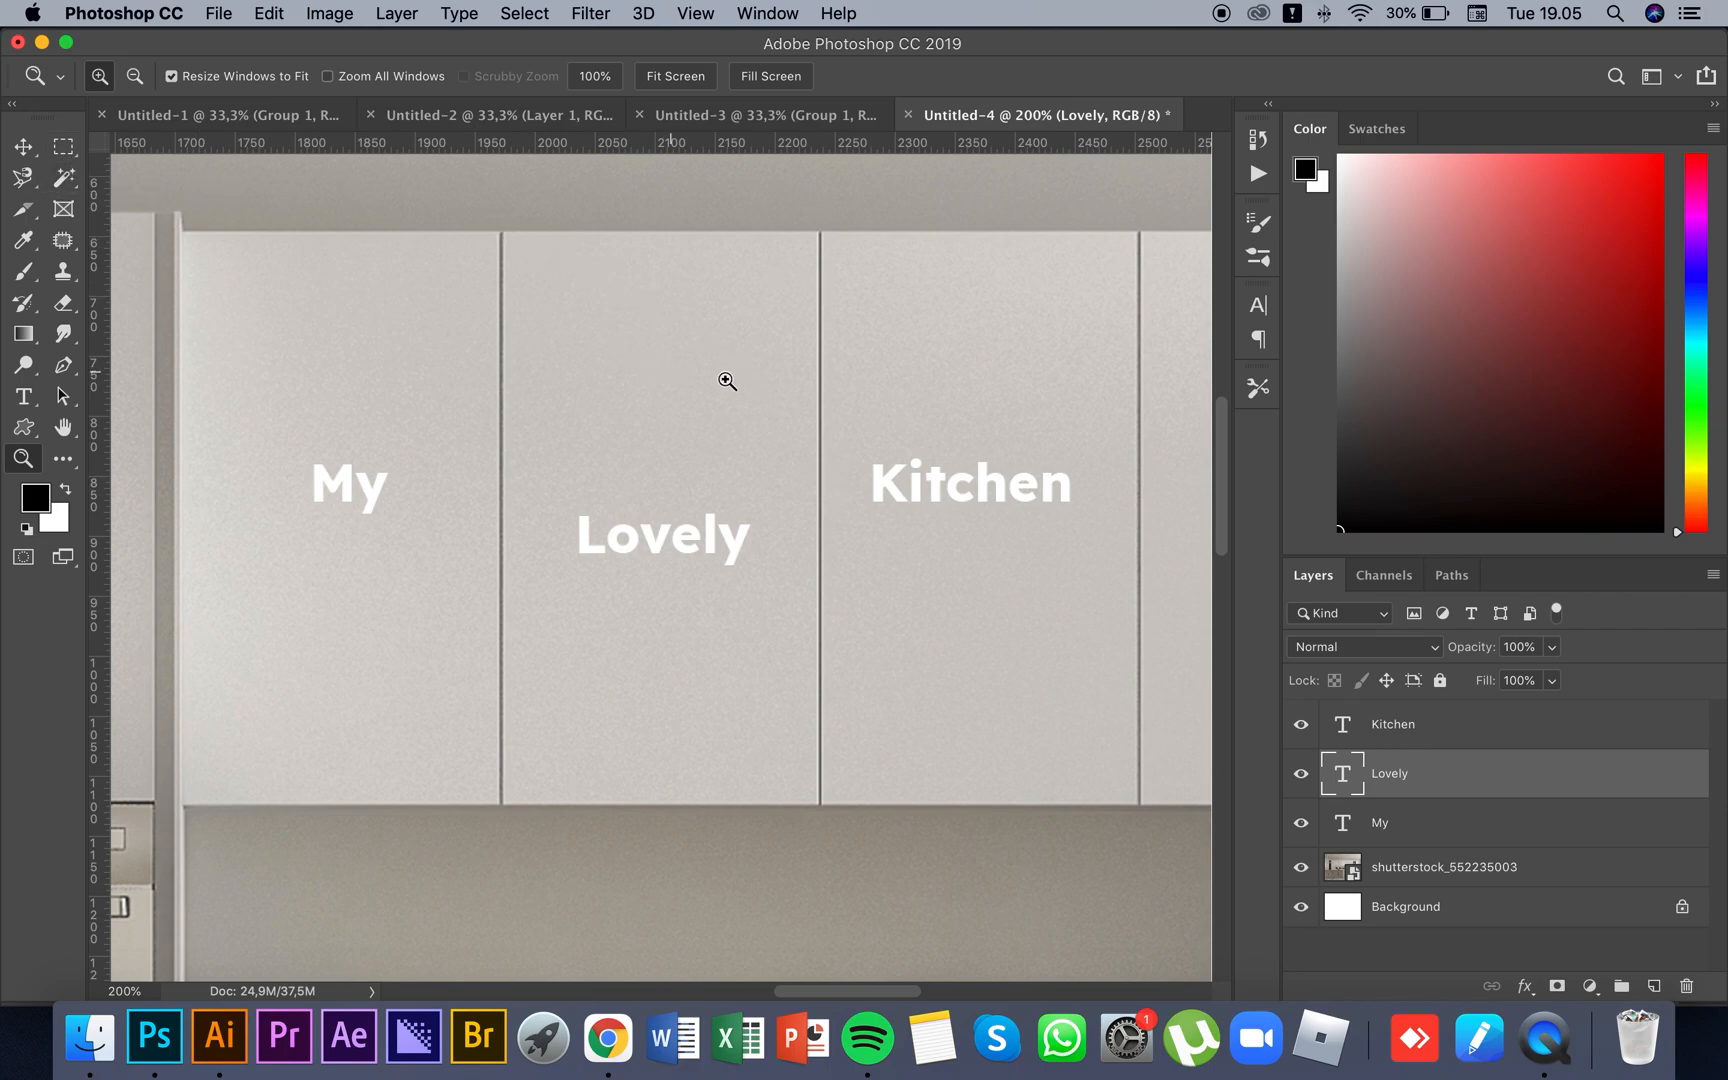
pyautogui.click(66, 150)
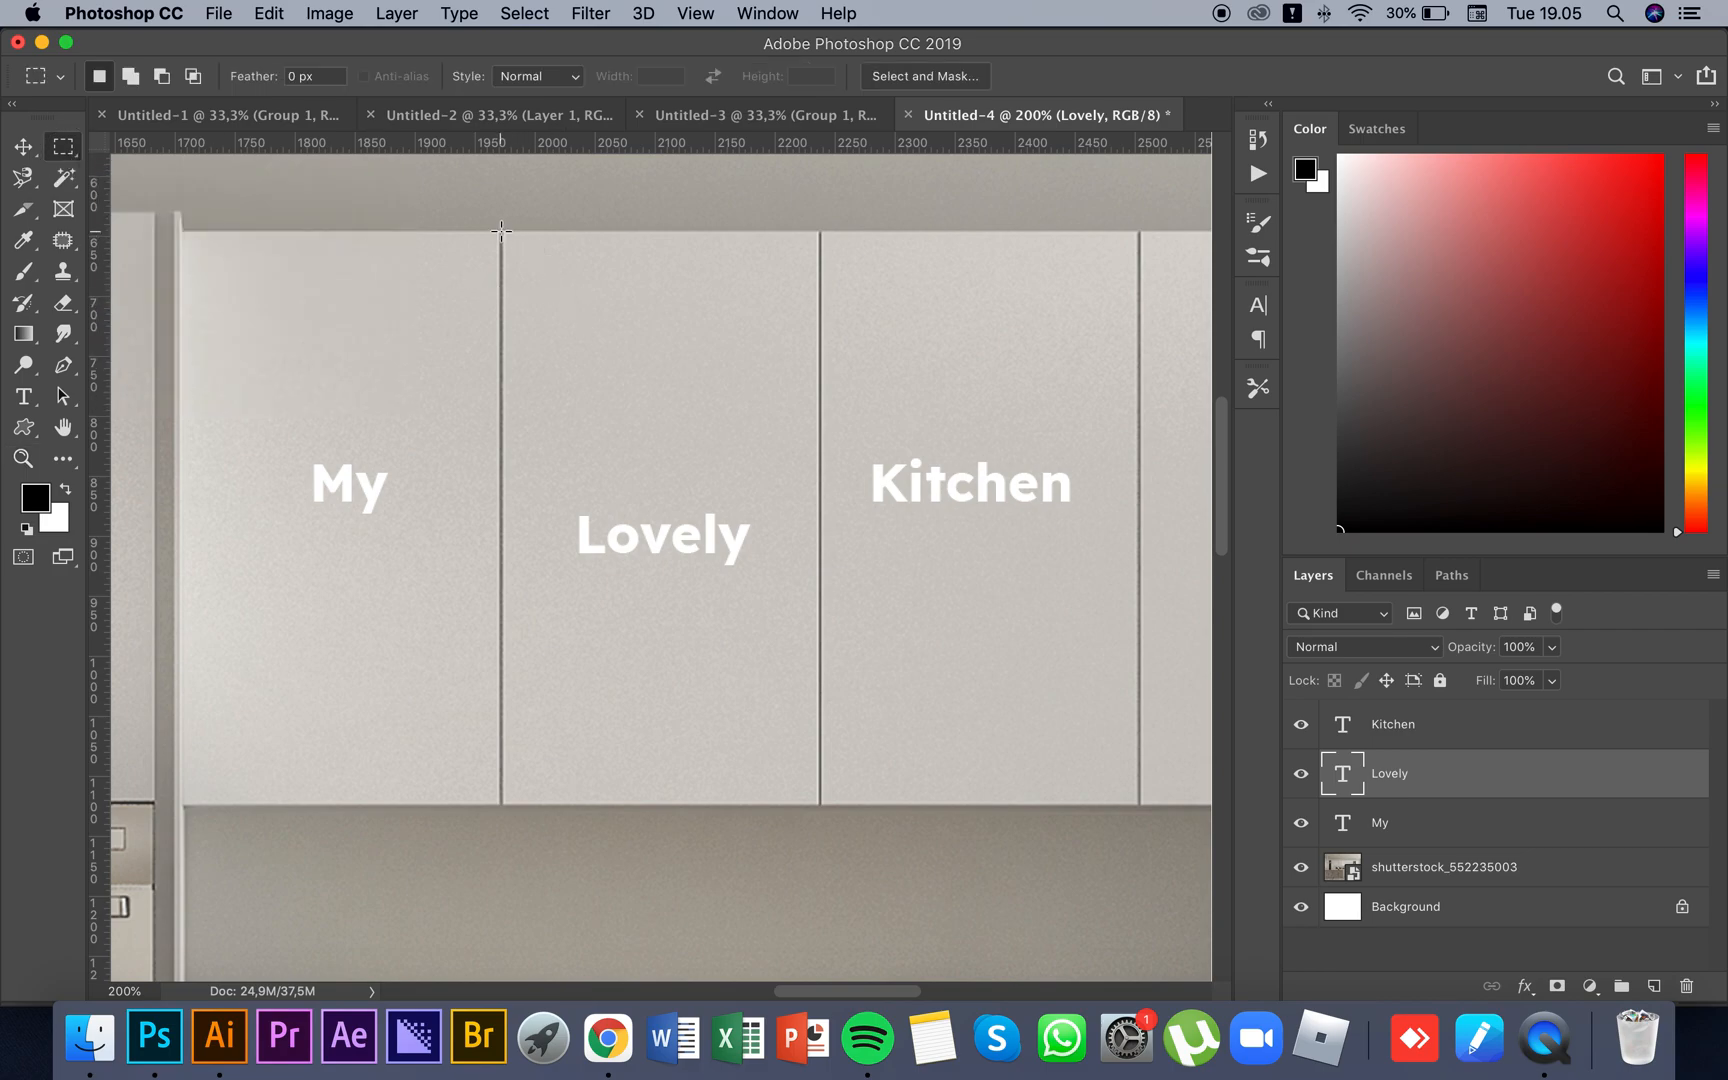
pyautogui.moveTo(501, 231); pyautogui.dragTo(818, 805)
pyautogui.click(23, 147)
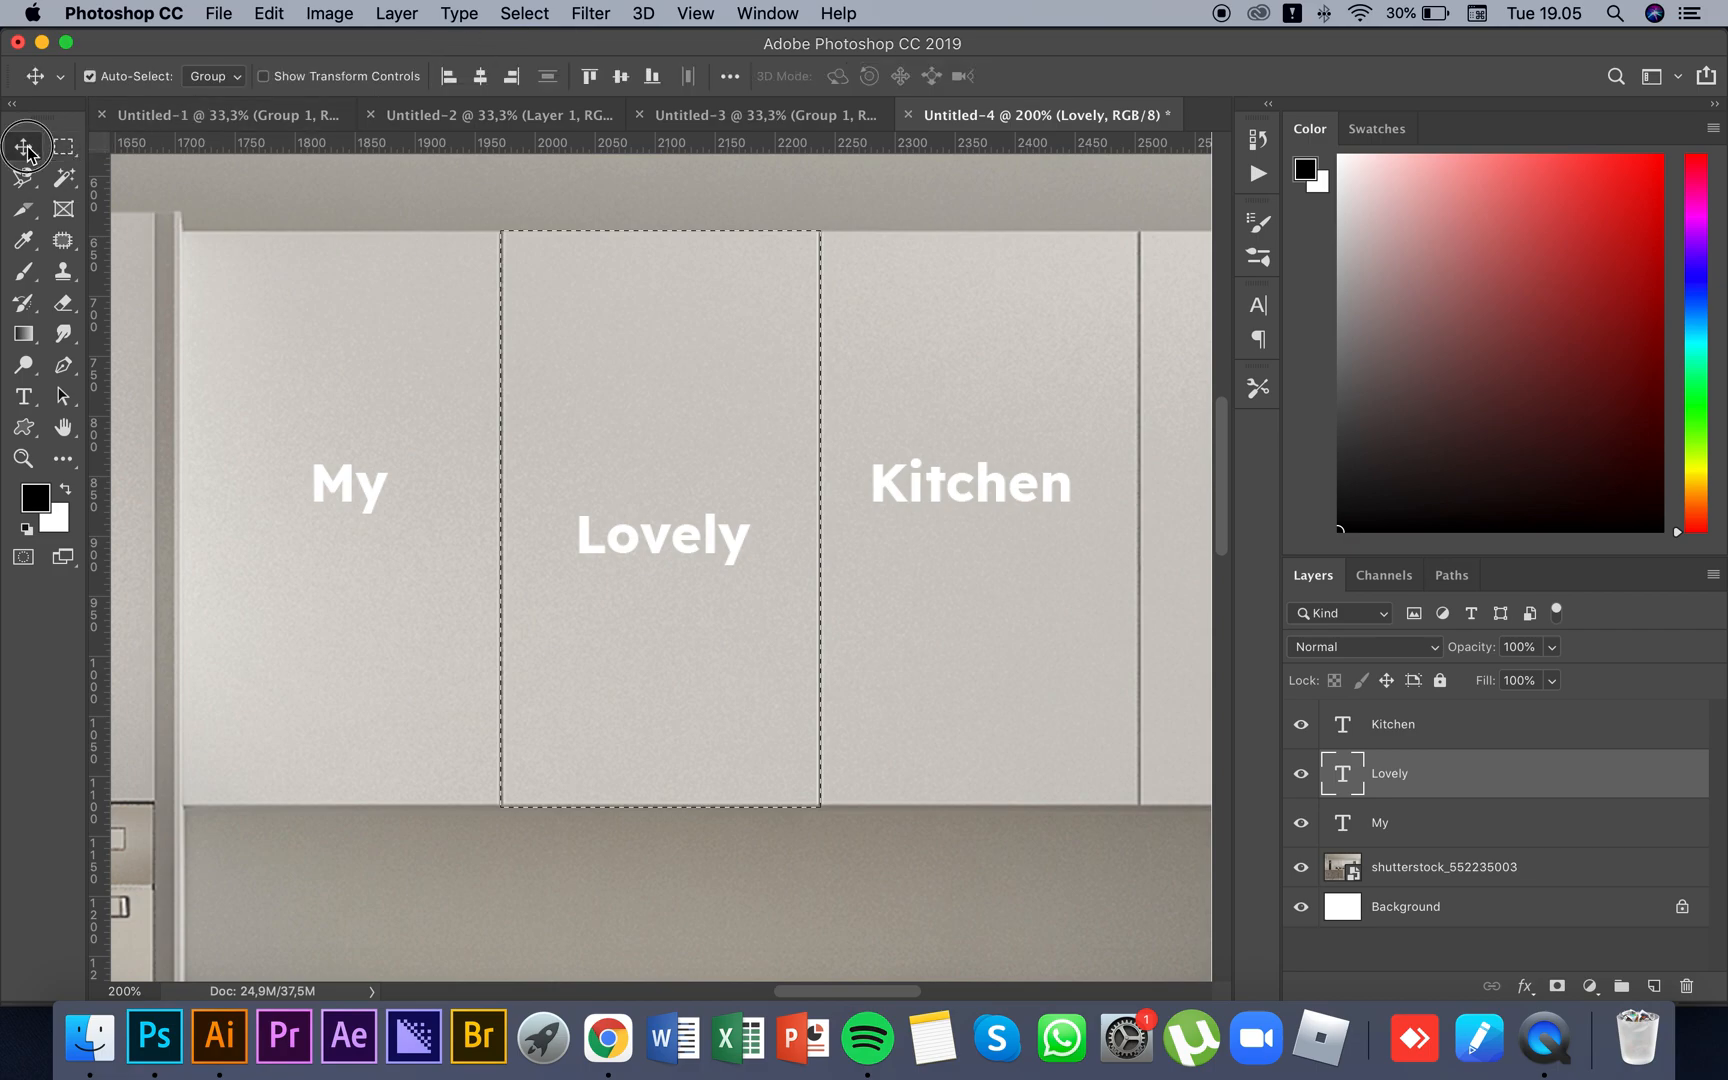
pyautogui.click(481, 77)
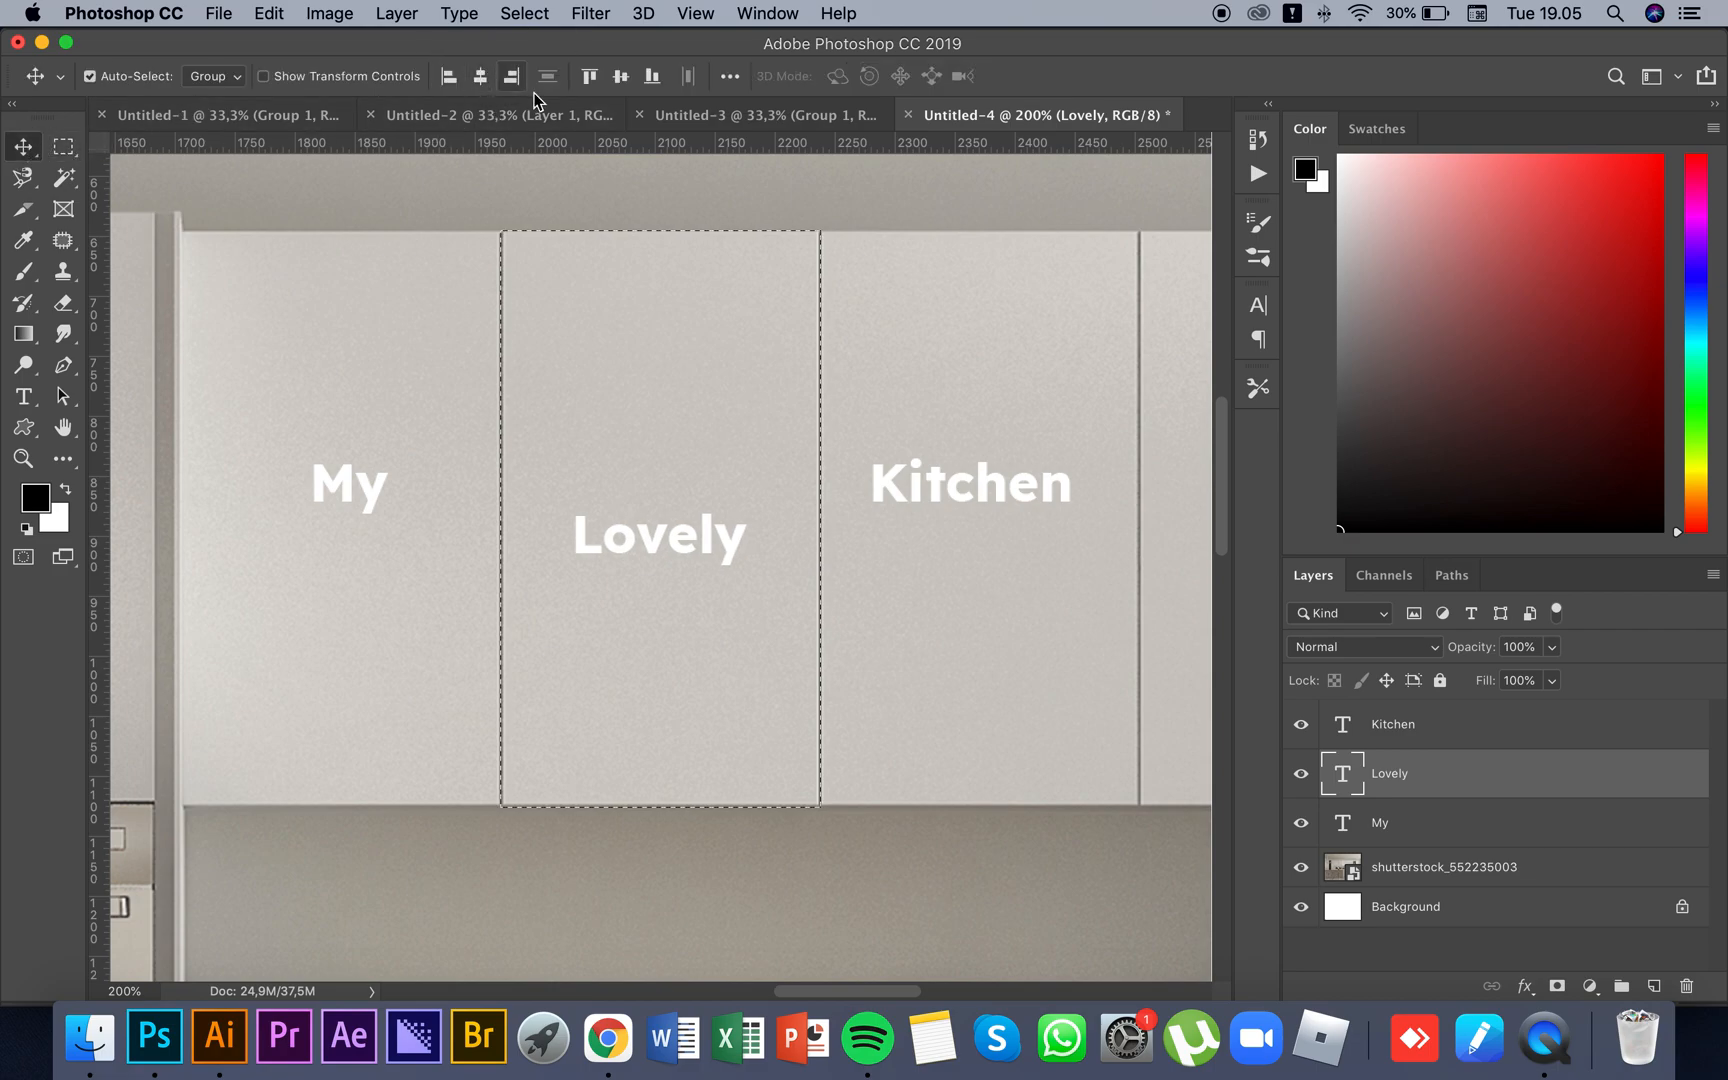
pyautogui.click(628, 82)
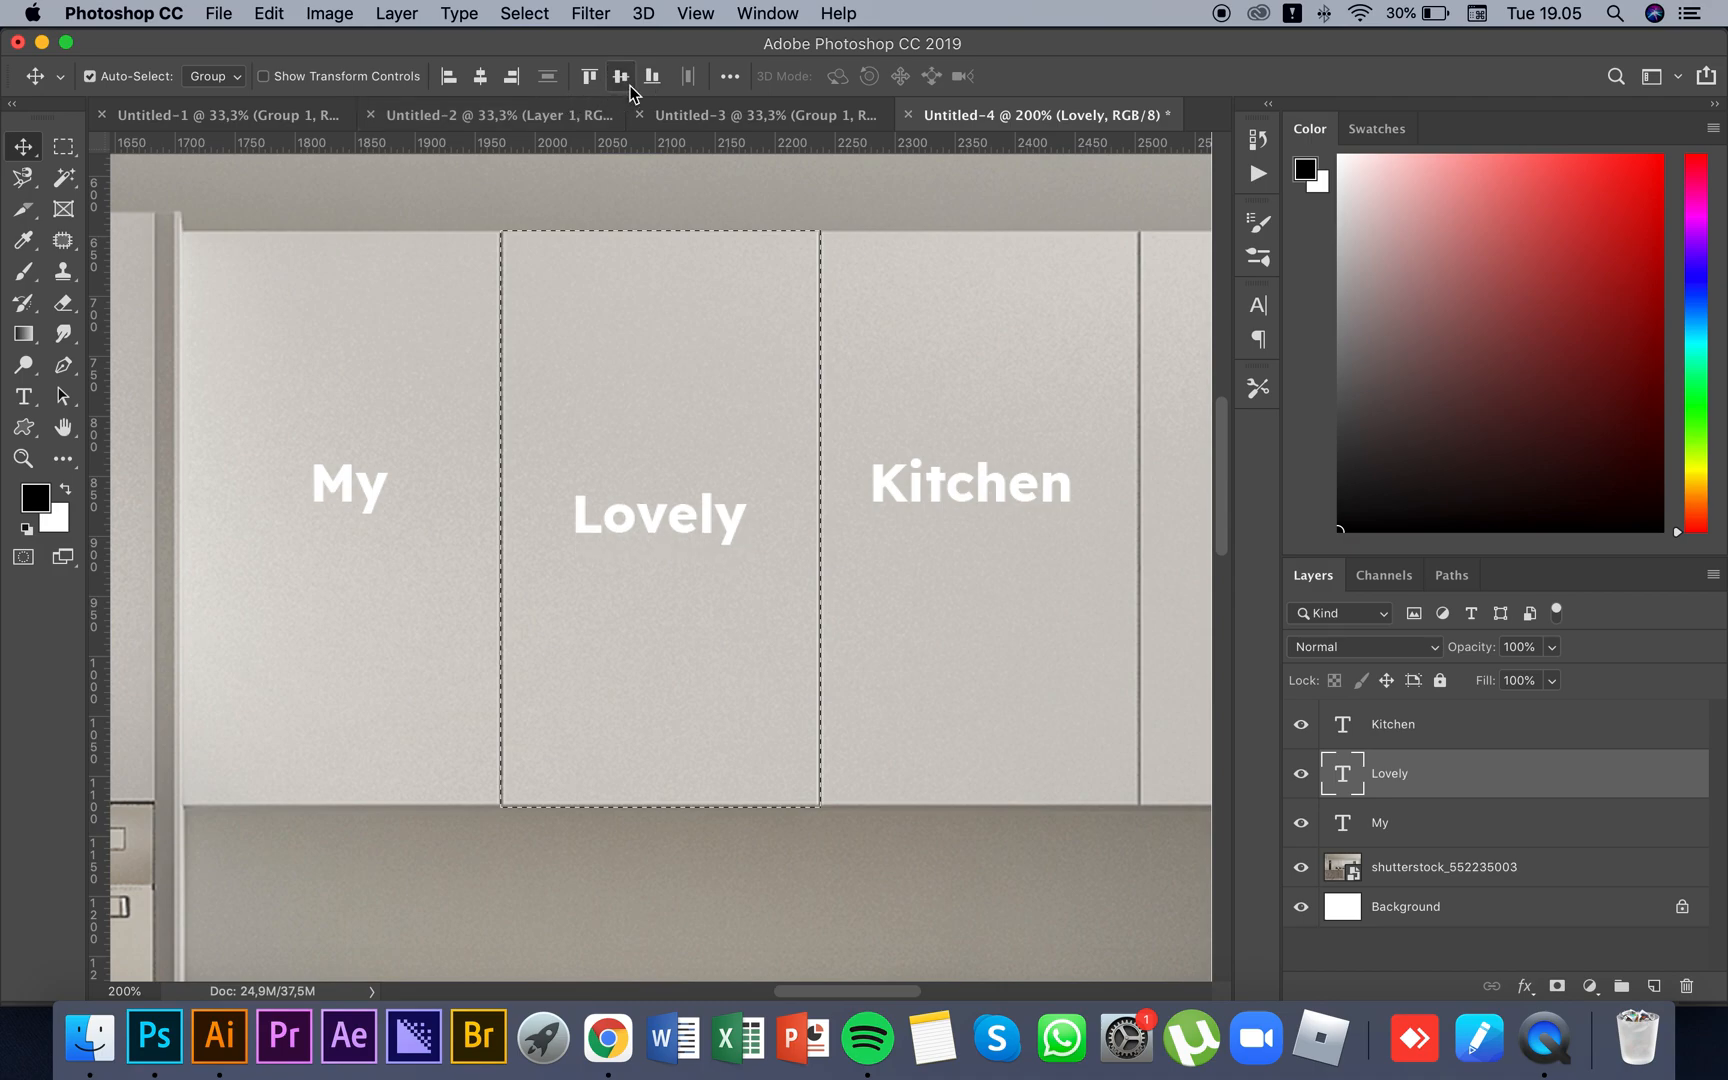
pyautogui.press('super+d')
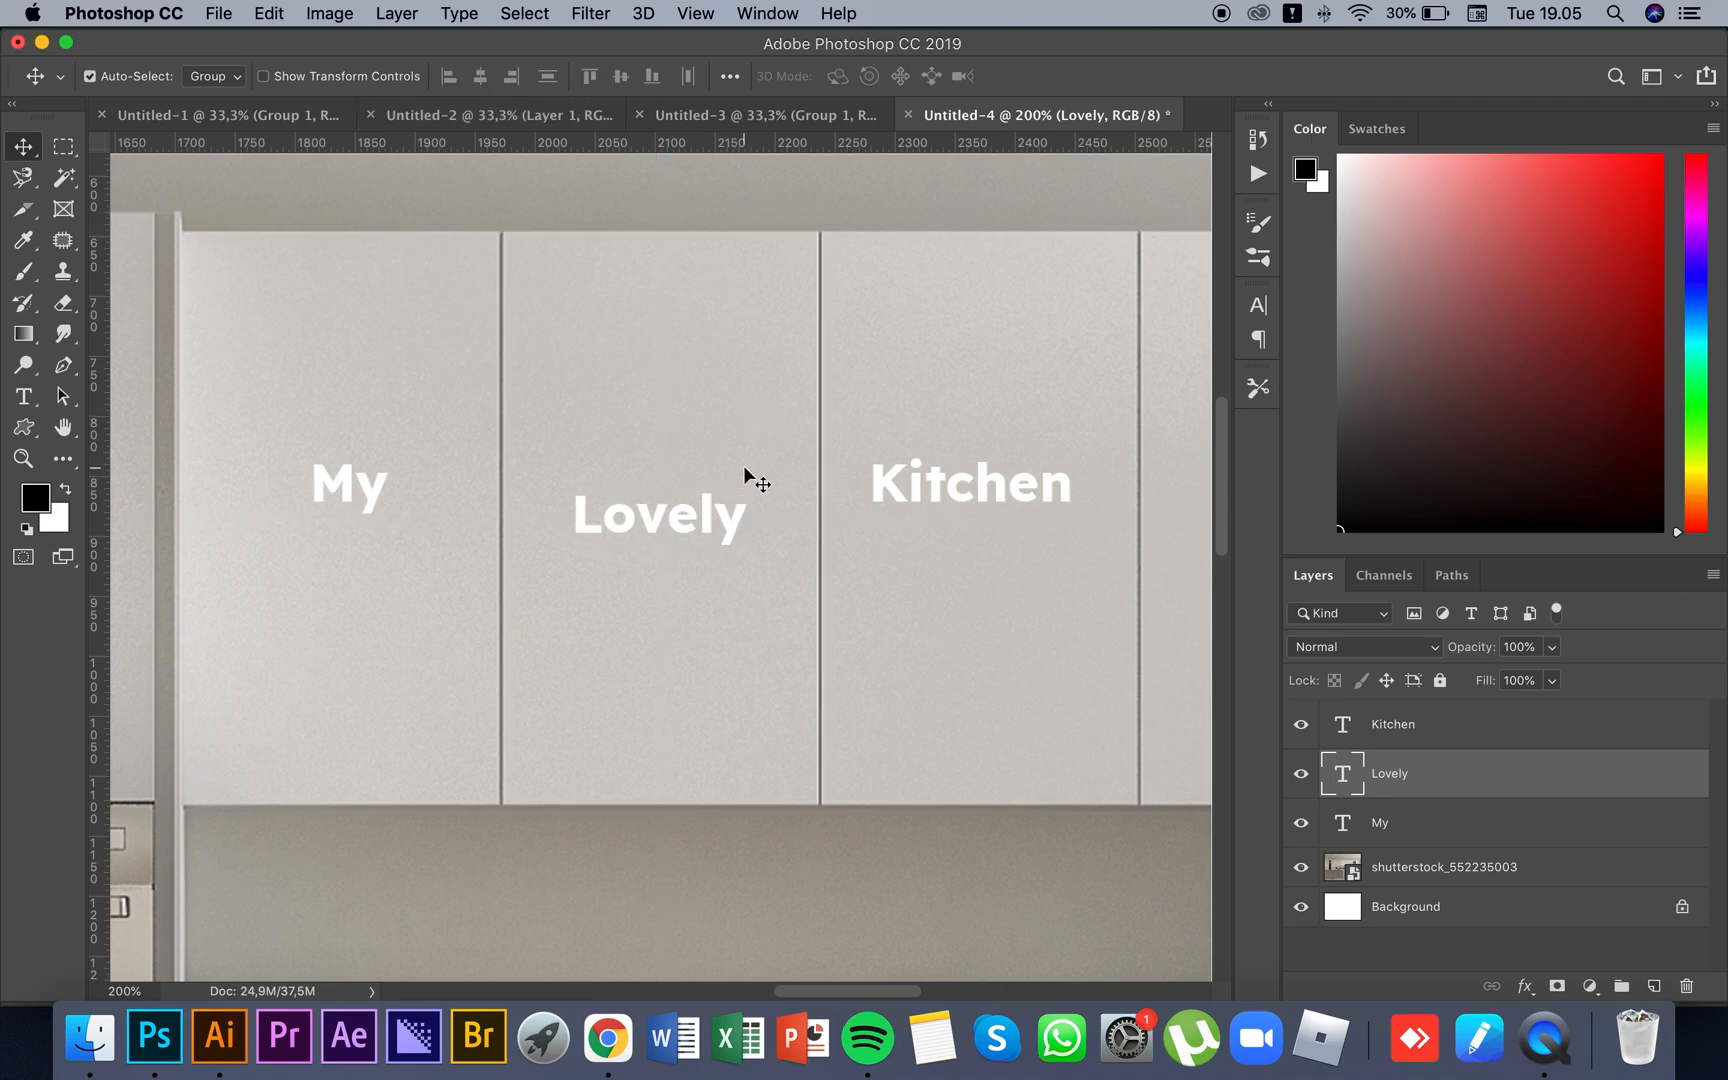
# Step: Select the third cabinet door's area, centre the "Kitchen" text on it horizontally and vertically, and clear the selection
pyautogui.scroll(-5, 771, 455)
pyautogui.hscroll(2, 771, 455)
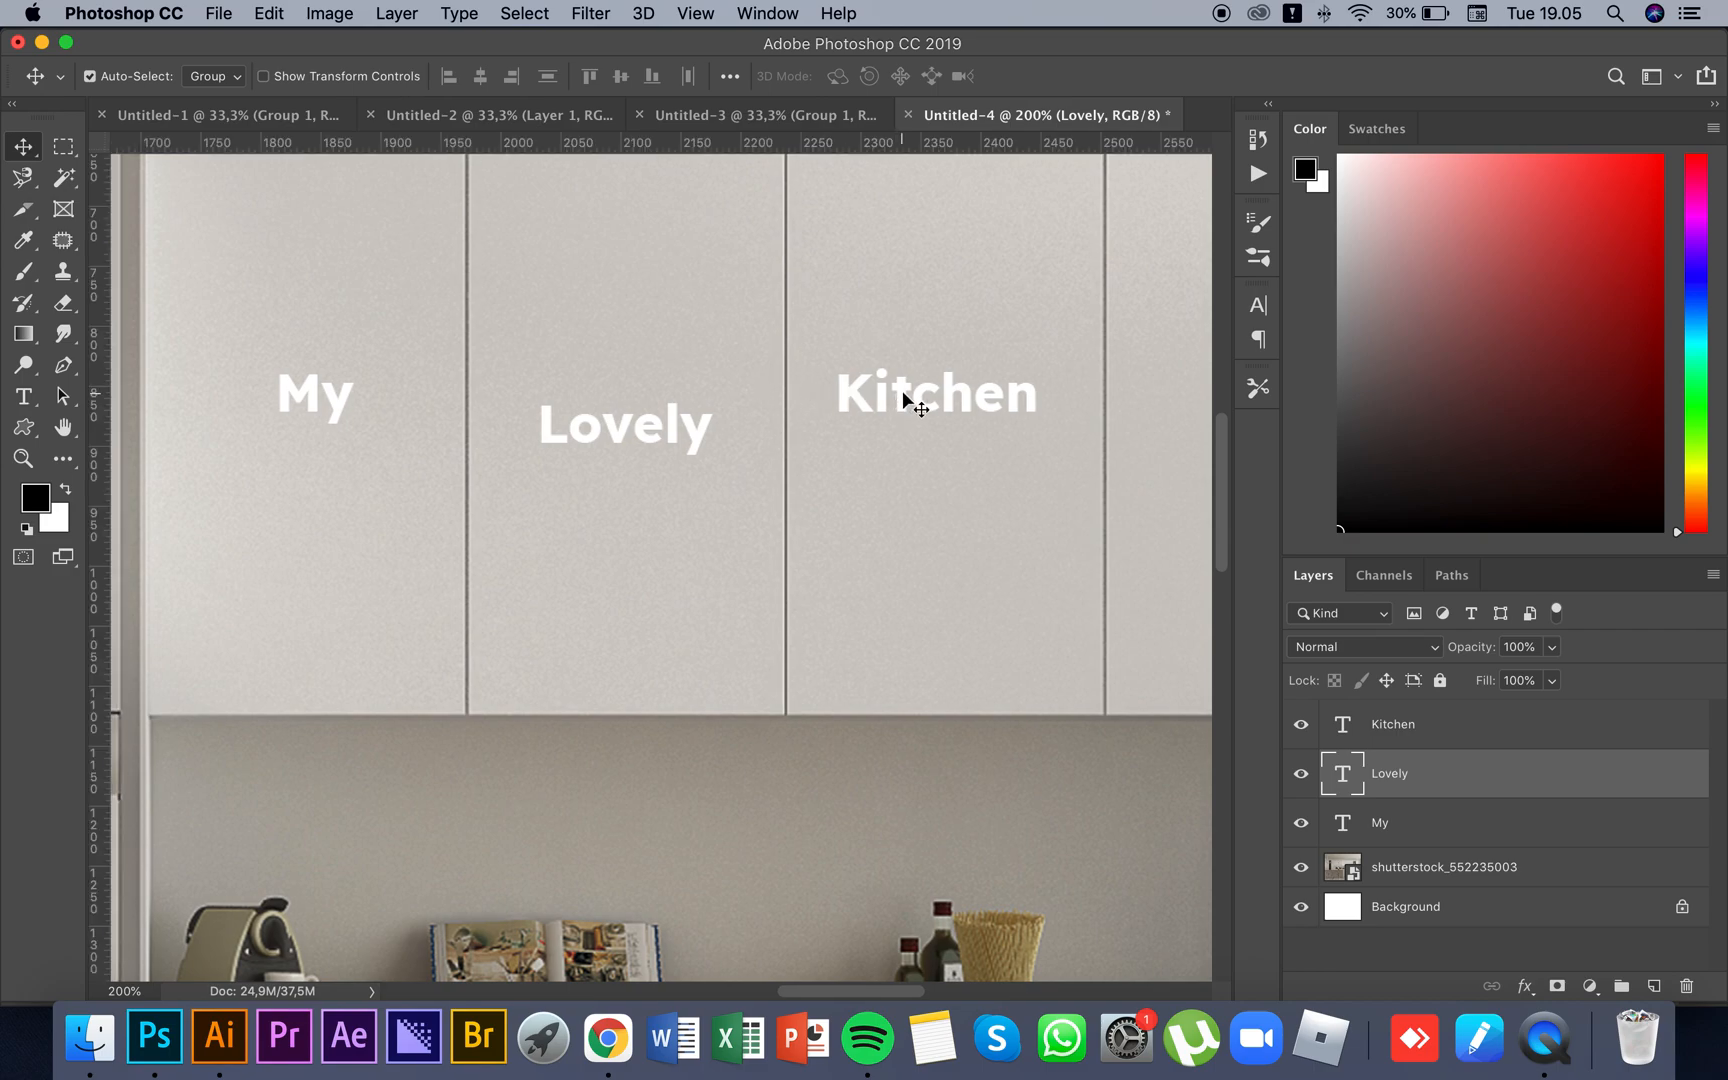
pyautogui.click(906, 390)
pyautogui.scroll(3, 941, 386)
pyautogui.hscroll(5, 941, 386)
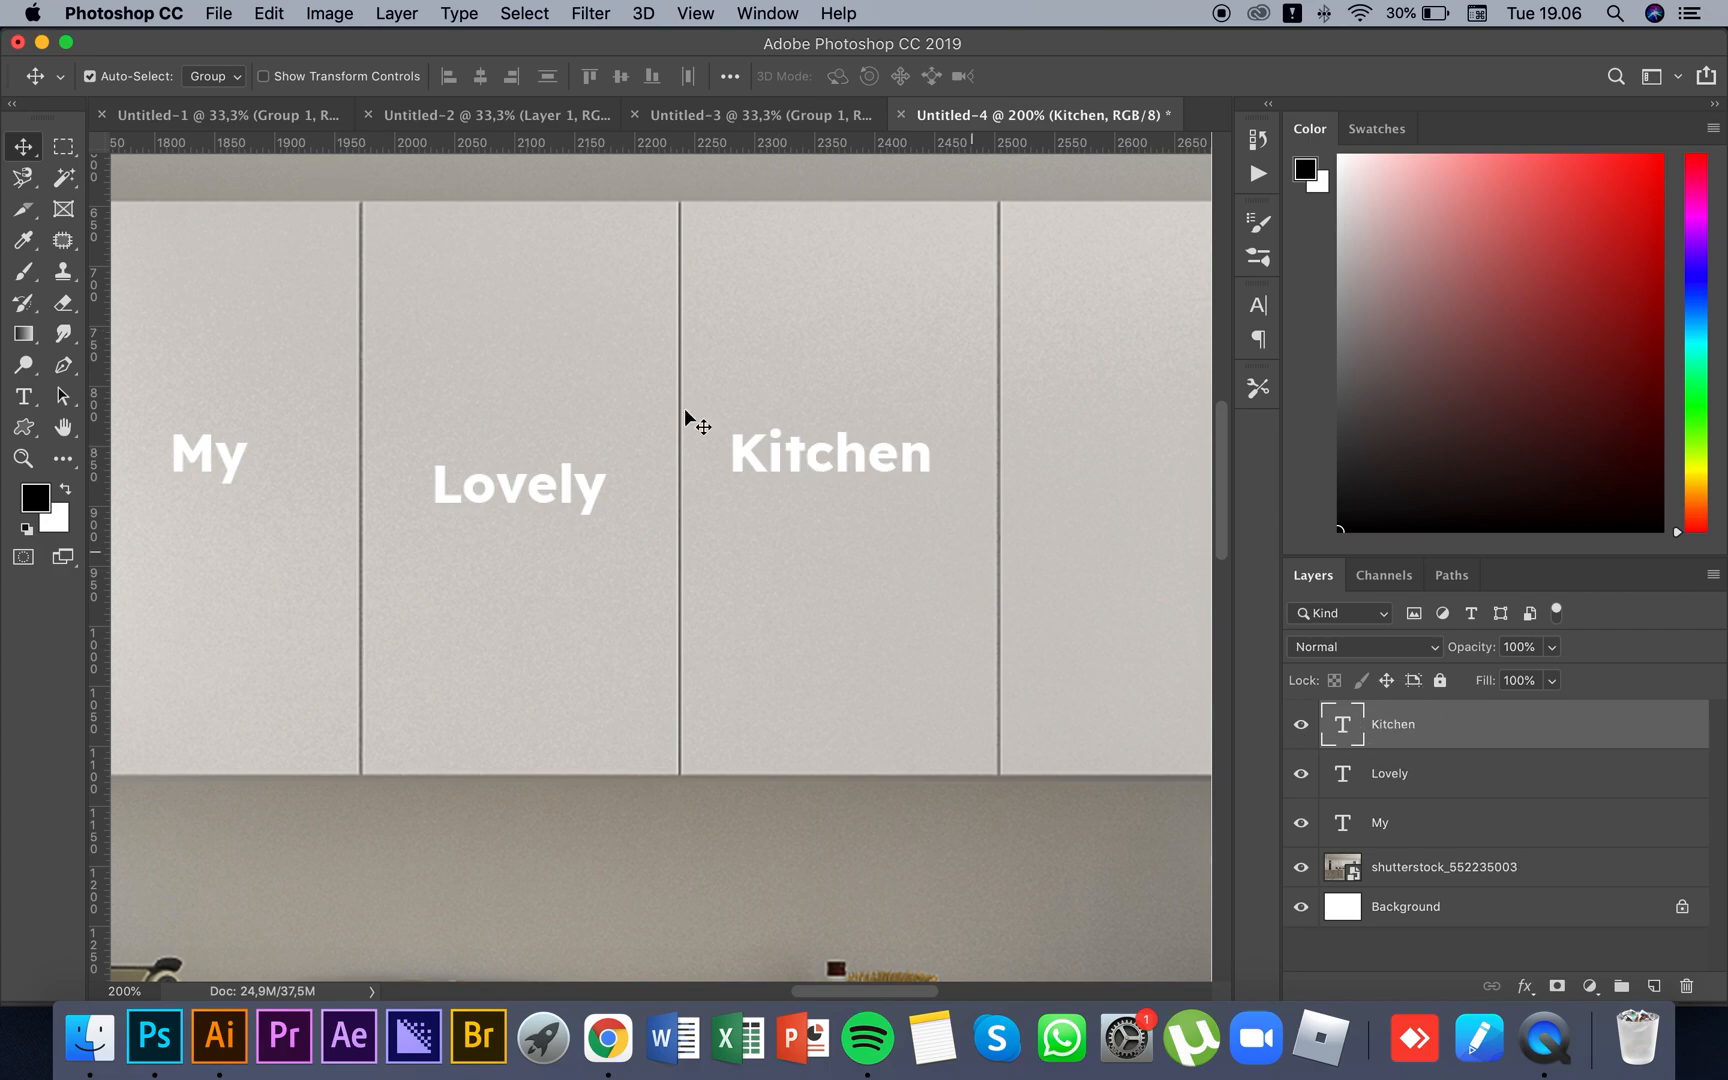
pyautogui.press('m')
pyautogui.moveTo(681, 201); pyautogui.dragTo(997, 772)
pyautogui.click(22, 146)
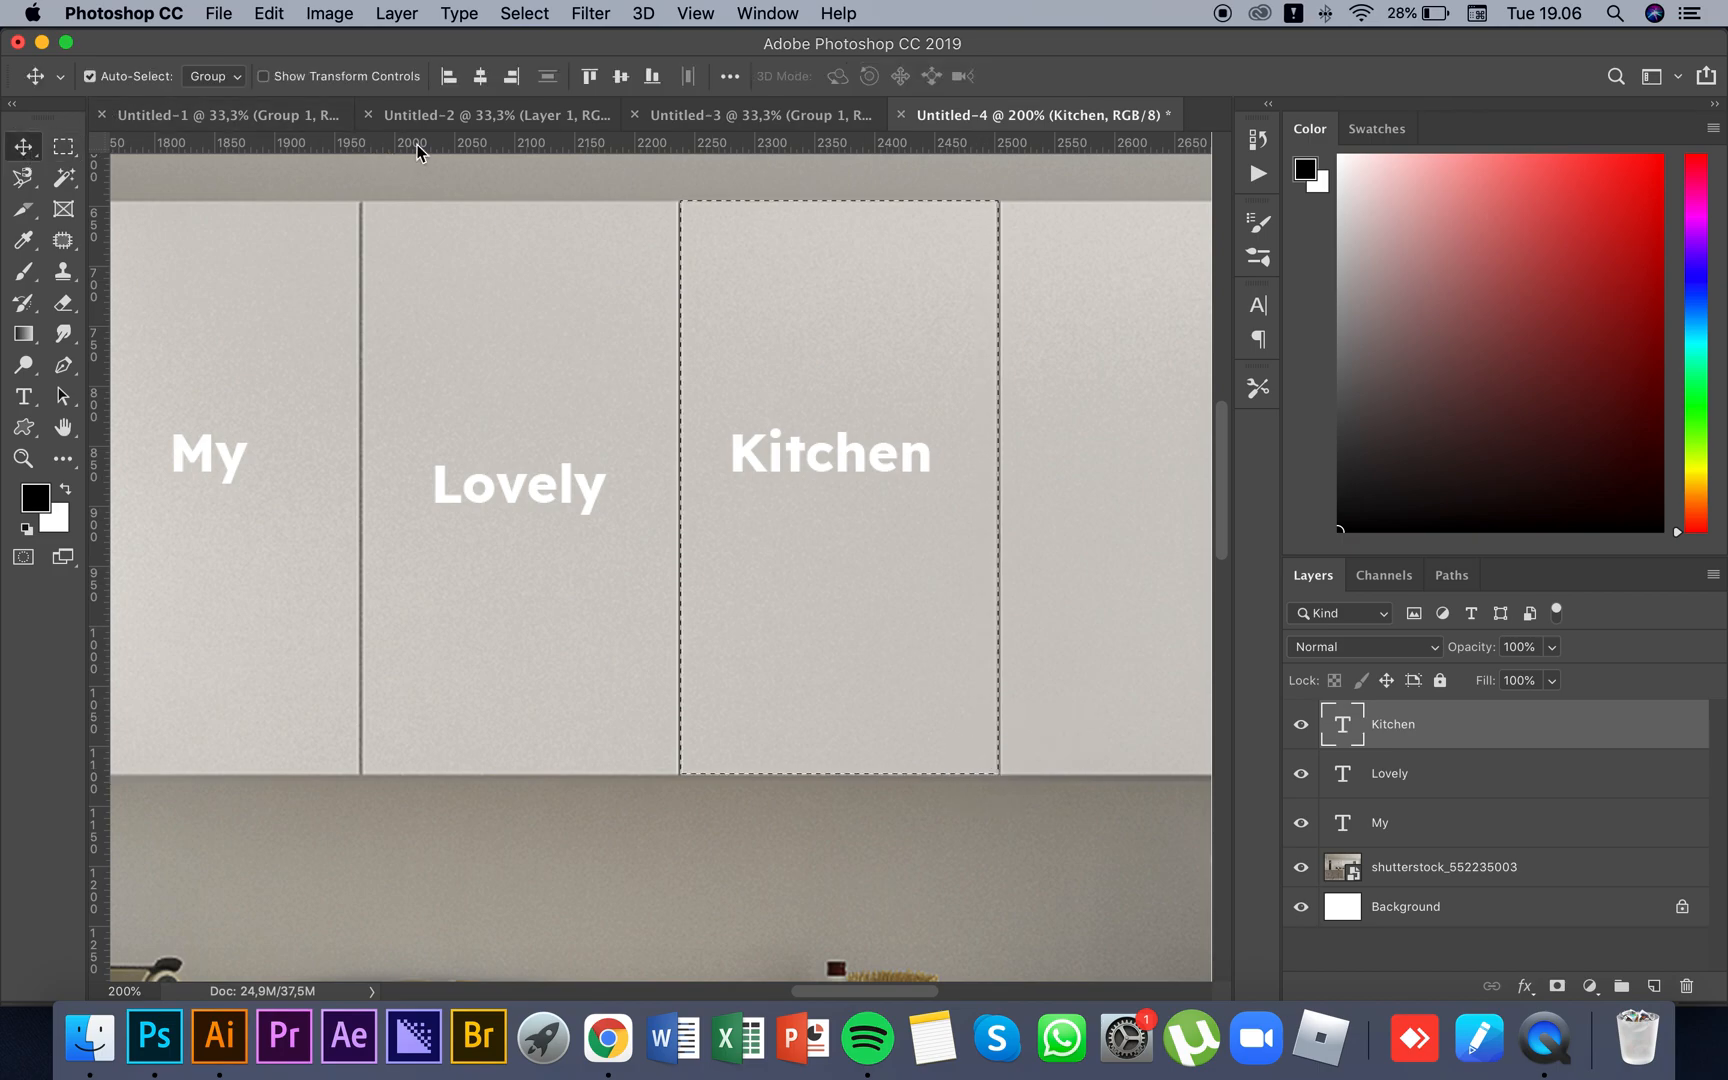
pyautogui.click(480, 77)
pyautogui.click(621, 76)
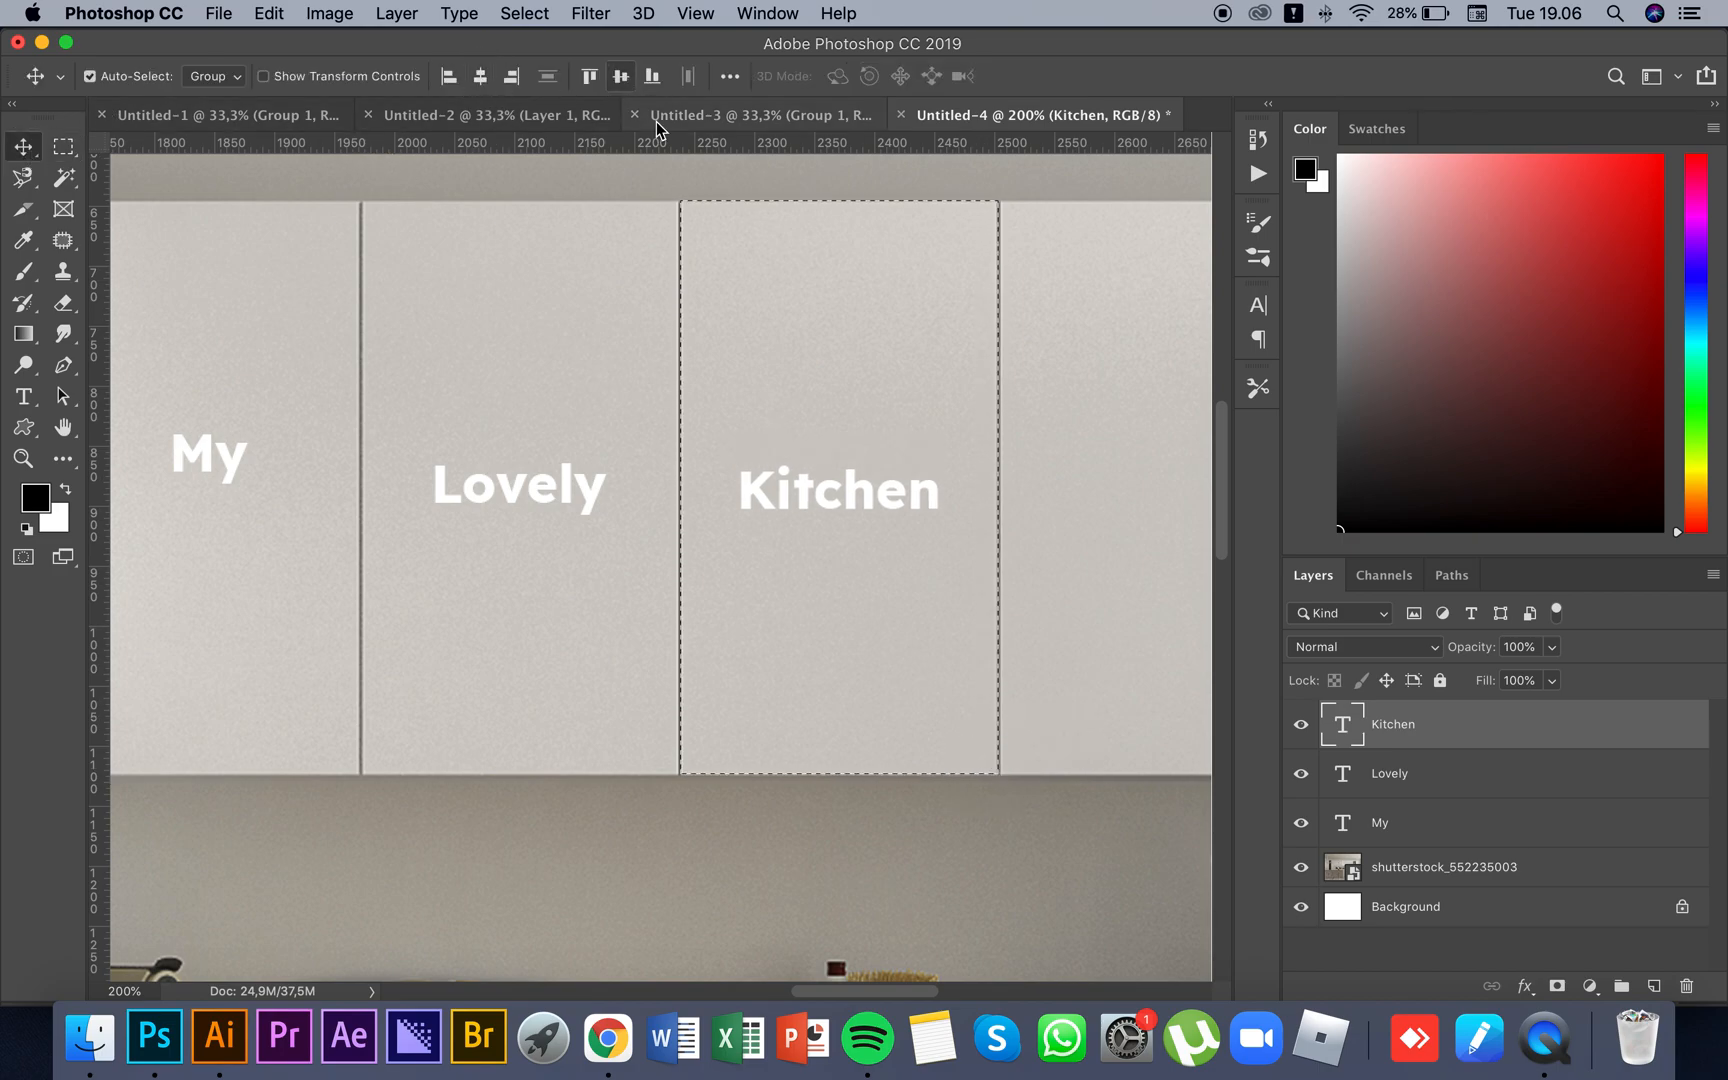
pyautogui.hscroll(-5, 733, 359)
pyautogui.press('super')
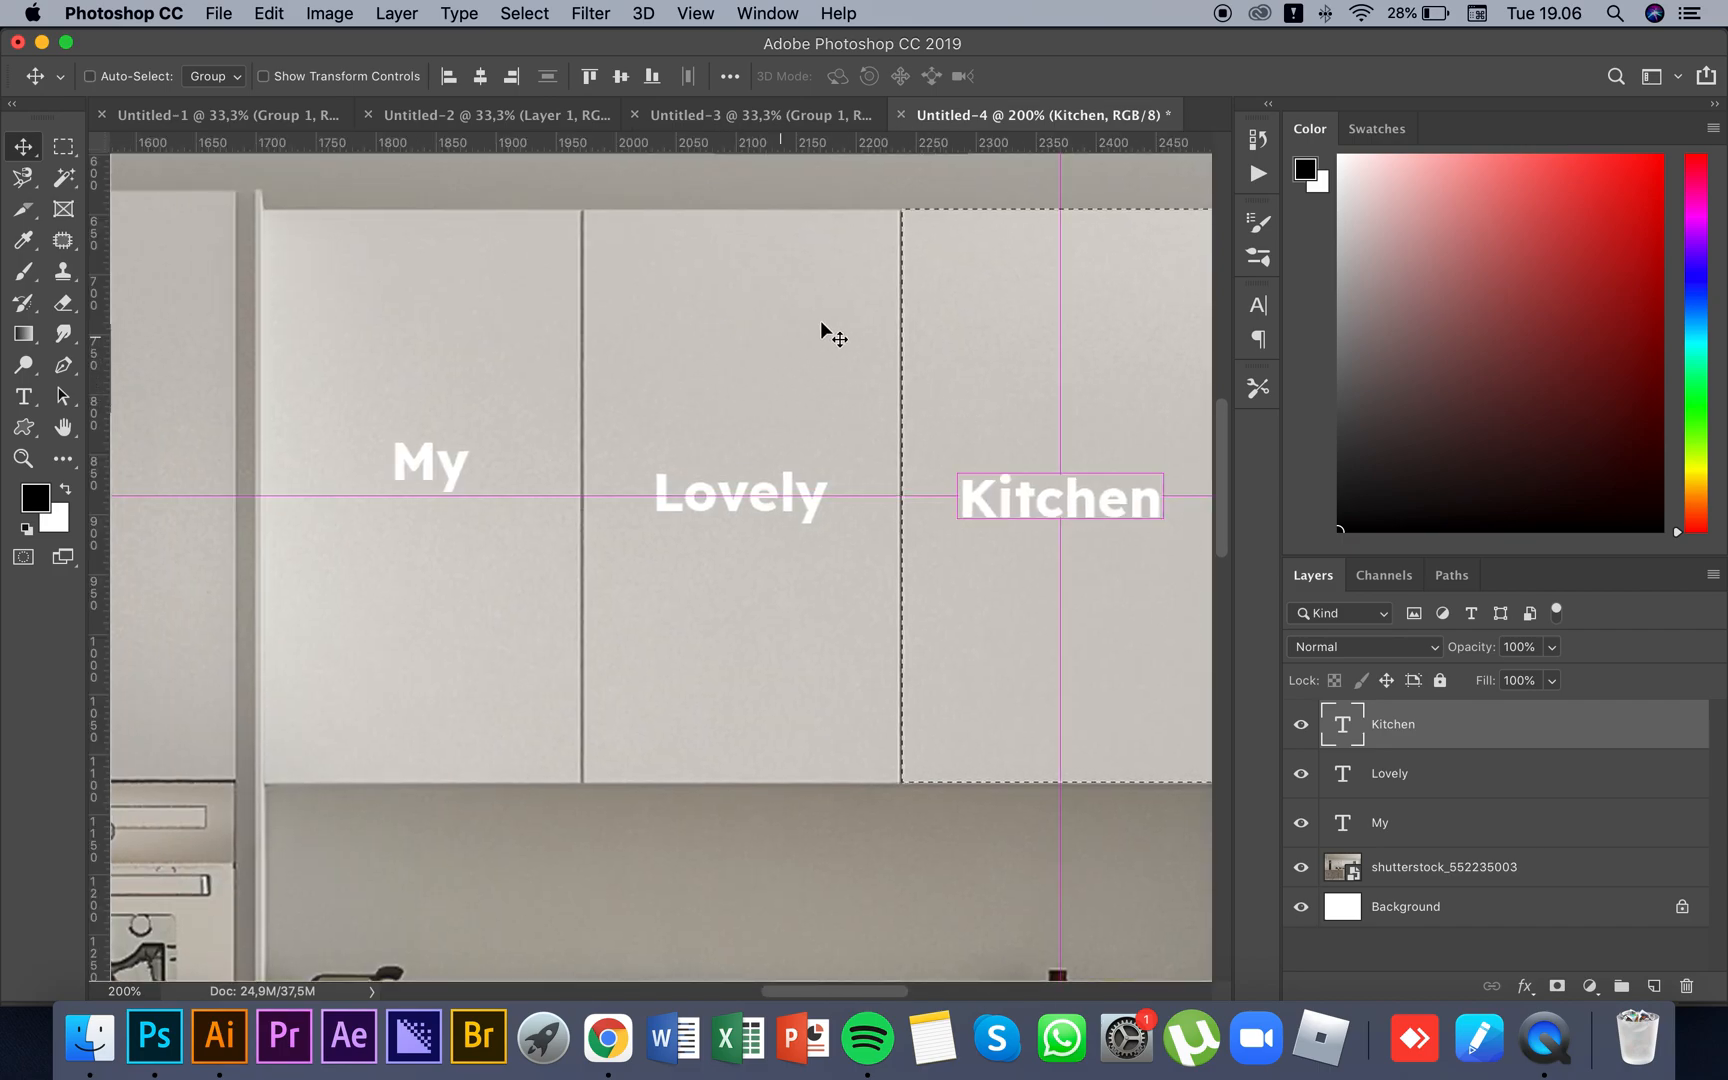
pyautogui.press('super+d')
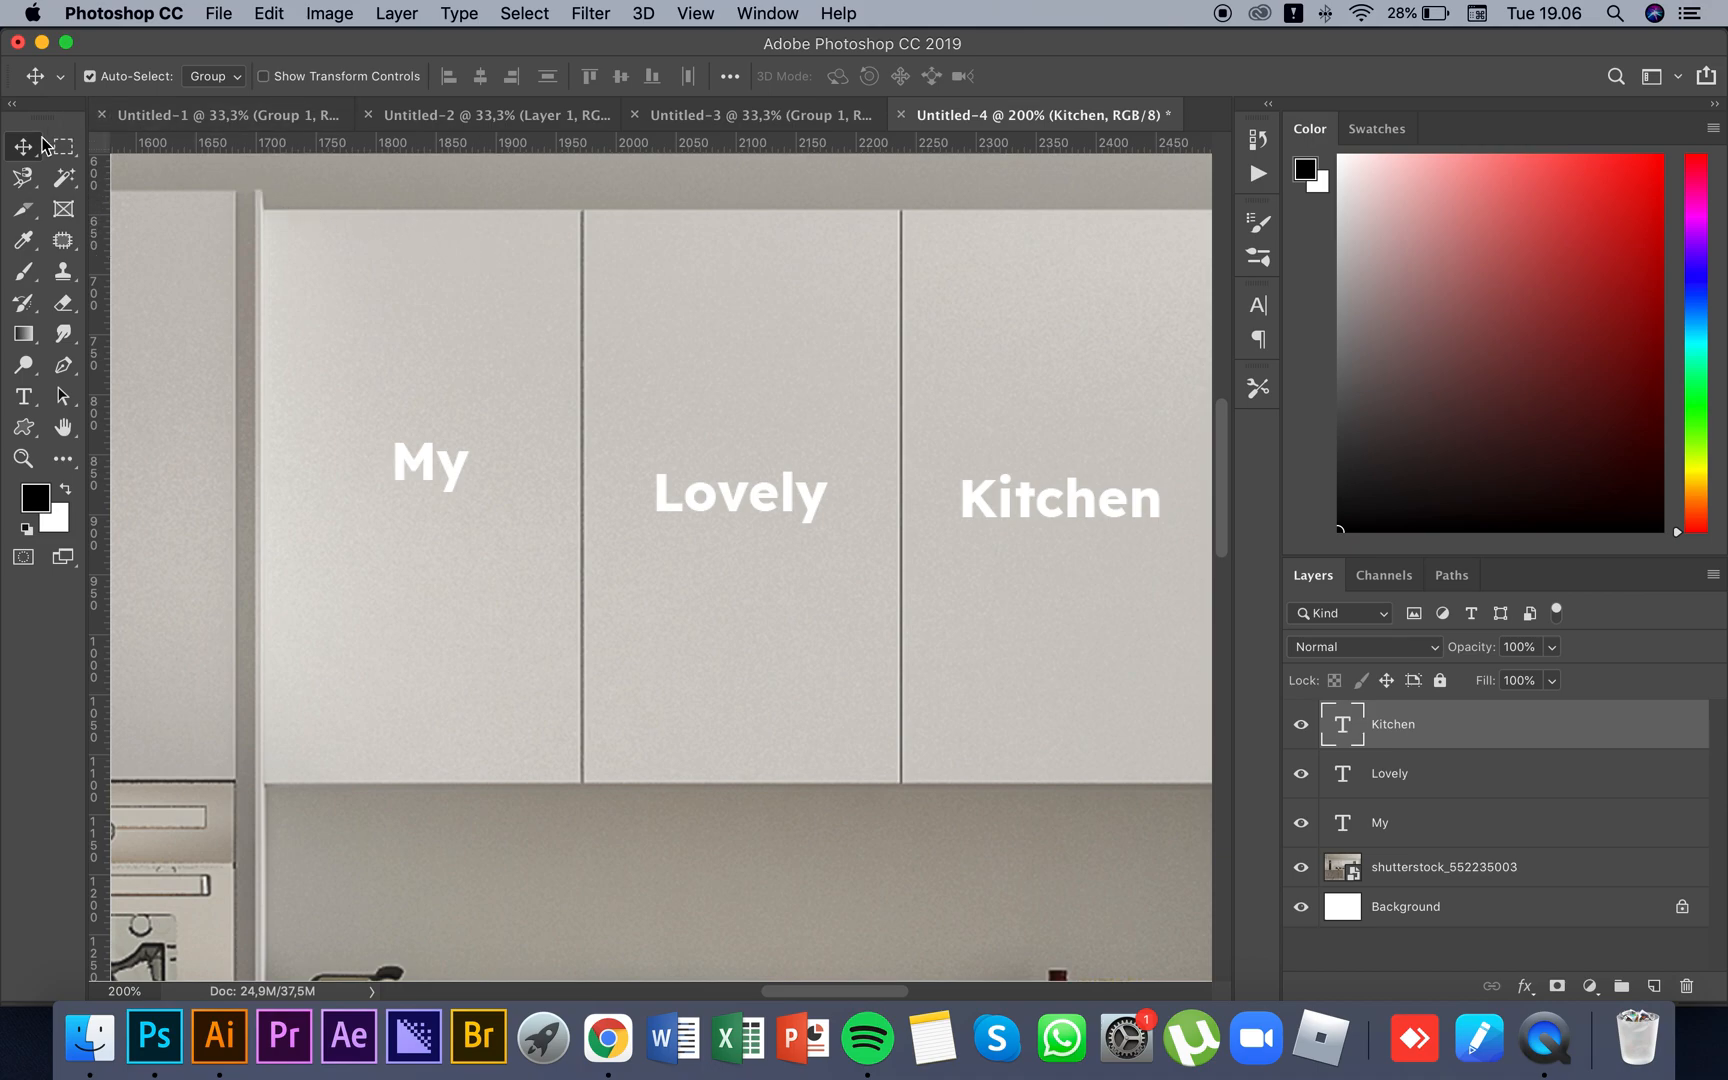
# Step: Select the first cabinet door's area and centre the "My" text on it horizontally and vertically
pyautogui.press('m')
pyautogui.moveTo(265, 211); pyautogui.dragTo(582, 782)
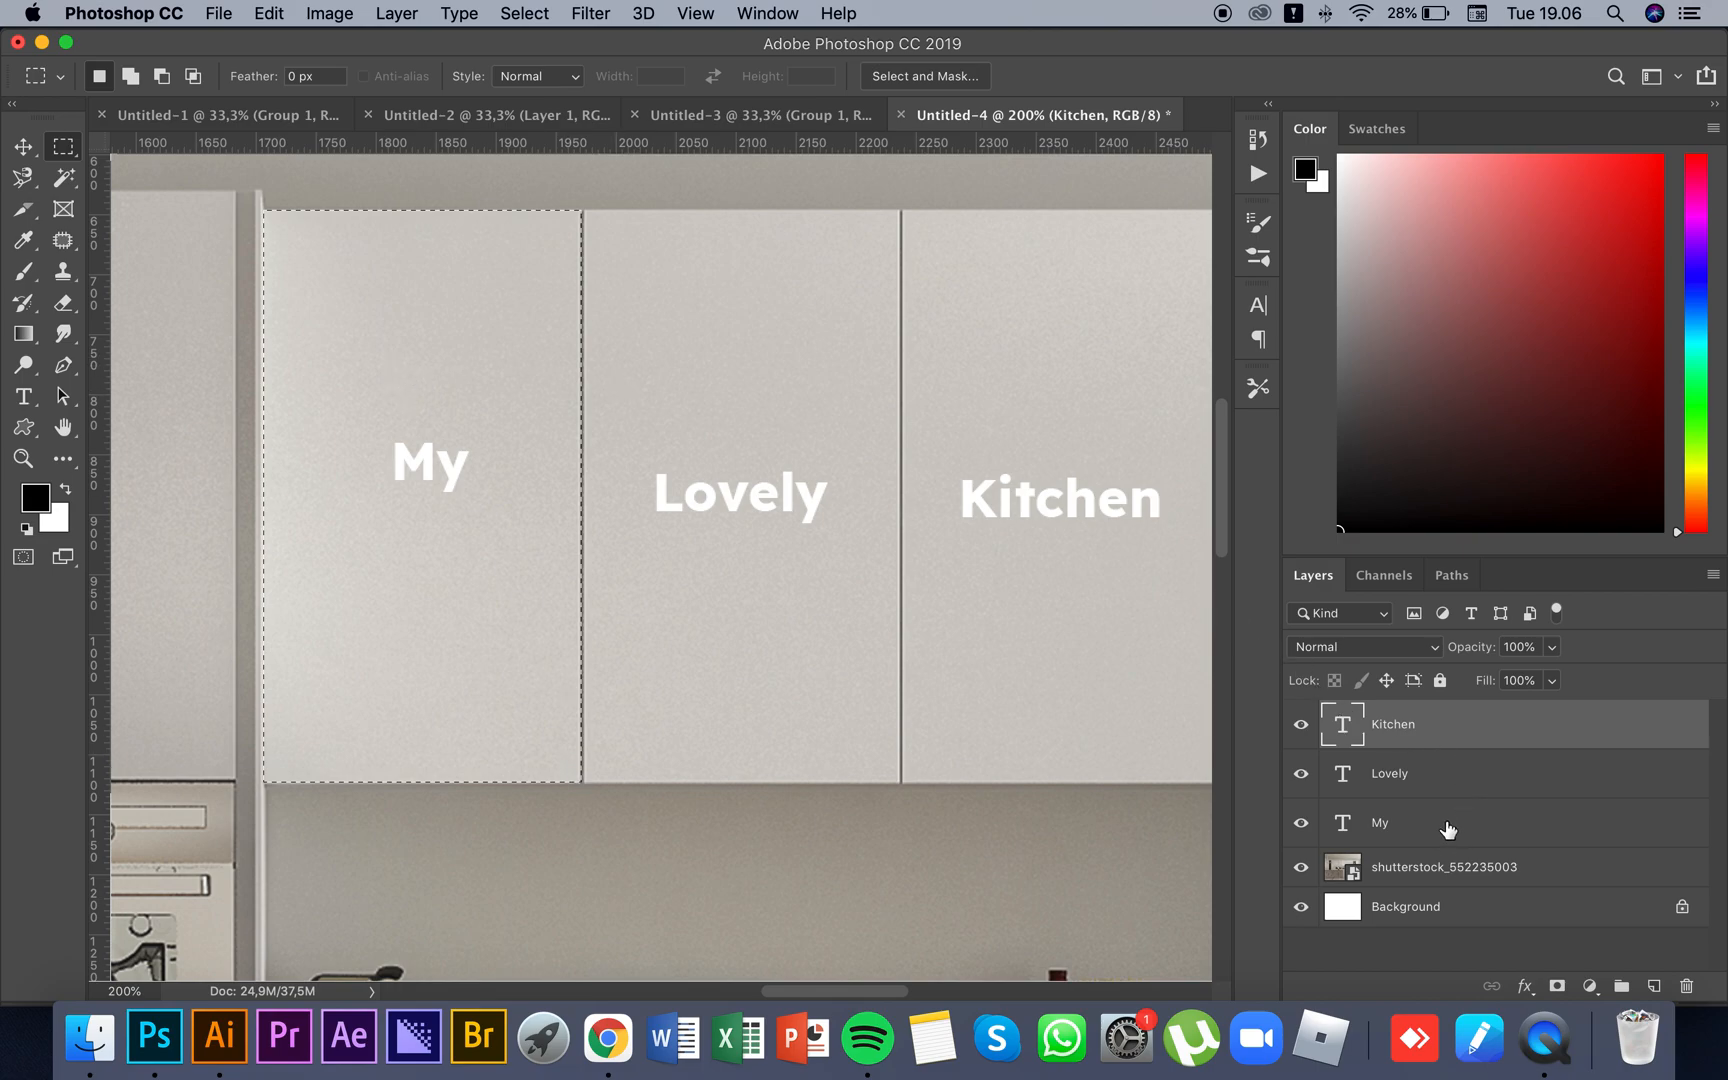
pyautogui.click(1447, 828)
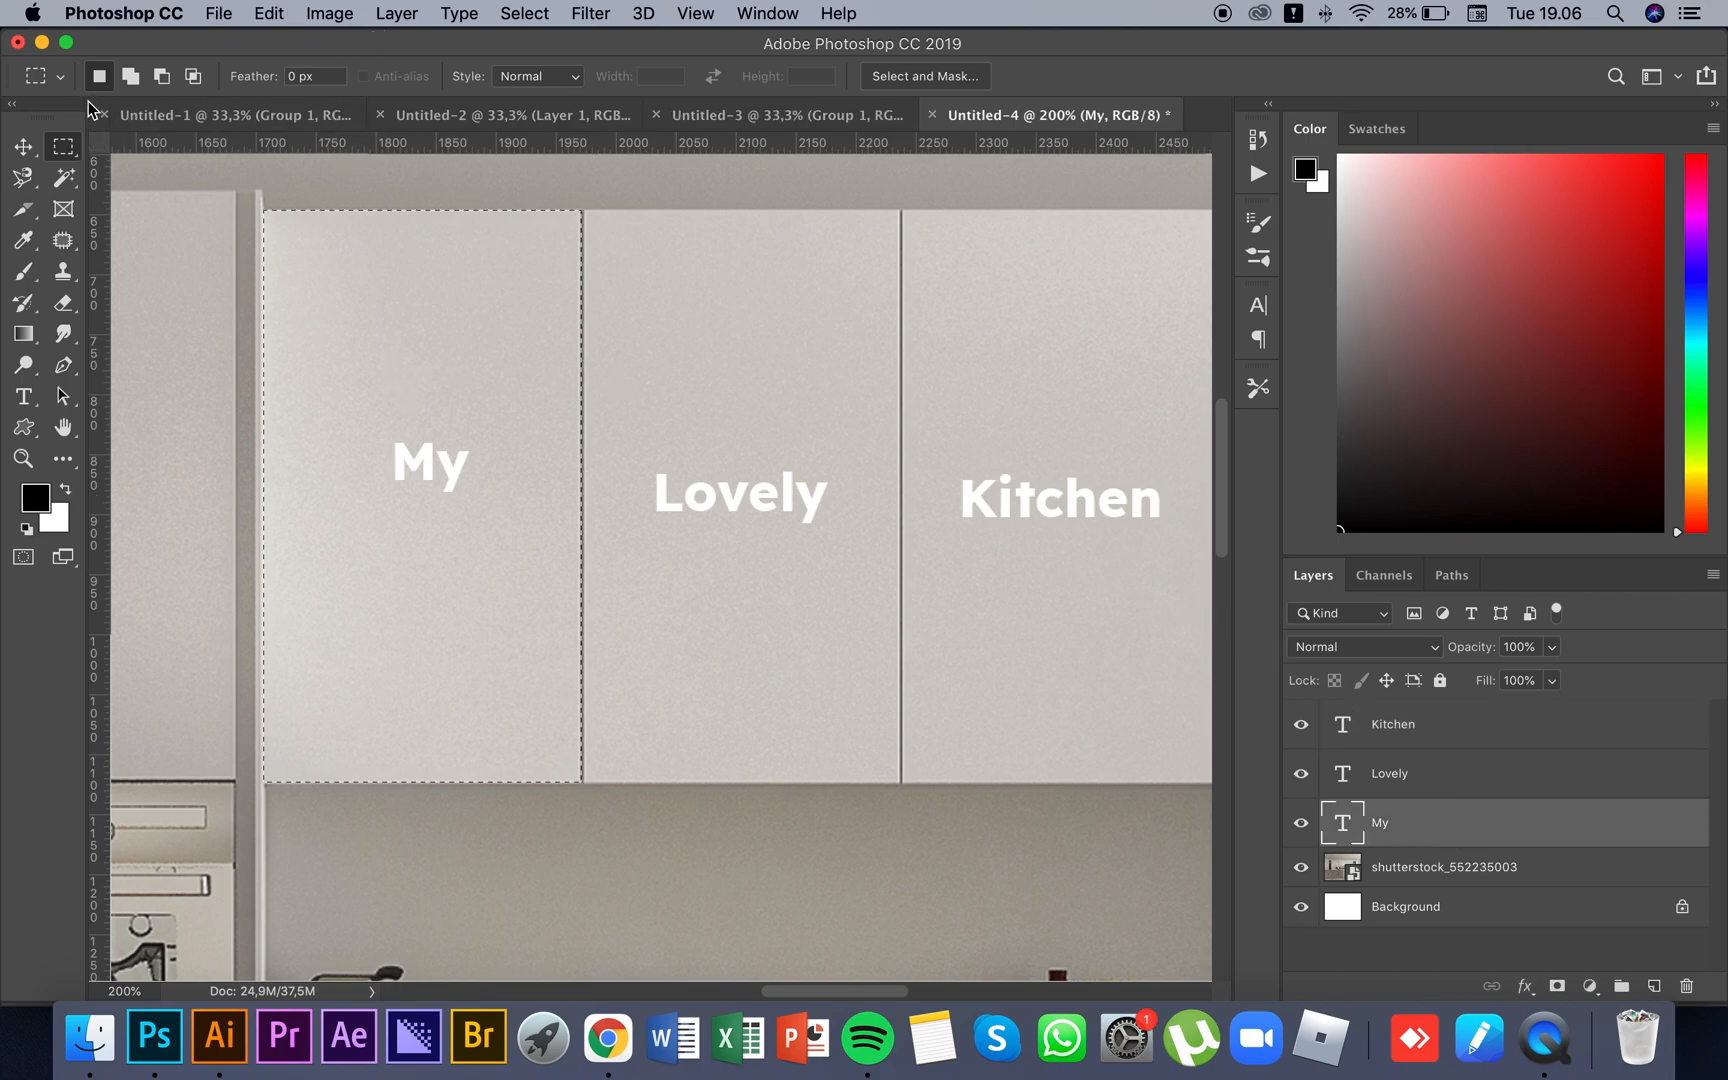
pyautogui.click(23, 146)
pyautogui.click(481, 77)
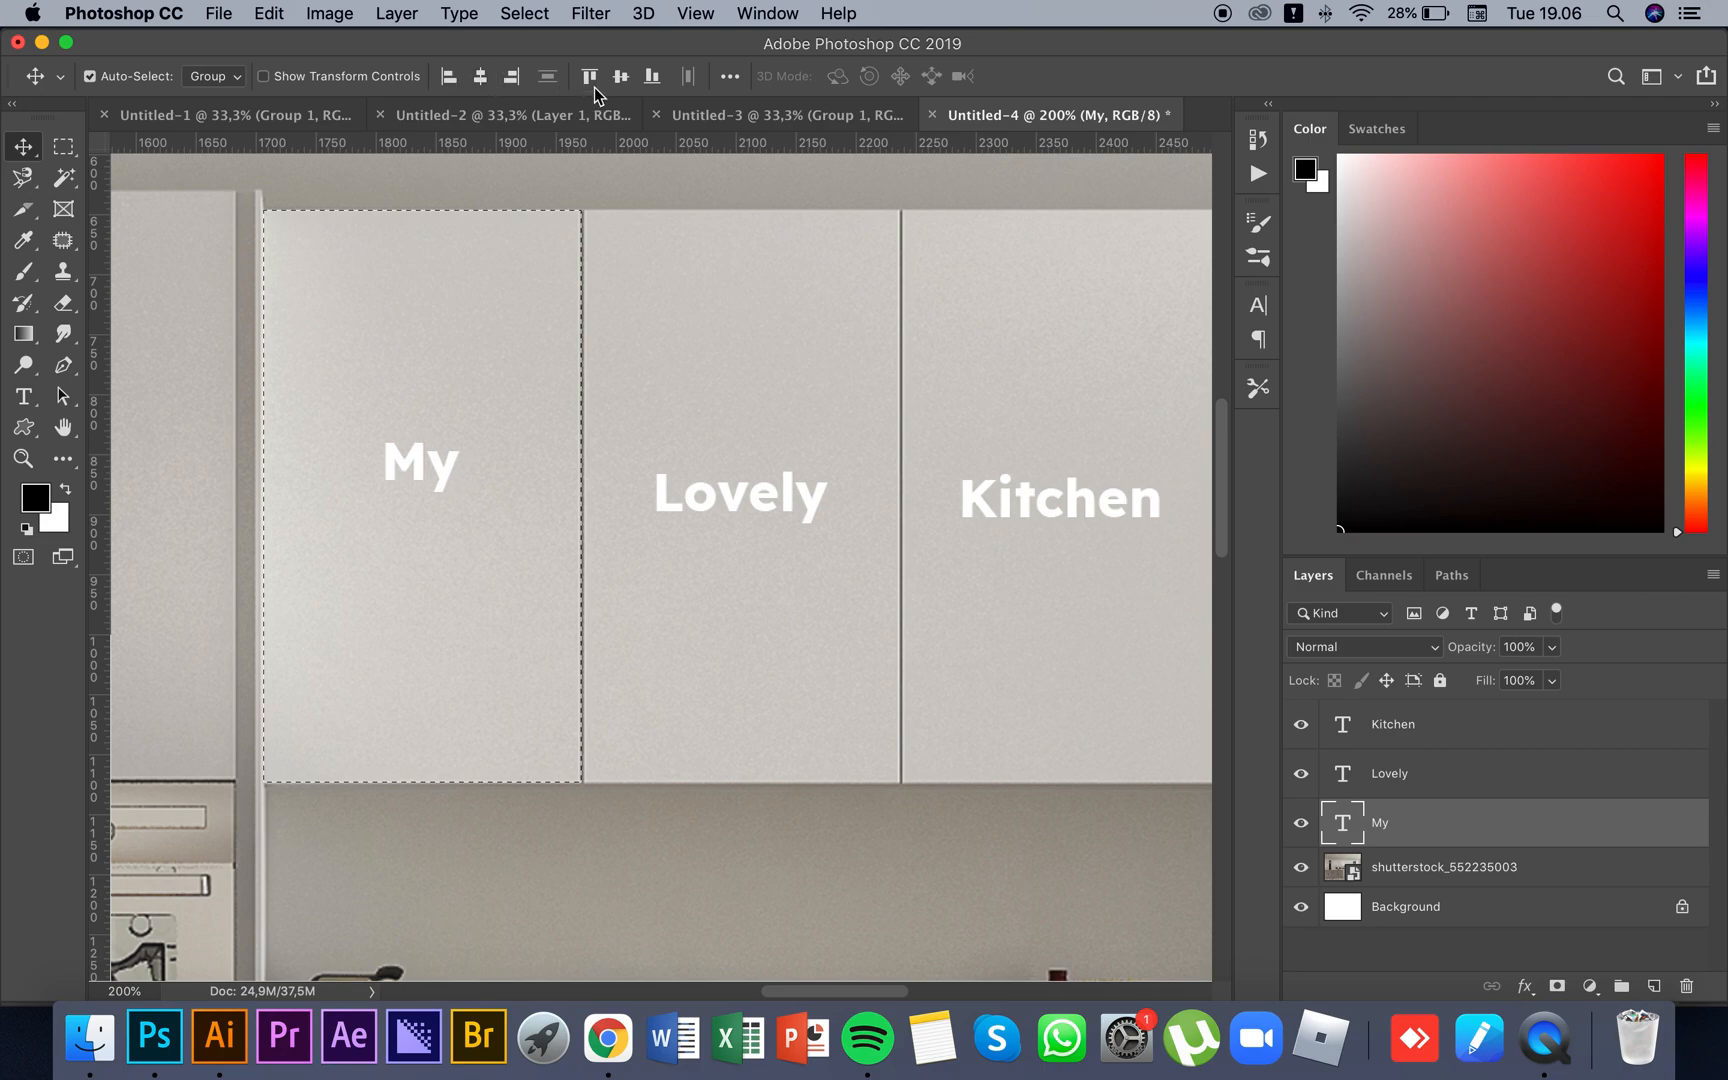
pyautogui.click(620, 77)
pyautogui.press('super')
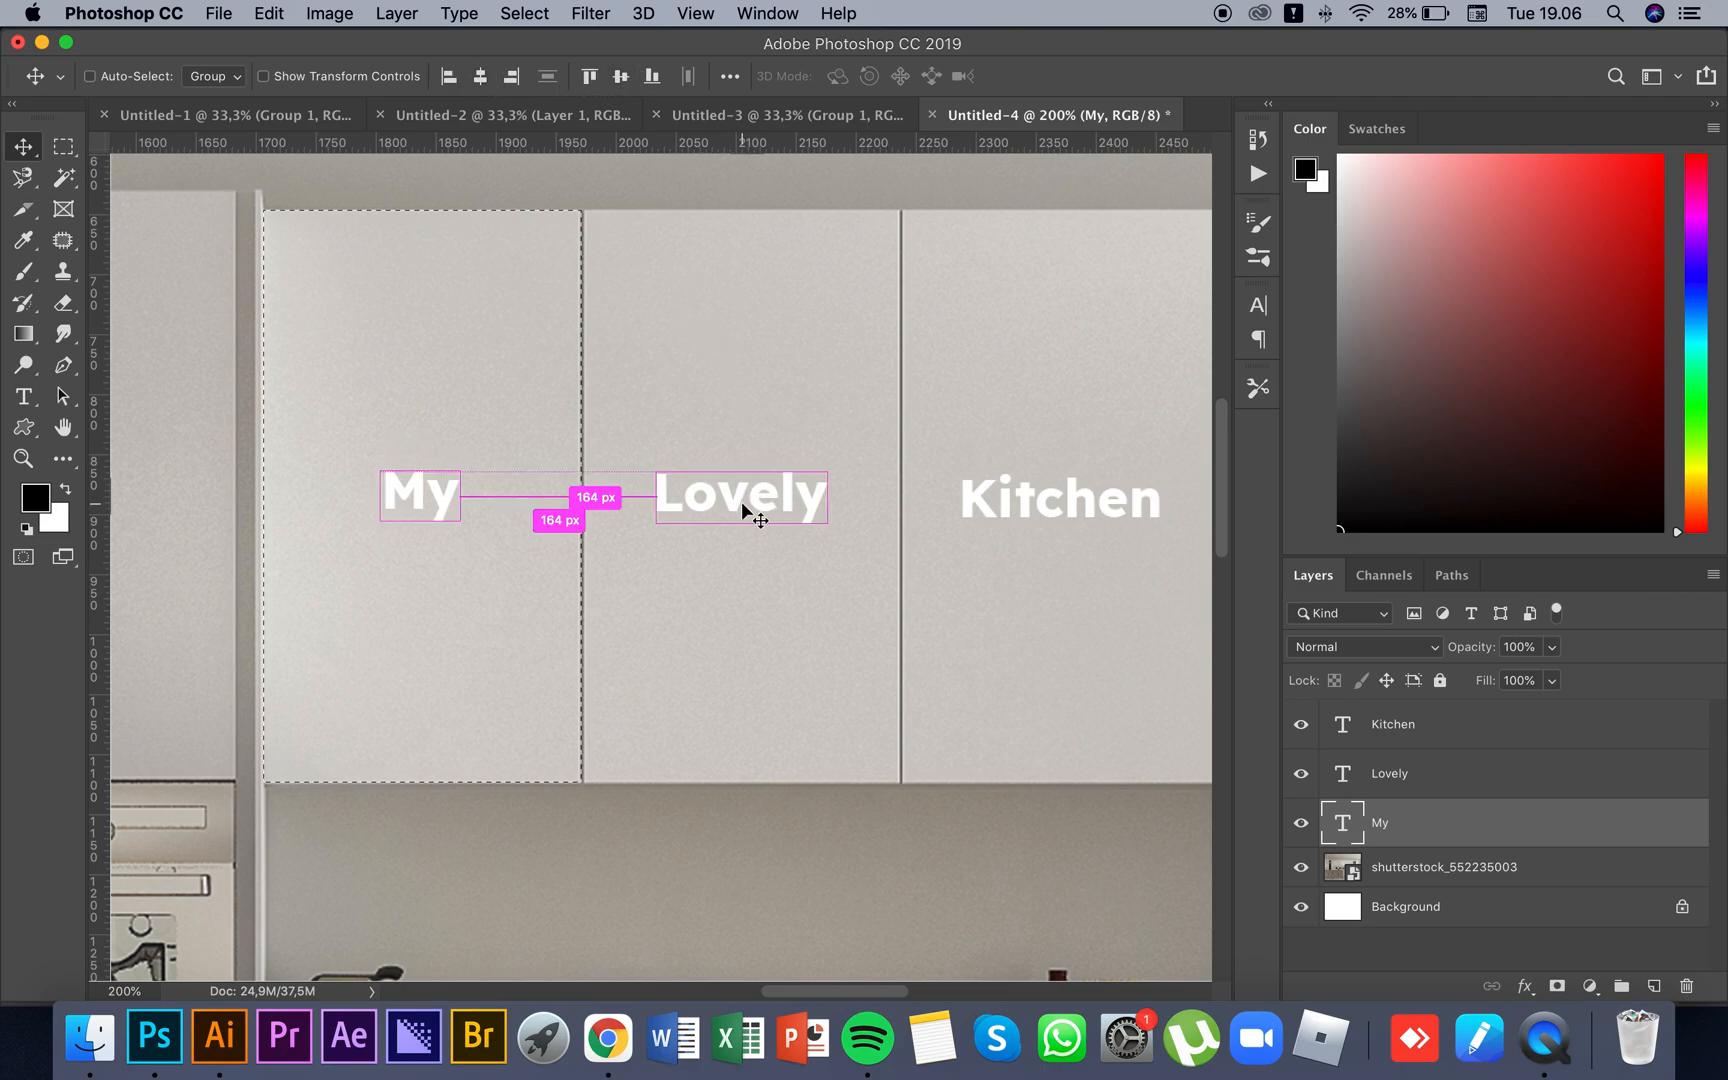
# Step: Clear the first cabinet door's selection and examine the placement of the three words on the doors
pyautogui.press('super+d')
pyautogui.press('z')
pyautogui.keyDown('alt'); pyautogui.click(806, 501); pyautogui.keyUp('alt')
pyautogui.keyDown('alt'); pyautogui.click(963, 519); pyautogui.keyUp('alt')
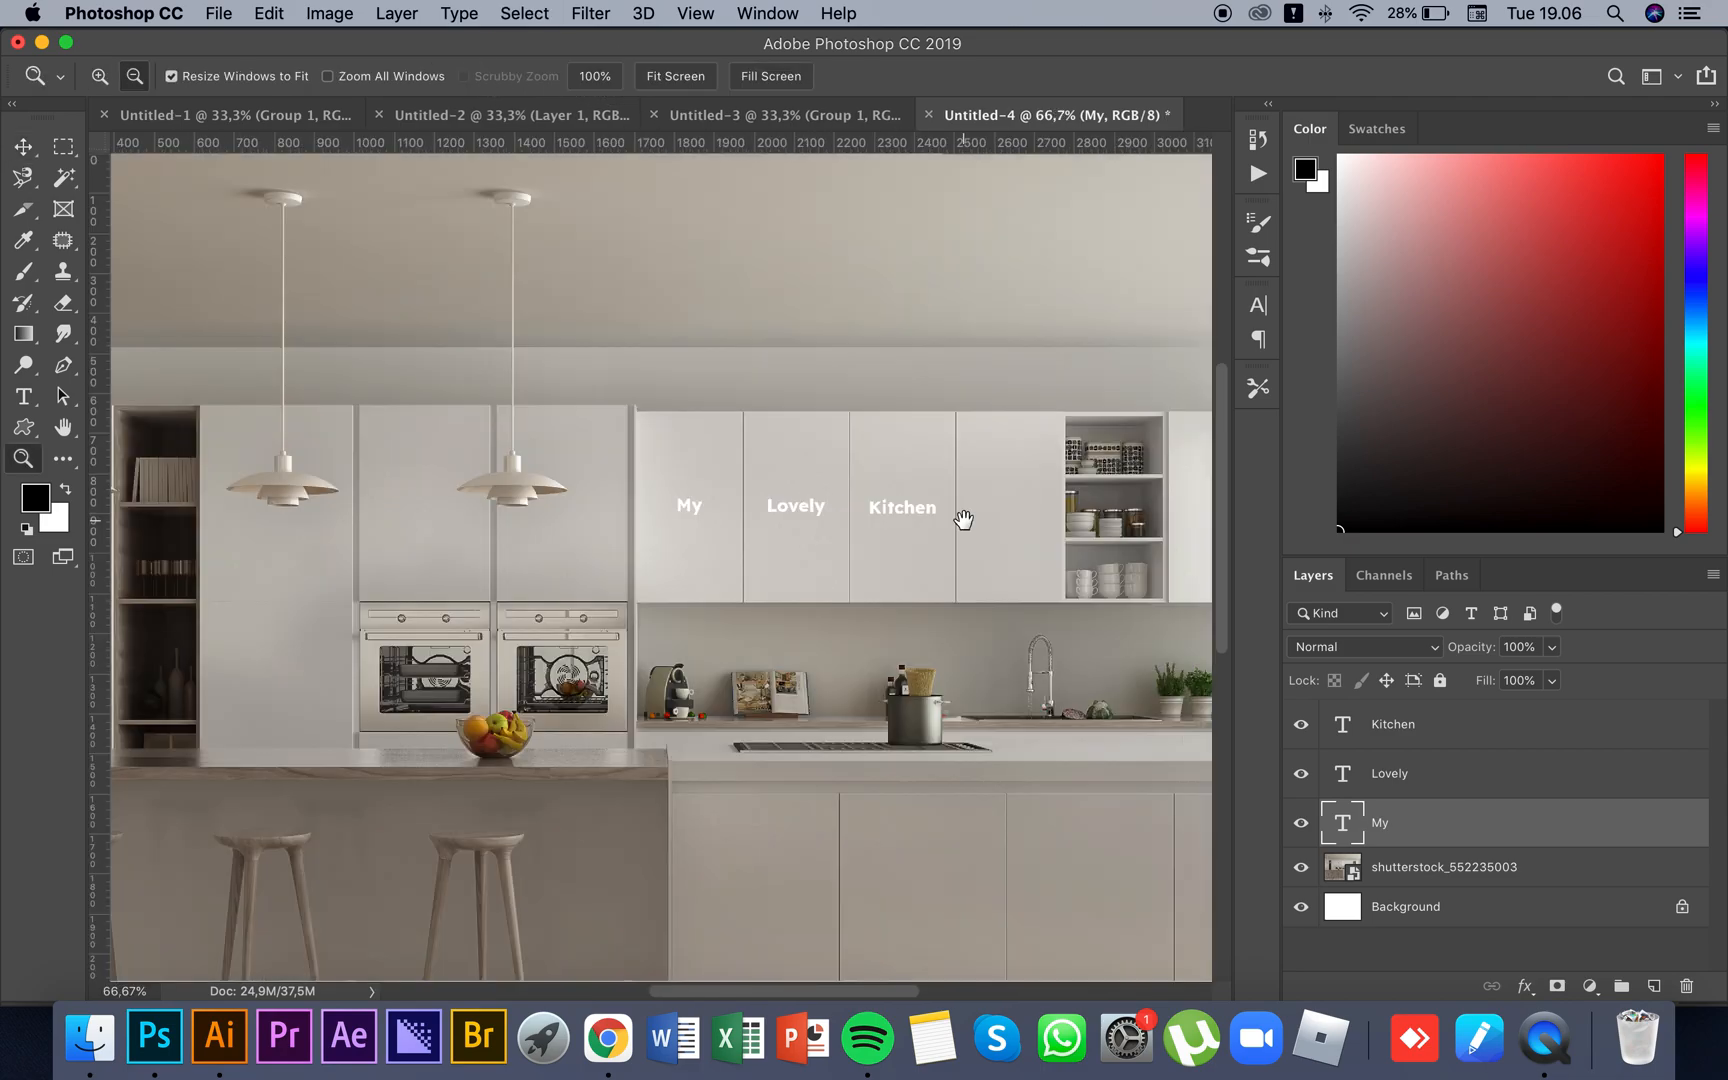
pyautogui.moveTo(963, 519); pyautogui.dragTo(726, 390)
pyautogui.click(692, 439)
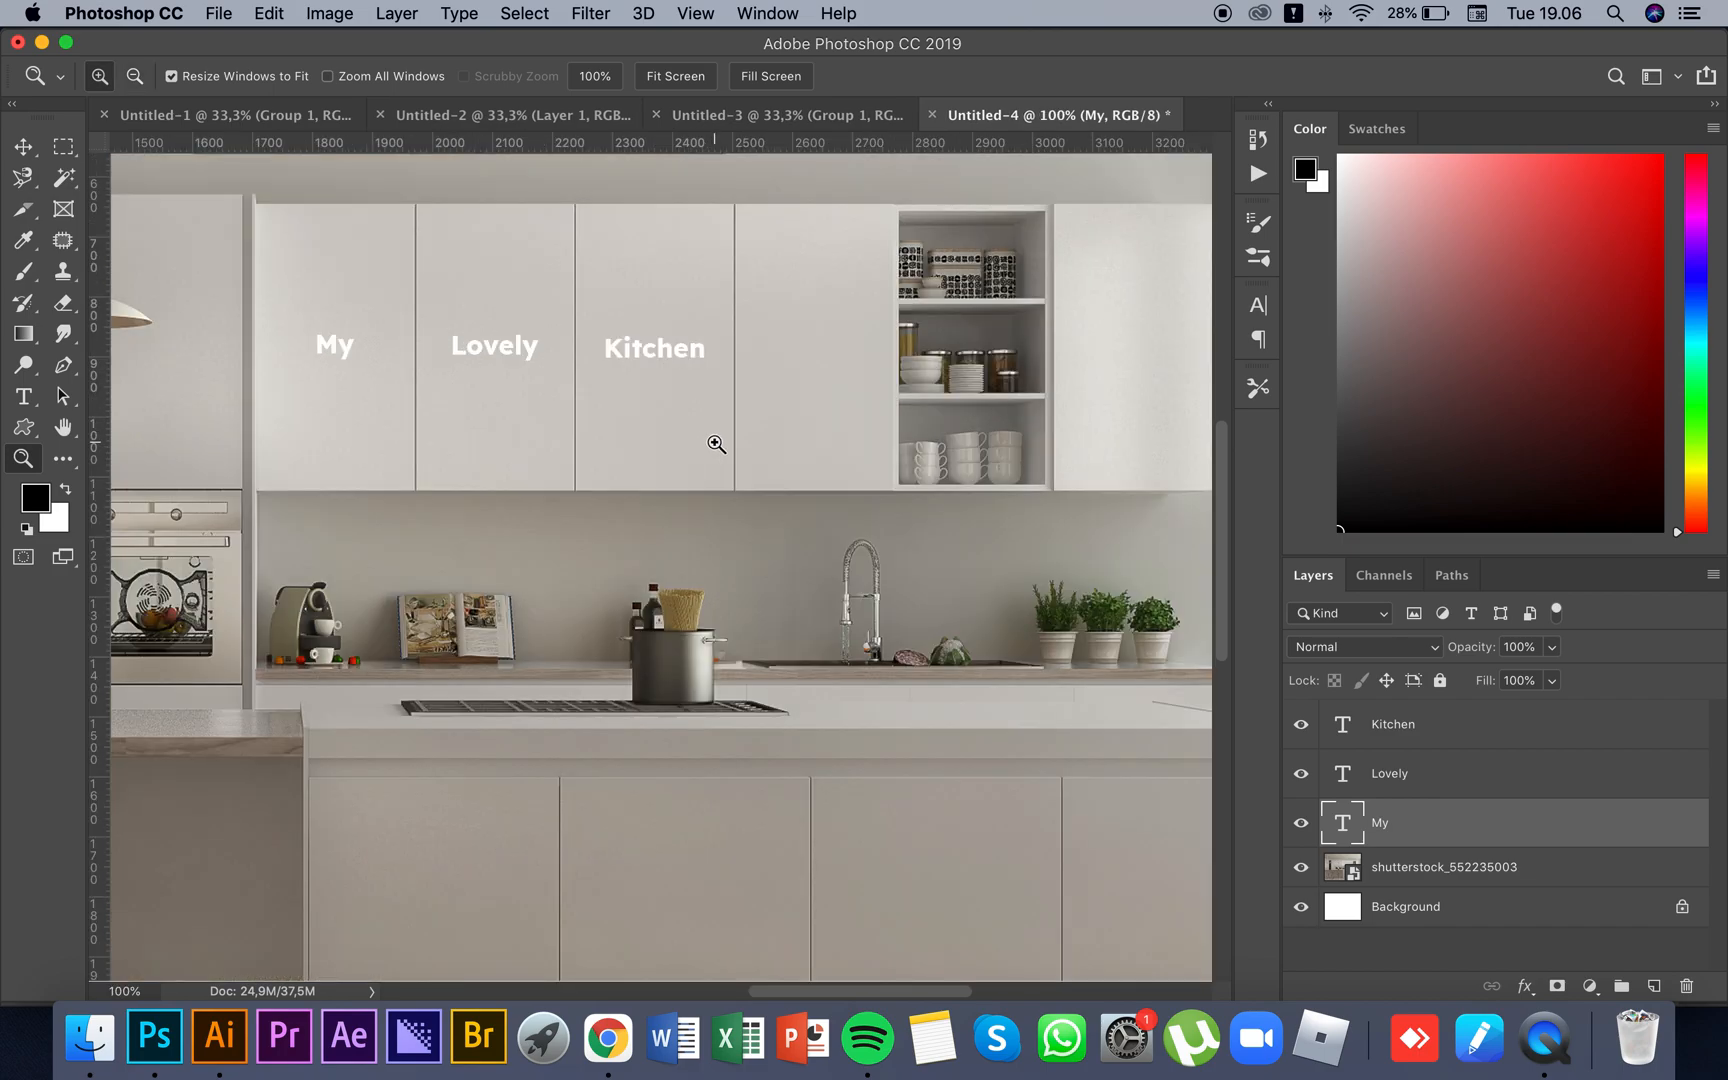
pyautogui.click(629, 513)
pyautogui.moveTo(622, 513); pyautogui.dragTo(700, 559)
pyautogui.keyDown('alt'); pyautogui.click(651, 481); pyautogui.keyUp('alt')
pyautogui.keyDown('alt'); pyautogui.click(698, 478); pyautogui.keyUp('alt')
pyautogui.press('v')
pyautogui.click(721, 436)
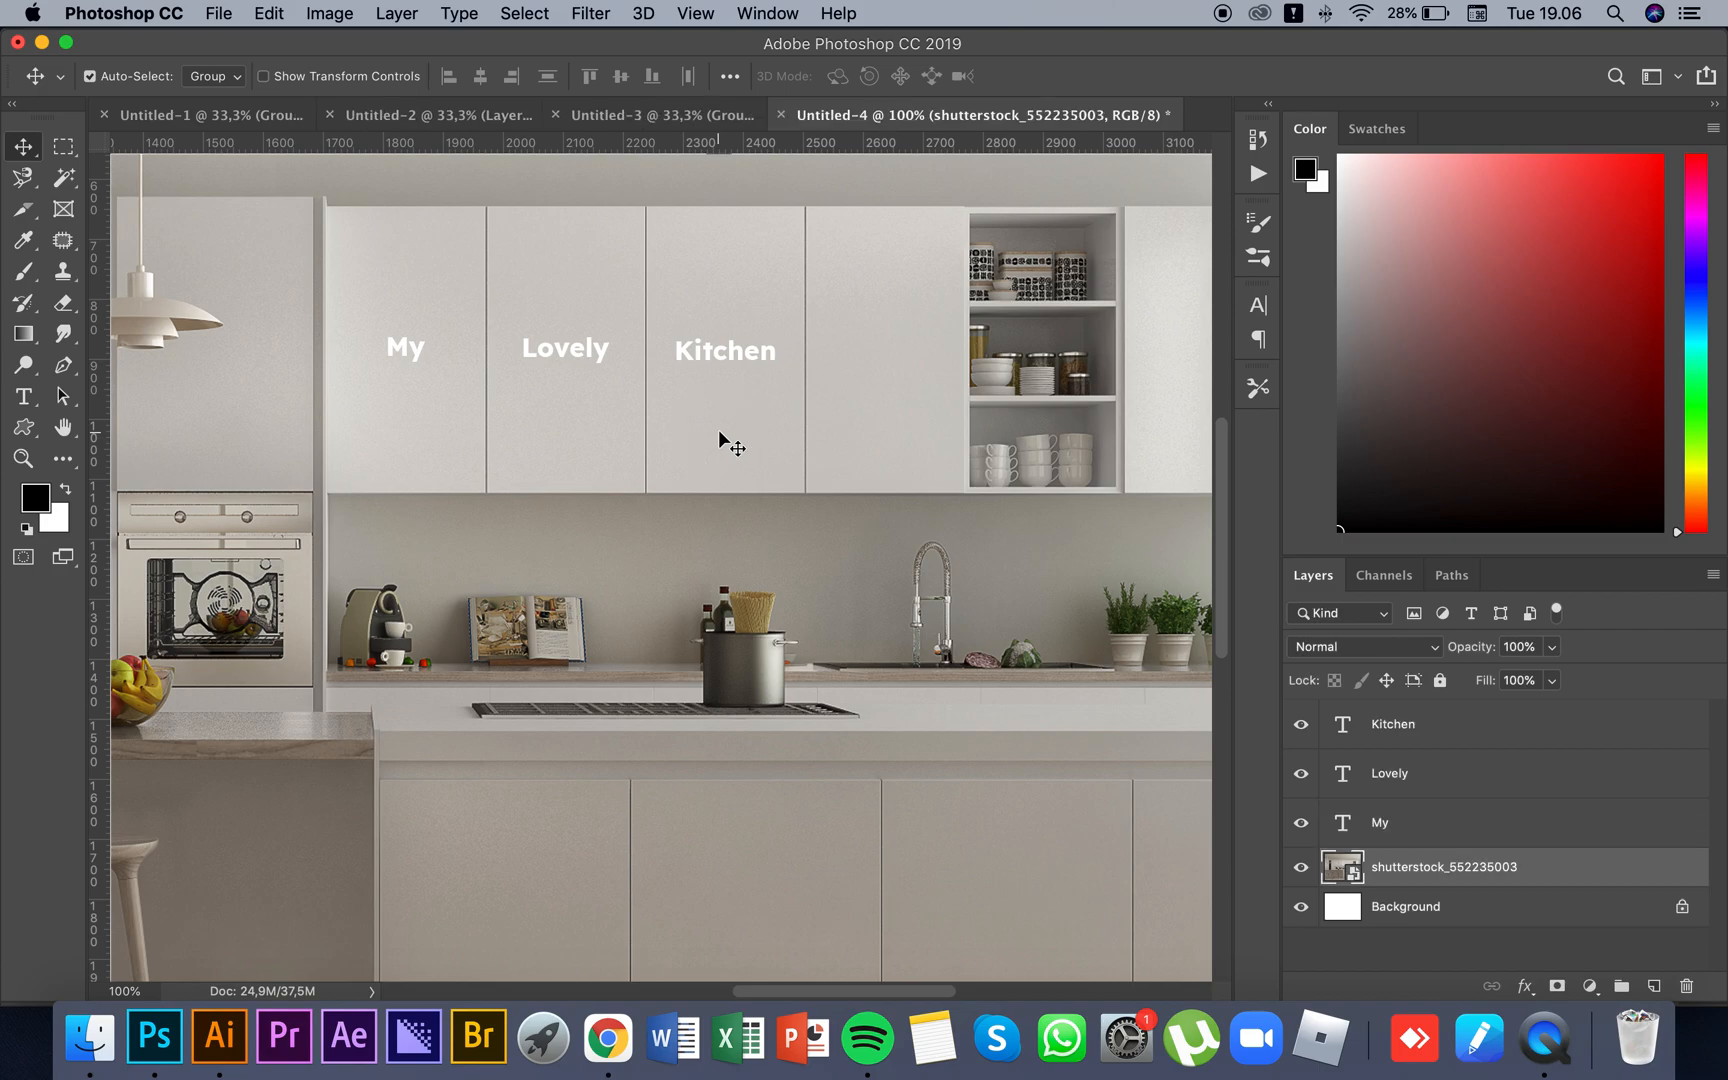
# Step: Move the "Kitchen" text off the third cabinet door onto the wall below the first two doors
pyautogui.click(722, 358)
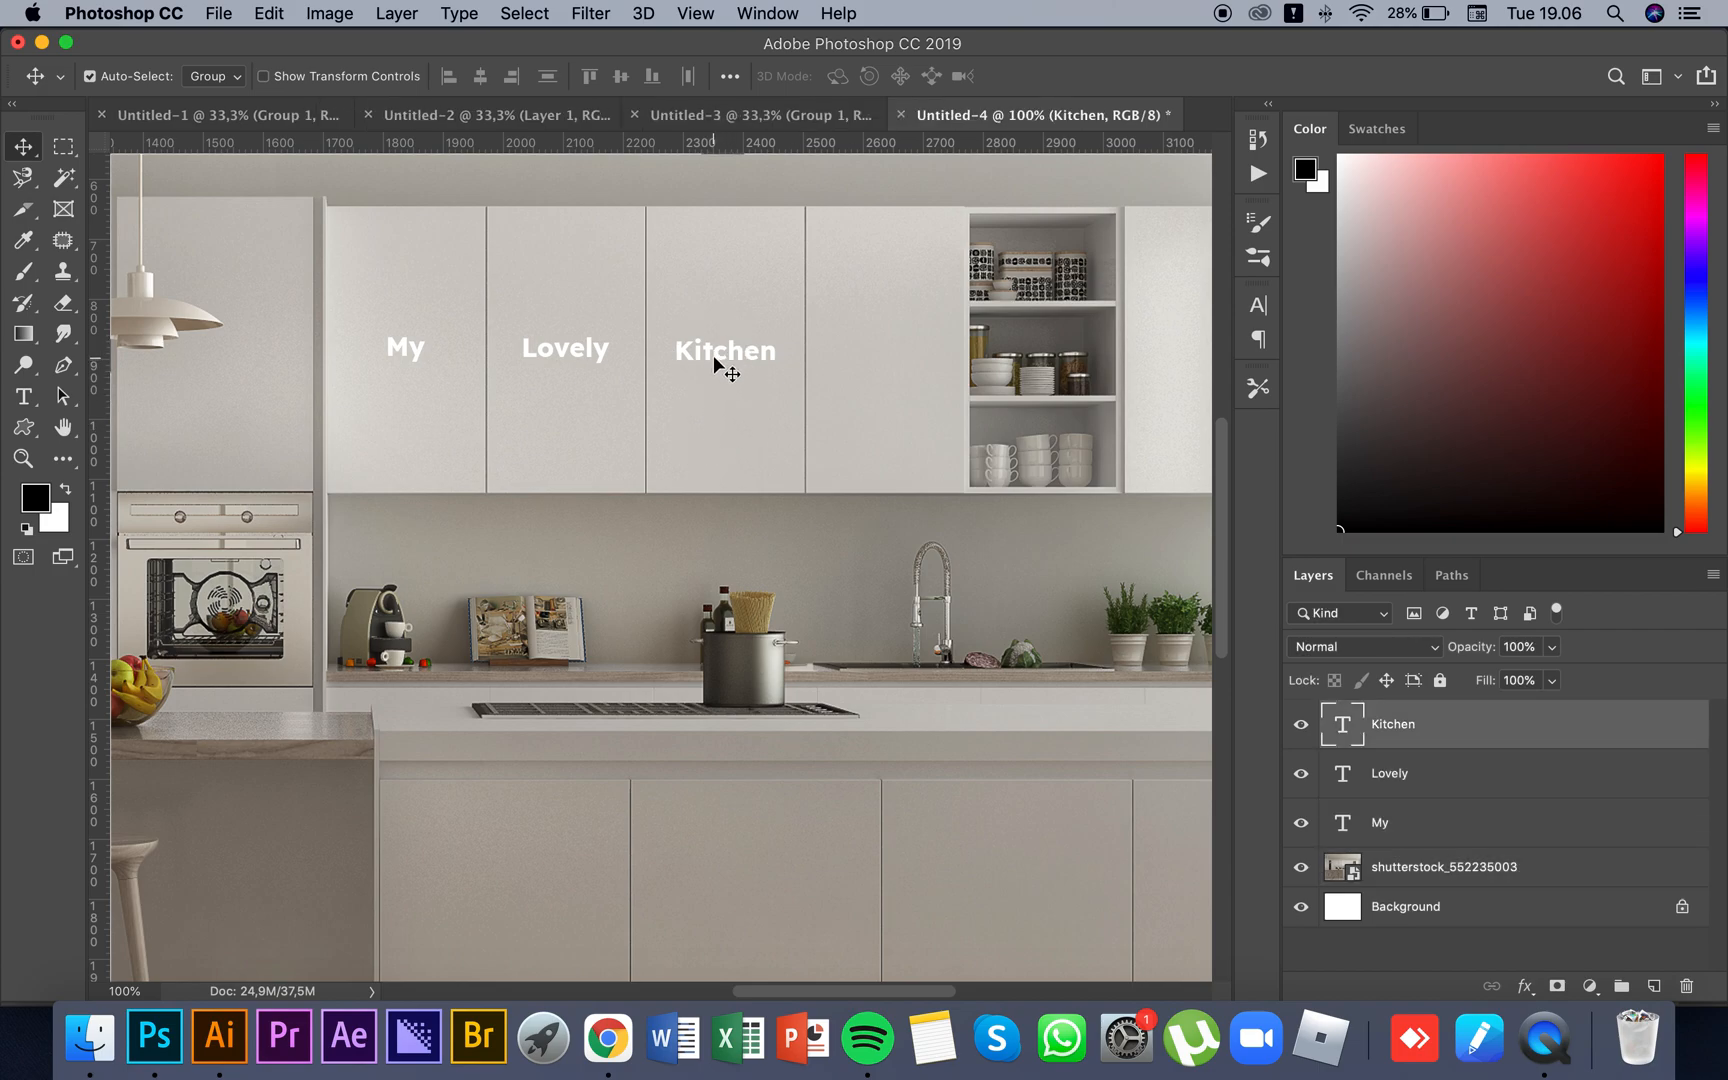
pyautogui.moveTo(694, 432); pyautogui.dragTo(758, 423)
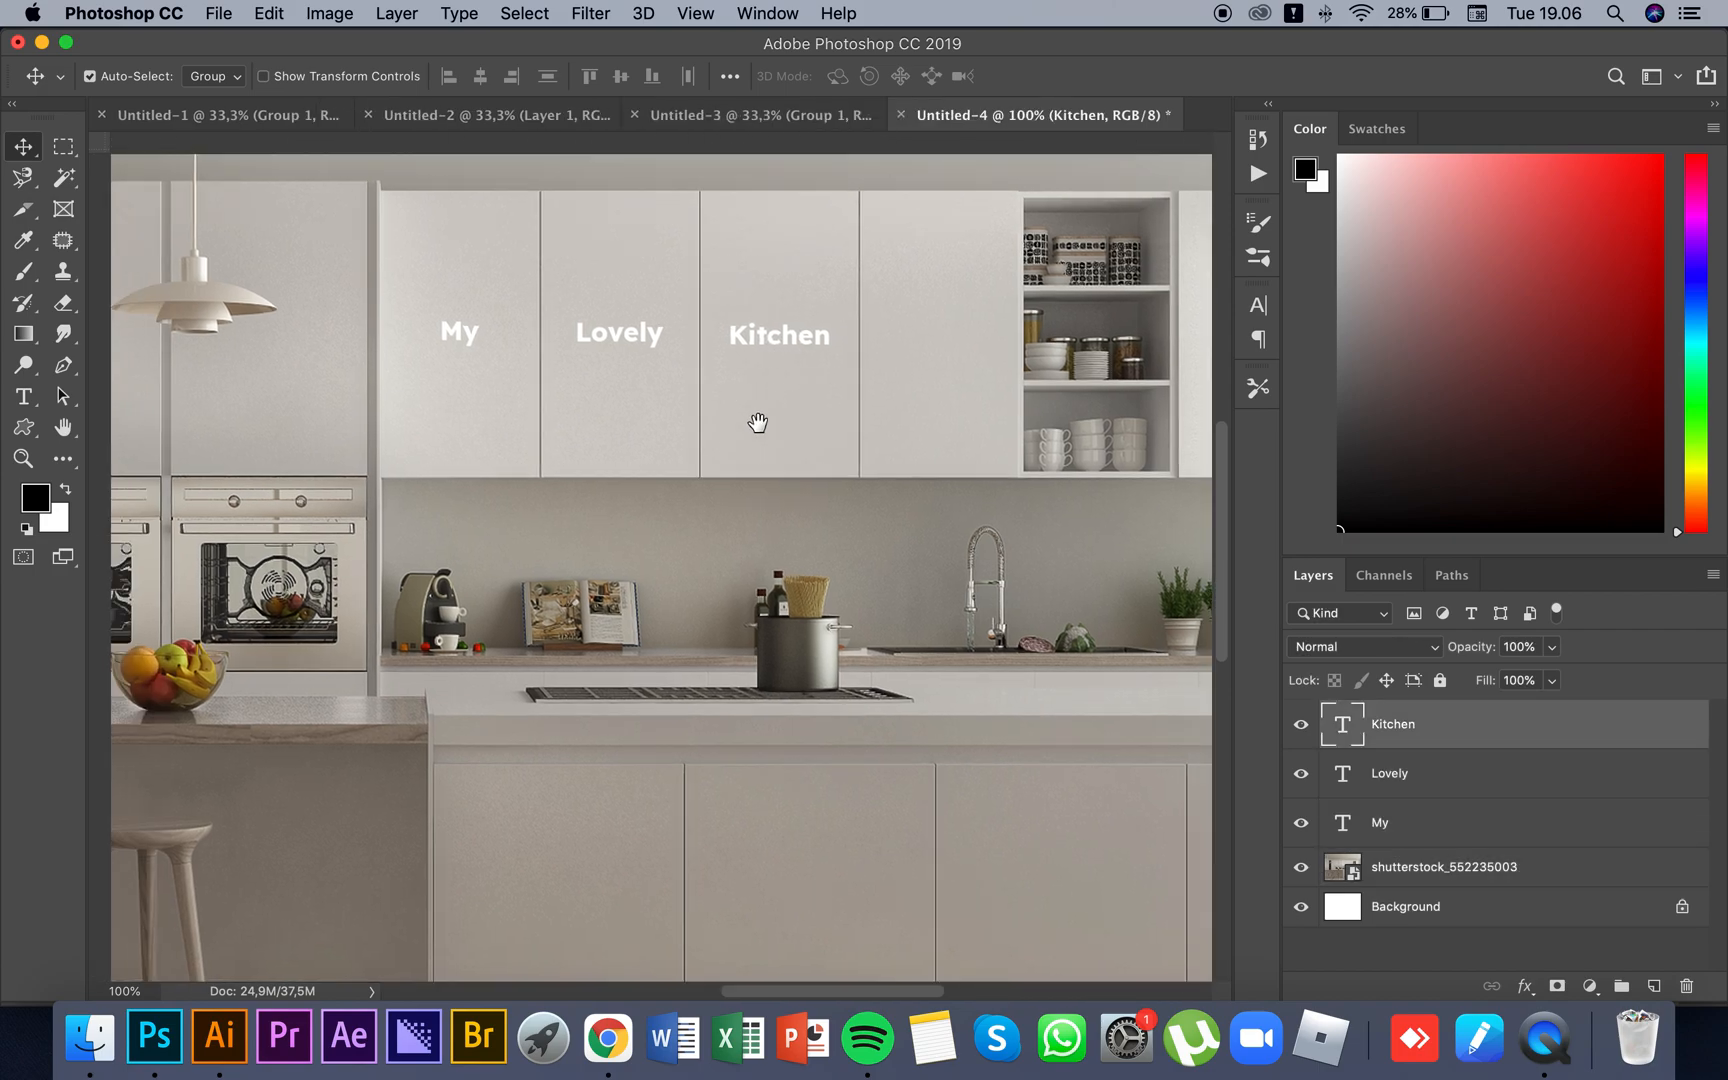
pyautogui.press('super+r')
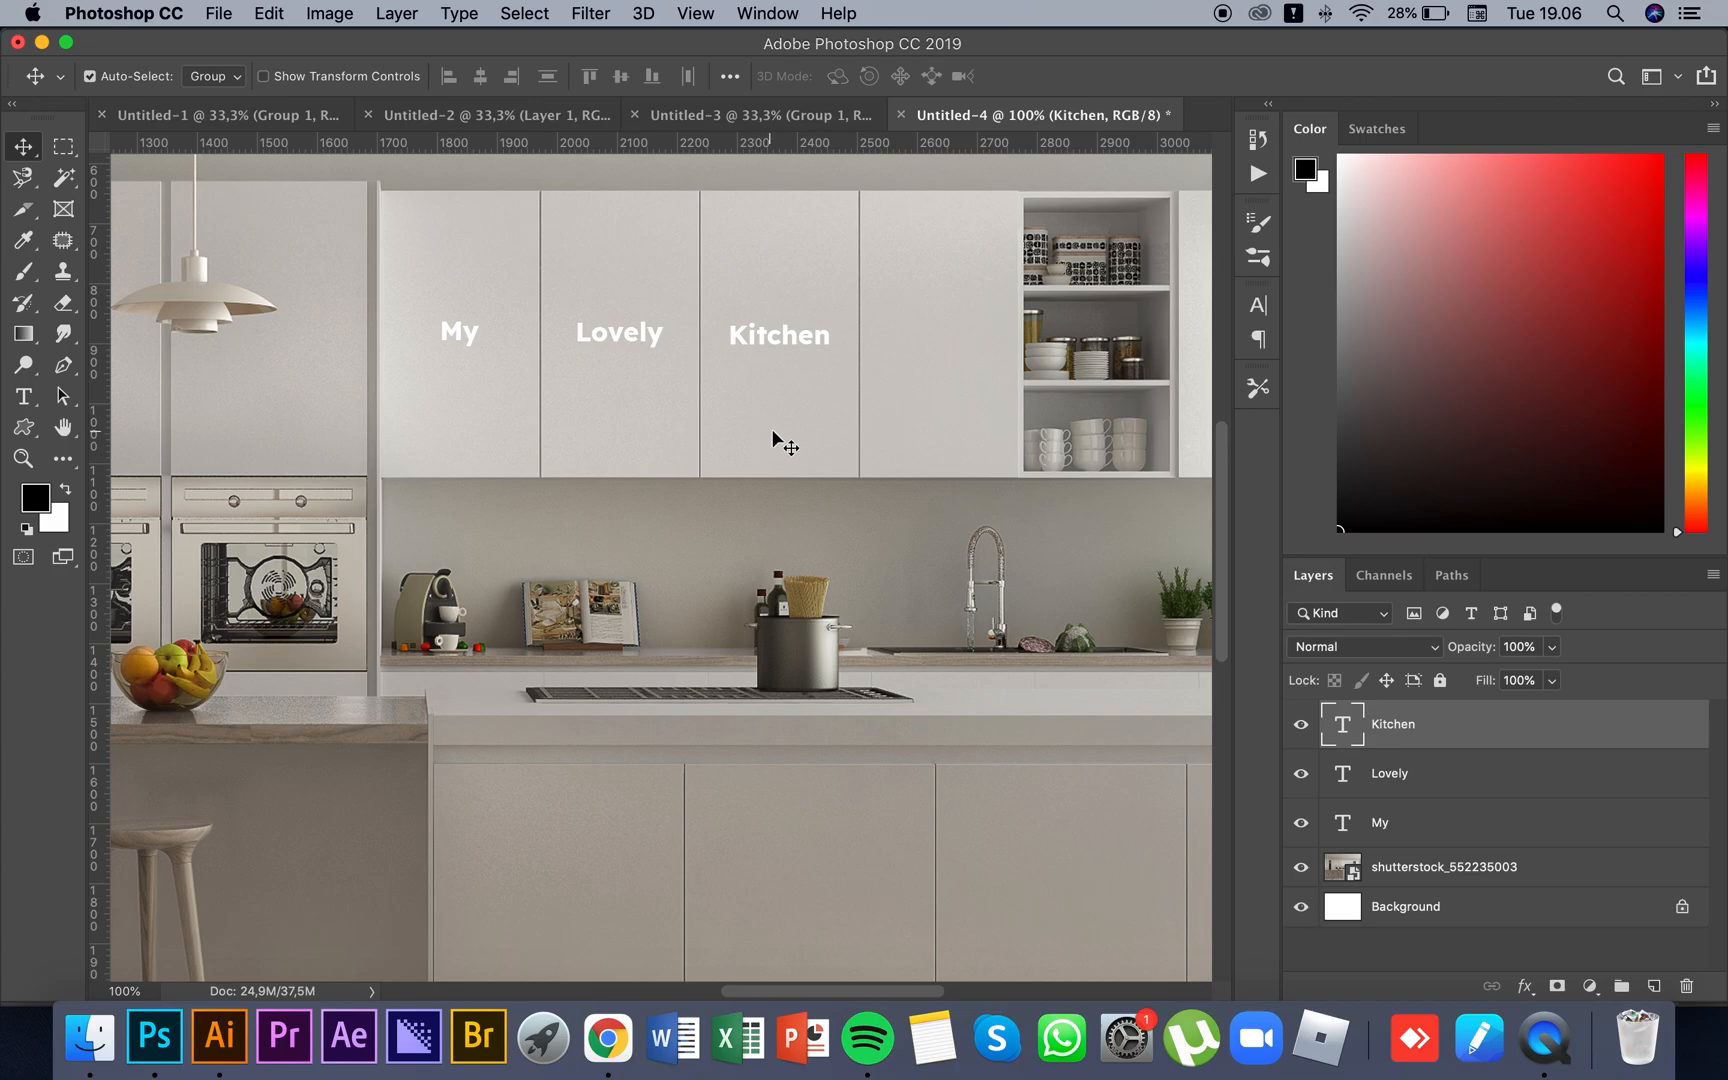
pyautogui.moveTo(759, 343); pyautogui.dragTo(505, 519)
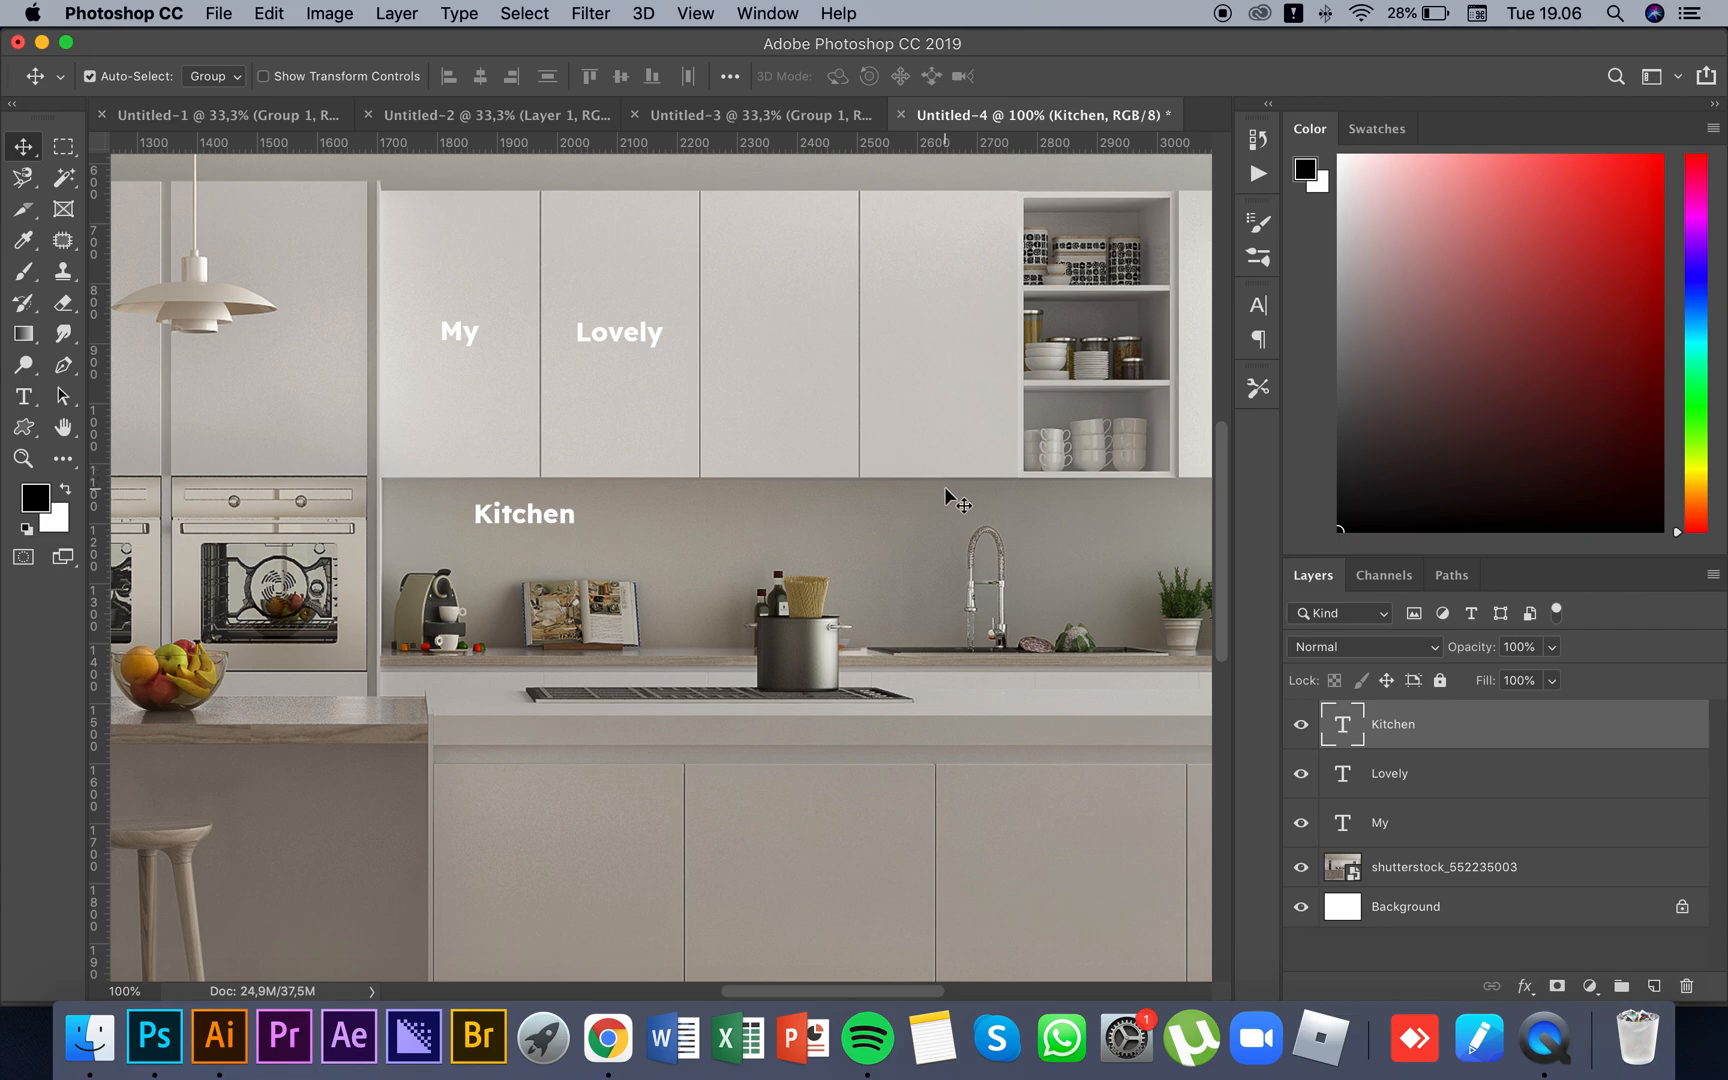
# Step: Shift the "Kitchen" text slightly right and place vertical guides through the middle of the first and fourth cabinet doors
pyautogui.moveTo(98, 212); pyautogui.dragTo(457, 400)
pyautogui.moveTo(537, 520); pyautogui.dragTo(582, 518)
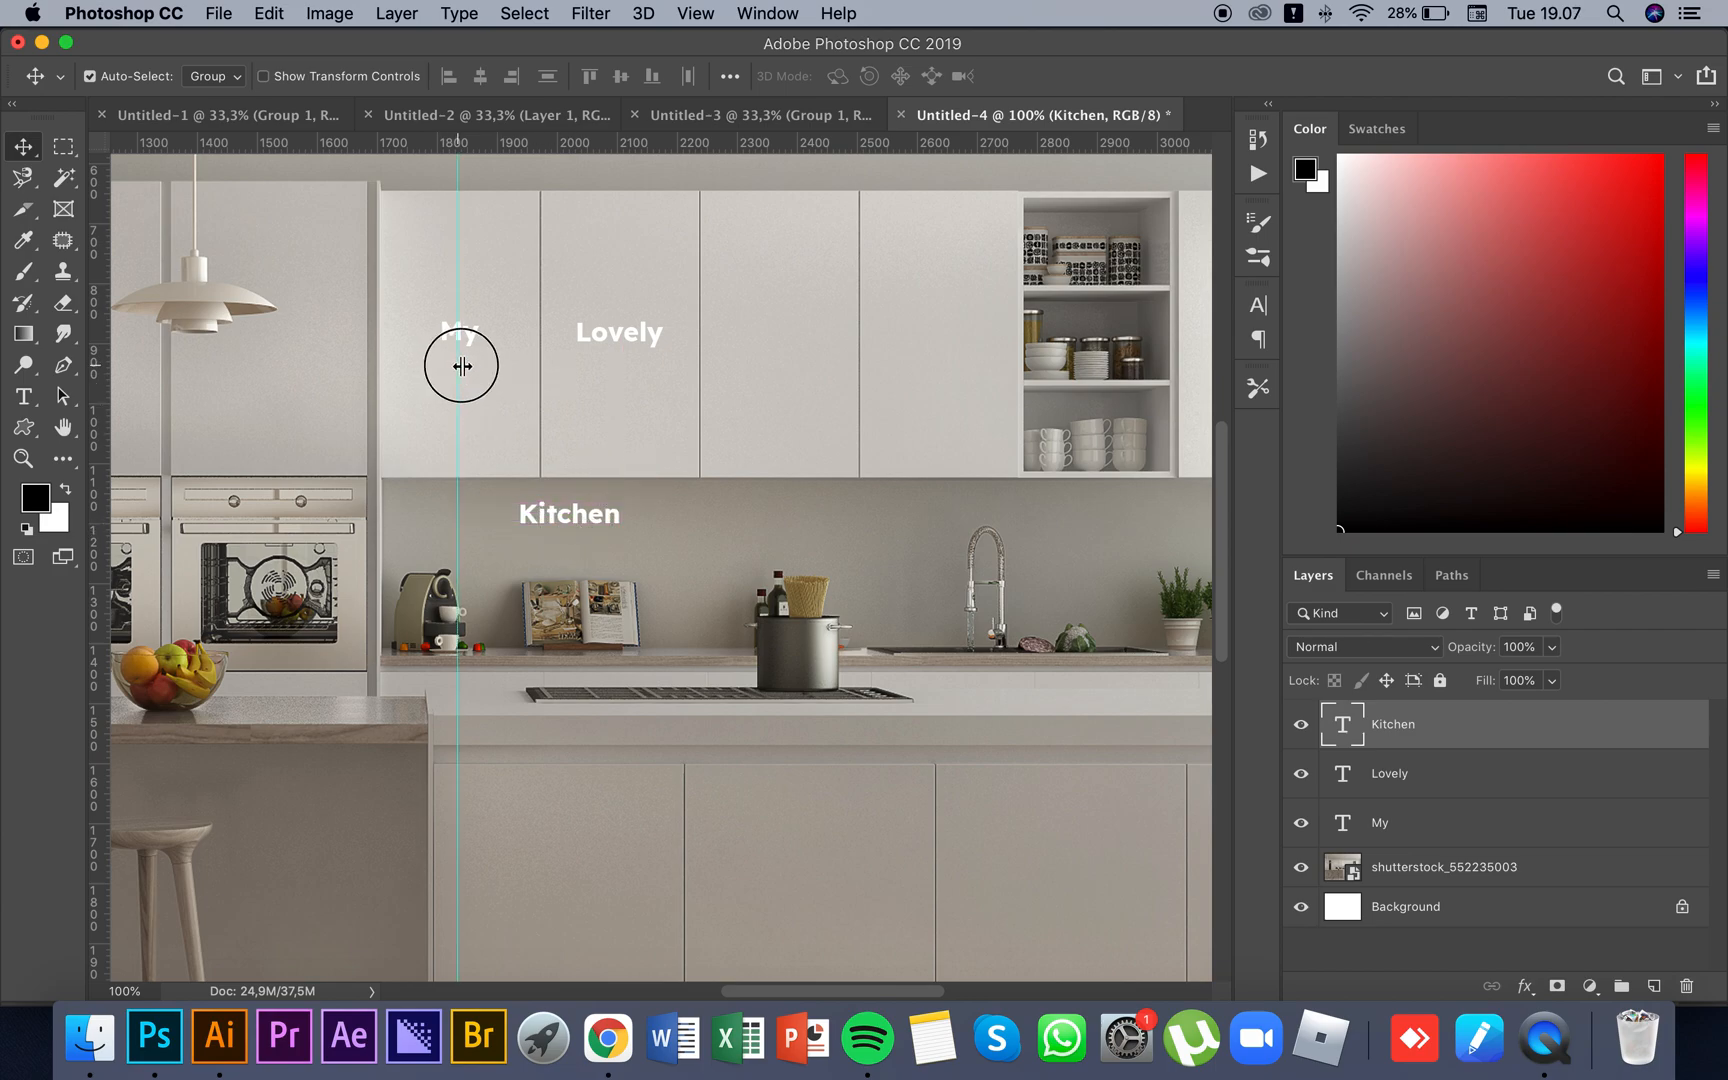
pyautogui.moveTo(463, 355); pyautogui.dragTo(462, 200)
pyautogui.moveTo(98, 232); pyautogui.dragTo(942, 260)
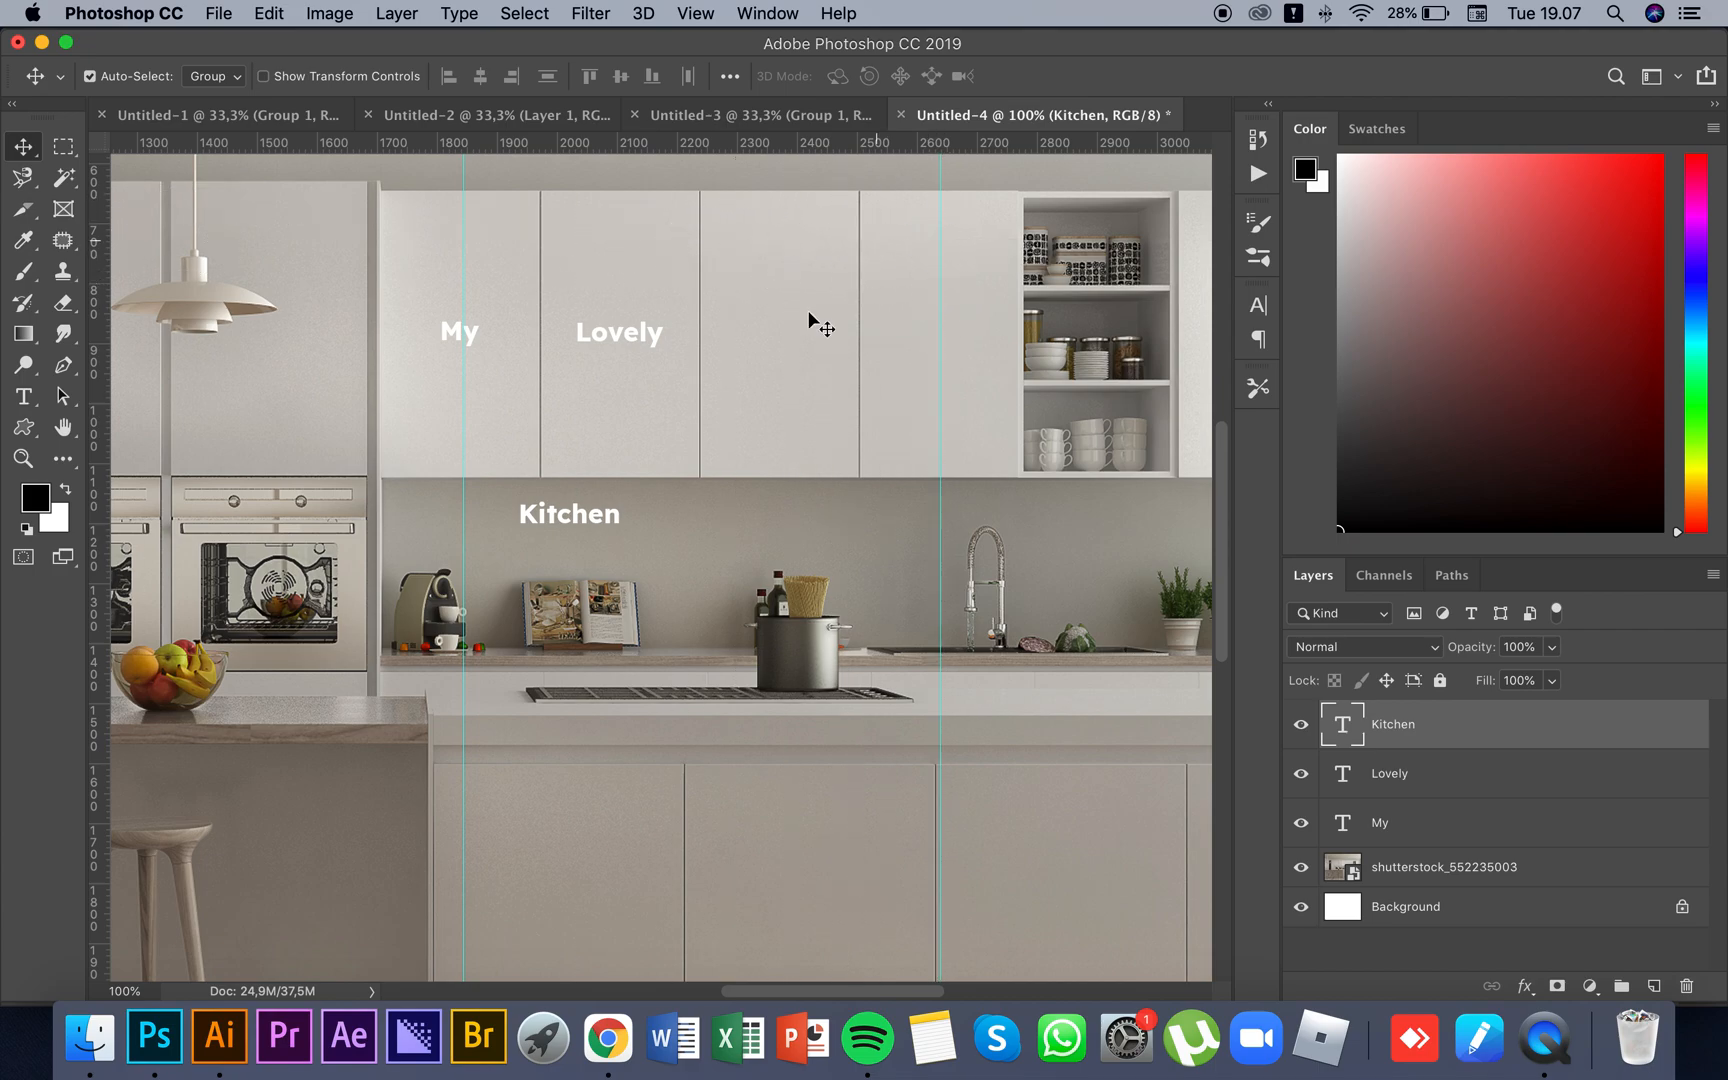
# Step: Enlarge the "Kitchen" text with Free Transform and place it on the wall between the two guides
pyautogui.press('super+t')
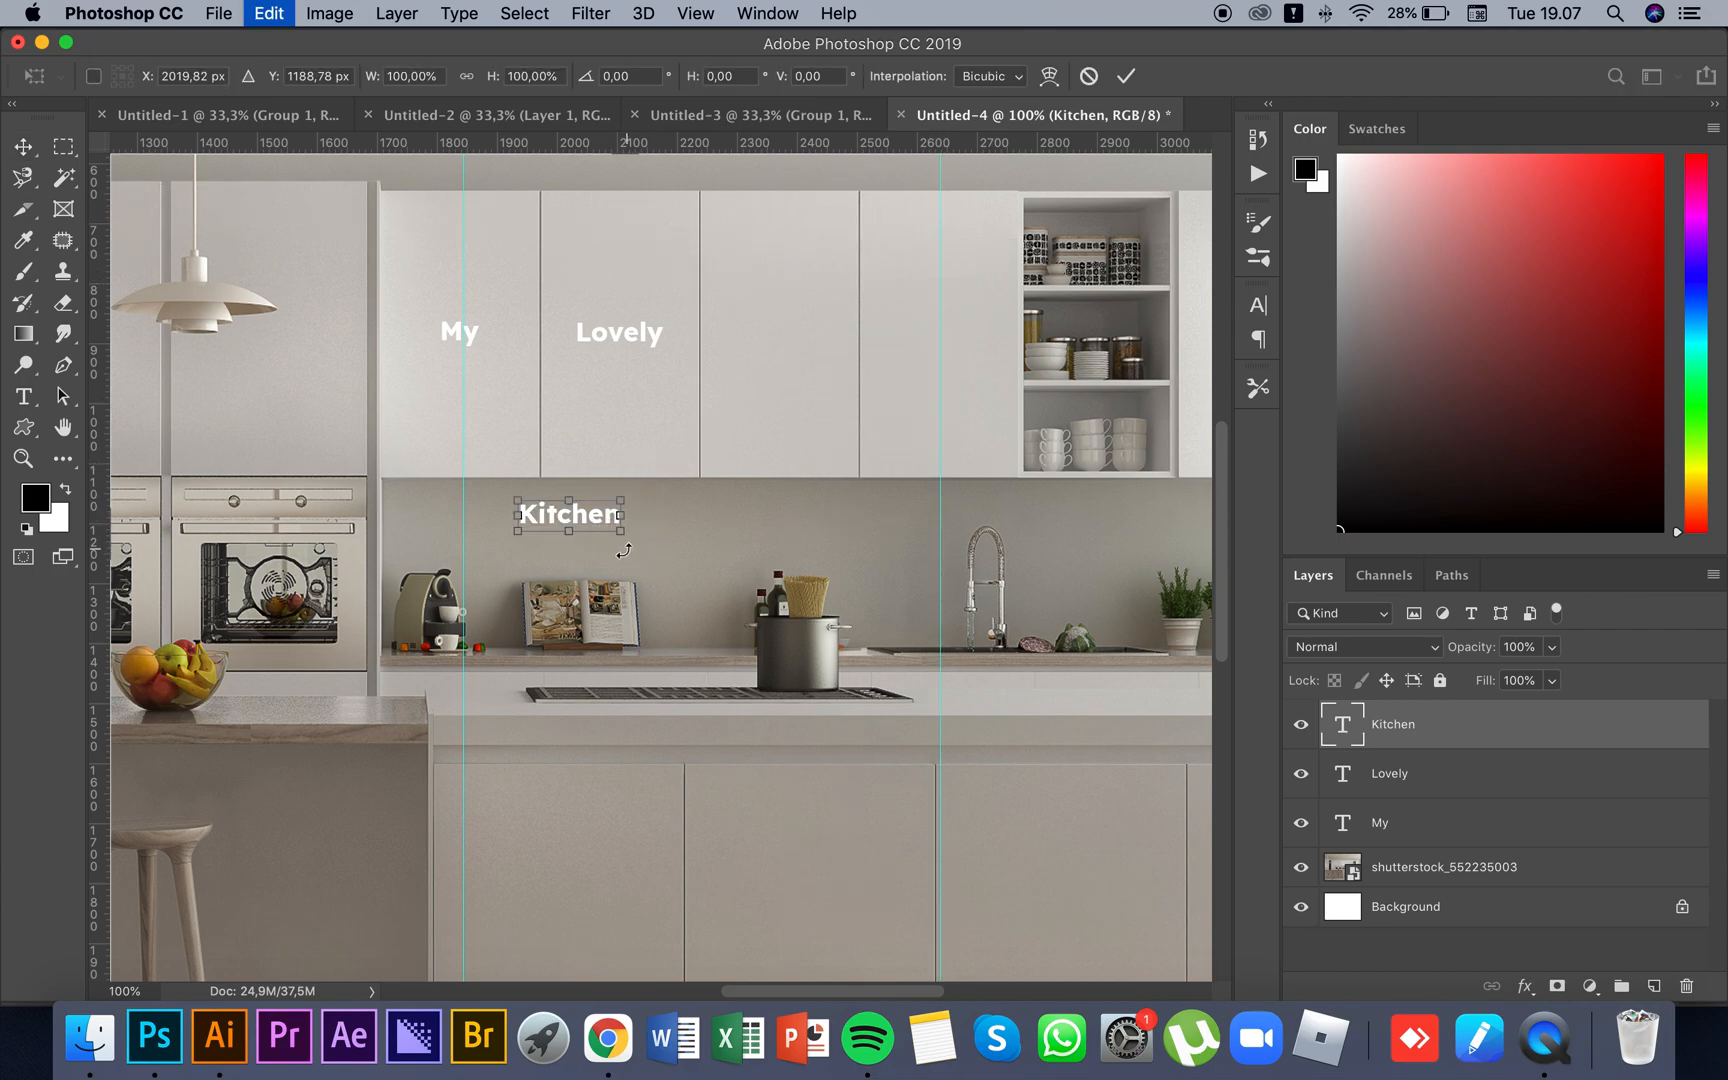
pyautogui.moveTo(693, 552); pyautogui.dragTo(770, 541)
pyautogui.press('Return')
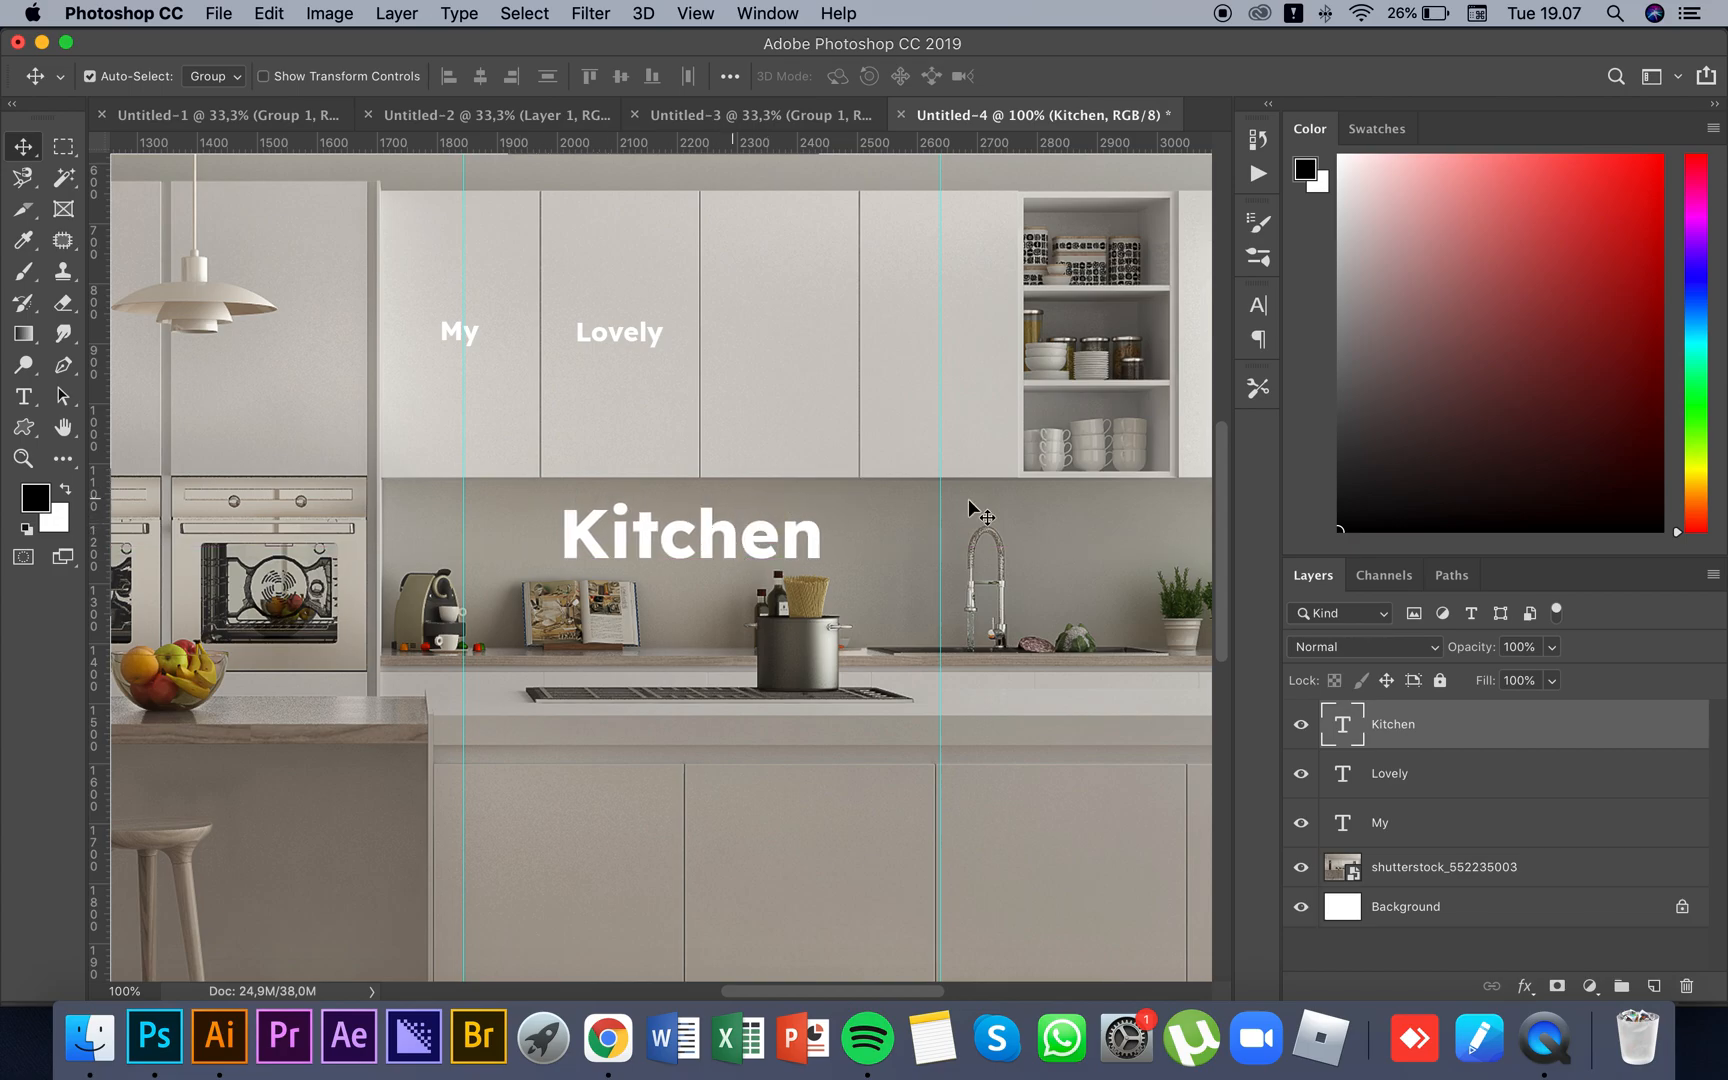
# Step: Select a rectangular area spanning the two guides, centre the "Kitchen" text on it horizontally, and clear the selection
pyautogui.click(63, 146)
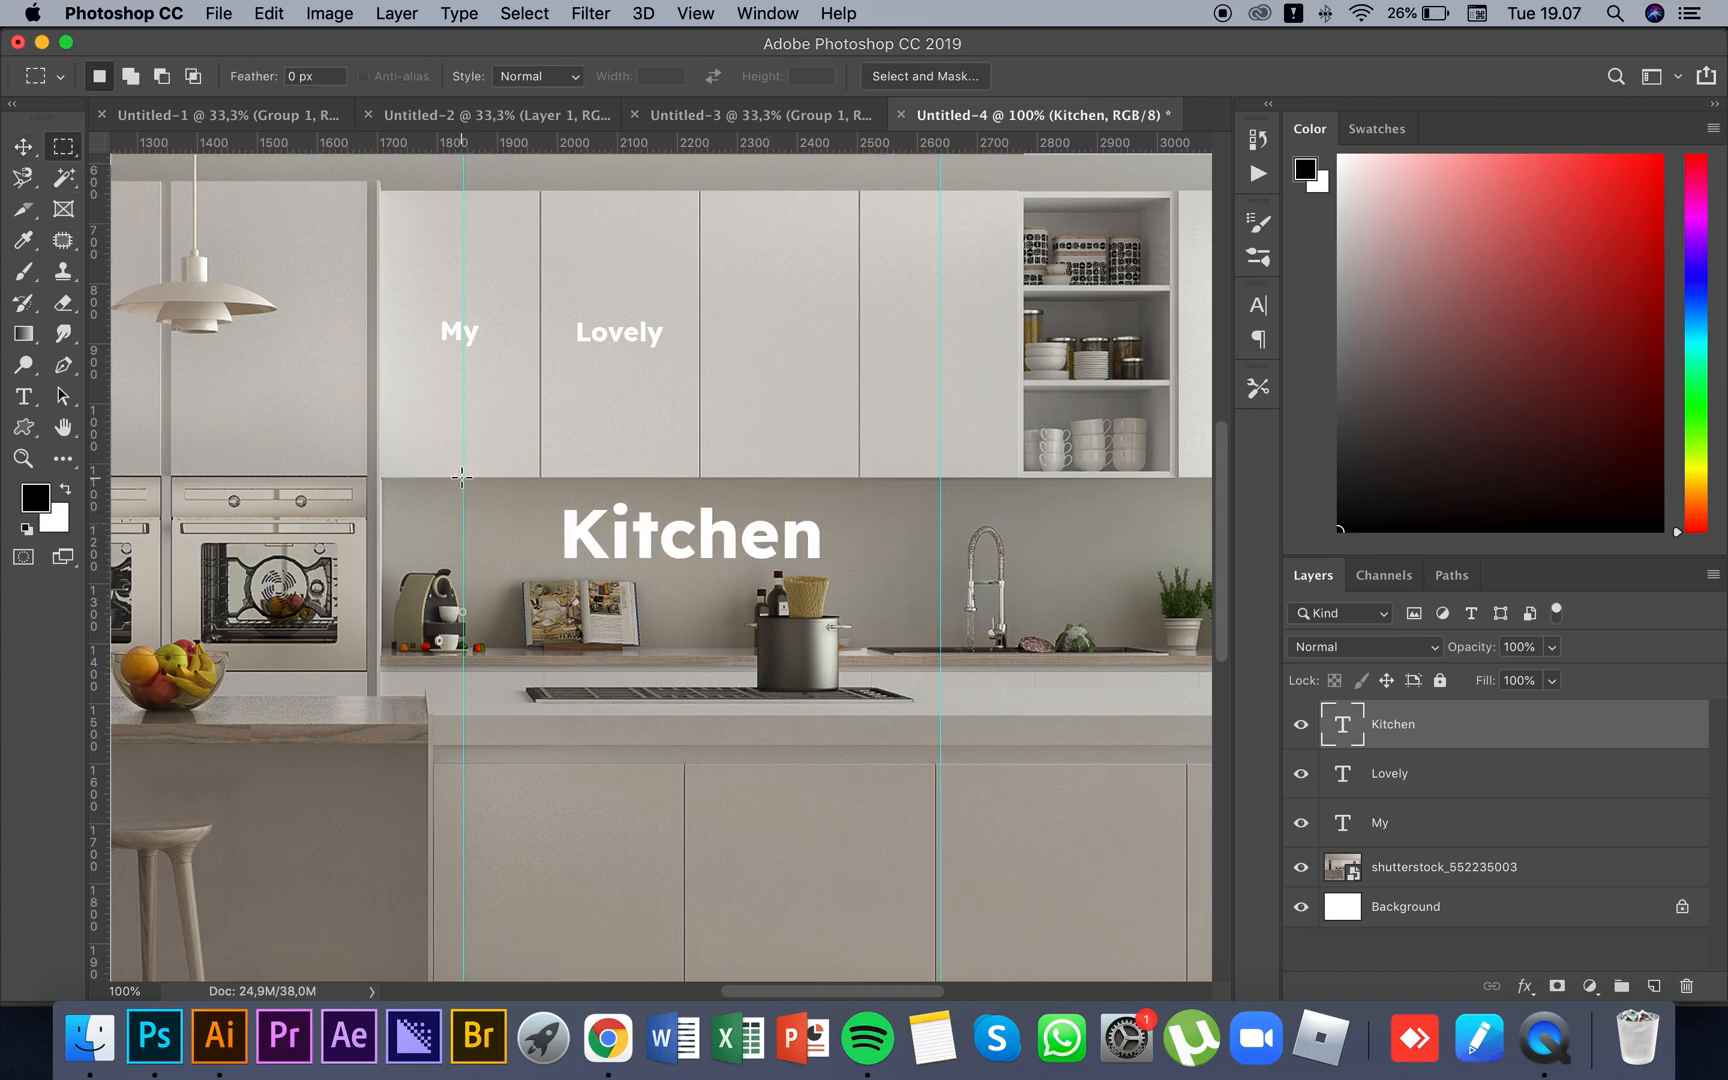
pyautogui.moveTo(461, 476); pyautogui.dragTo(940, 584)
pyautogui.moveTo(463, 479); pyautogui.dragTo(935, 407)
pyautogui.click(23, 146)
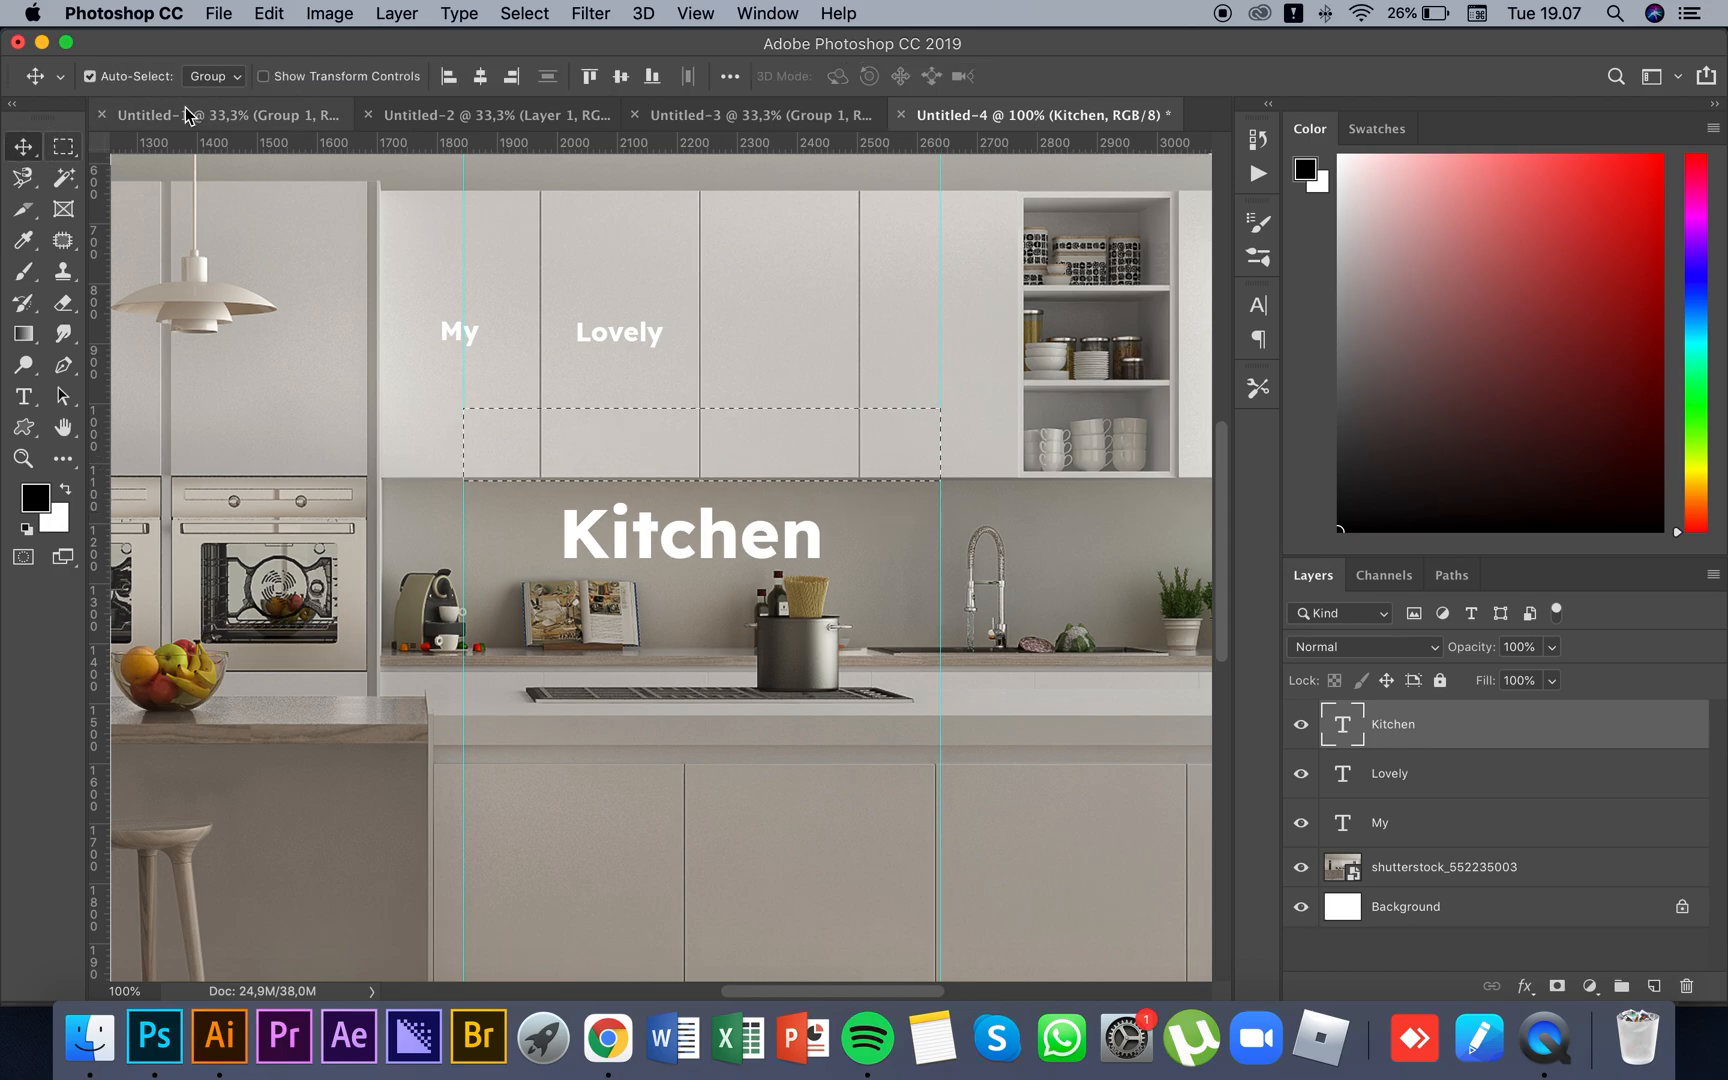
pyautogui.click(481, 82)
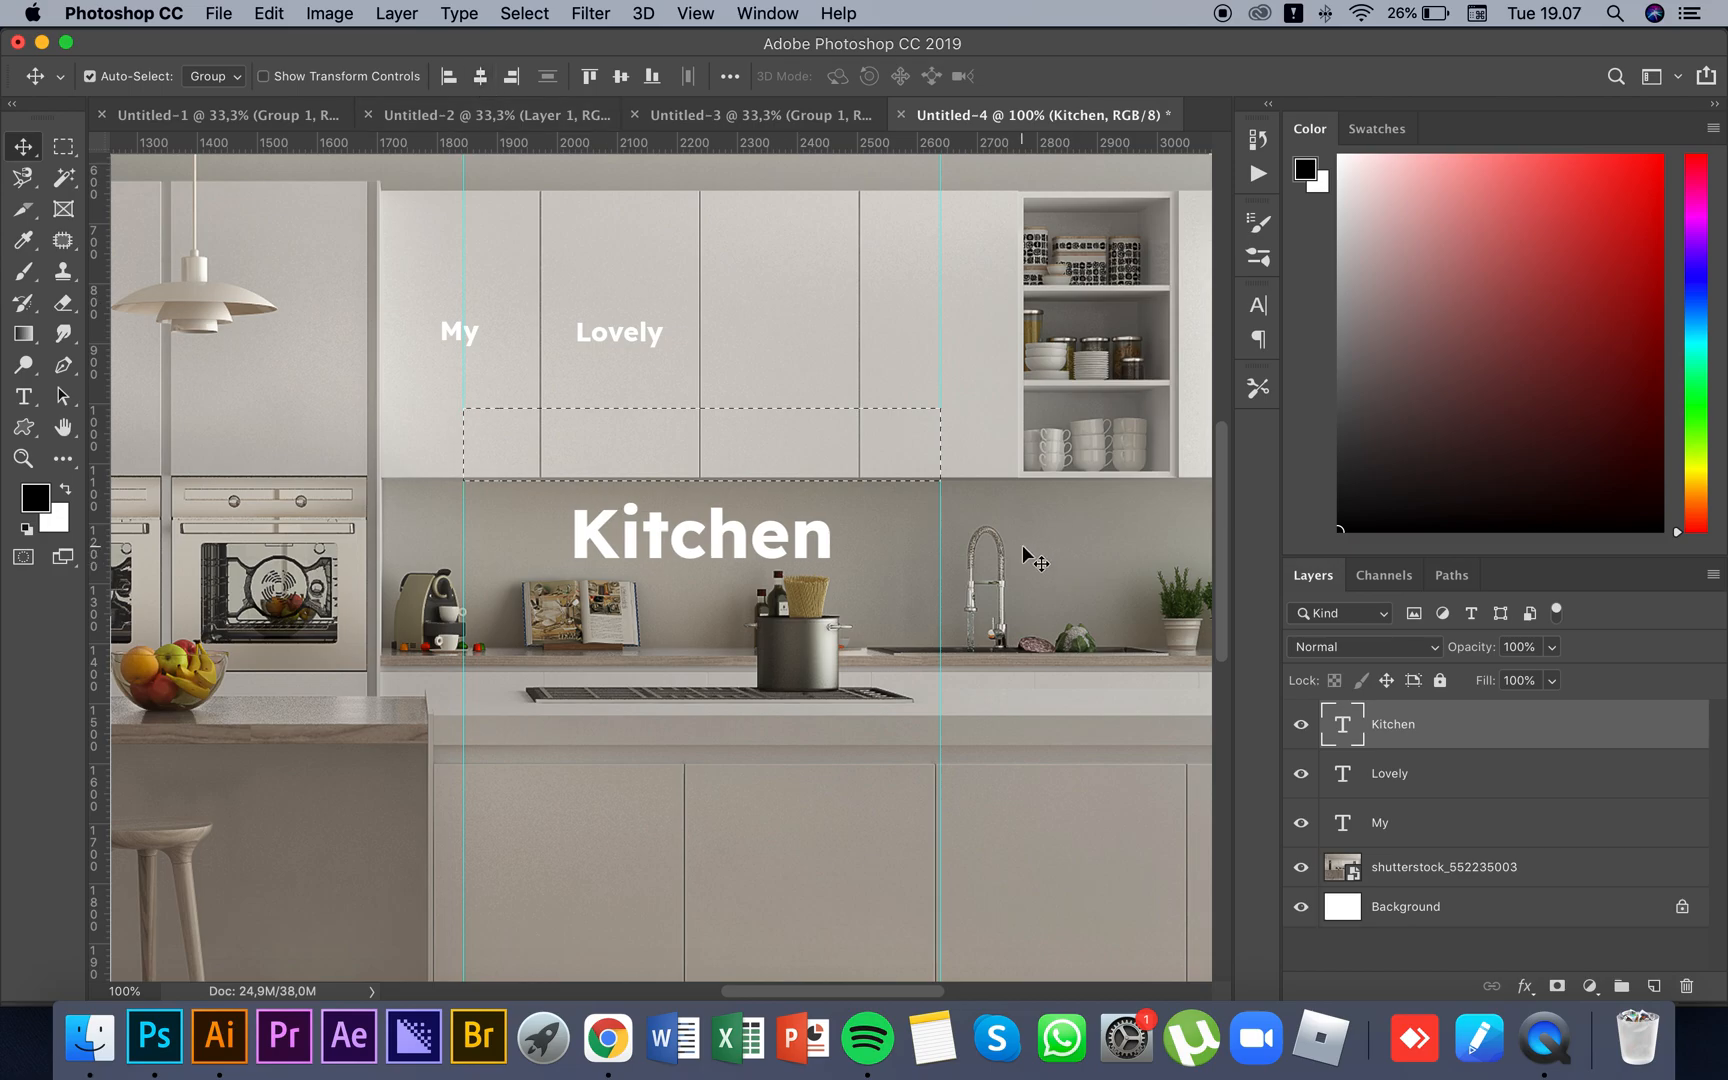
pyautogui.press('super+d')
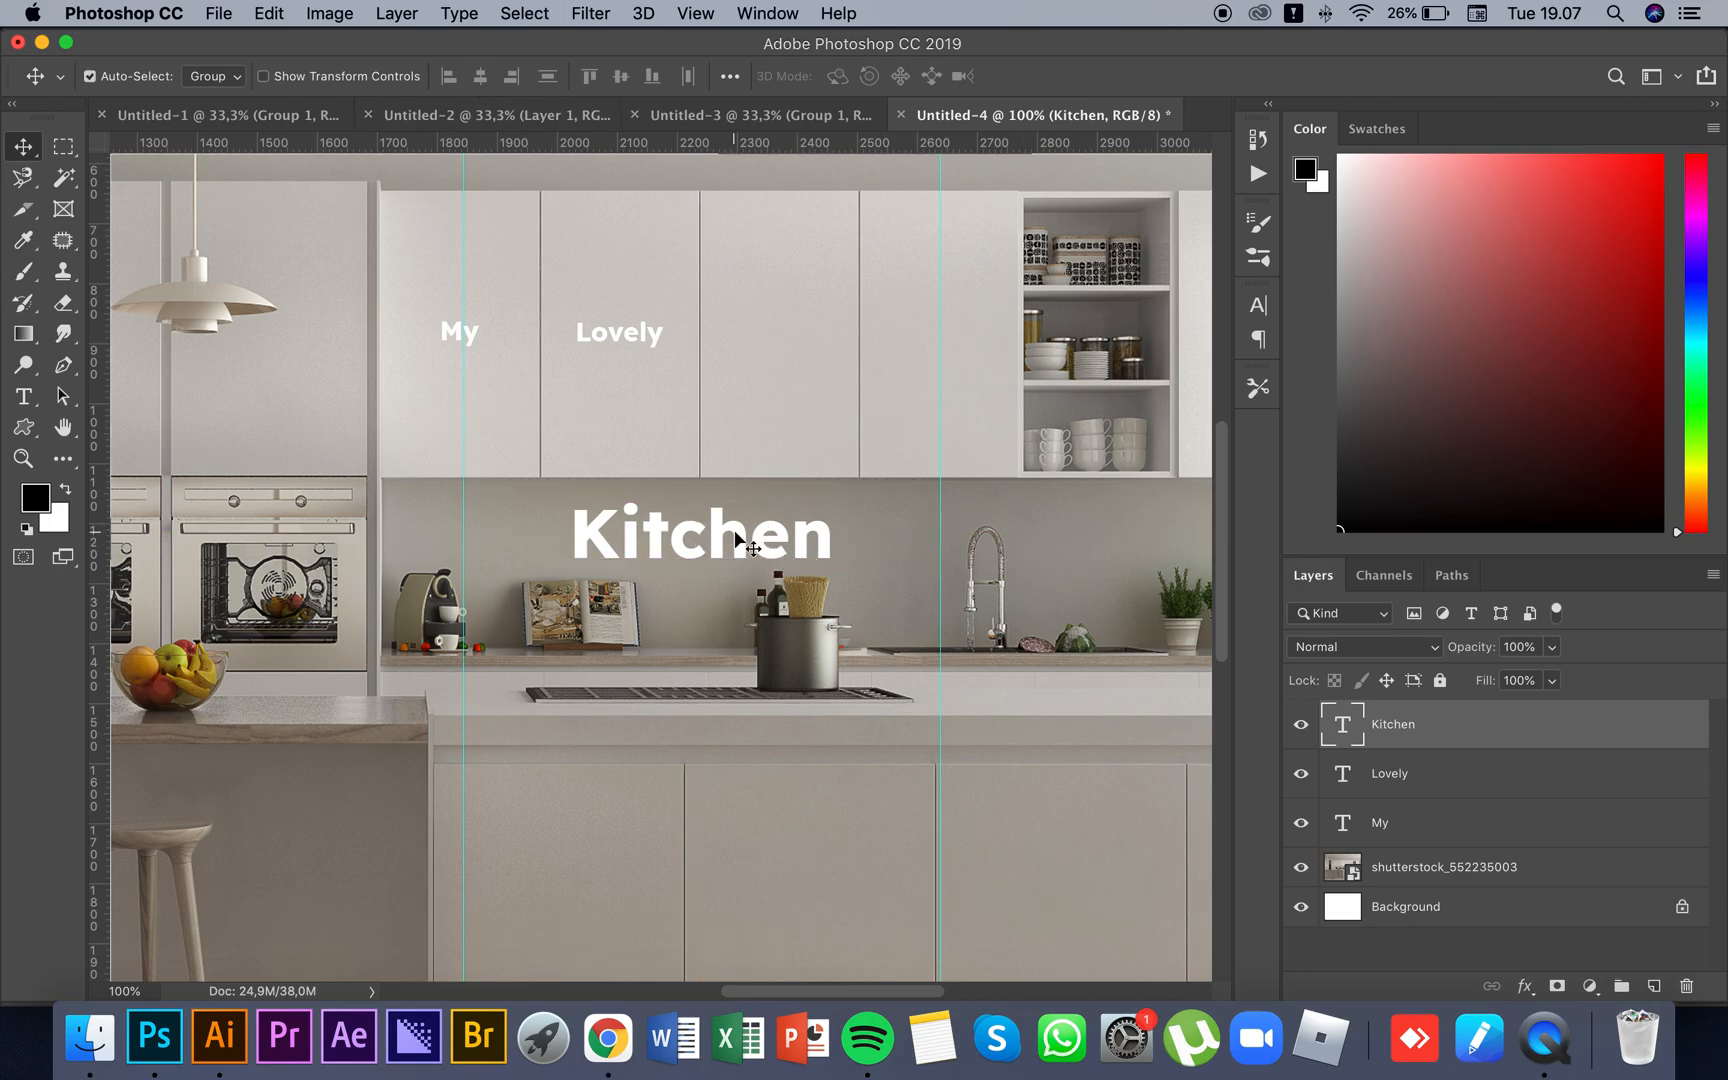
# Step: Nudge the "Kitchen" text slightly upward on the wall below the cabinets
pyautogui.press('Up')
pyautogui.press('Up')
pyautogui.press('Up')
pyautogui.press('Up')
pyautogui.press('Up')
pyautogui.press('Up')
pyautogui.press('Up')
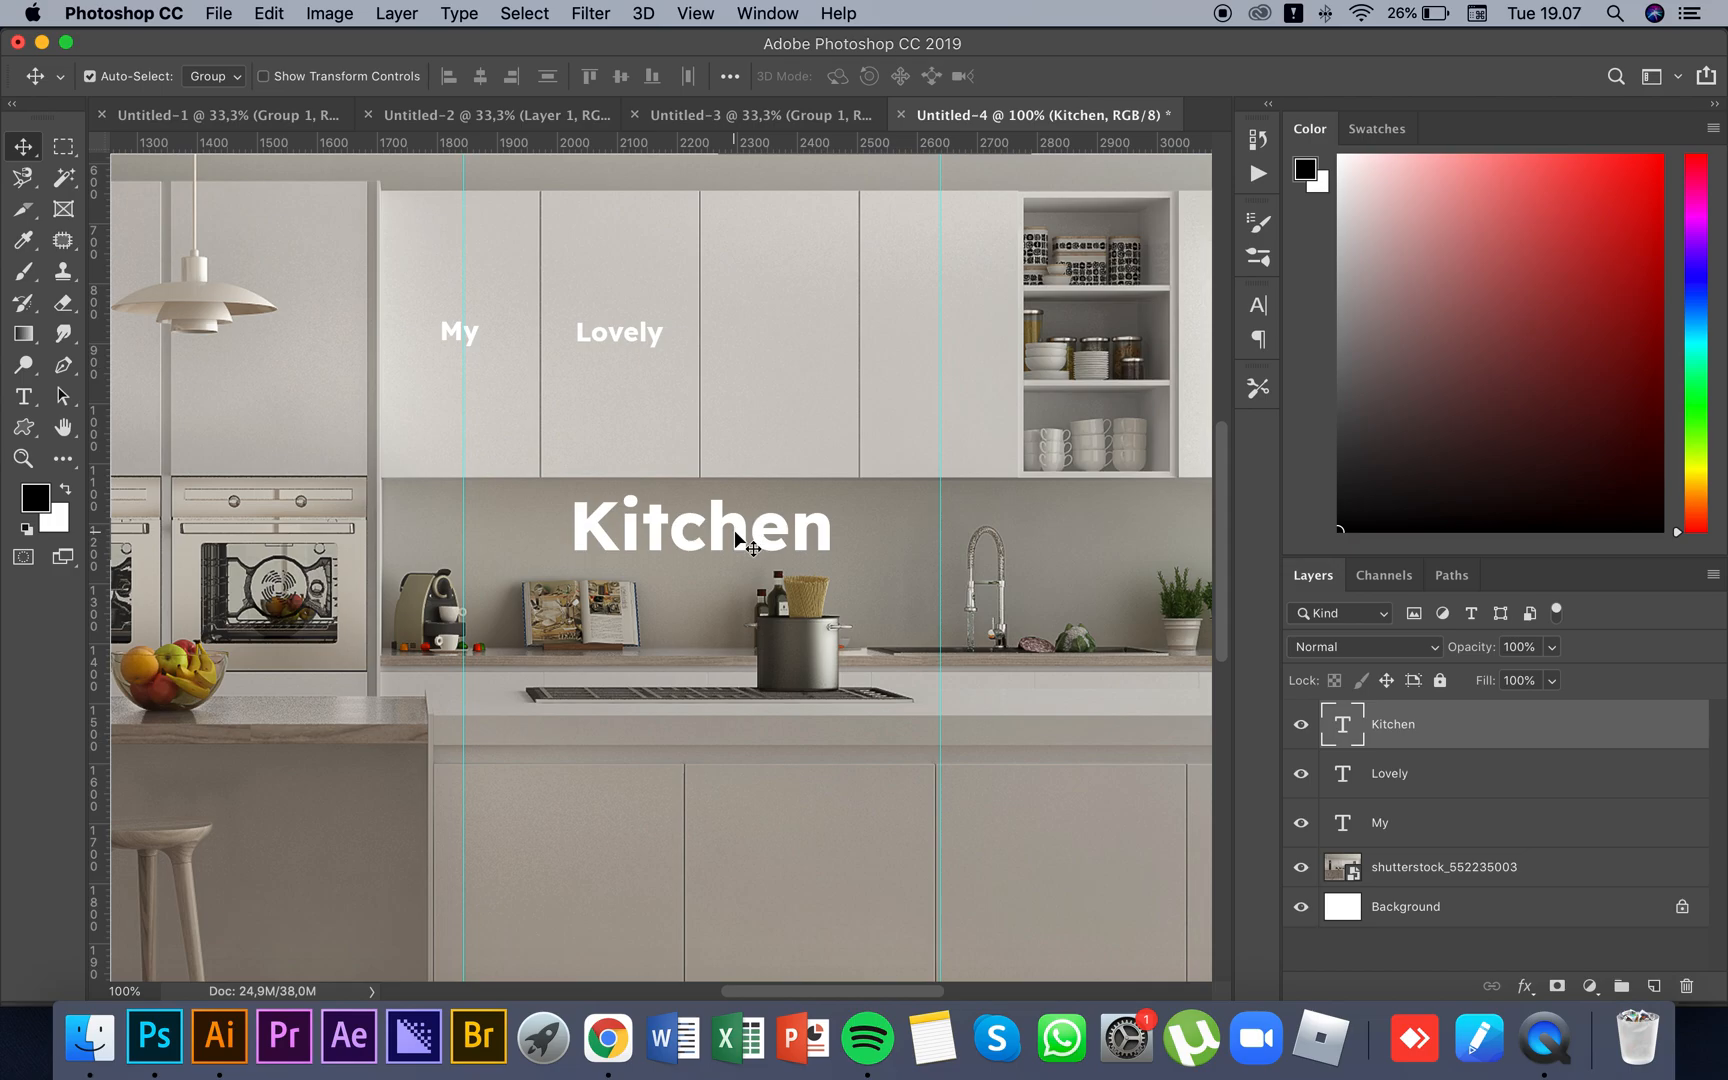
pyautogui.press('z')
pyautogui.keyDown('alt'); pyautogui.click(750, 528); pyautogui.keyUp('alt')
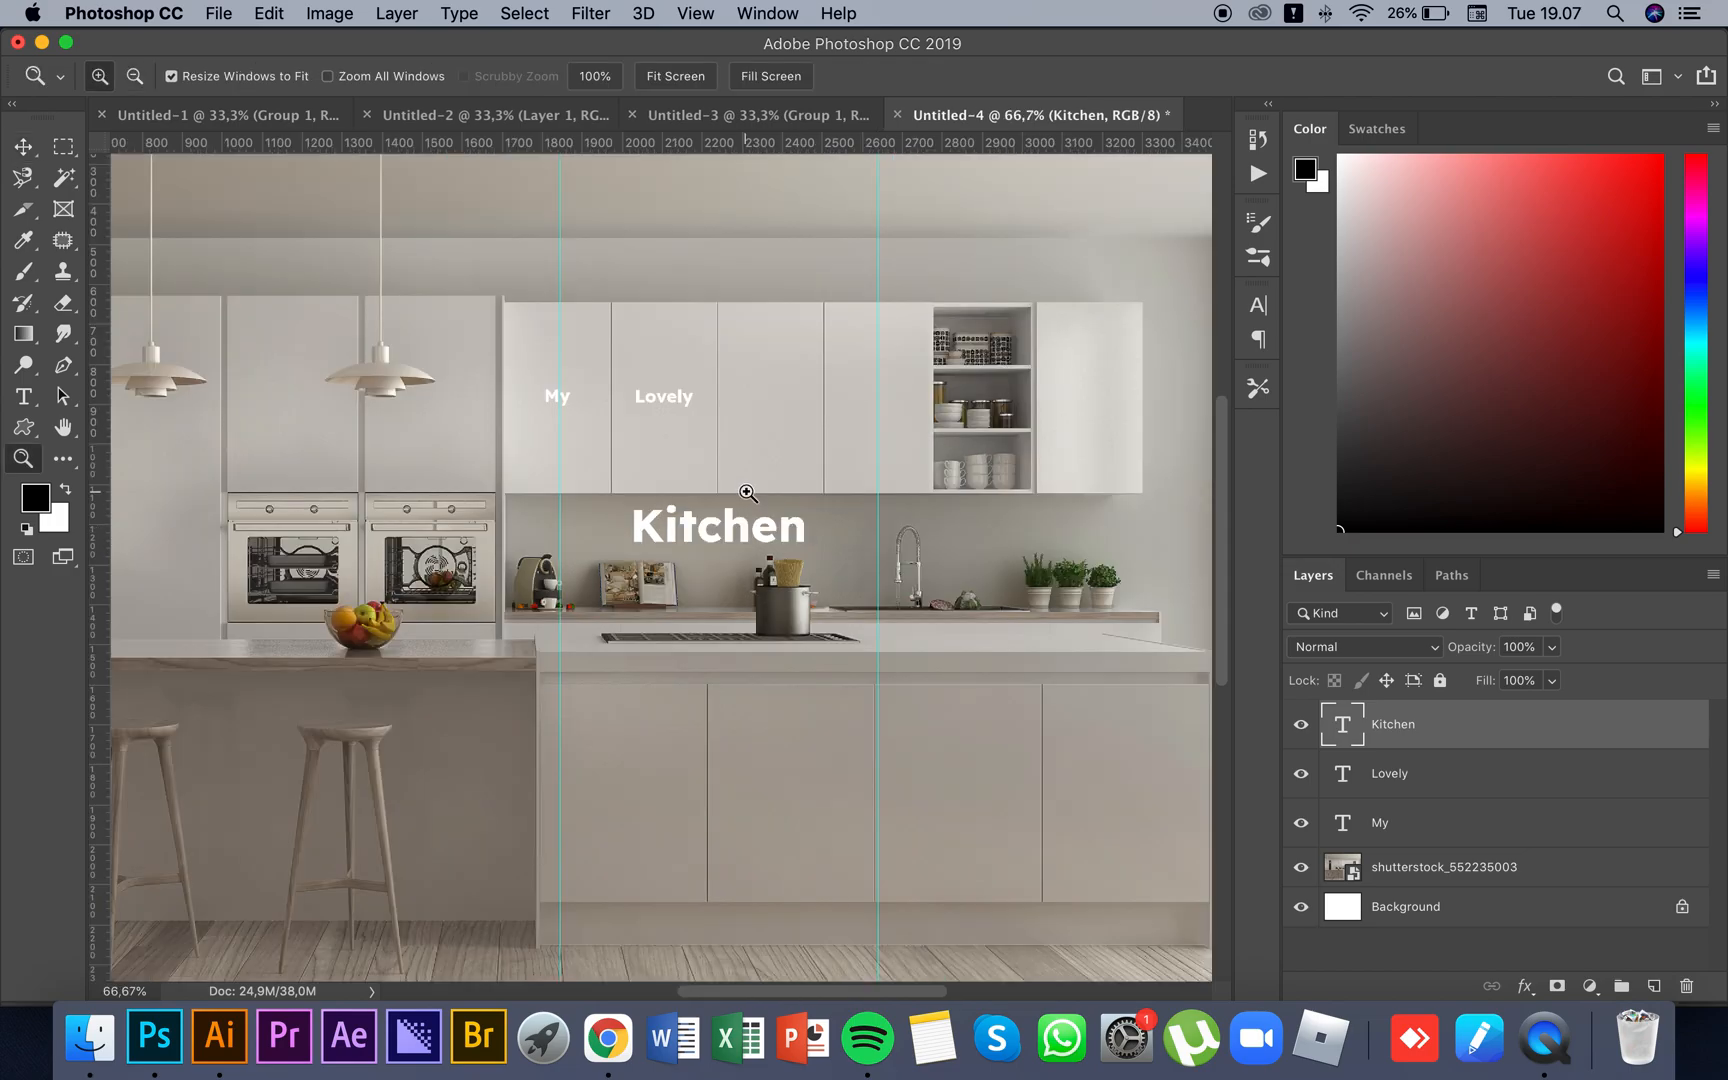
pyautogui.click(750, 490)
pyautogui.press('v')
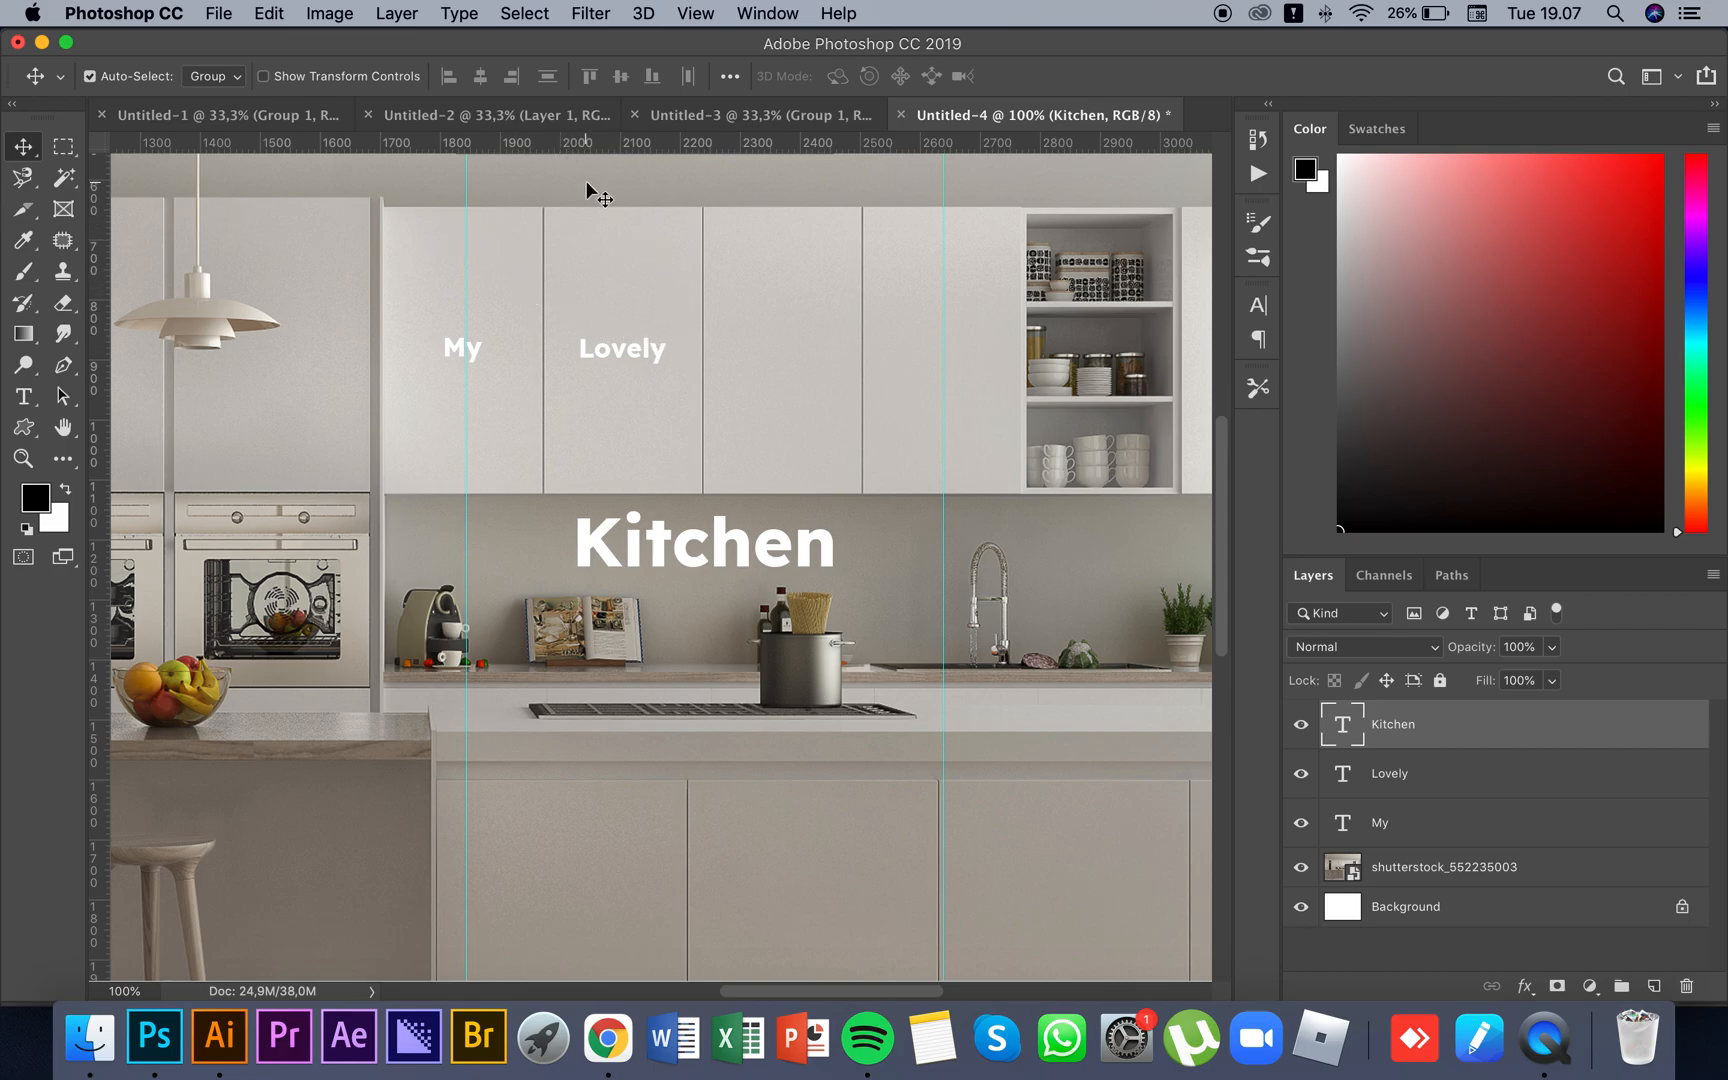
# Step: Hide the guides and examine the "Kitchen" text's placement on the wall
pyautogui.press('super+semicolon')
pyautogui.press('z')
pyautogui.keyDown('alt'); pyautogui.click(708, 319); pyautogui.keyUp('alt')
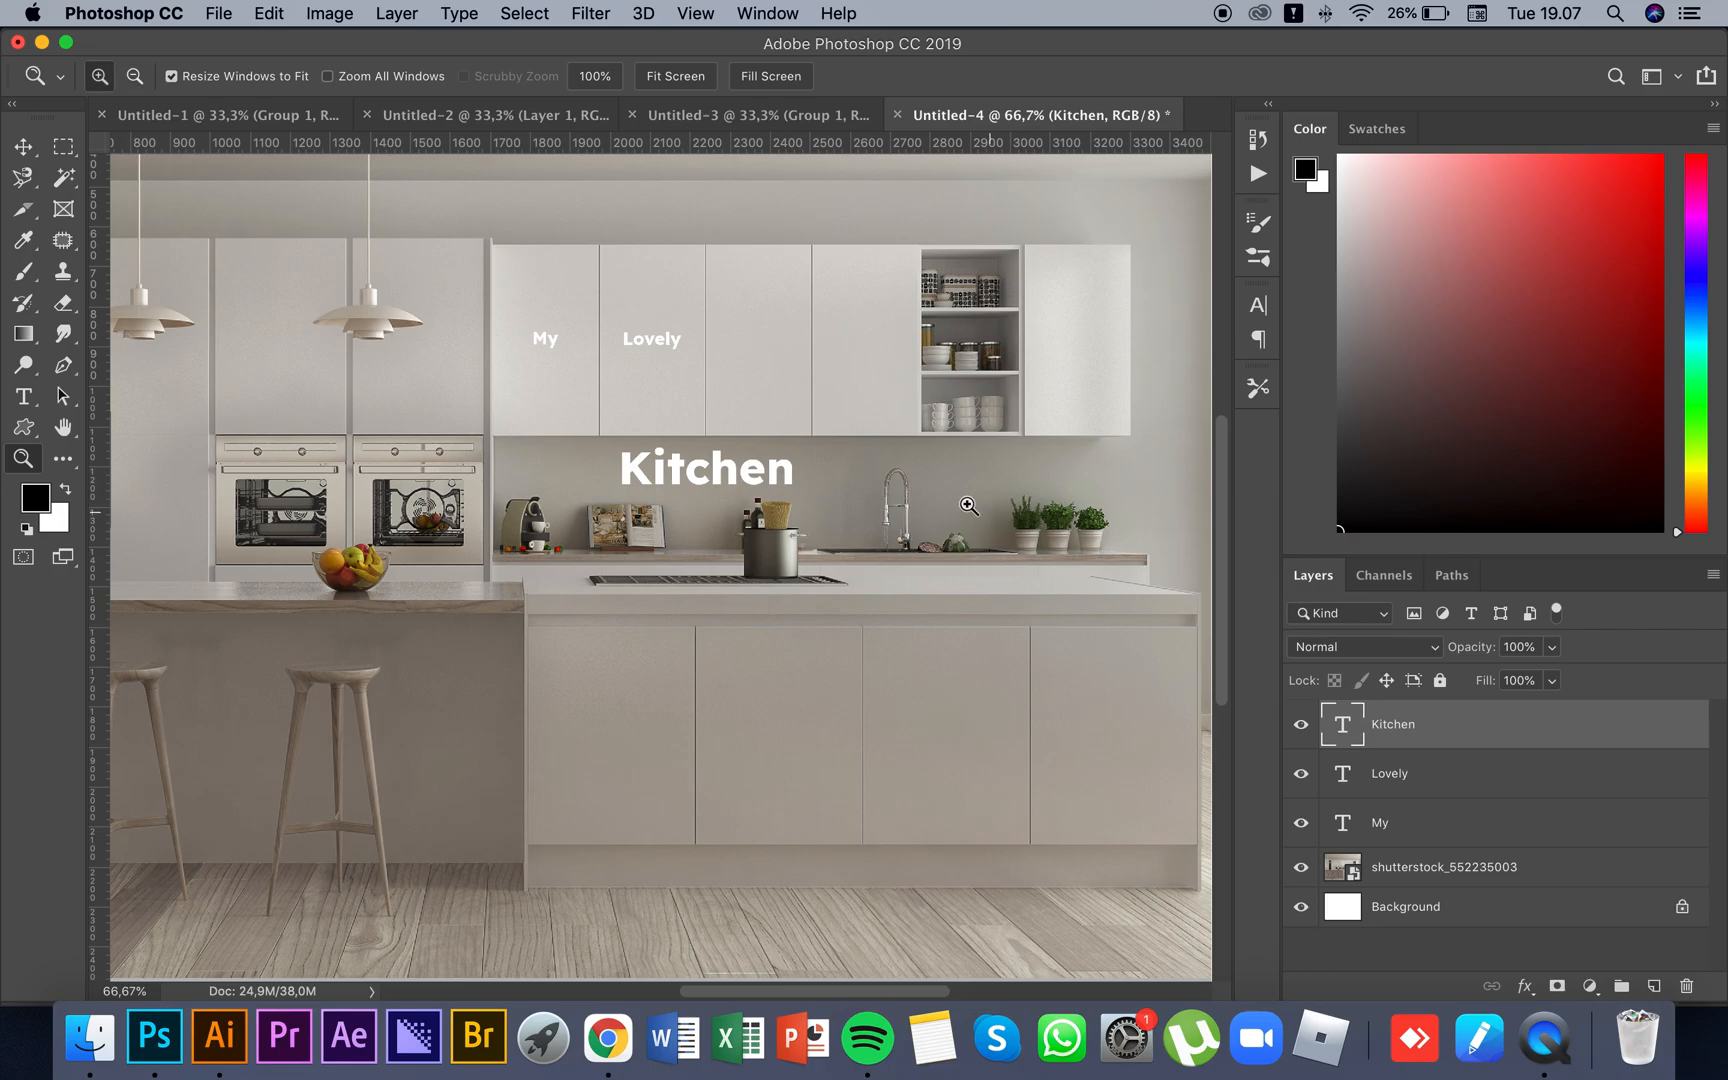
pyautogui.moveTo(835, 498); pyautogui.dragTo(828, 492)
pyautogui.keyDown('alt'); pyautogui.click(828, 492); pyautogui.keyUp('alt')
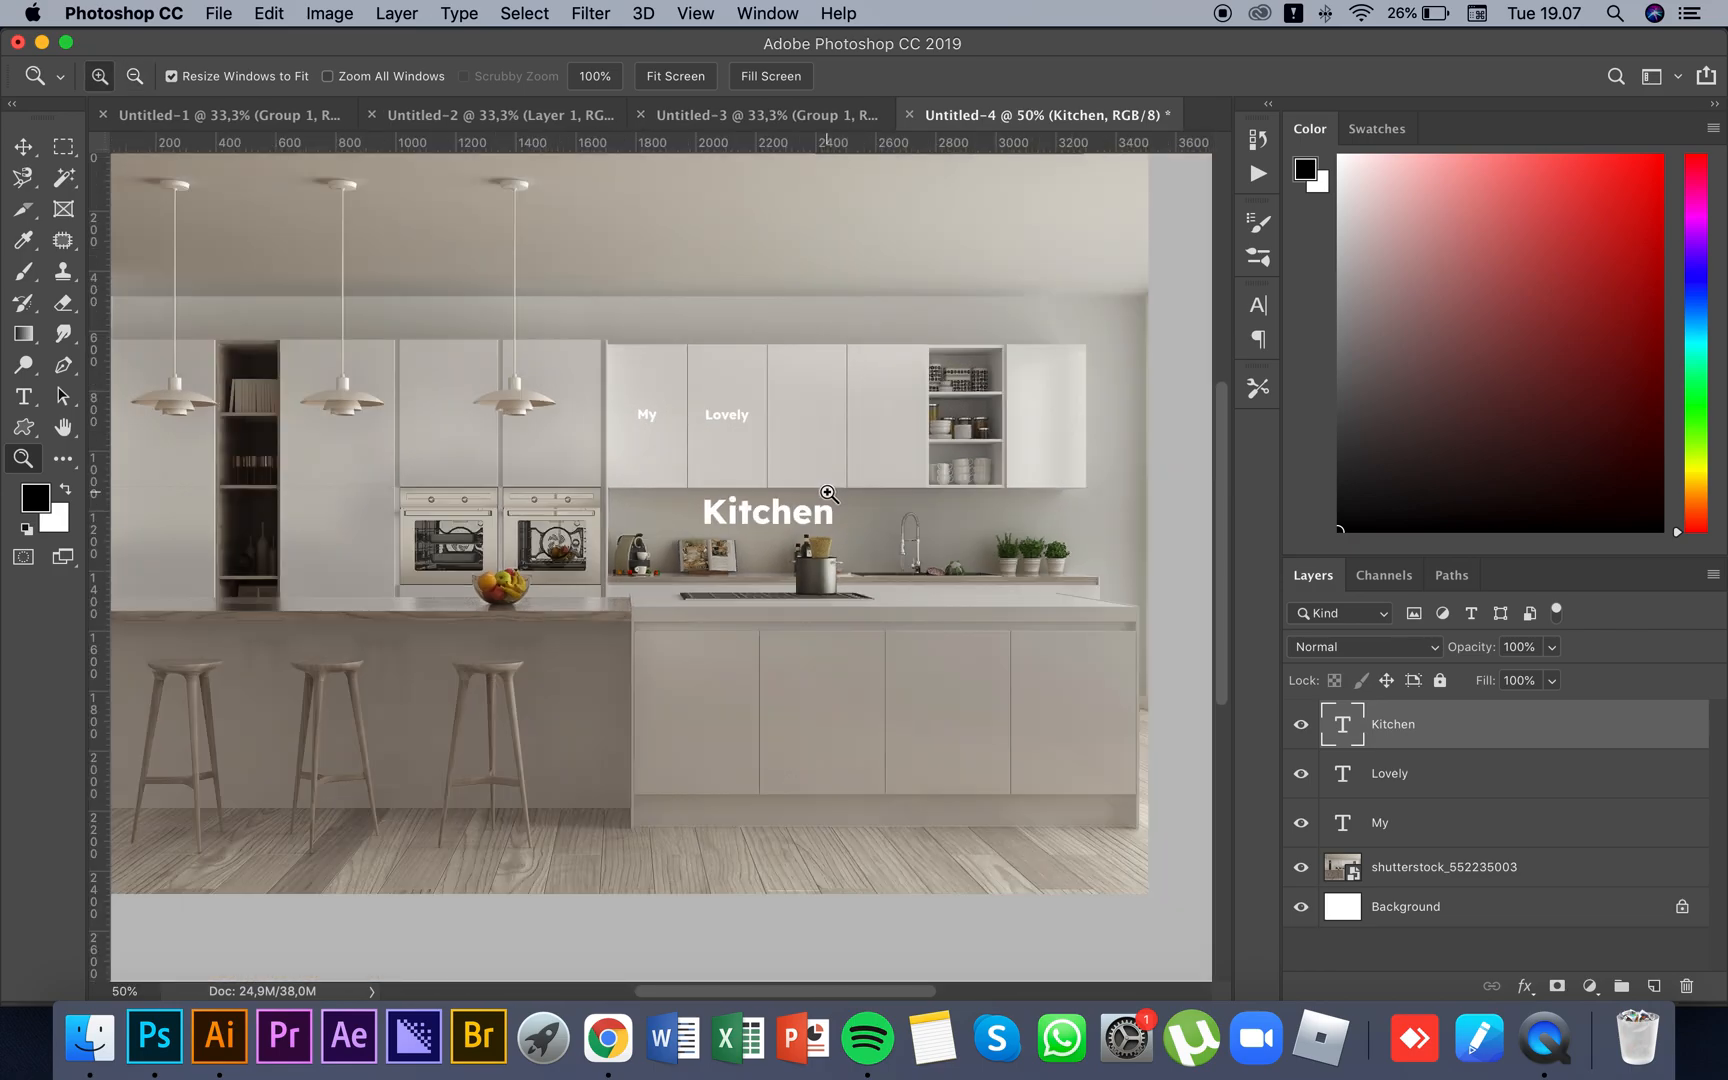
pyautogui.click(770, 463)
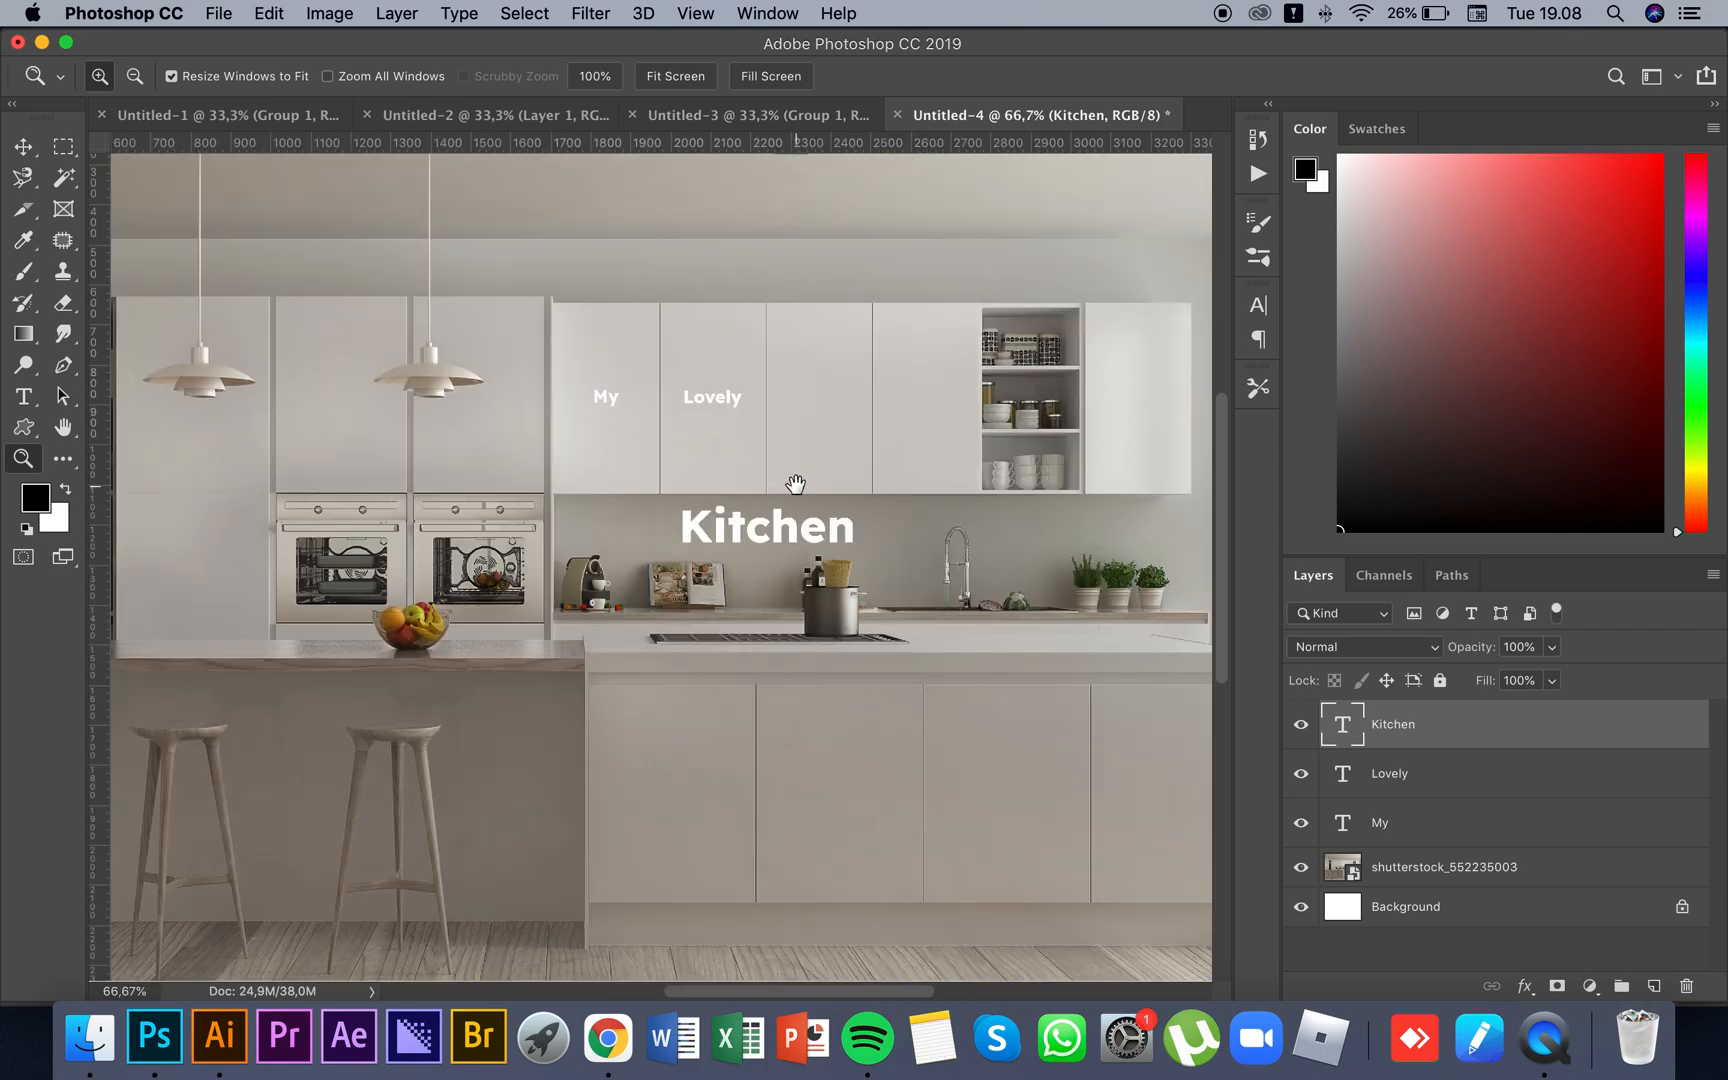
pyautogui.press('super+r')
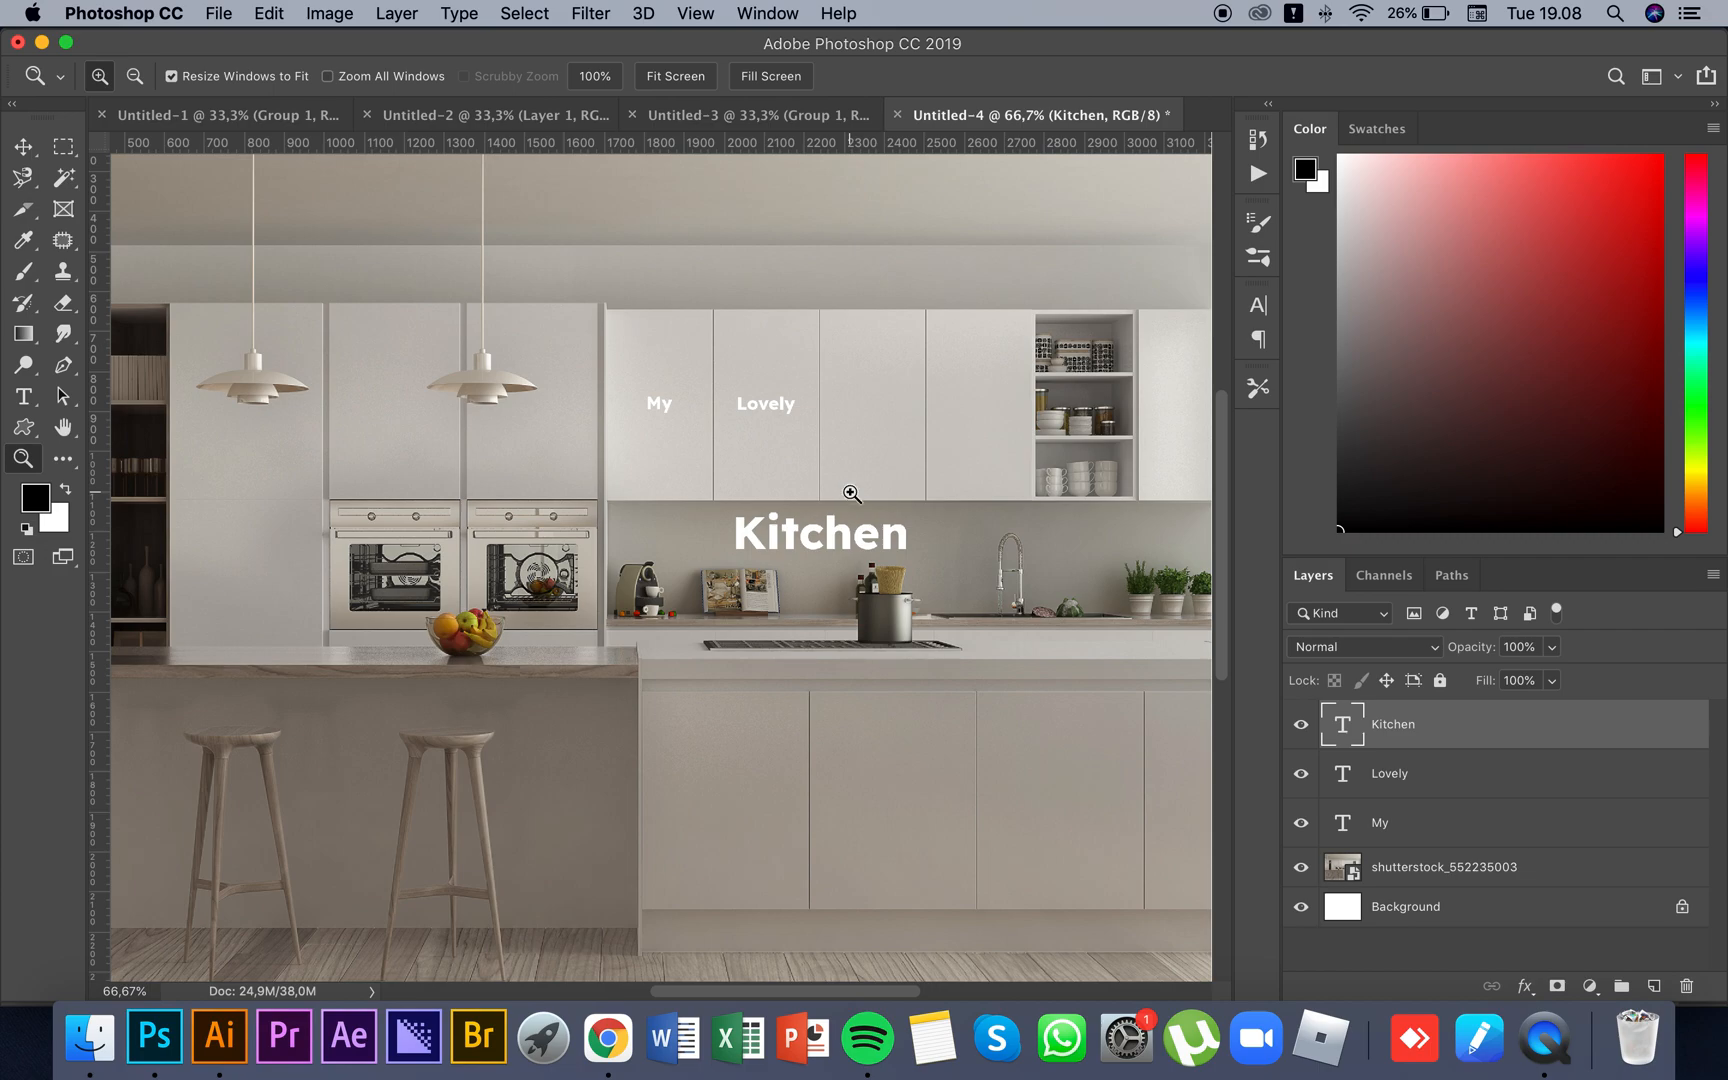
pyautogui.moveTo(850, 490); pyautogui.dragTo(764, 479)
pyautogui.click(791, 488)
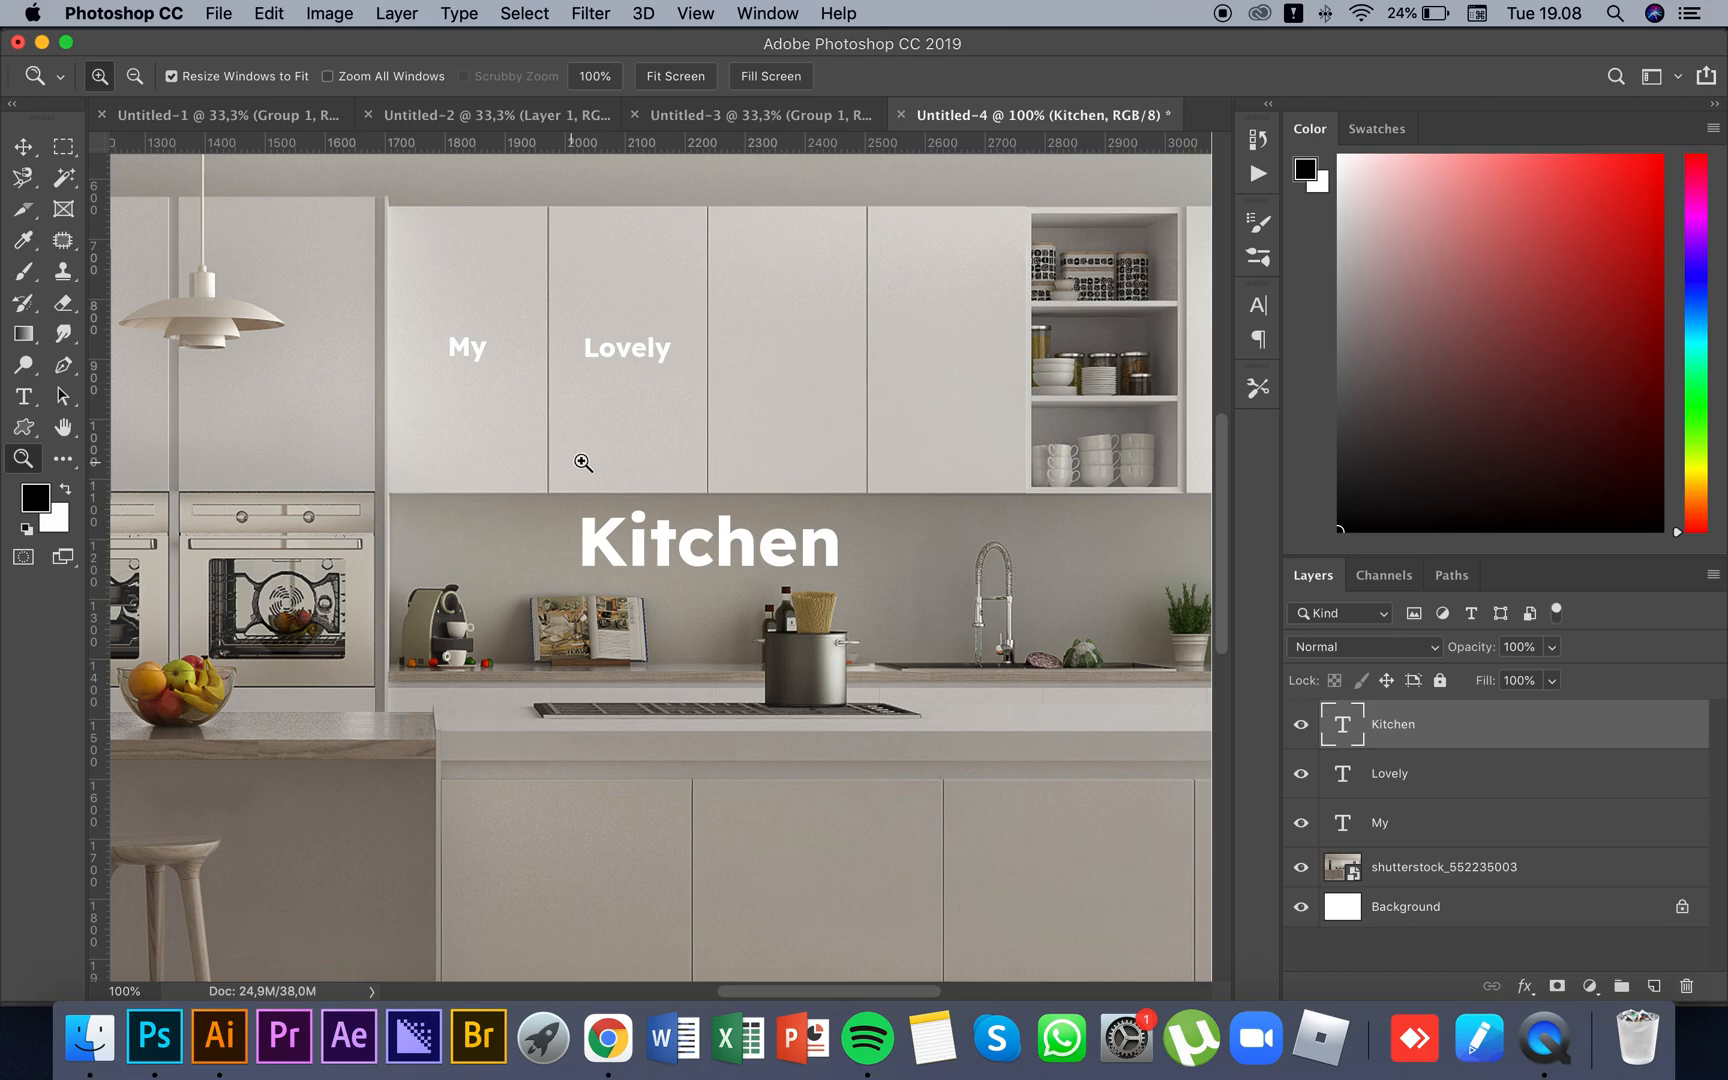
pyautogui.press('v')
pyautogui.moveTo(722, 534); pyautogui.dragTo(741, 524)
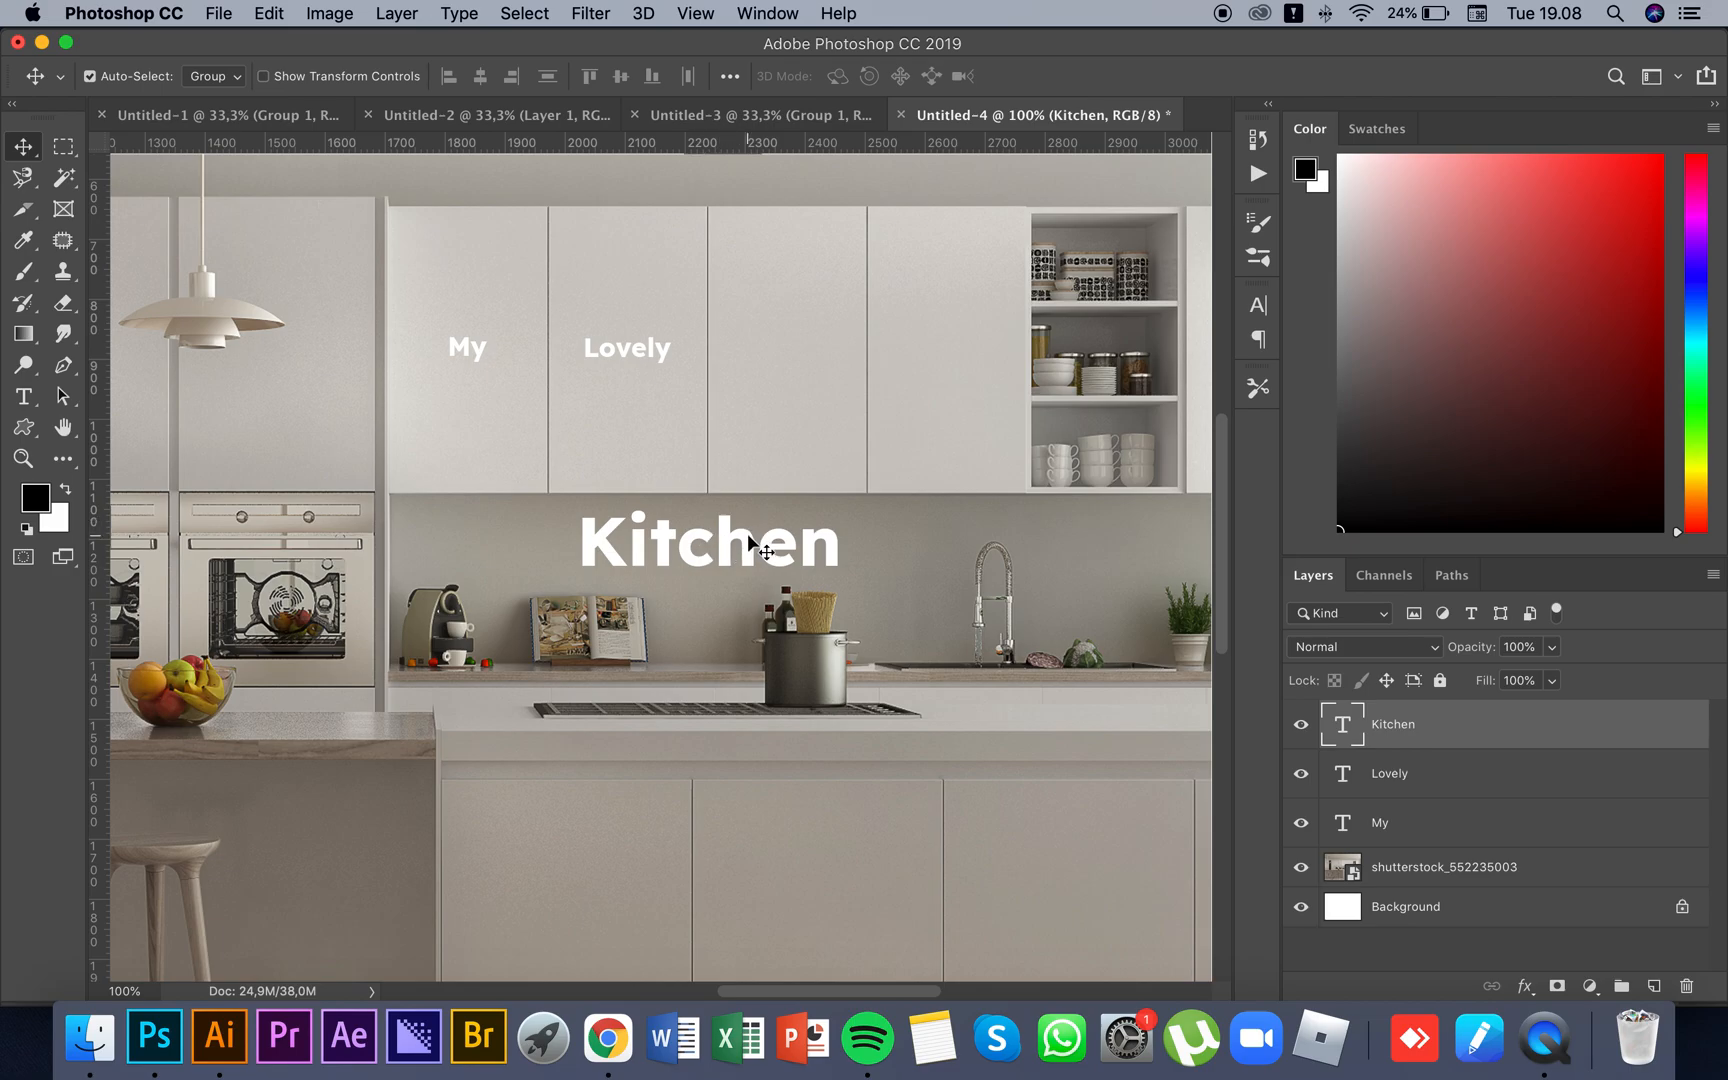
pyautogui.moveTo(748, 535); pyautogui.dragTo(750, 532)
pyautogui.press('super+z')
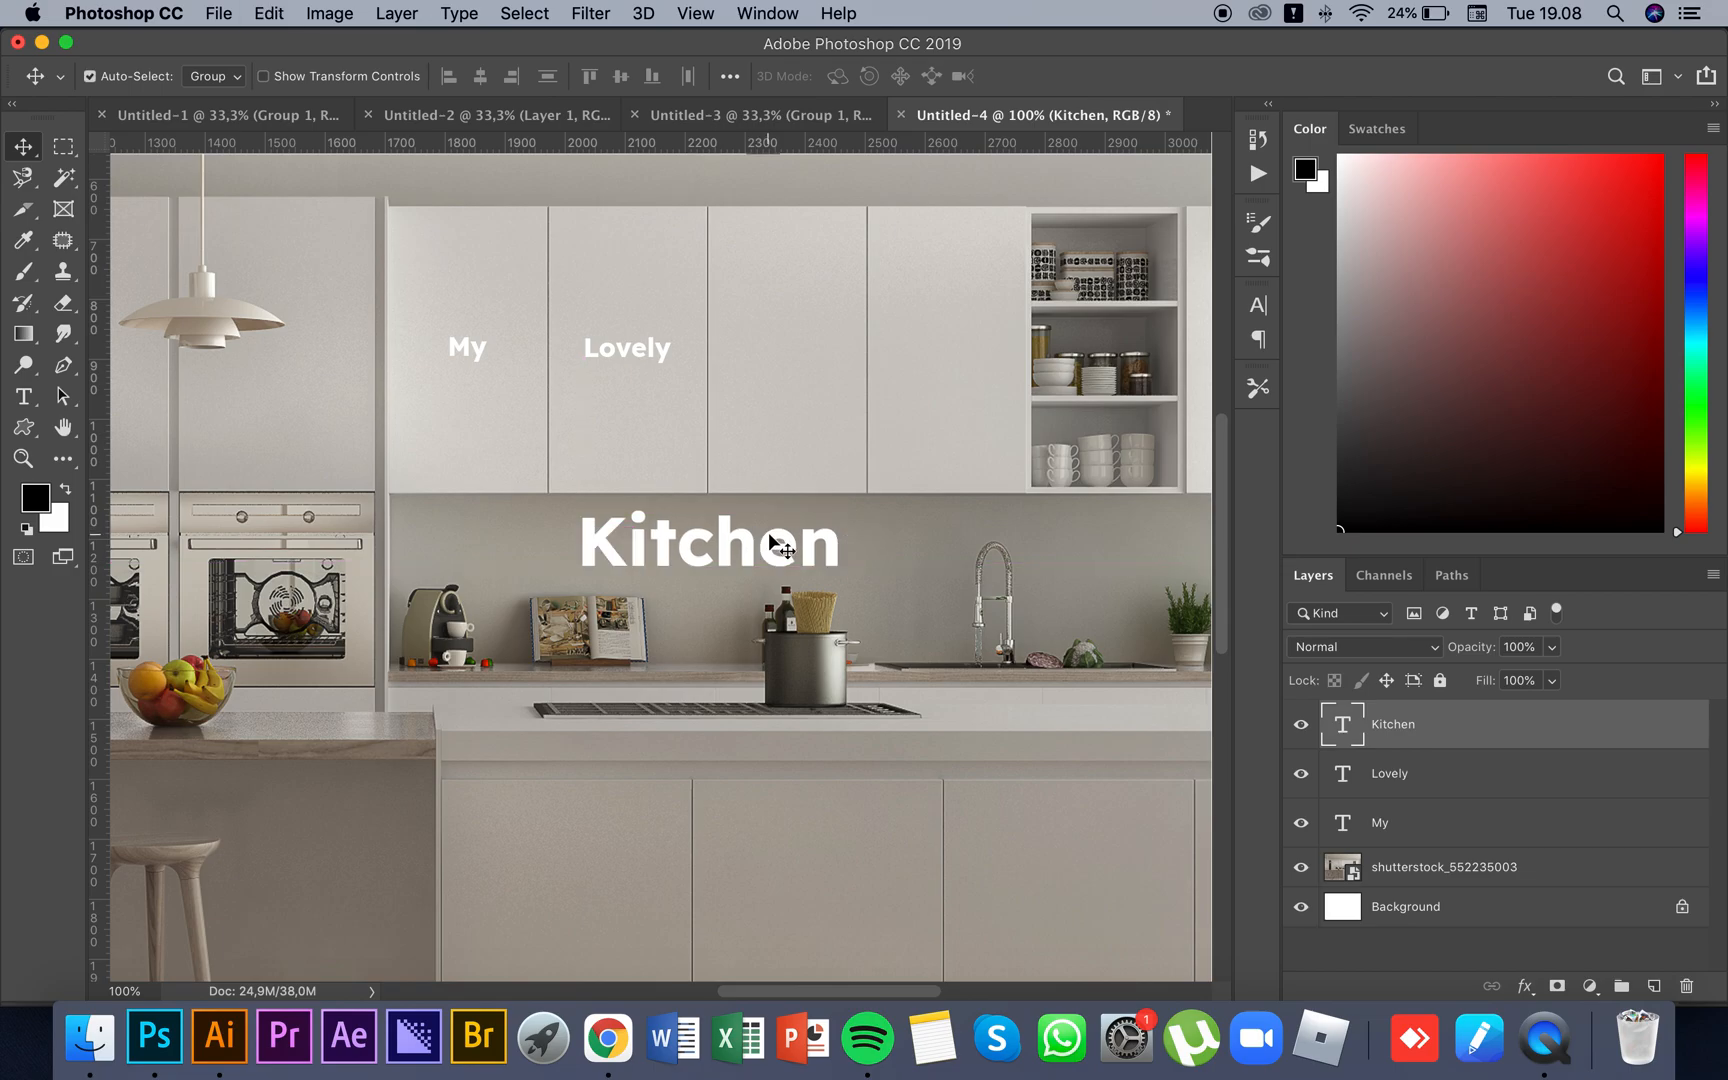